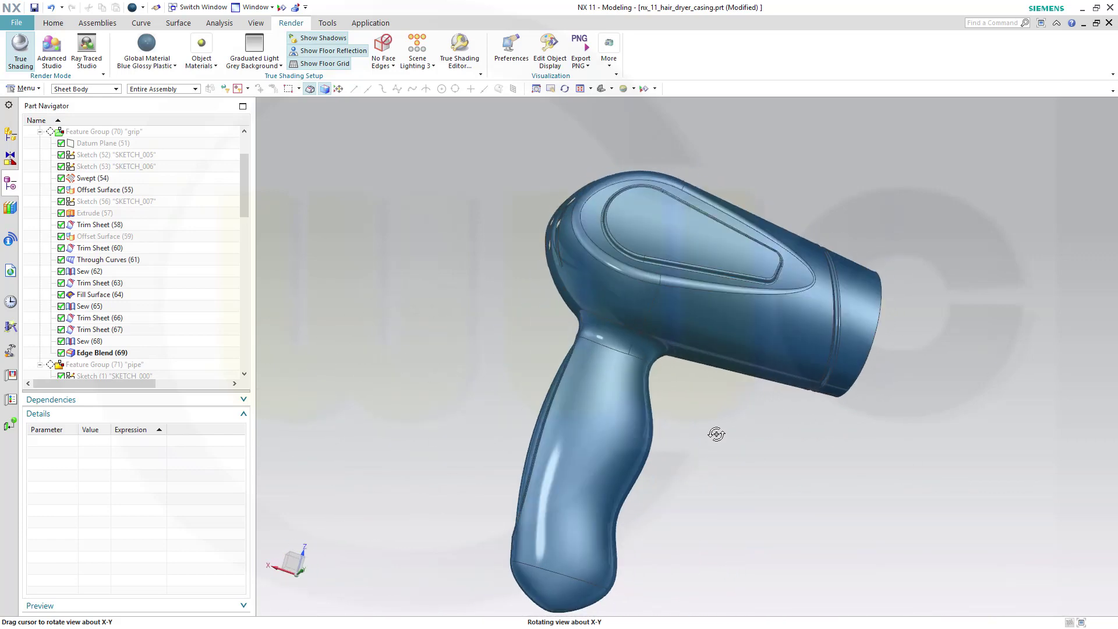
{"action": "middle_click_drag", "start_coordinate": [704, 455], "coordinate": [700, 478]}
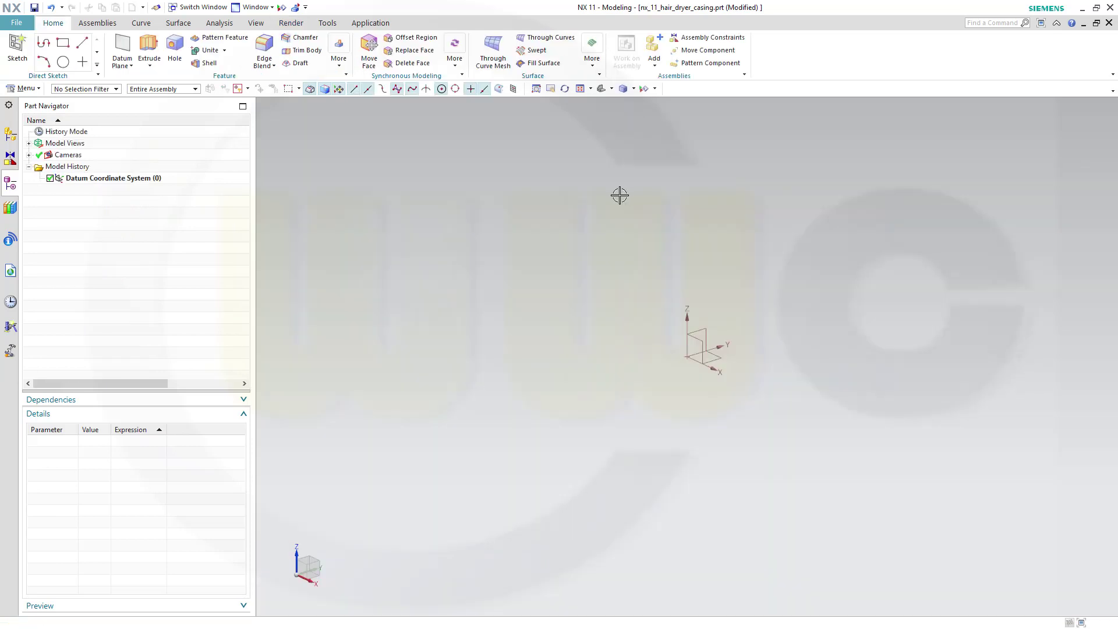
Step: On the YZ plane, sketch a closed egg-shaped degree-3 studio spline through six points, its top about 82 mm above the origin
{"action": "left_click", "coordinate": [17, 46]}
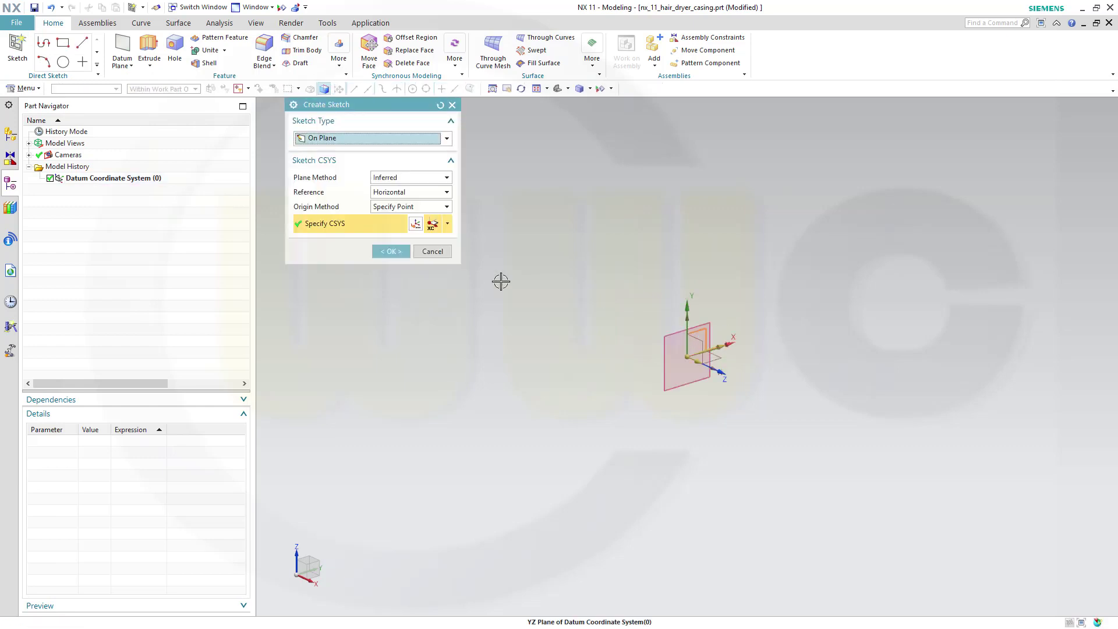
{"action": "left_click", "coordinate": [391, 252]}
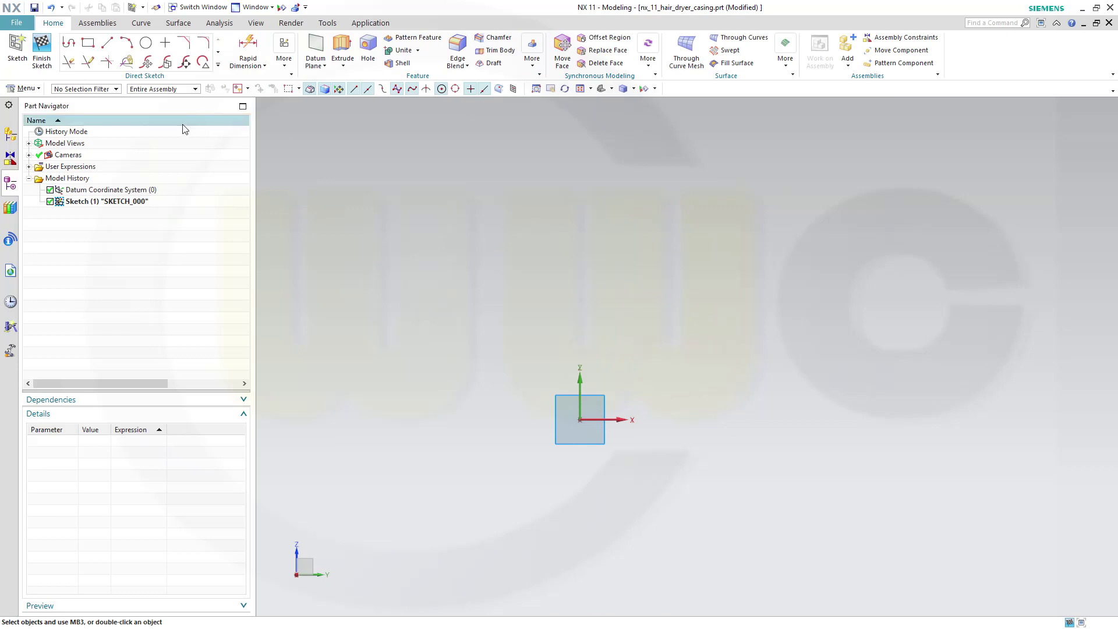
{"action": "left_click", "coordinate": [218, 66]}
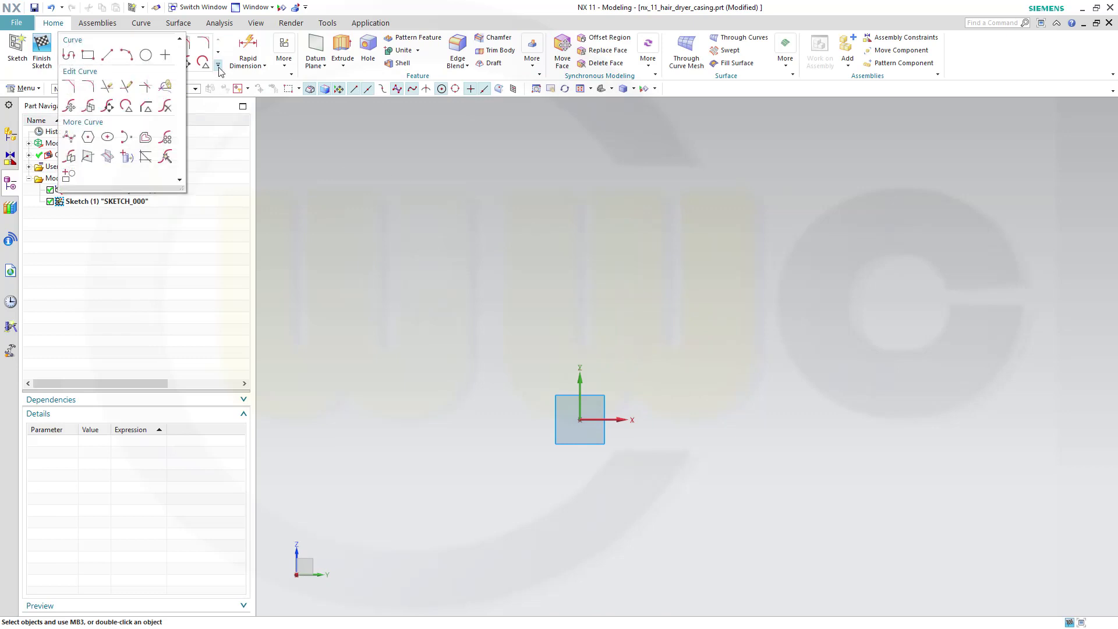
{"action": "left_click", "coordinate": [74, 138]}
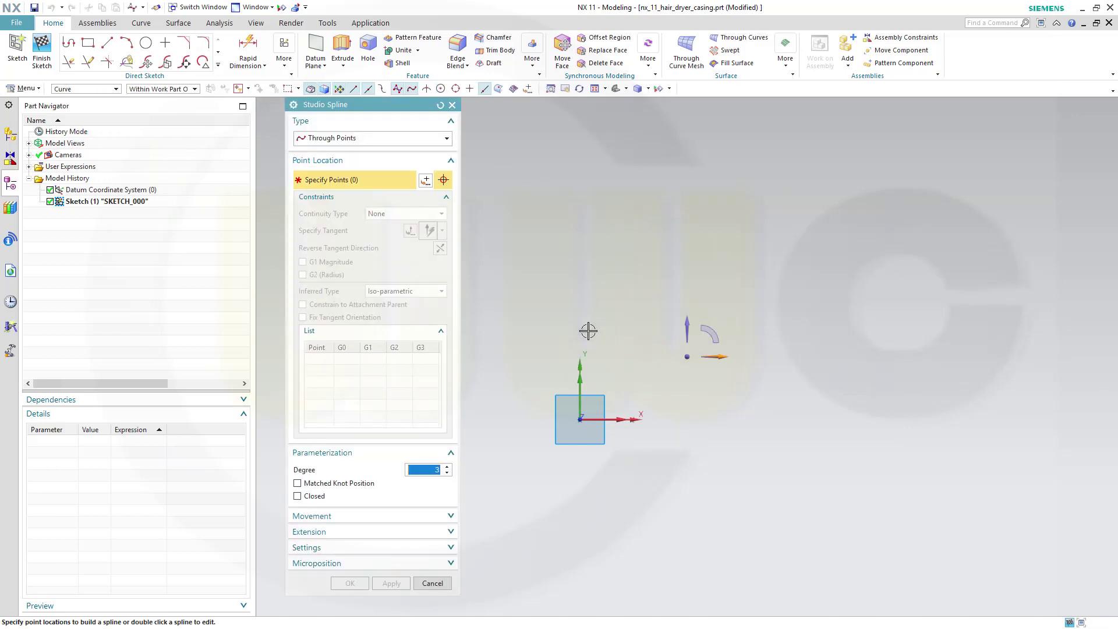
{"action": "left_click", "coordinate": [581, 244]}
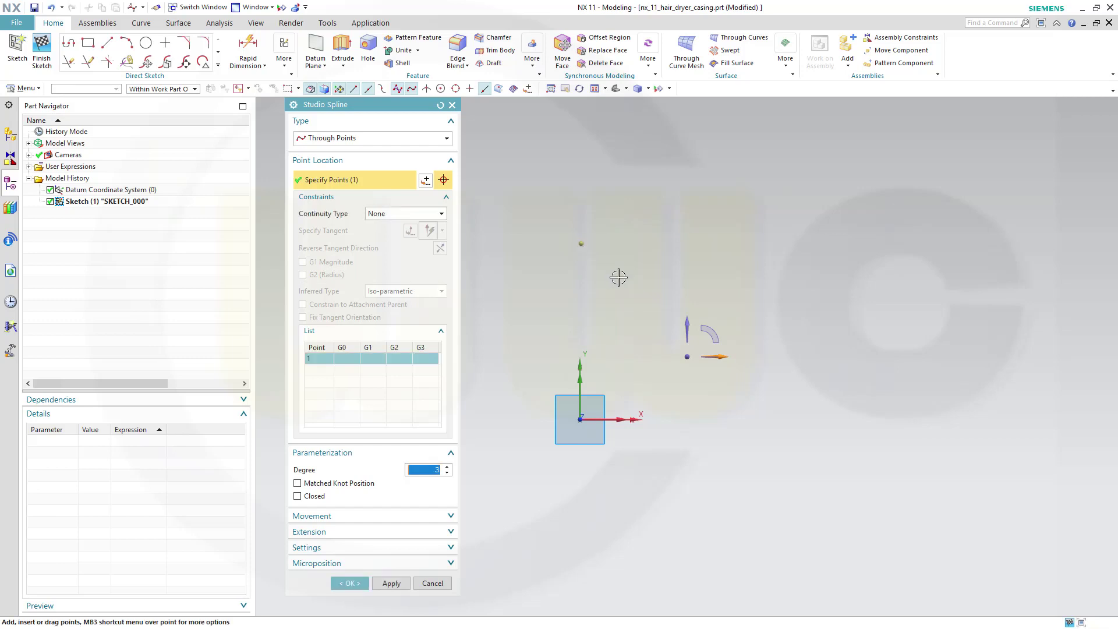
{"action": "left_click", "coordinate": [659, 319]}
{"action": "left_click", "coordinate": [685, 445]}
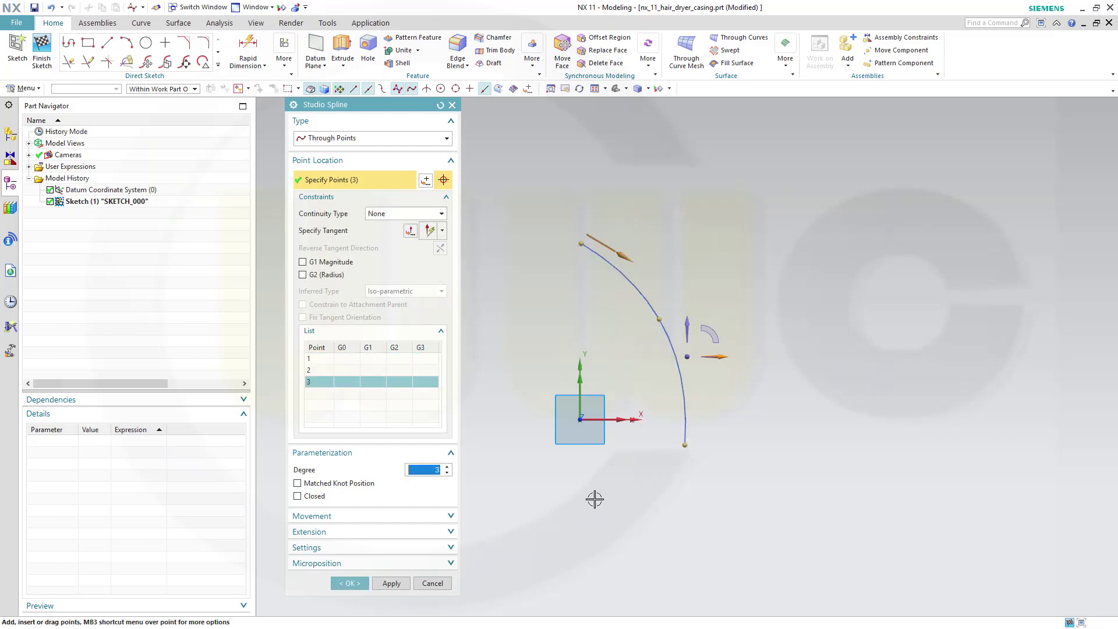
{"action": "left_click", "coordinate": [580, 514]}
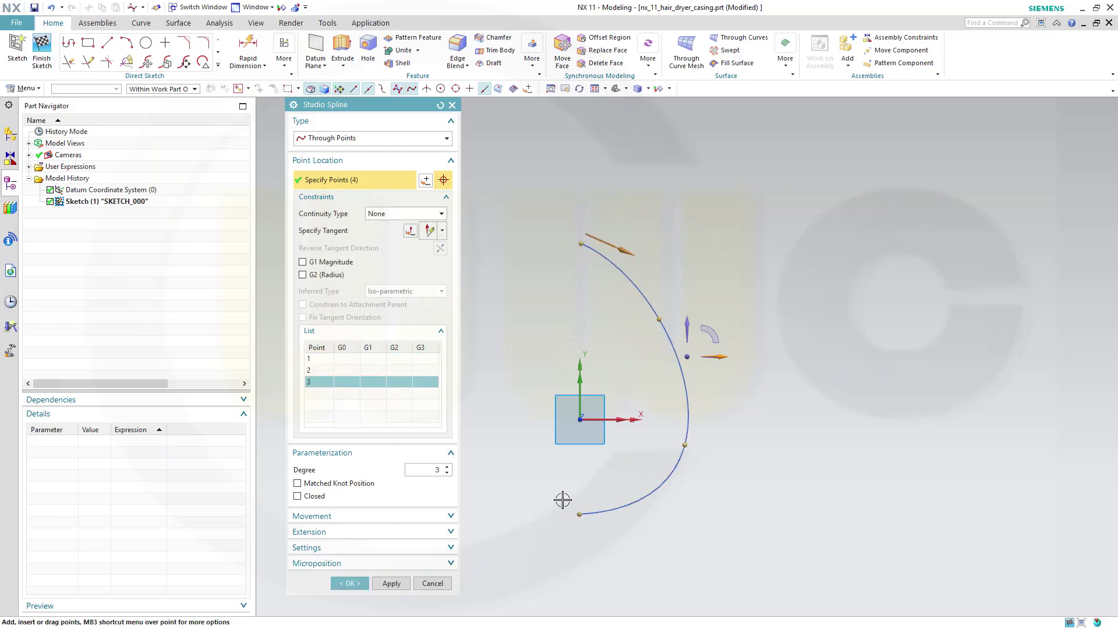
{"action": "left_click", "coordinate": [487, 444]}
{"action": "left_click", "coordinate": [511, 323]}
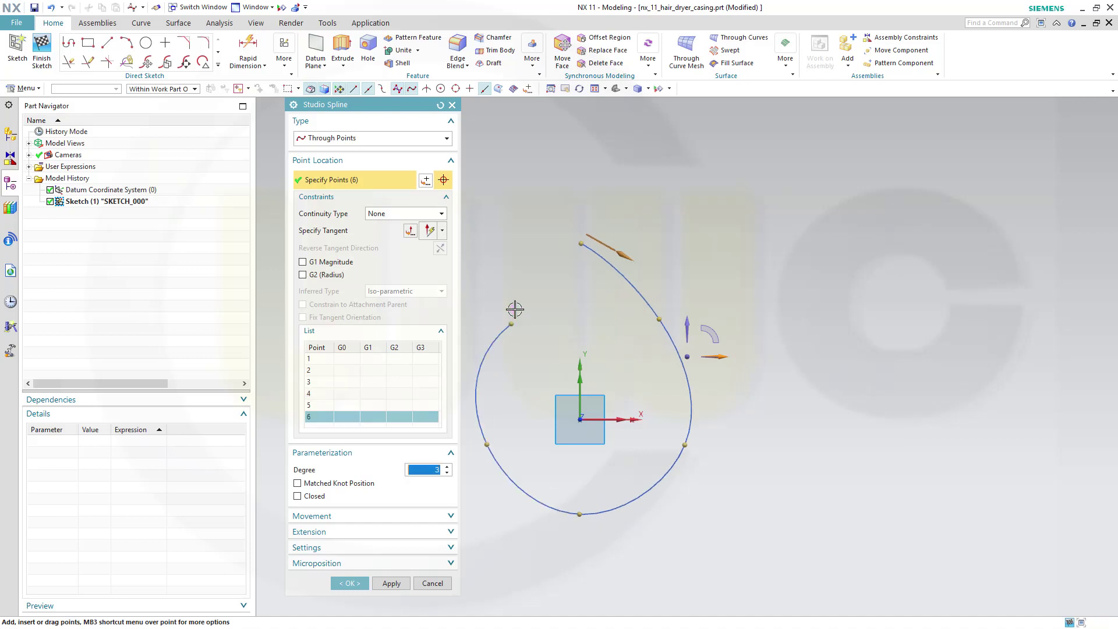
{"action": "left_click", "coordinate": [298, 497]}
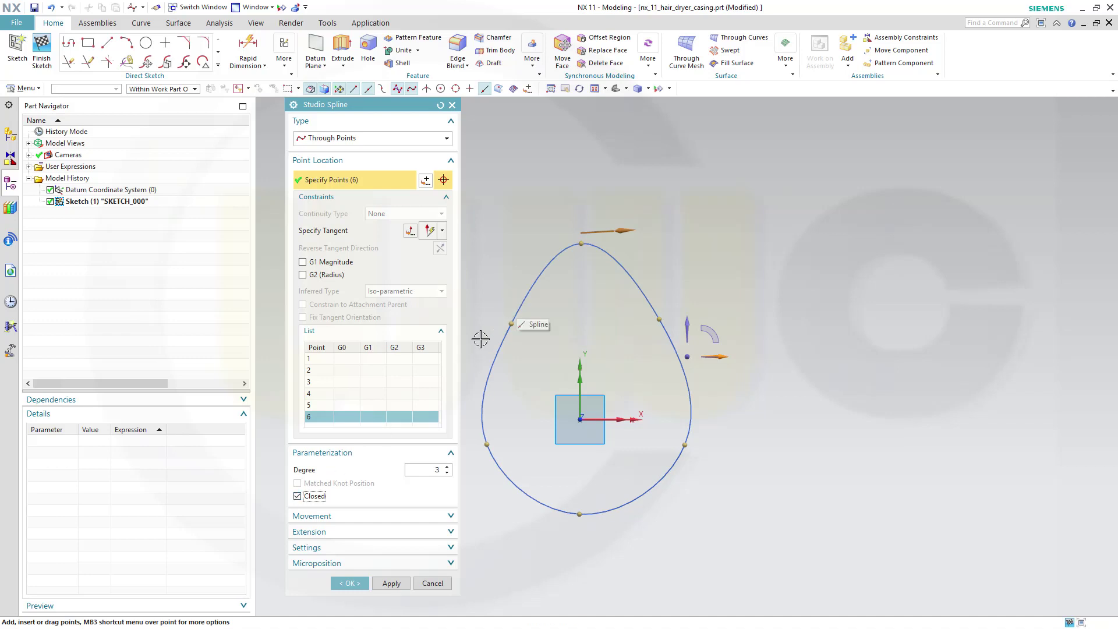
{"action": "left_click", "coordinate": [353, 584]}
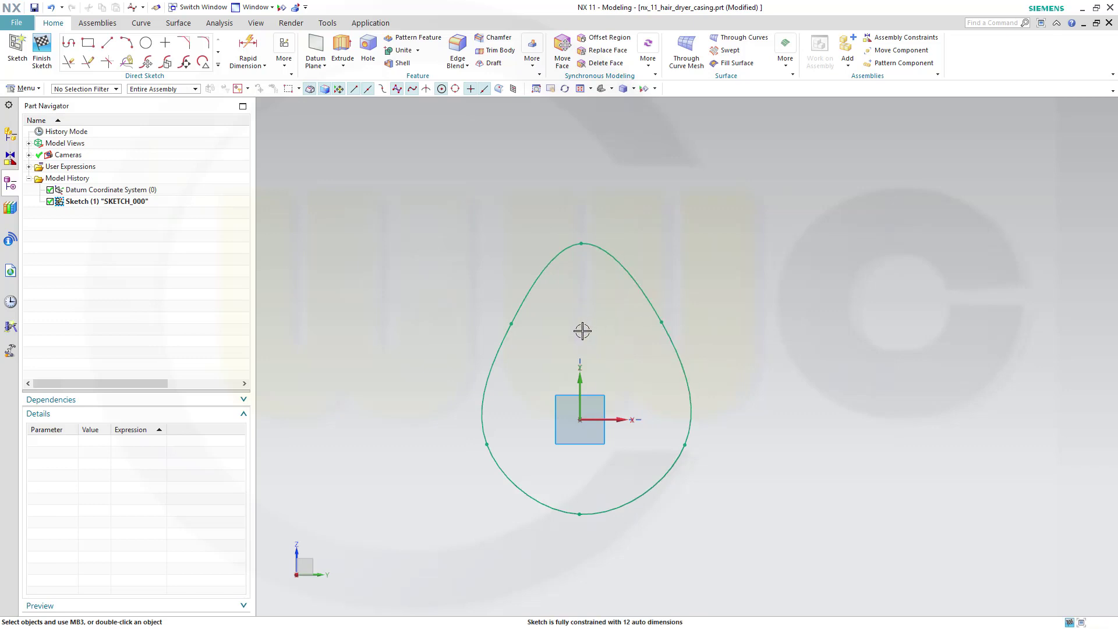
Step: Constrain the spline's two upper side points to be horizontally aligned, and likewise its two lower side points
{"action": "left_click", "coordinate": [512, 324]}
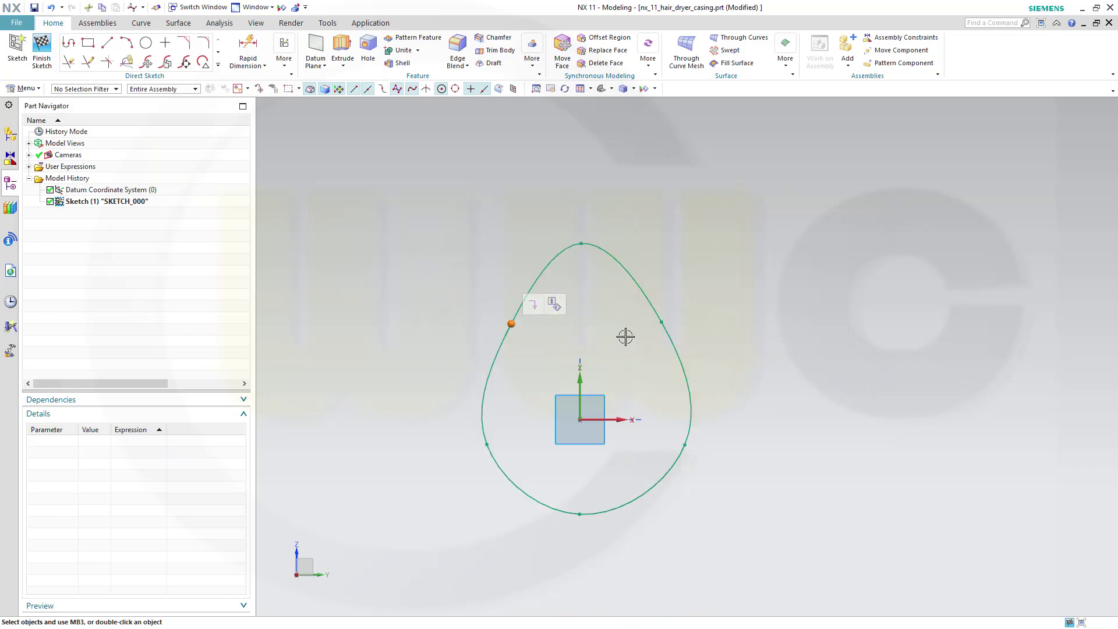
{"action": "left_click", "coordinate": [661, 321]}
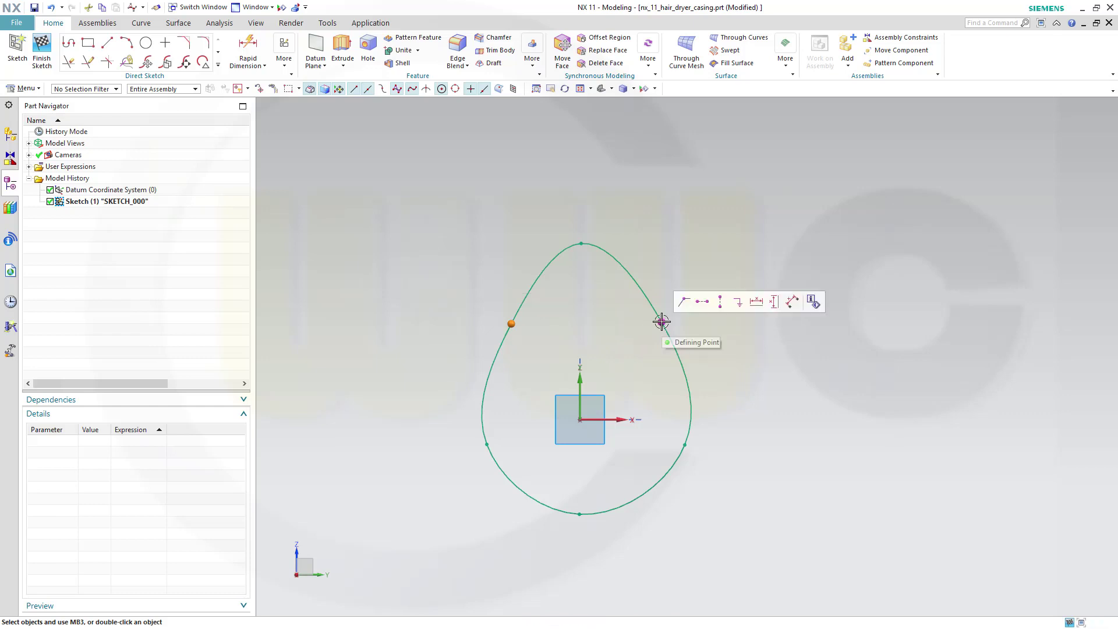
{"action": "left_click", "coordinate": [701, 301]}
{"action": "left_click", "coordinate": [488, 444]}
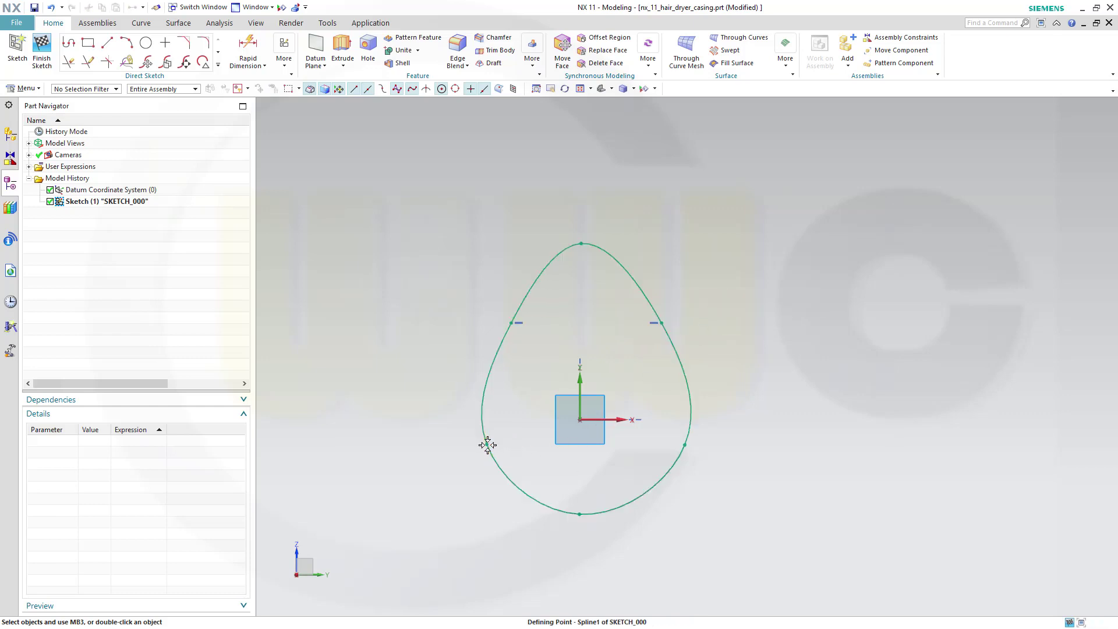
{"action": "left_click", "coordinate": [684, 446]}
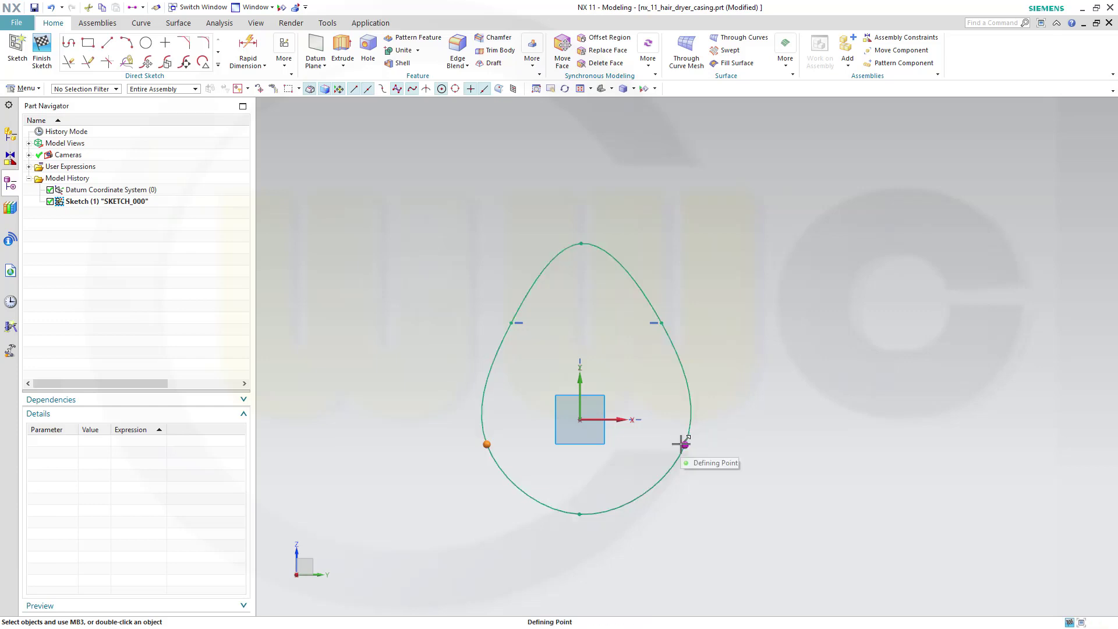
{"action": "right_click", "coordinate": [683, 445]}
{"action": "left_click", "coordinate": [710, 431]}
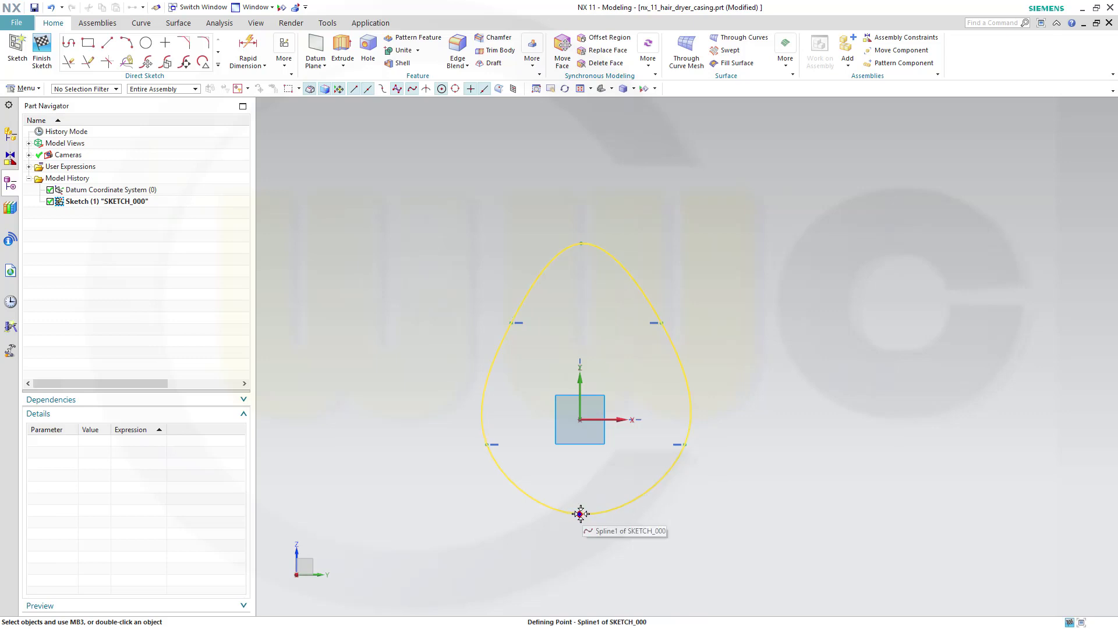
Step: Constrain the spline's bottom and top points to be vertically aligned with each other
{"action": "left_click", "coordinate": [580, 514]}
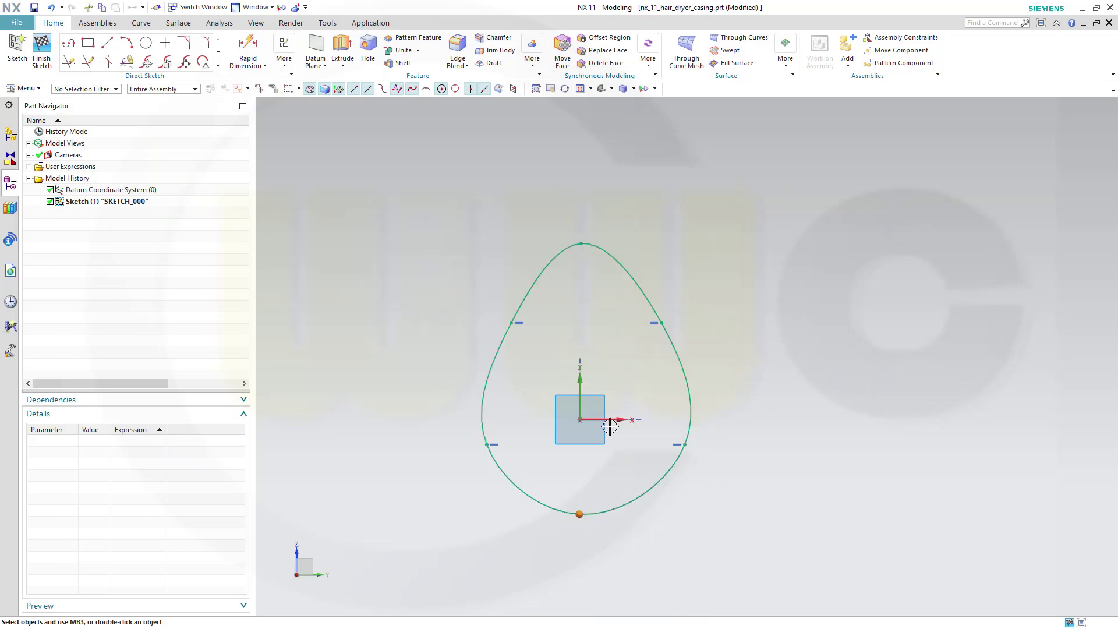
{"action": "left_click", "coordinate": [580, 245]}
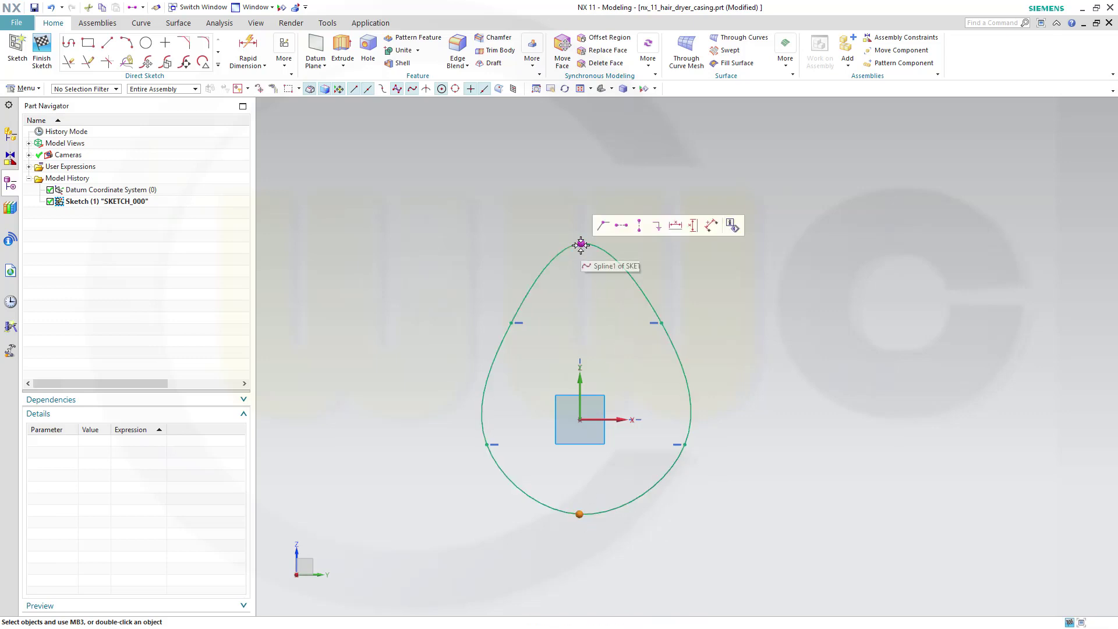
{"action": "left_click", "coordinate": [638, 225]}
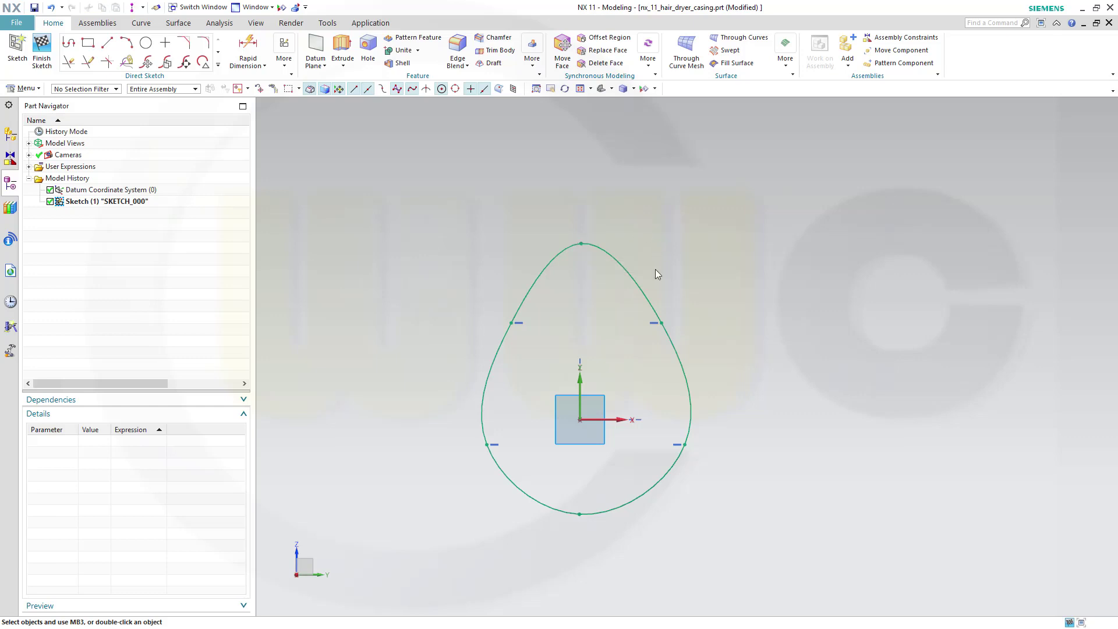
Step: Constrain the spline's top point to be vertically aligned with the sketch origin
{"action": "left_click", "coordinate": [581, 419]}
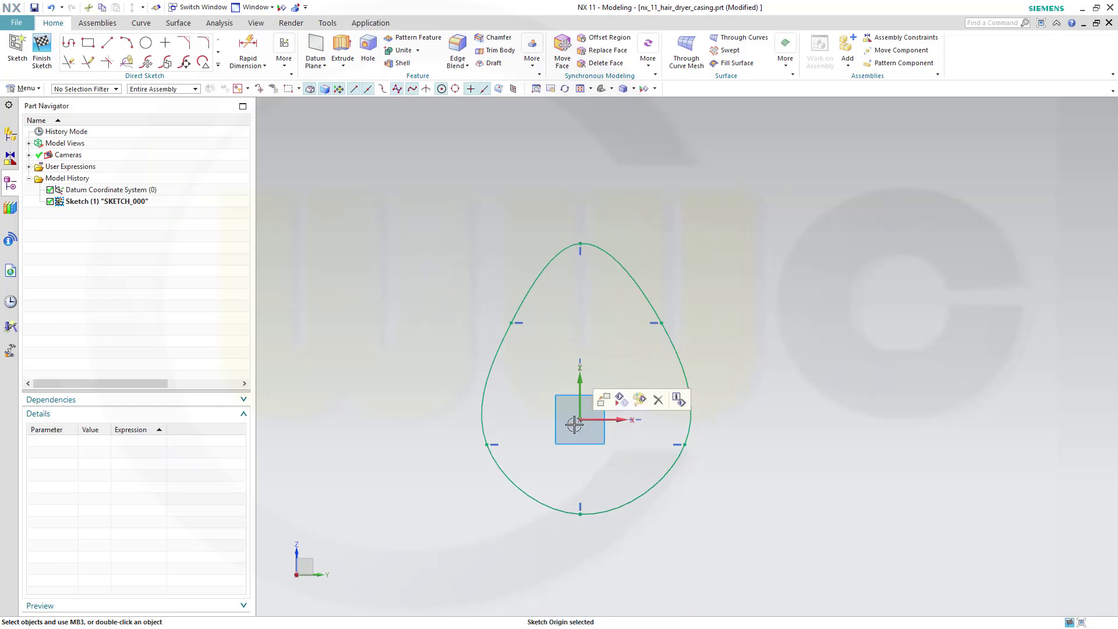
{"action": "left_click", "coordinate": [579, 418]}
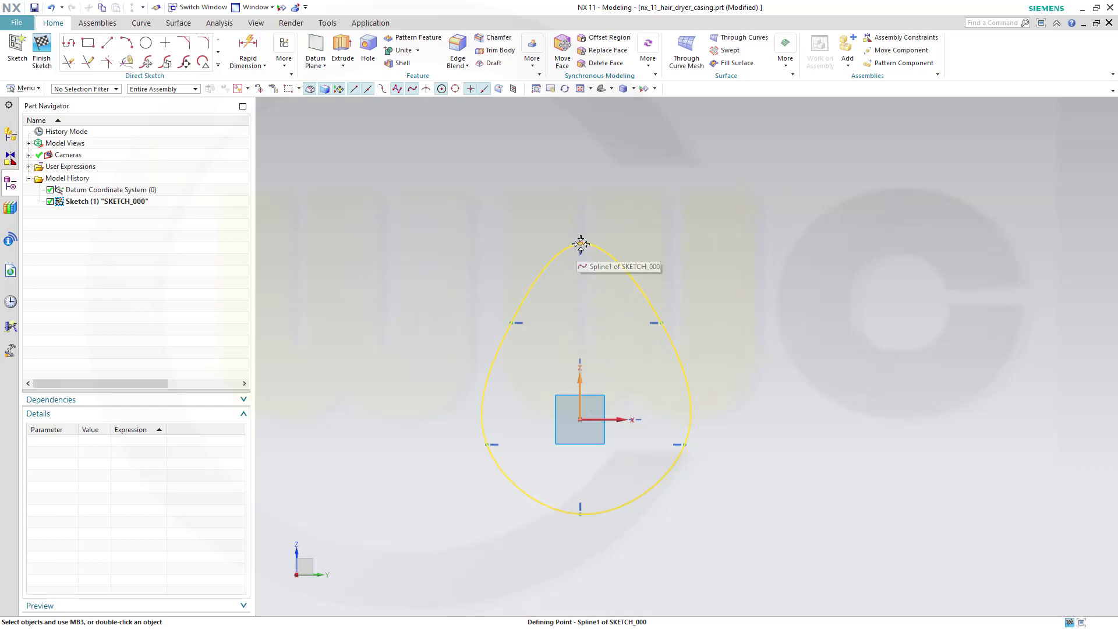
{"action": "left_click", "coordinate": [579, 243]}
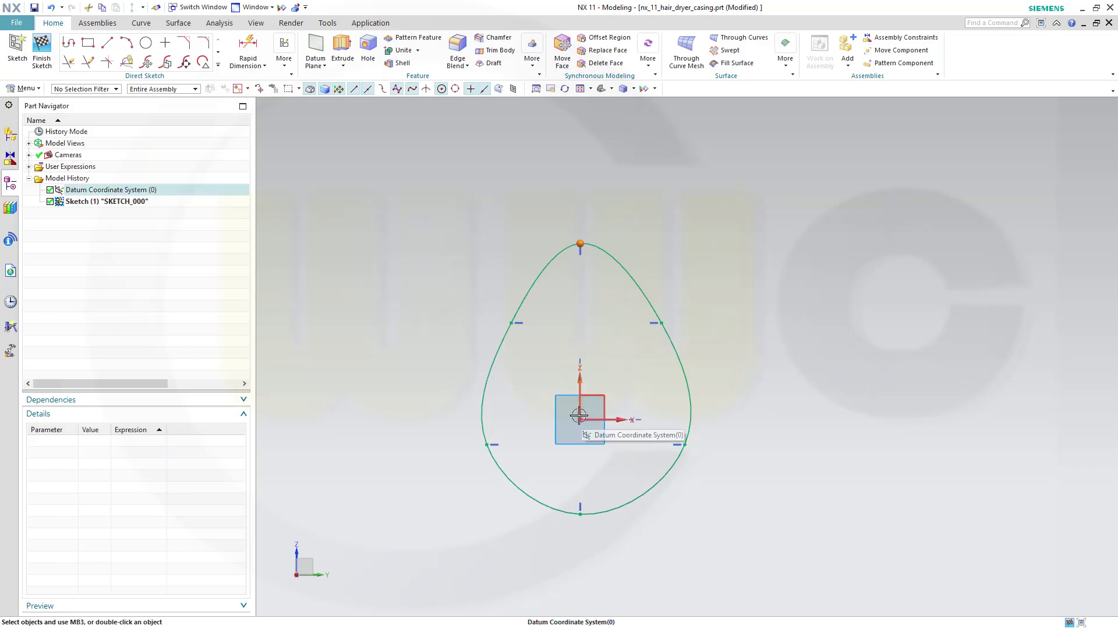
{"action": "left_click", "coordinate": [578, 415]}
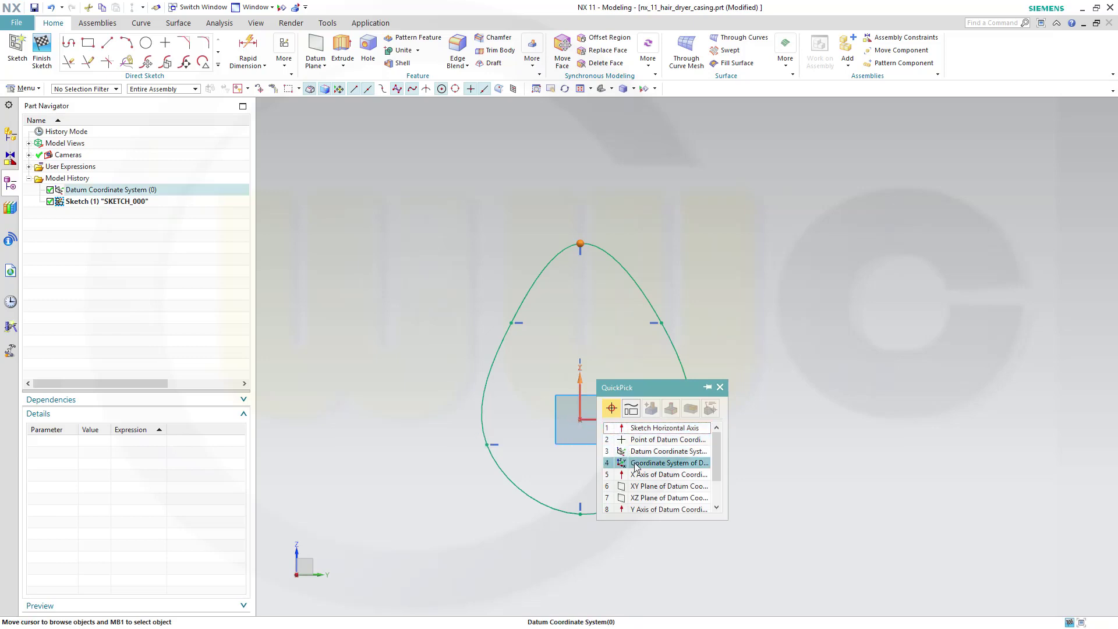
{"action": "scroll", "coordinate": [665, 473], "scroll_direction": "down", "scroll_amount": 1}
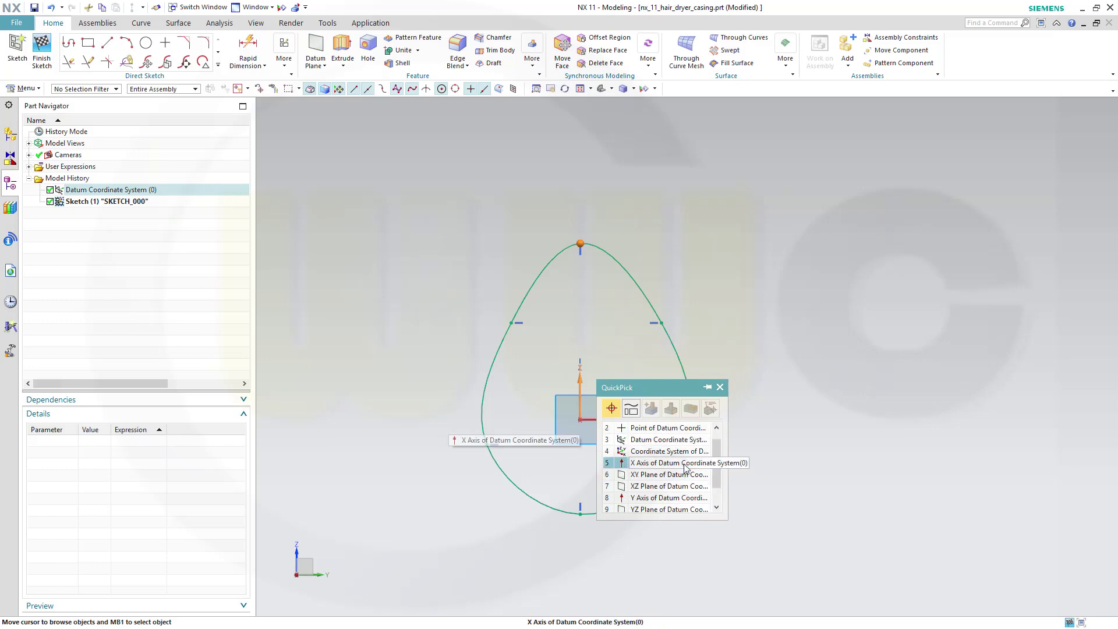
{"action": "scroll", "coordinate": [685, 466], "scroll_direction": "up", "scroll_amount": 1}
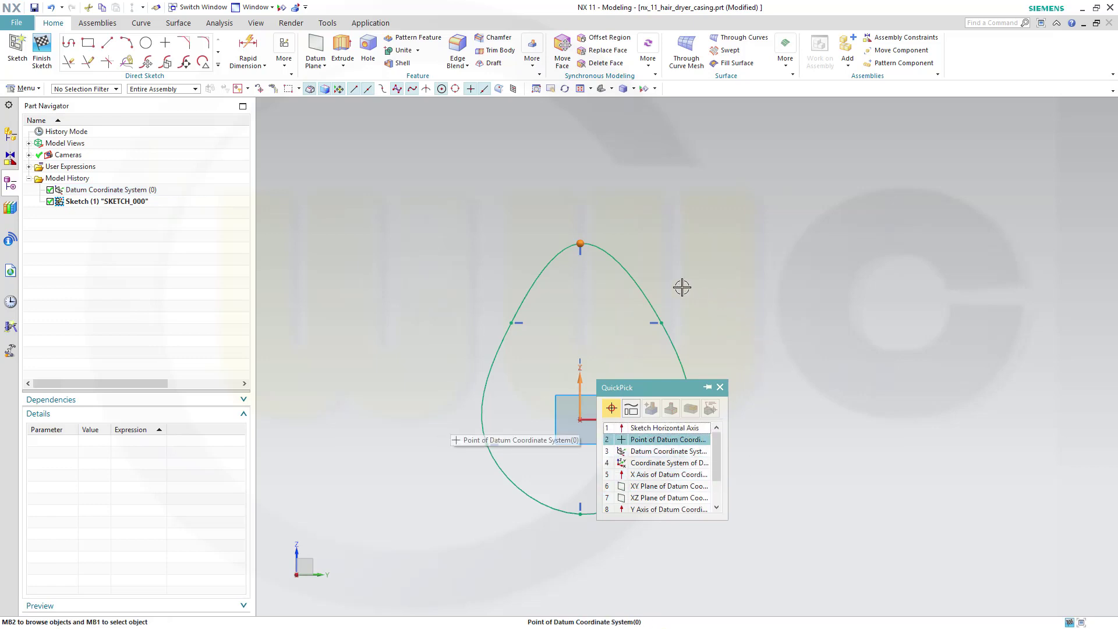
{"action": "left_click", "coordinate": [580, 243]}
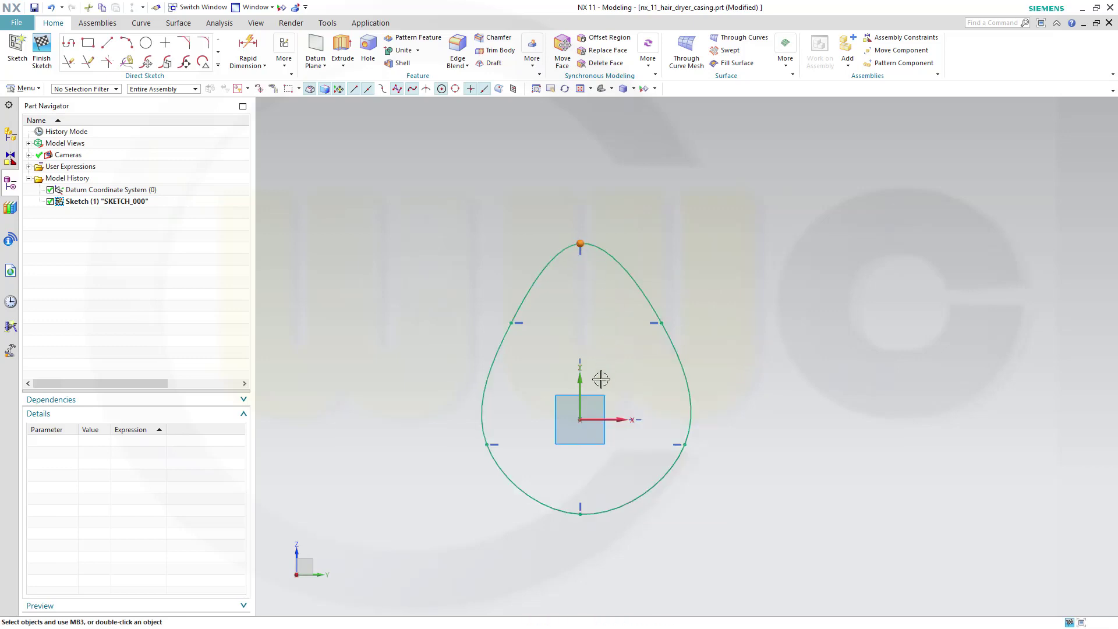
{"action": "left_click", "coordinate": [578, 419]}
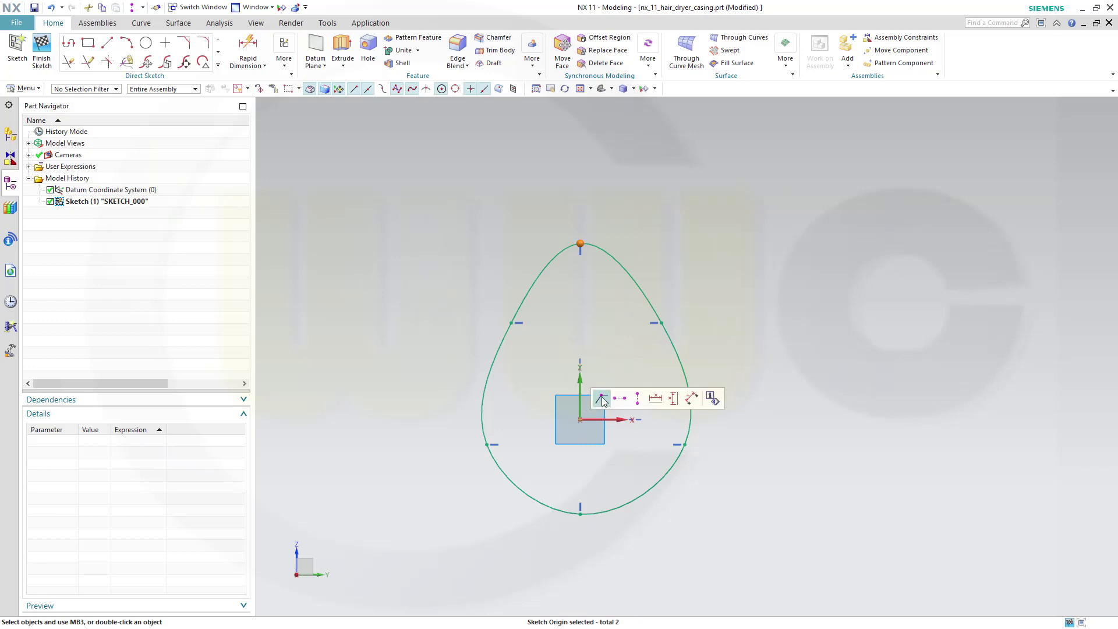
{"action": "left_click", "coordinate": [638, 399]}
Step: Reshape the spline into a fuller egg by moving its upper-right point up and outward and its lower-right point down
{"action": "mouse_move", "coordinate": [662, 323]}
{"action": "left_mouse_down"}
{"action": "mouse_move", "coordinate": [672, 308]}
{"action": "mouse_move", "coordinate": [674, 338]}
{"action": "left_mouse_up"}
{"action": "left_click_drag", "start_coordinate": [684, 444], "coordinate": [682, 466]}
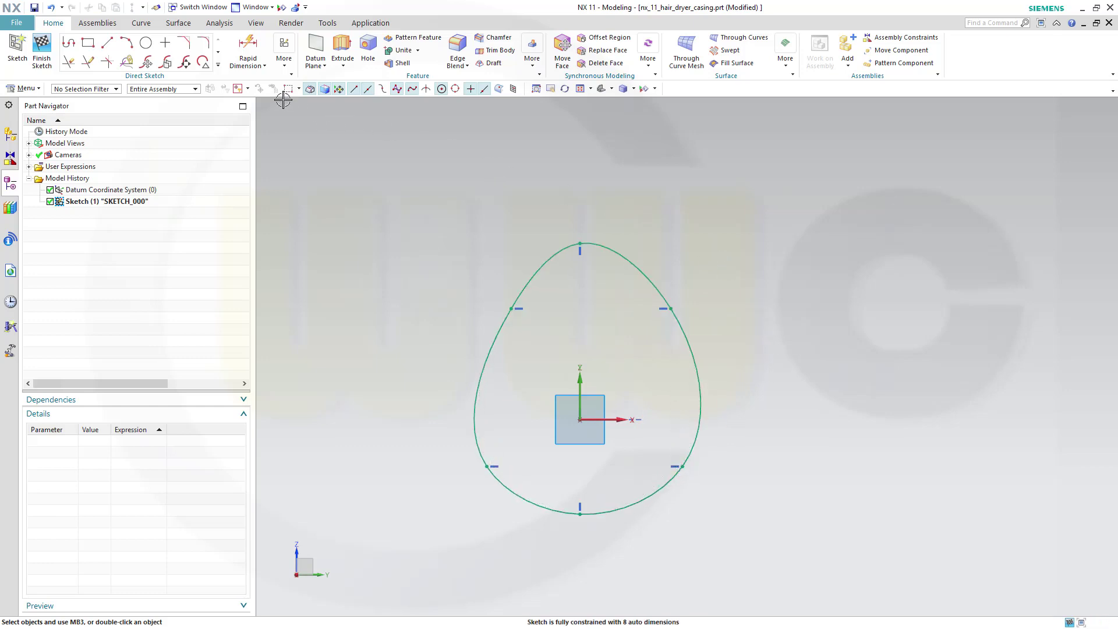
Step: Dimension the vertical distance from the sketch origin to the spline's top point as 50 mm
{"action": "left_click", "coordinate": [248, 50]}
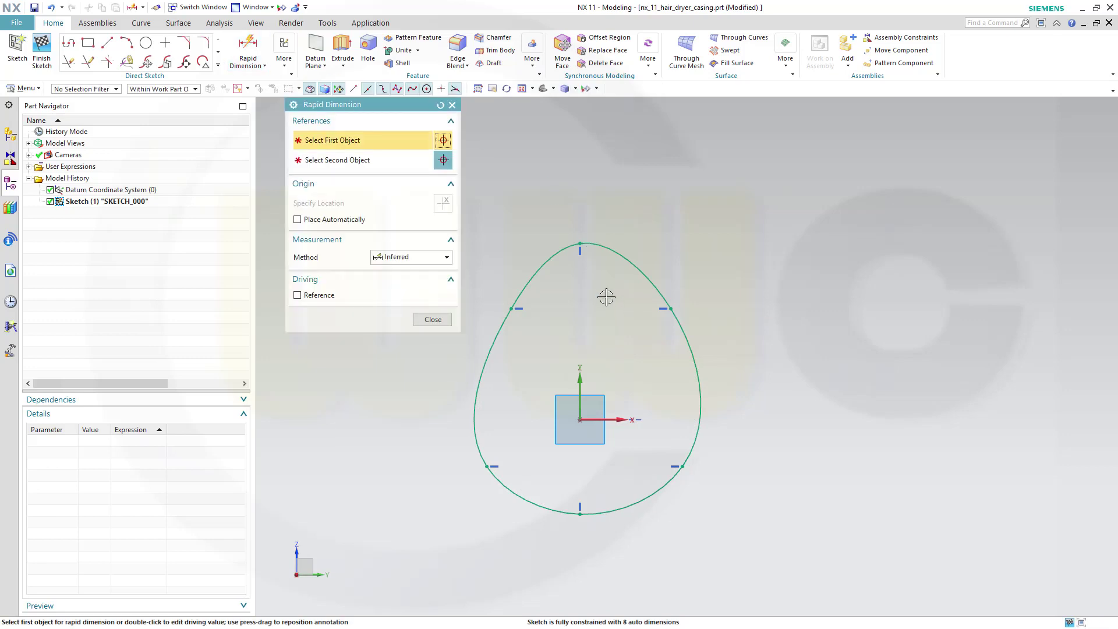
{"action": "left_click", "coordinate": [580, 243]}
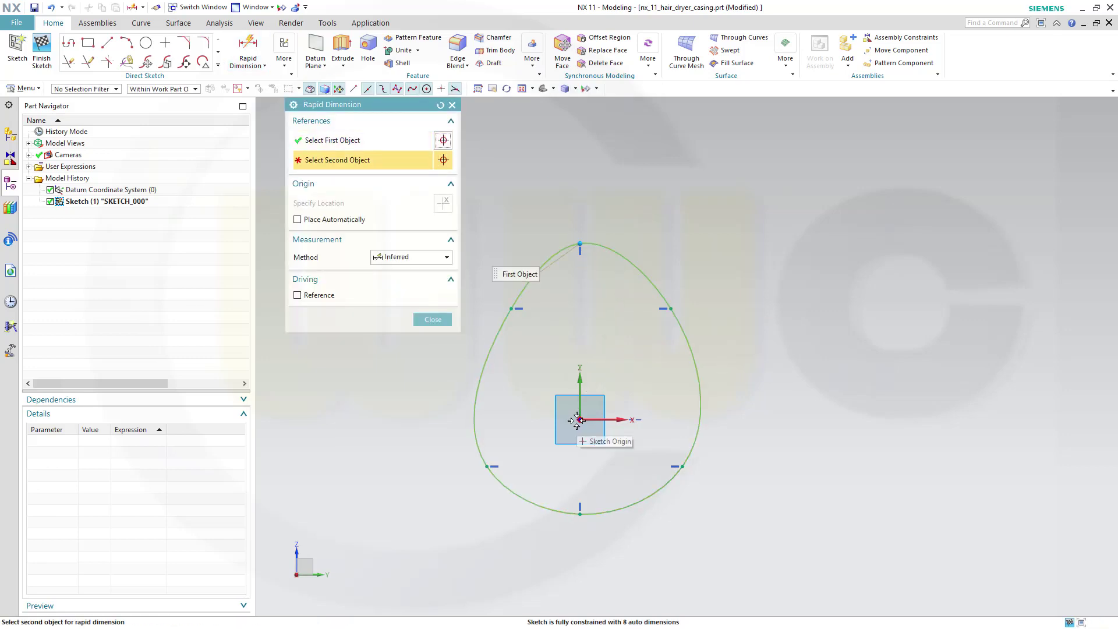
{"action": "left_click", "coordinate": [577, 419]}
{"action": "left_click", "coordinate": [746, 353]}
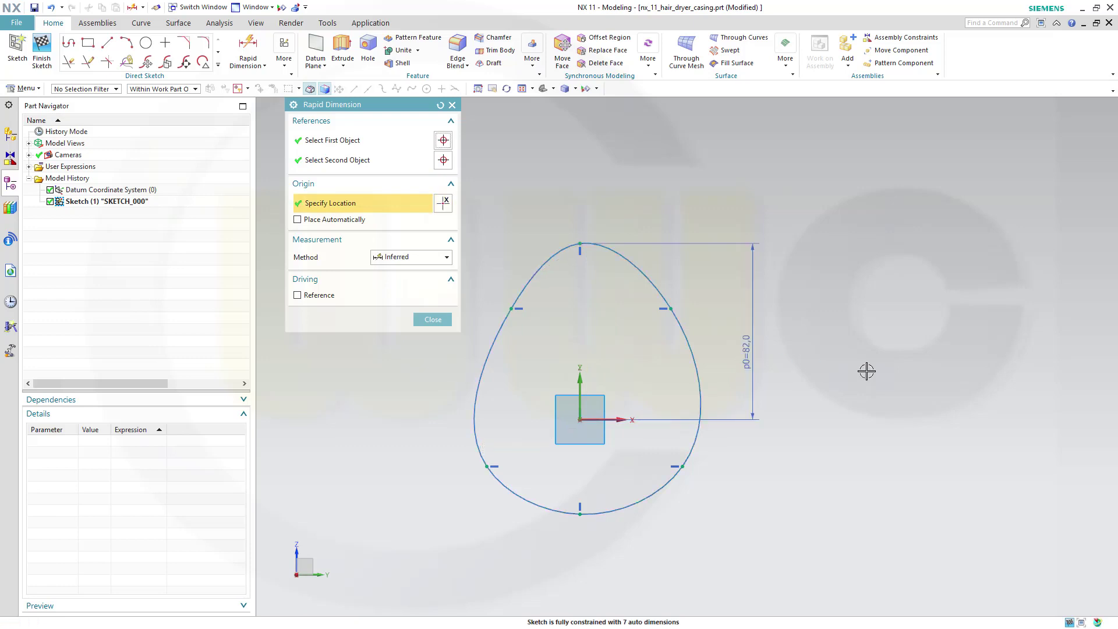
{"action": "key", "text": "Return"}
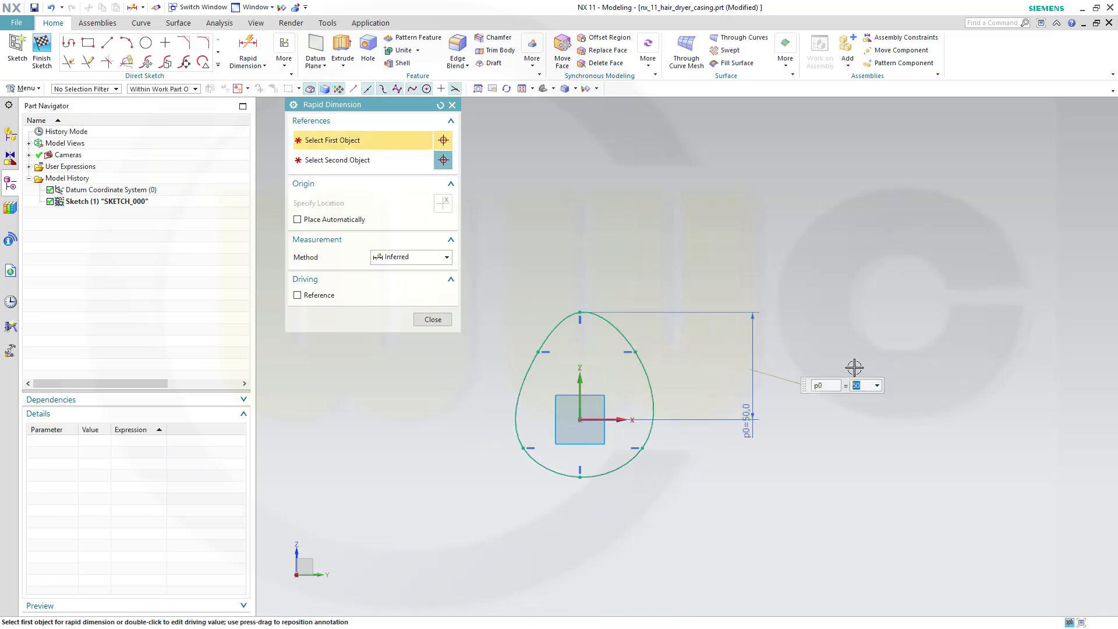
Step: Dimension the vertical distance from the sketch origin to the spline's bottom point as 30 mm and finish dimensioning
{"action": "left_click", "coordinate": [579, 421]}
{"action": "left_click", "coordinate": [580, 476]}
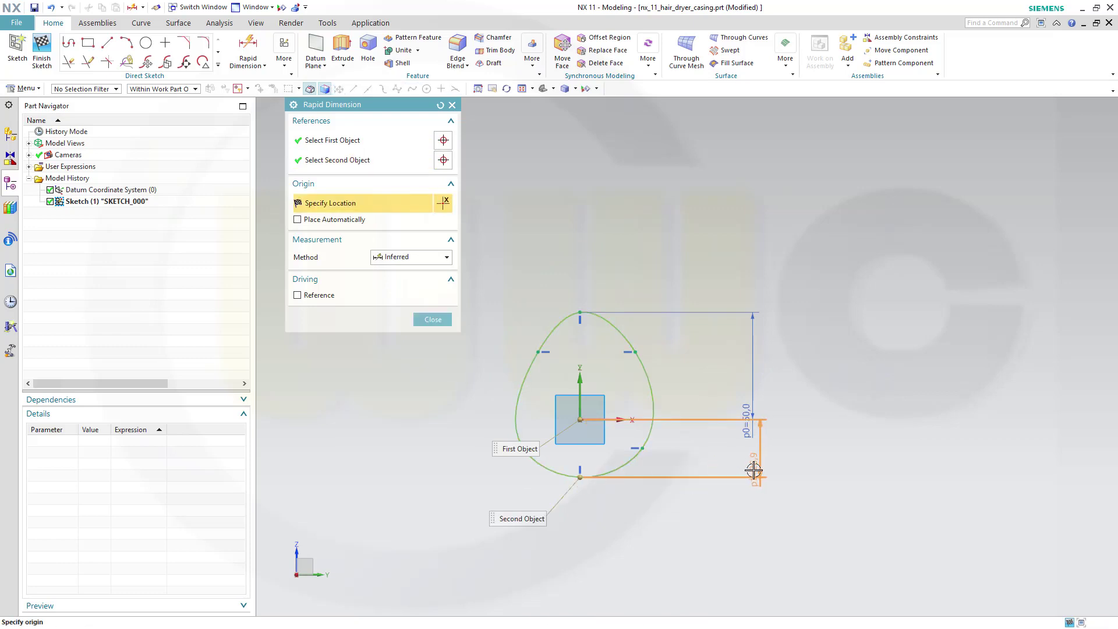
{"action": "left_click", "coordinate": [741, 469]}
{"action": "type", "text": "30"}
{"action": "key", "text": "Return"}
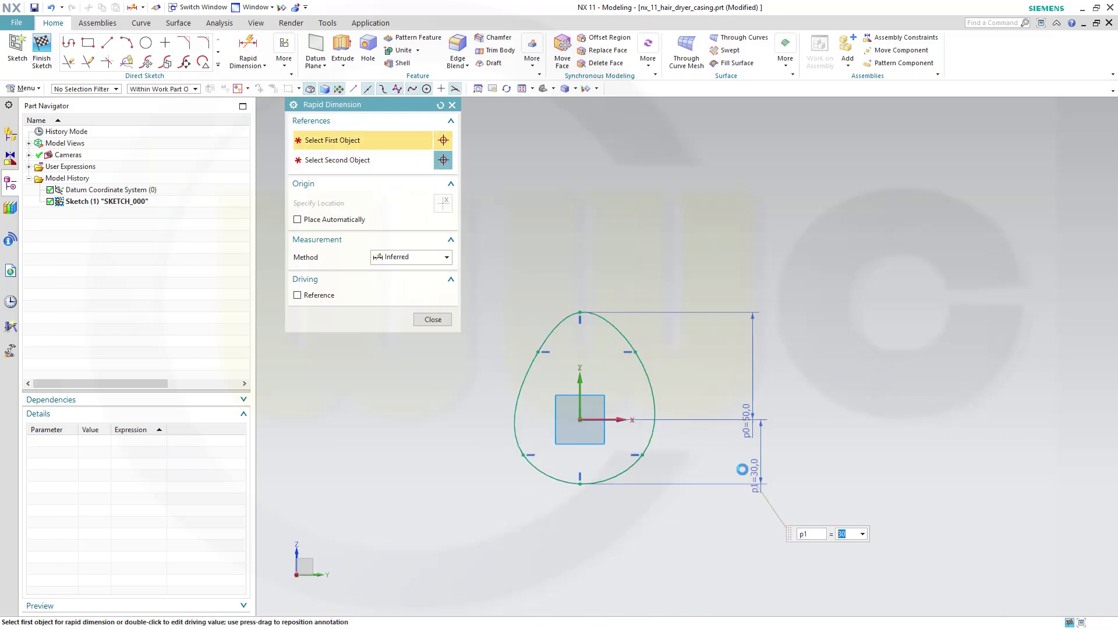
{"action": "left_click", "coordinate": [432, 320]}
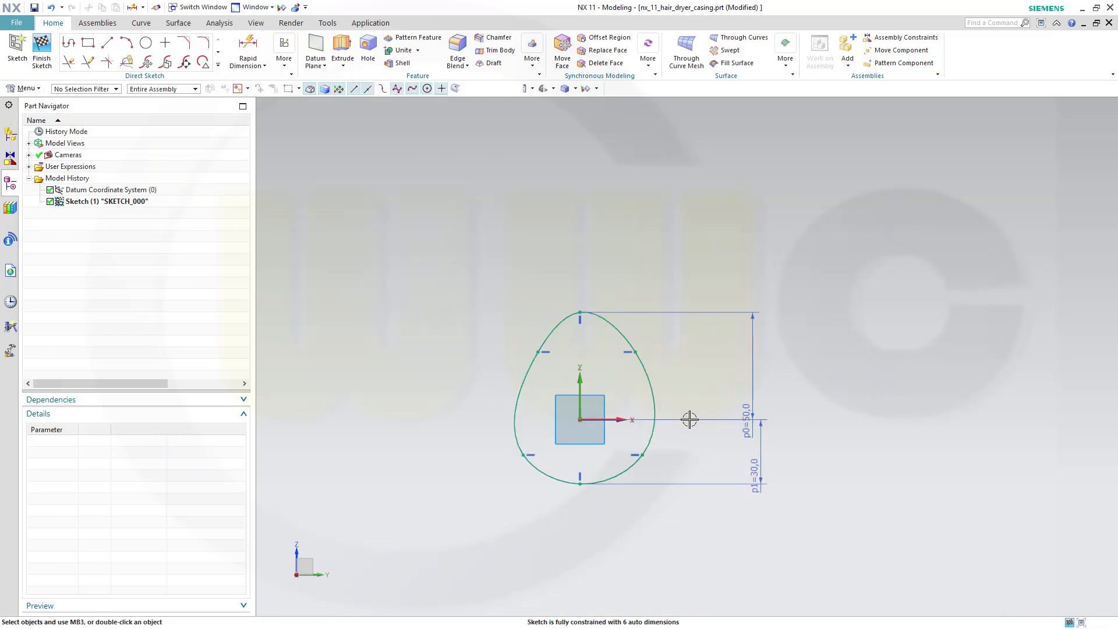
Step: Draw two horizontal lines across the egg profile, one joining its upper pair of side points and one joining its lower pair
{"action": "scroll", "coordinate": [647, 386], "scroll_direction": "down", "scroll_amount": 2}
{"action": "scroll", "coordinate": [647, 386], "scroll_direction": "up", "scroll_amount": 2}
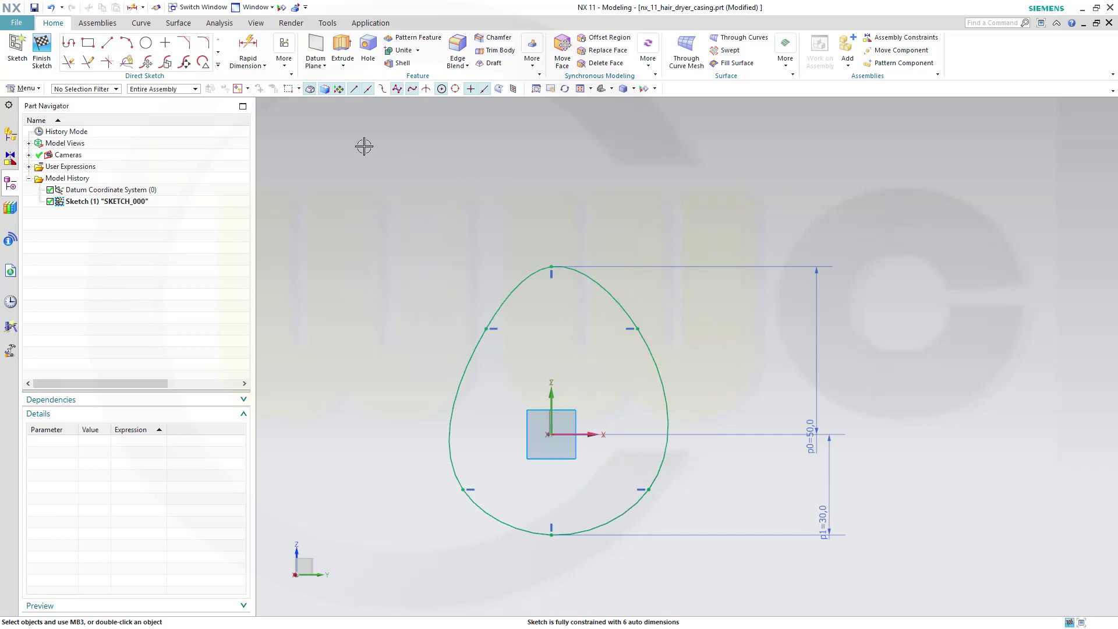
{"action": "left_click", "coordinate": [107, 42]}
{"action": "left_click", "coordinate": [486, 329]}
{"action": "left_click", "coordinate": [638, 329]}
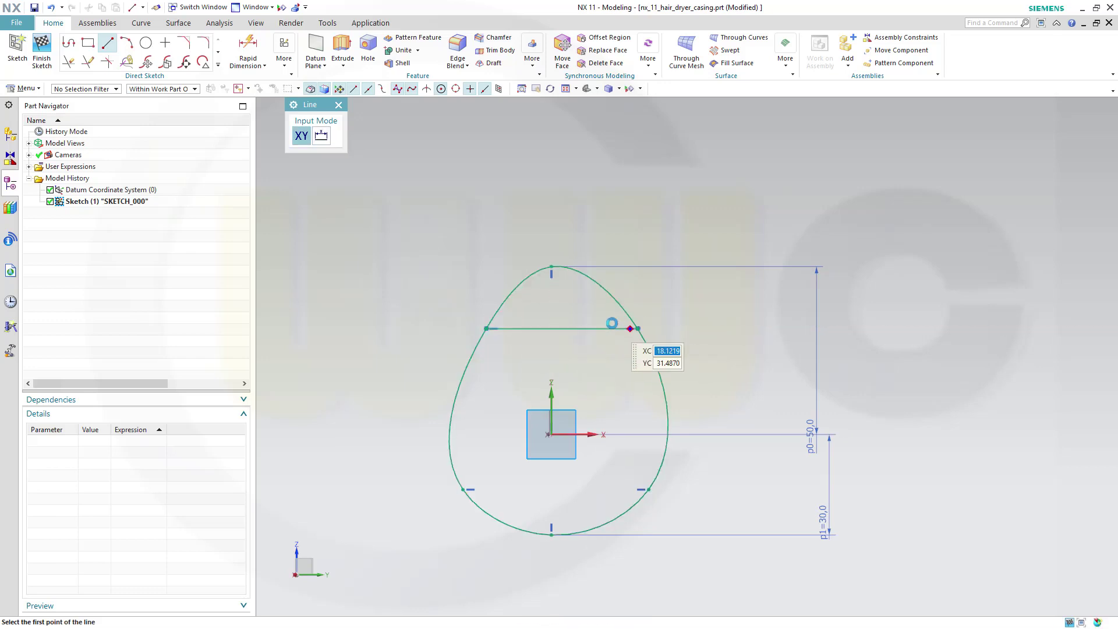
{"action": "left_click", "coordinate": [465, 489]}
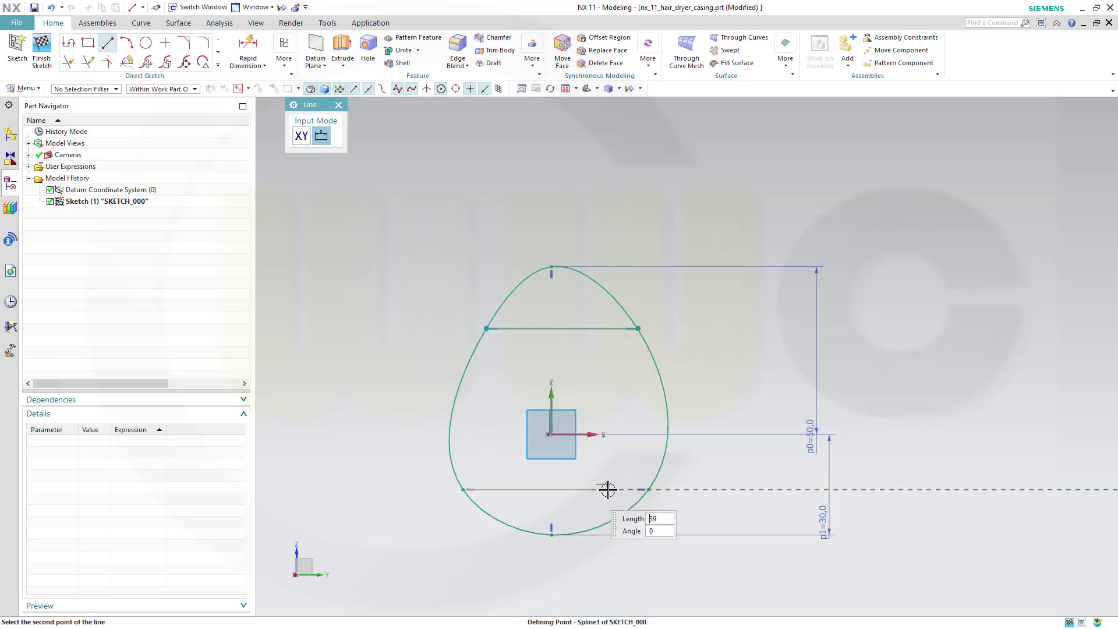
{"action": "left_click", "coordinate": [648, 489]}
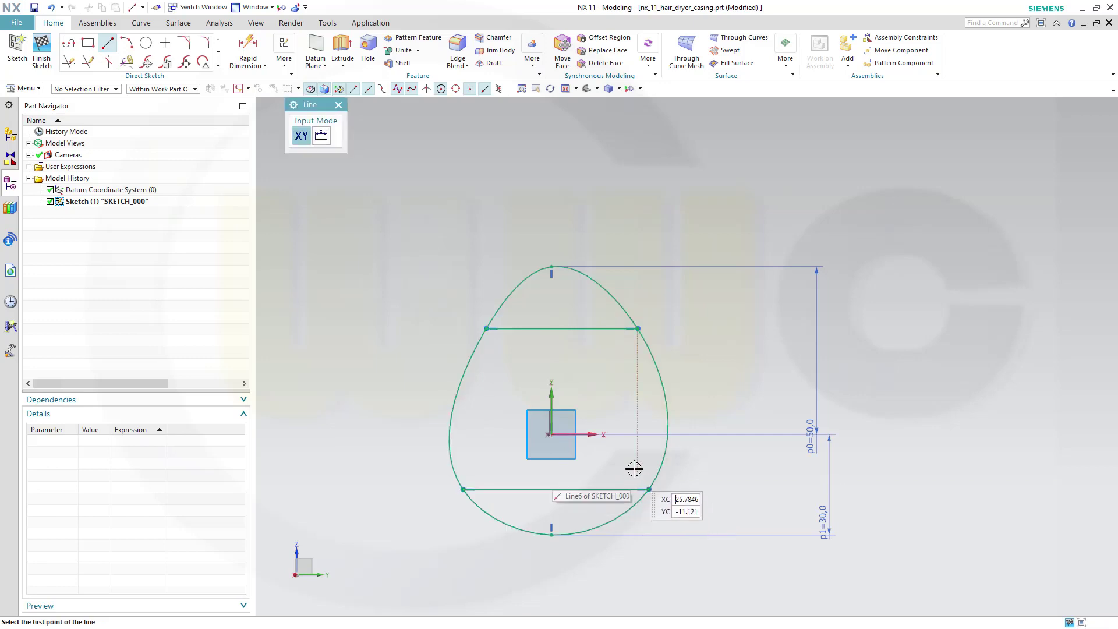
{"action": "key", "text": "Escape"}
Step: Convert the two horizontal lines inside the egg profile to reference lines
{"action": "left_click", "coordinate": [582, 329]}
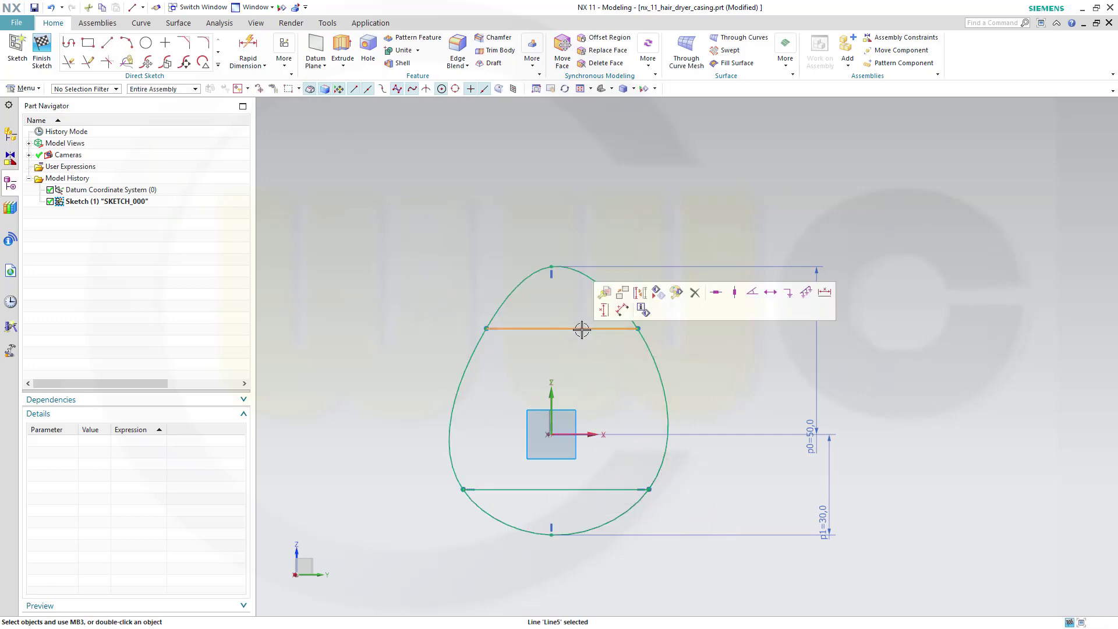
{"action": "left_click", "coordinate": [640, 292]}
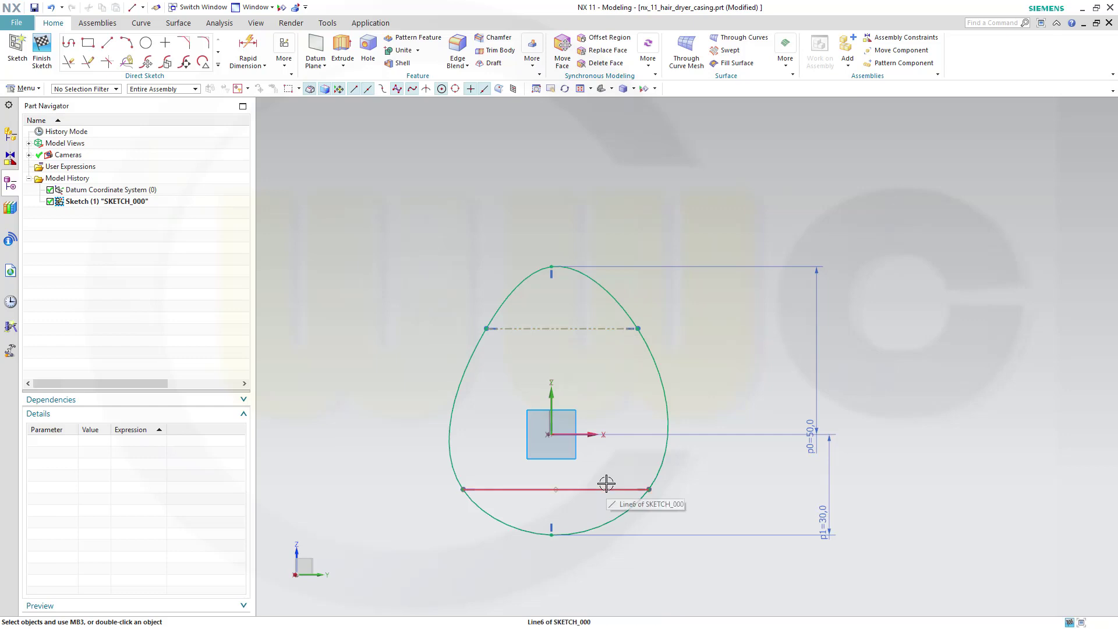
{"action": "left_click", "coordinate": [606, 481]}
{"action": "left_click", "coordinate": [653, 446]}
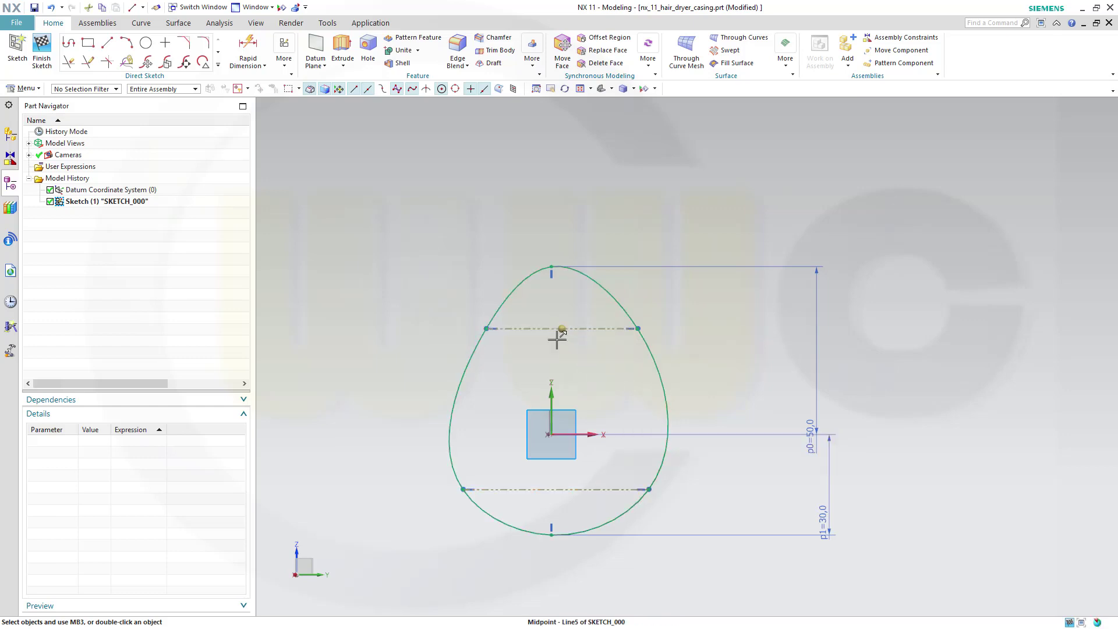
Step: Constrain the midpoint of the upper reference line to be vertically aligned with the sketch origin
{"action": "left_click_drag", "start_coordinate": [562, 328], "coordinate": [549, 436]}
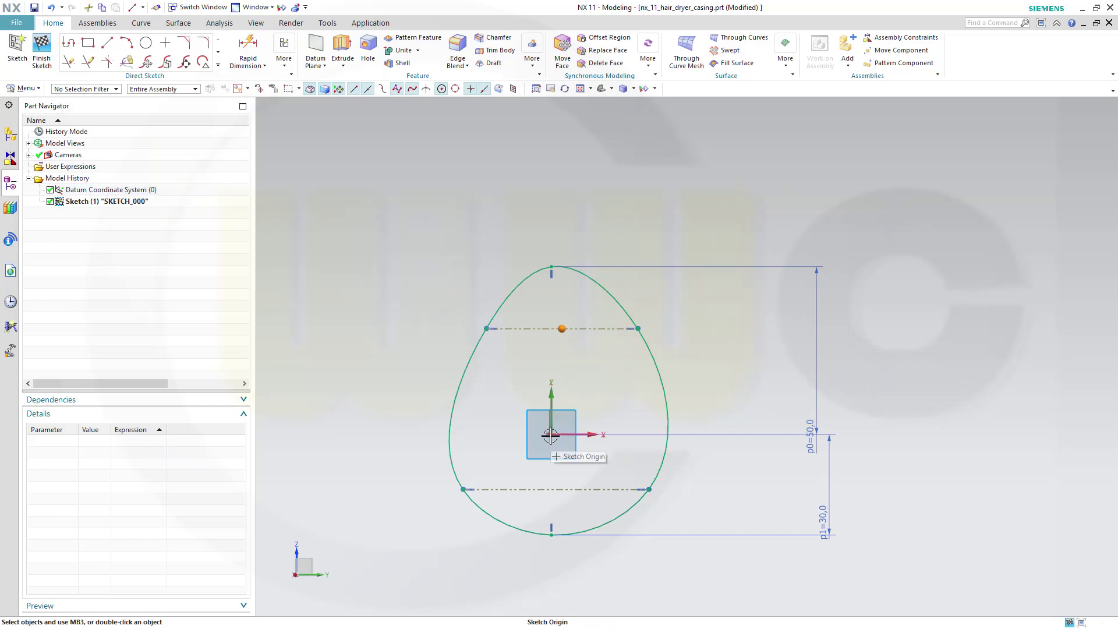
{"action": "left_click", "coordinate": [551, 436]}
{"action": "left_click", "coordinate": [594, 444]}
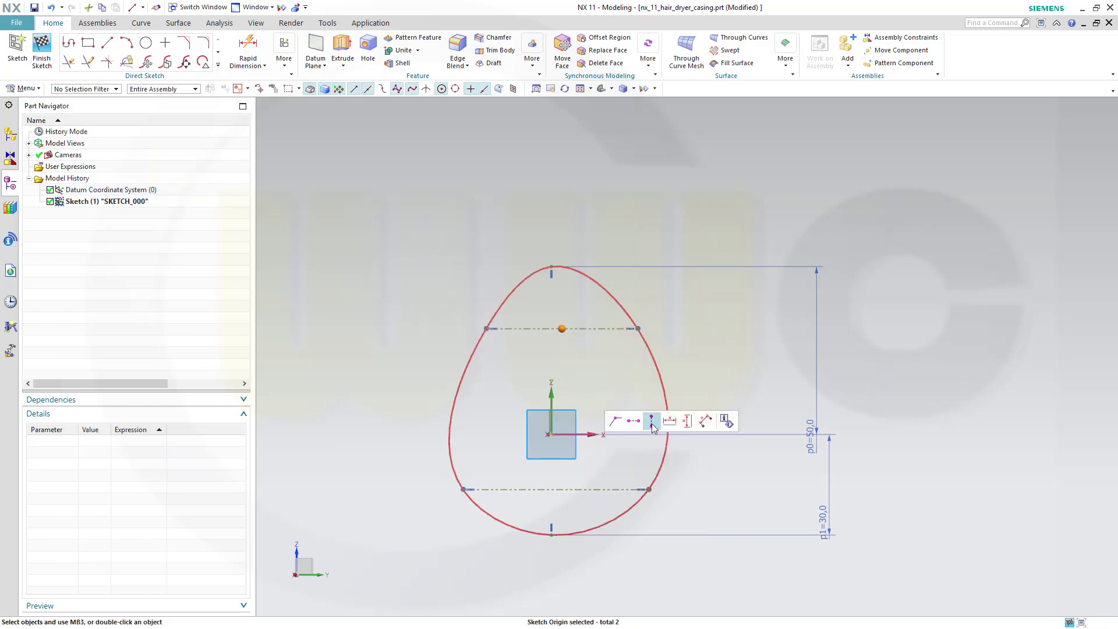
{"action": "left_click", "coordinate": [651, 420]}
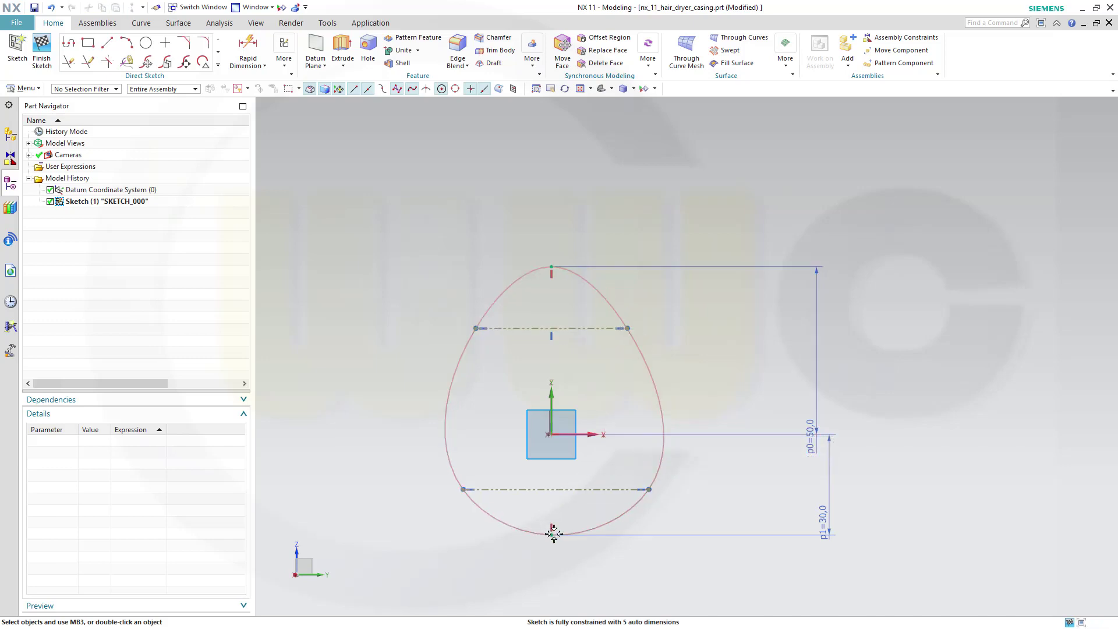
Step: Constrain the midpoint of the lower reference line to be vertically aligned with the spline's bottom point
{"action": "left_click", "coordinate": [557, 489]}
{"action": "left_click", "coordinate": [548, 535]}
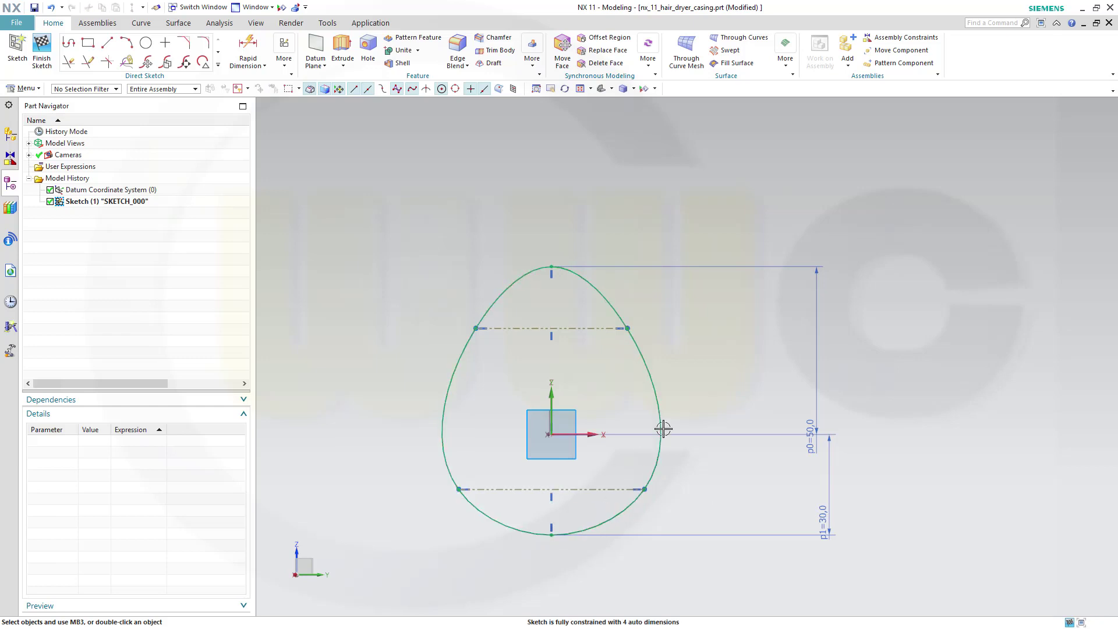
{"action": "left_click", "coordinate": [714, 359]}
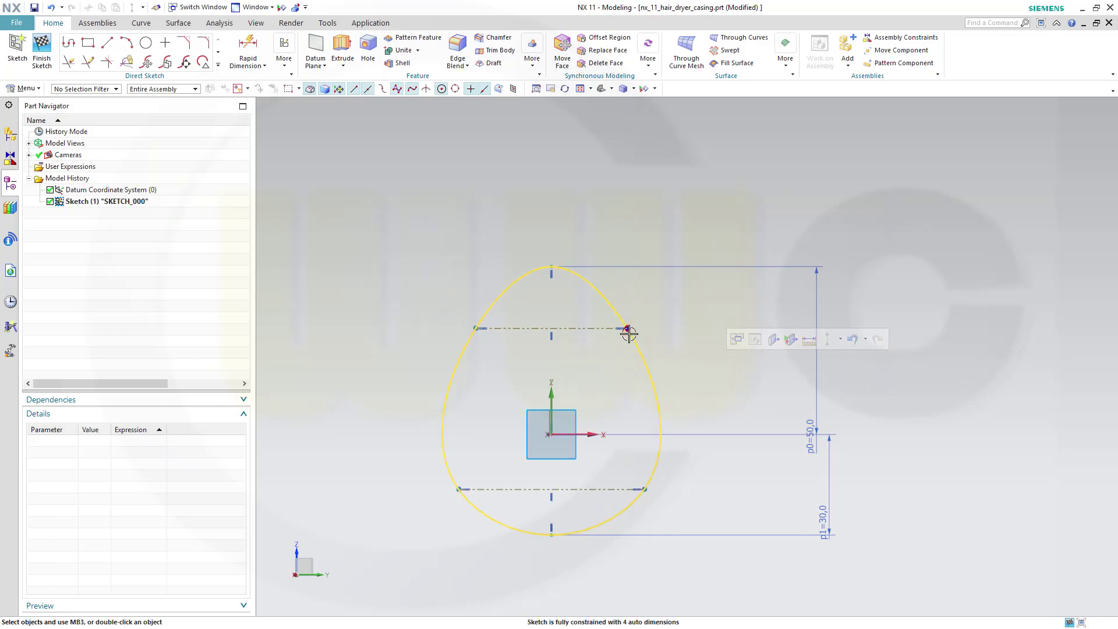
Step: Widen the top of the egg by moving its upper-right spline point outward and slightly up, and finish the sketch
{"action": "left_click_drag", "start_coordinate": [627, 328], "coordinate": [641, 324]}
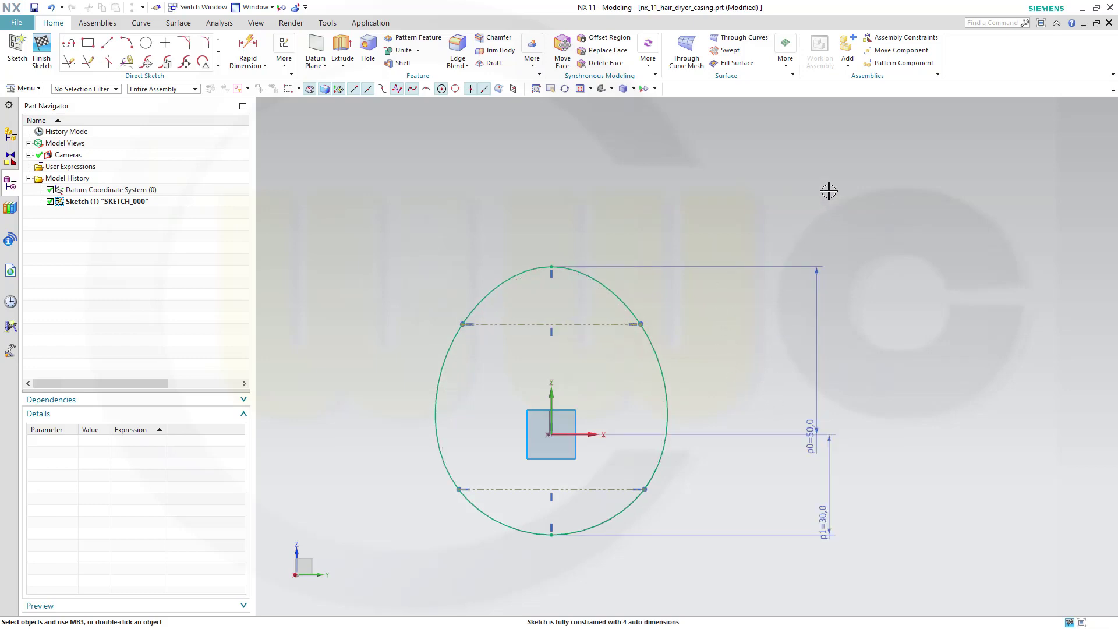
{"action": "left_click", "coordinate": [42, 51]}
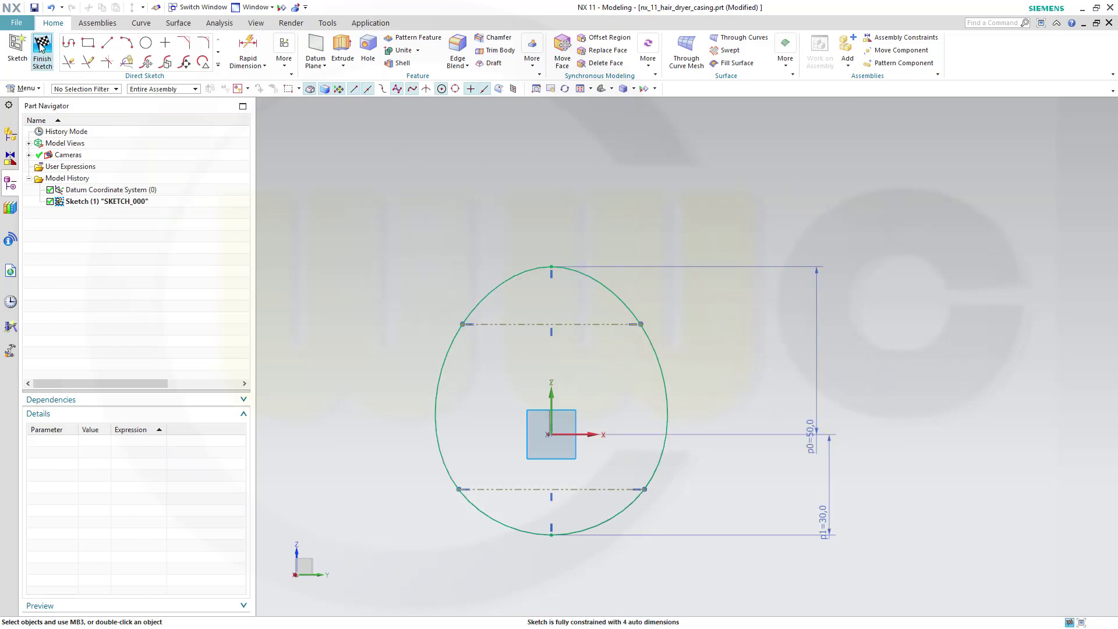
{"action": "mouse_move", "coordinate": [546, 291]}
{"action": "middle_mouse_down"}
{"action": "mouse_move", "coordinate": [602, 264]}
{"action": "mouse_move", "coordinate": [566, 269]}
{"action": "mouse_move", "coordinate": [641, 297]}
{"action": "mouse_move", "coordinate": [611, 281]}
{"action": "mouse_move", "coordinate": [710, 370]}
{"action": "mouse_move", "coordinate": [672, 401]}
{"action": "mouse_move", "coordinate": [627, 397]}
{"action": "mouse_move", "coordinate": [619, 422]}
{"action": "mouse_move", "coordinate": [658, 418]}
{"action": "middle_mouse_up"}
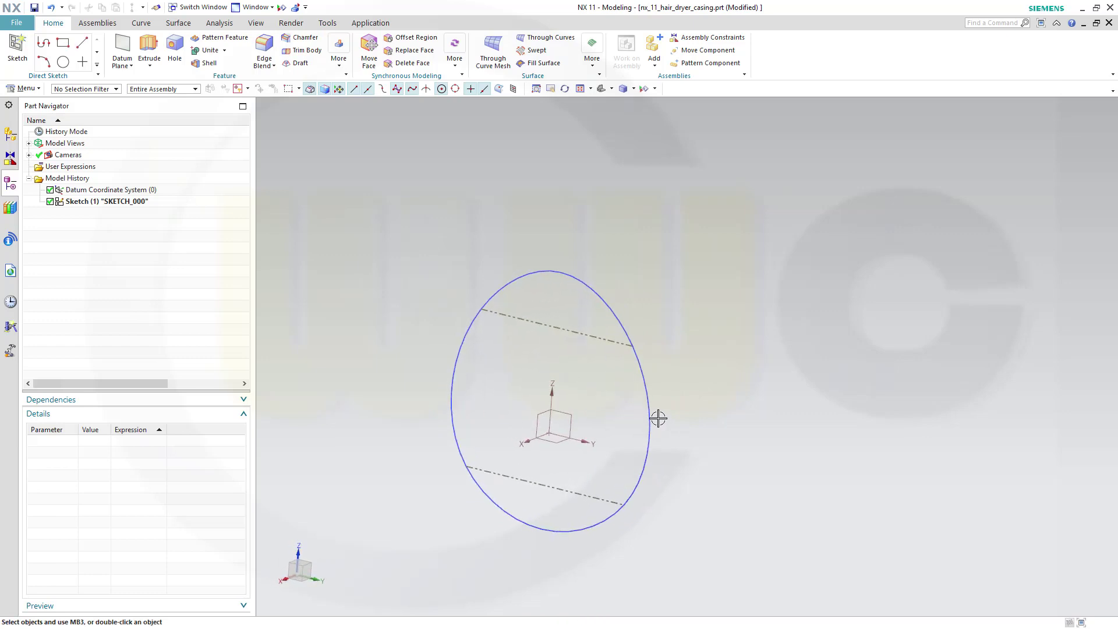
Step: Set up an Extrude of the egg-shaped spline as a sheet body, 100 mm long, with the direction reversed
{"action": "key", "text": "ctrl+Tab"}
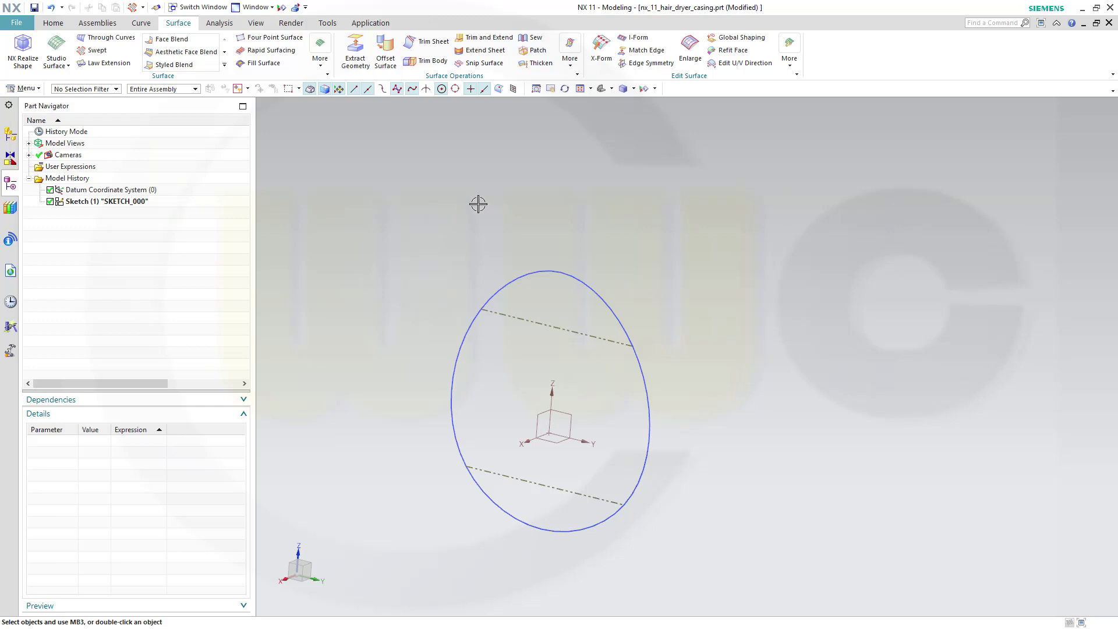
{"action": "left_click", "coordinate": [87, 27]}
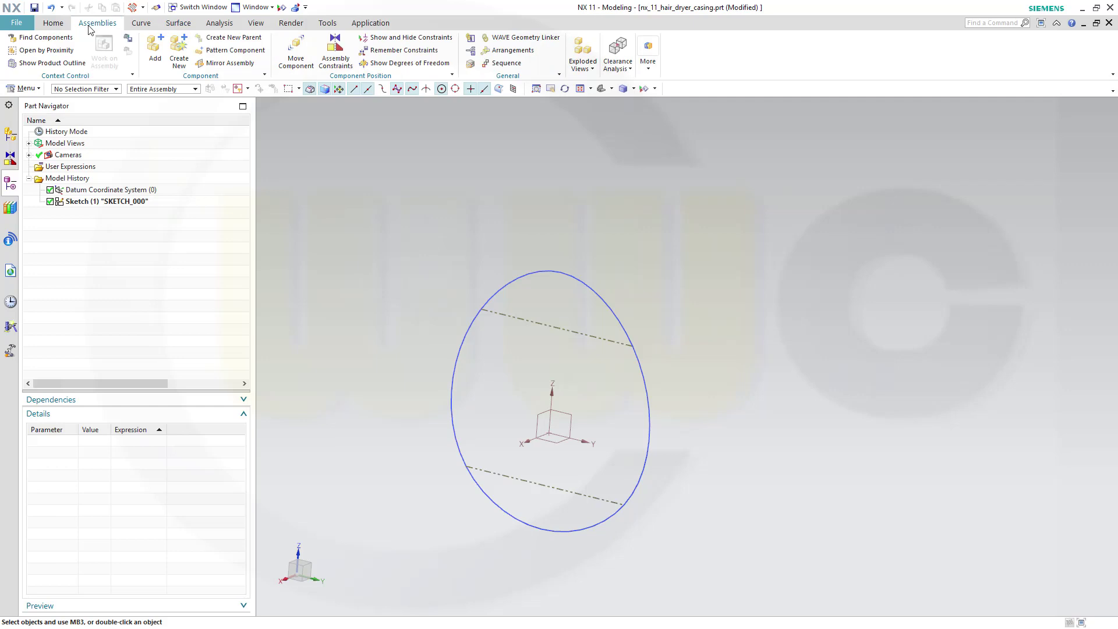
{"action": "left_click", "coordinate": [58, 25]}
{"action": "left_click", "coordinate": [149, 49]}
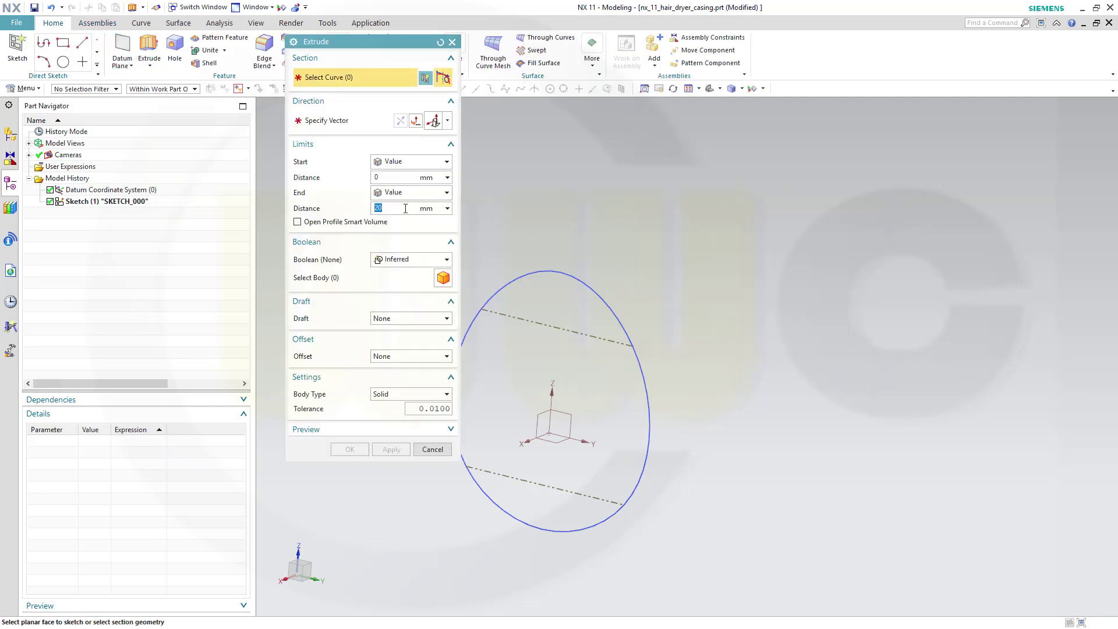
{"action": "type", "text": "100"}
{"action": "left_click", "coordinate": [445, 394]}
{"action": "left_click", "coordinate": [411, 417]}
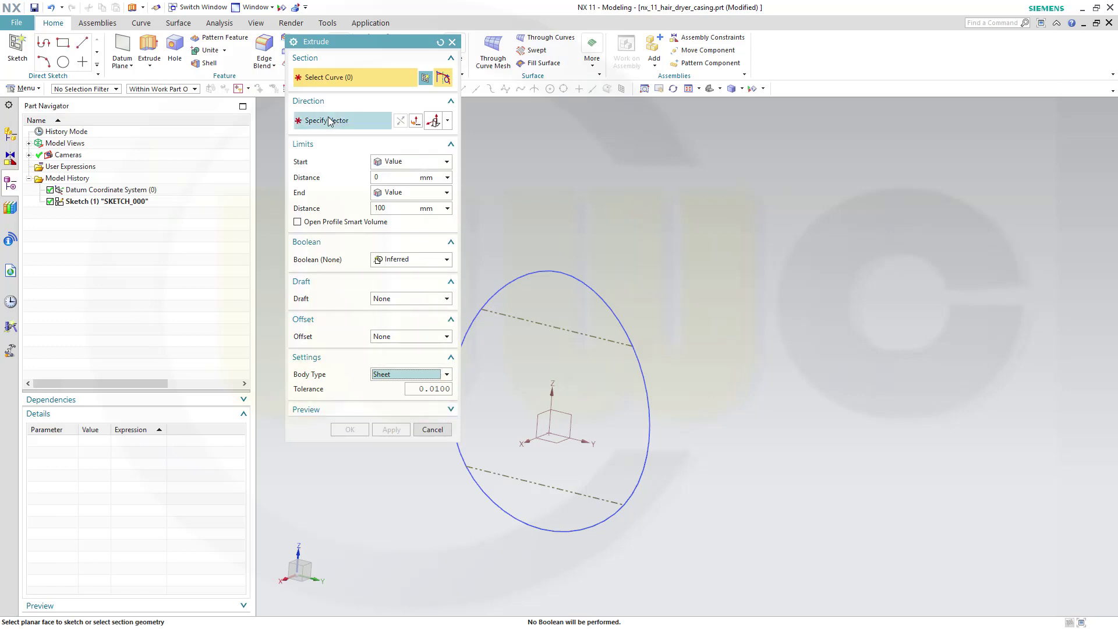
{"action": "left_click", "coordinate": [609, 301]}
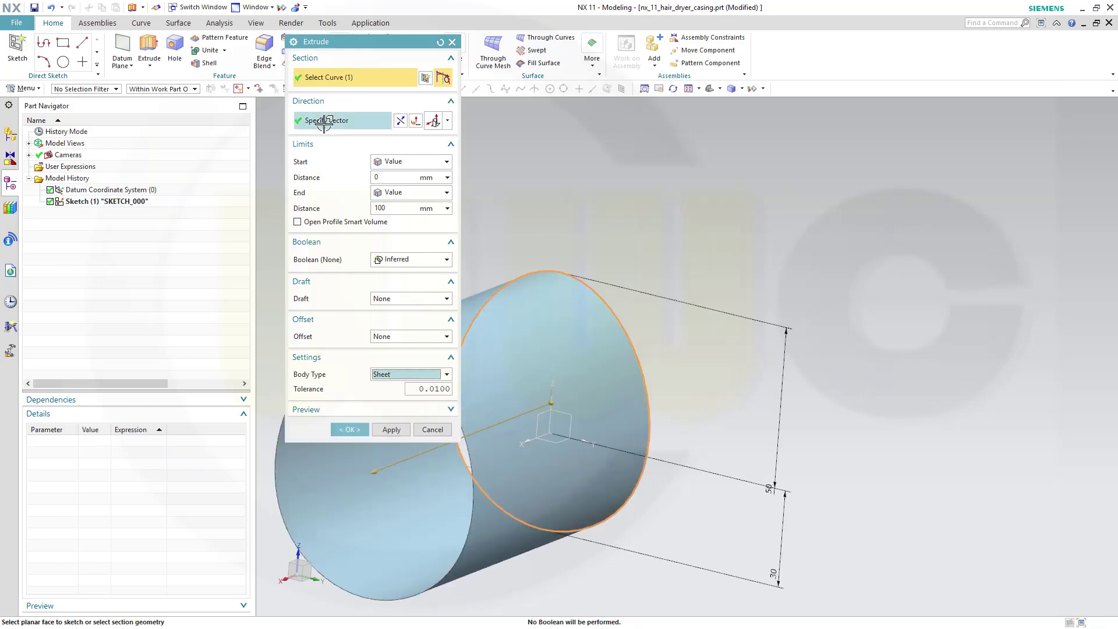
{"action": "left_click", "coordinate": [324, 120]}
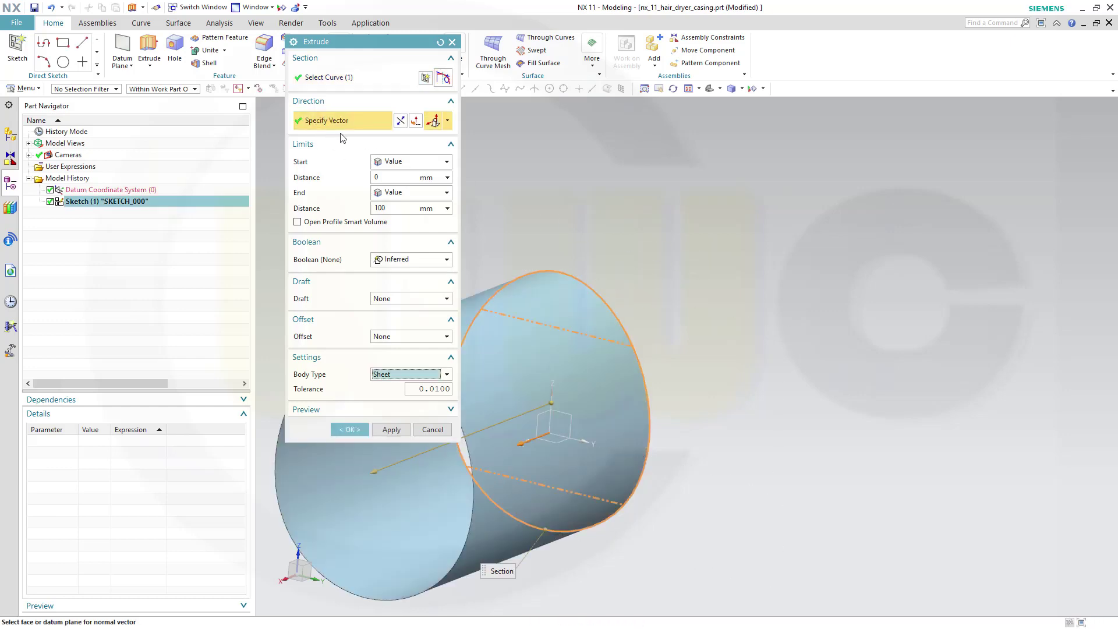
{"action": "left_click", "coordinate": [400, 121]}
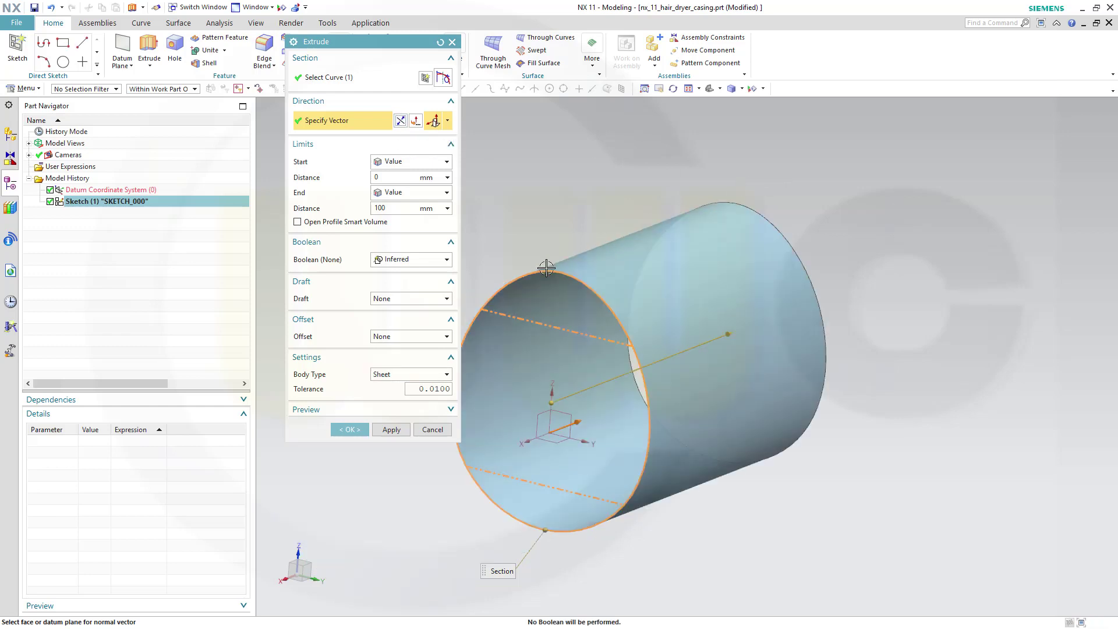
Step: Add a single 5° draft from the section to the extrusion and create it
{"action": "left_click", "coordinate": [446, 300]}
{"action": "left_click", "coordinate": [436, 298]}
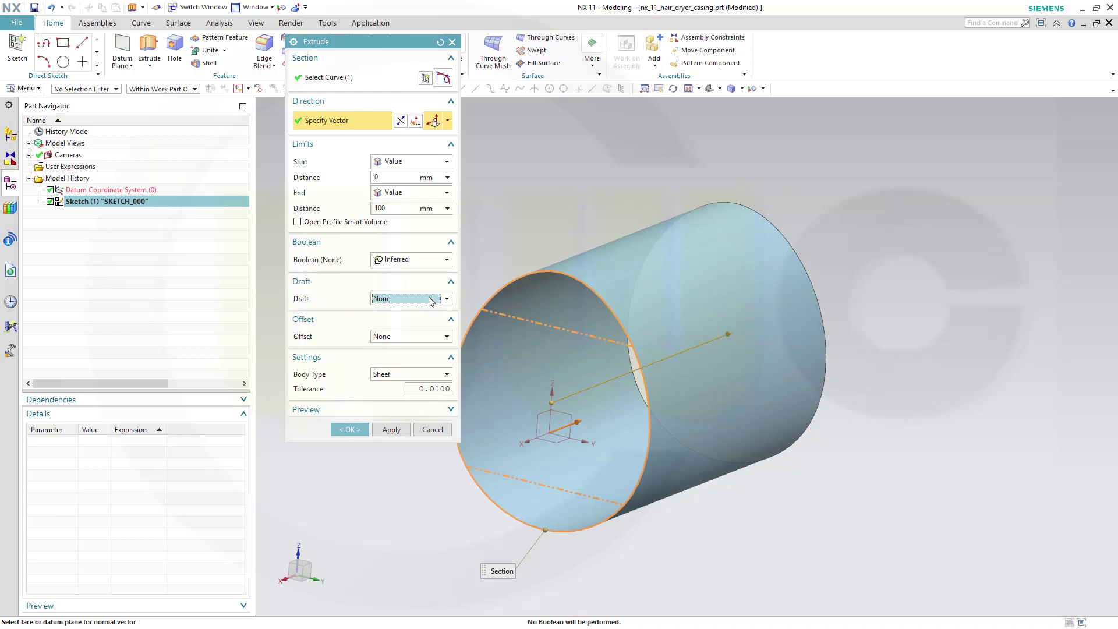
{"action": "left_click", "coordinate": [446, 299]}
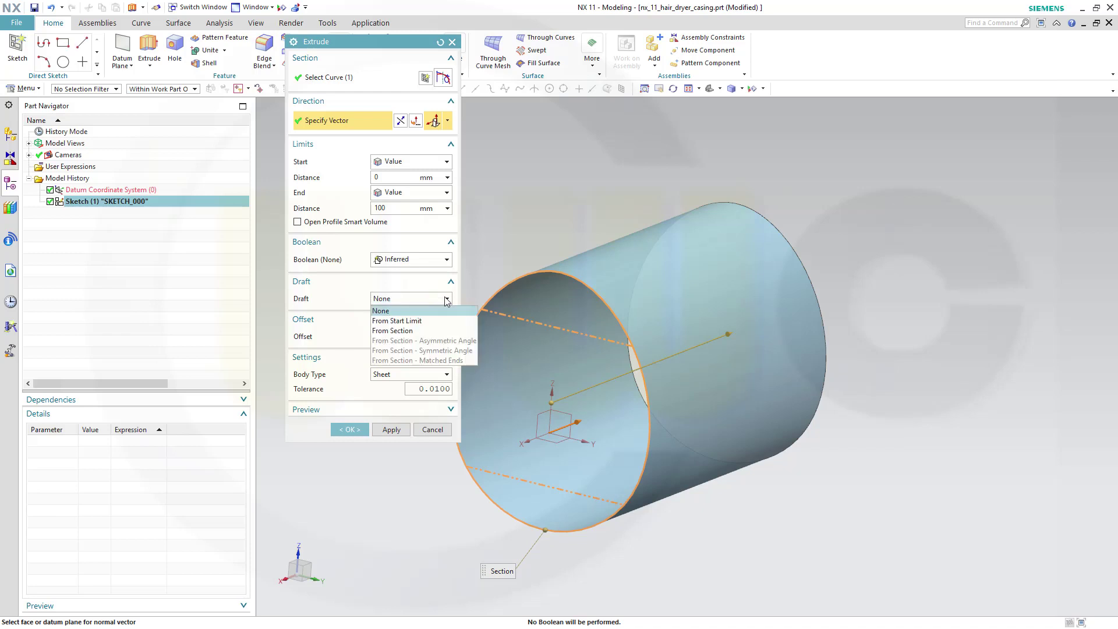
{"action": "left_click", "coordinate": [402, 331]}
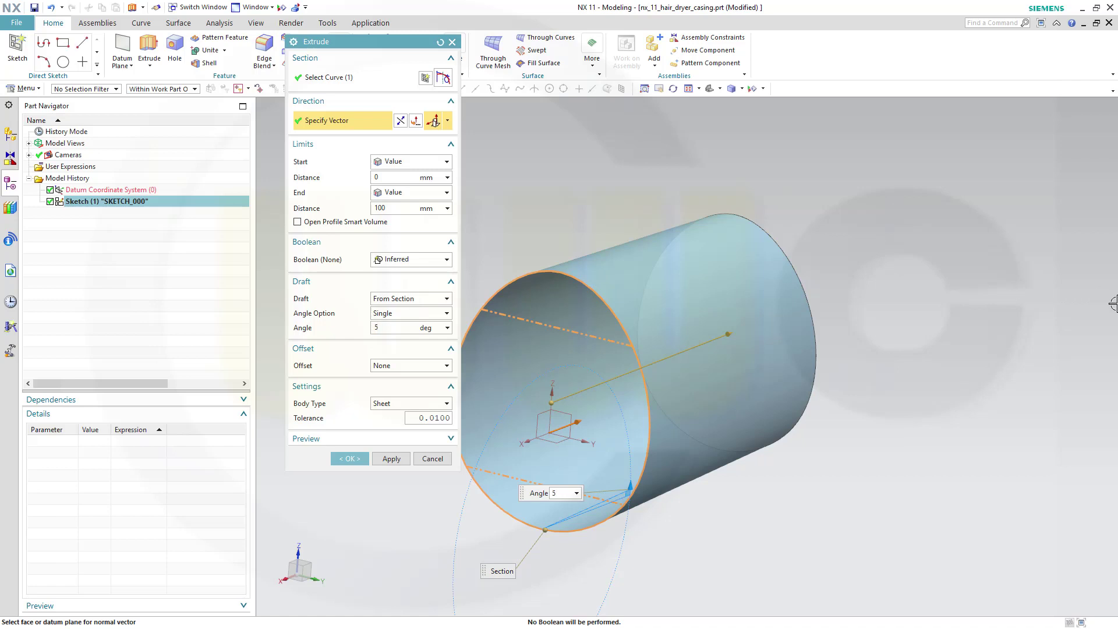
{"action": "key", "text": "Tab"}
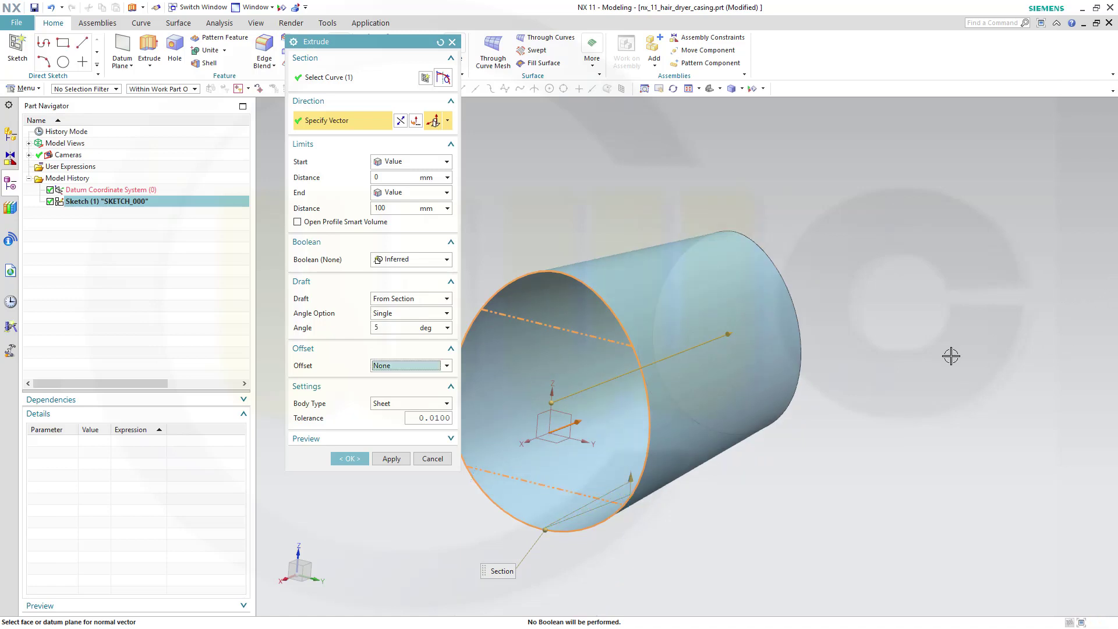
{"action": "left_click", "coordinate": [348, 460]}
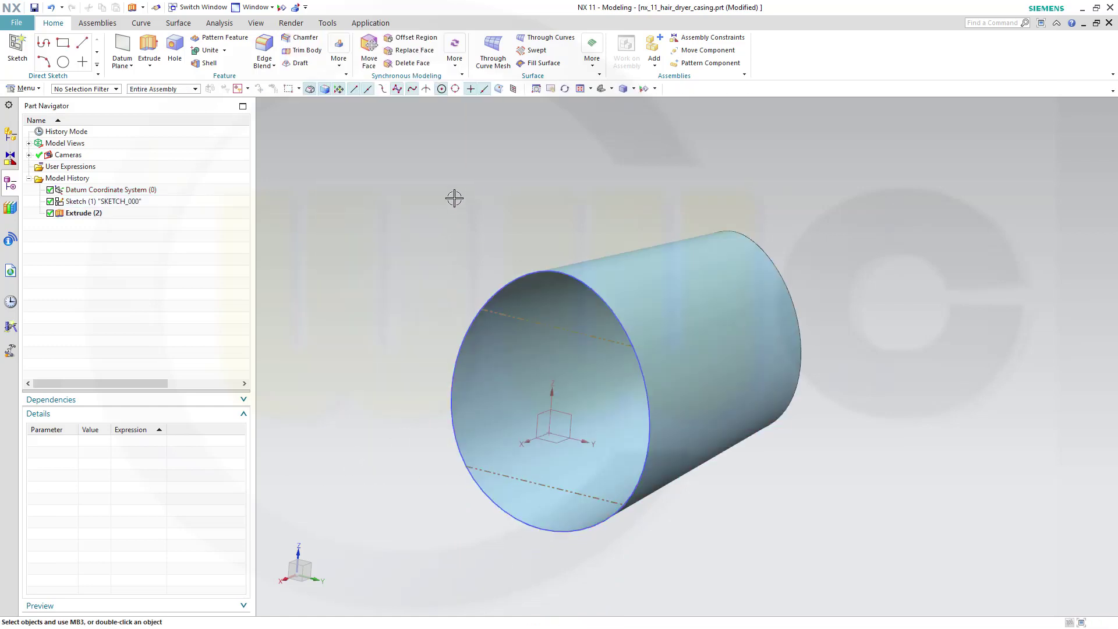
Step: Hide the egg profile sketch
{"action": "key", "text": "ctrl+Page_Down"}
{"action": "key", "text": "ctrl+Page_Down"}
{"action": "key", "text": "ctrl+Page_Down"}
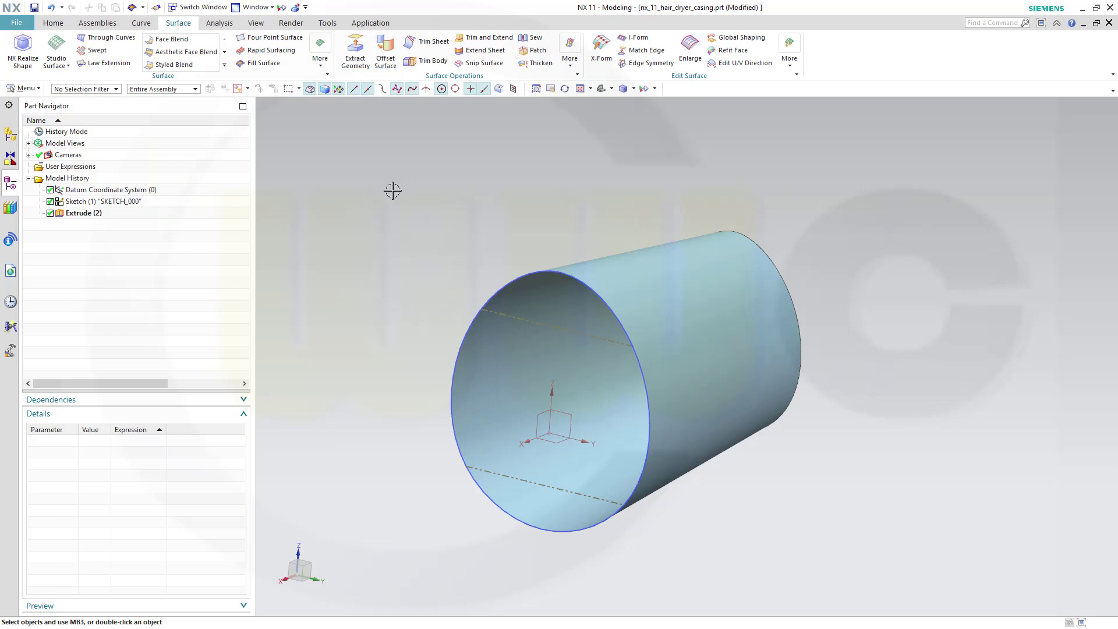
{"action": "right_click", "coordinate": [105, 205]}
{"action": "left_click", "coordinate": [258, 187]}
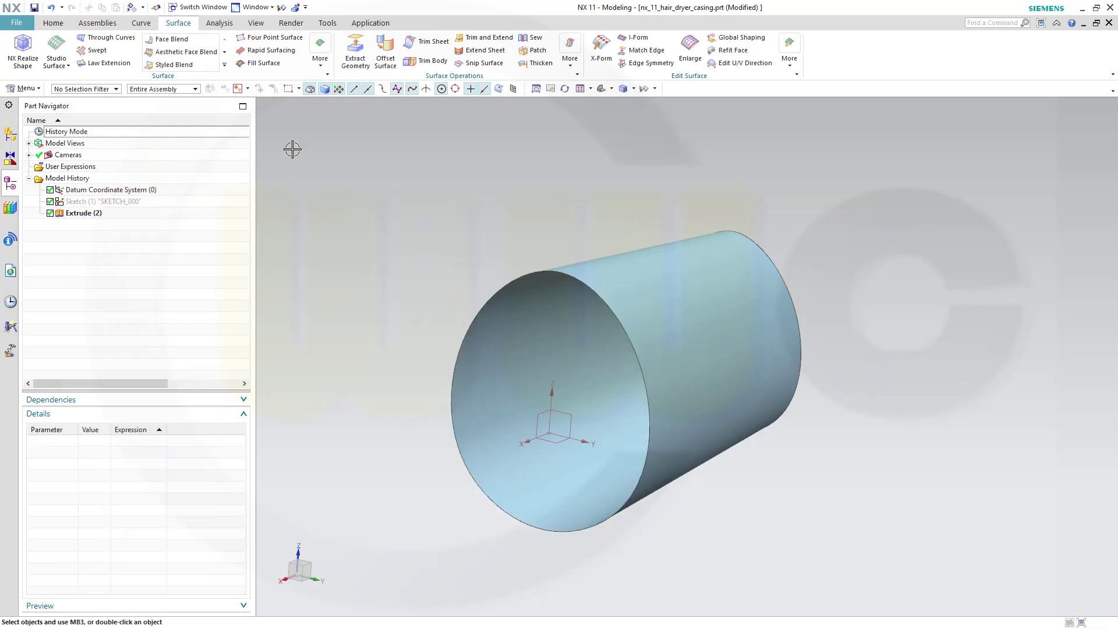
Step: Close the extruded sheet's larger open end at the sketch plane with a Fill Surface using G1 continuity along the edge
{"action": "left_click", "coordinate": [259, 63]}
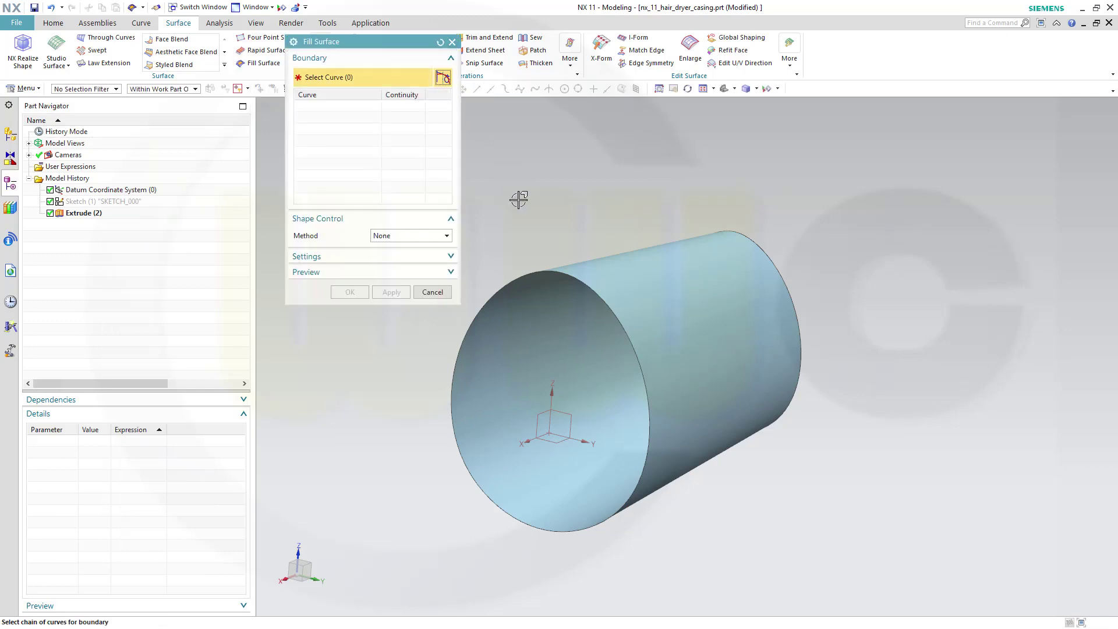
{"action": "left_click", "coordinate": [572, 277]}
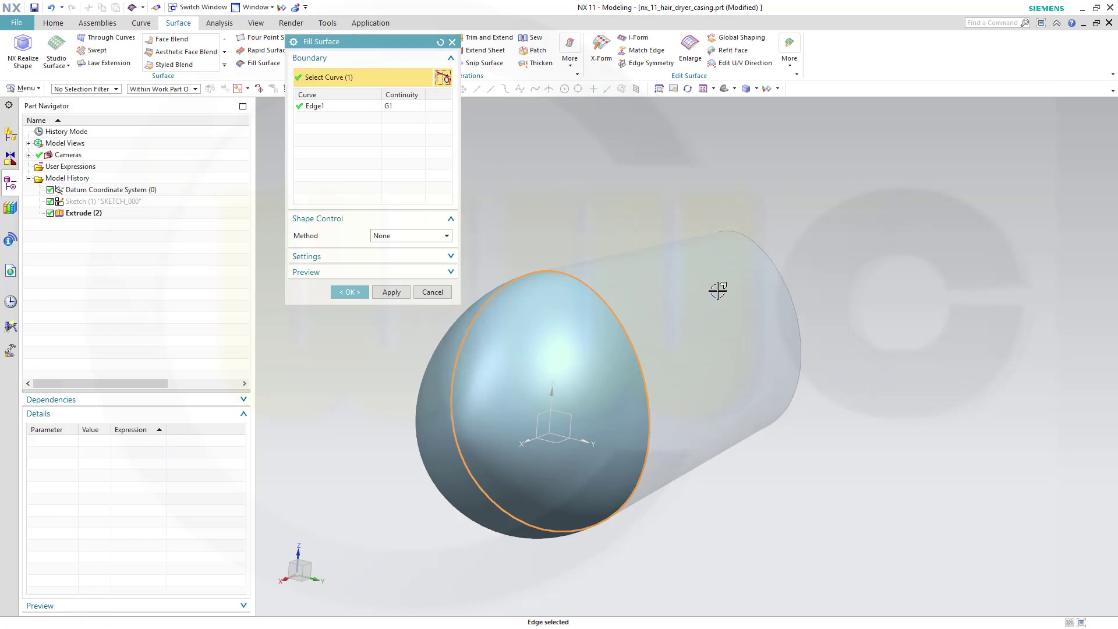
{"action": "mouse_move", "coordinate": [873, 331]}
{"action": "middle_mouse_down"}
{"action": "mouse_move", "coordinate": [821, 334]}
{"action": "mouse_move", "coordinate": [880, 330]}
{"action": "middle_mouse_up"}
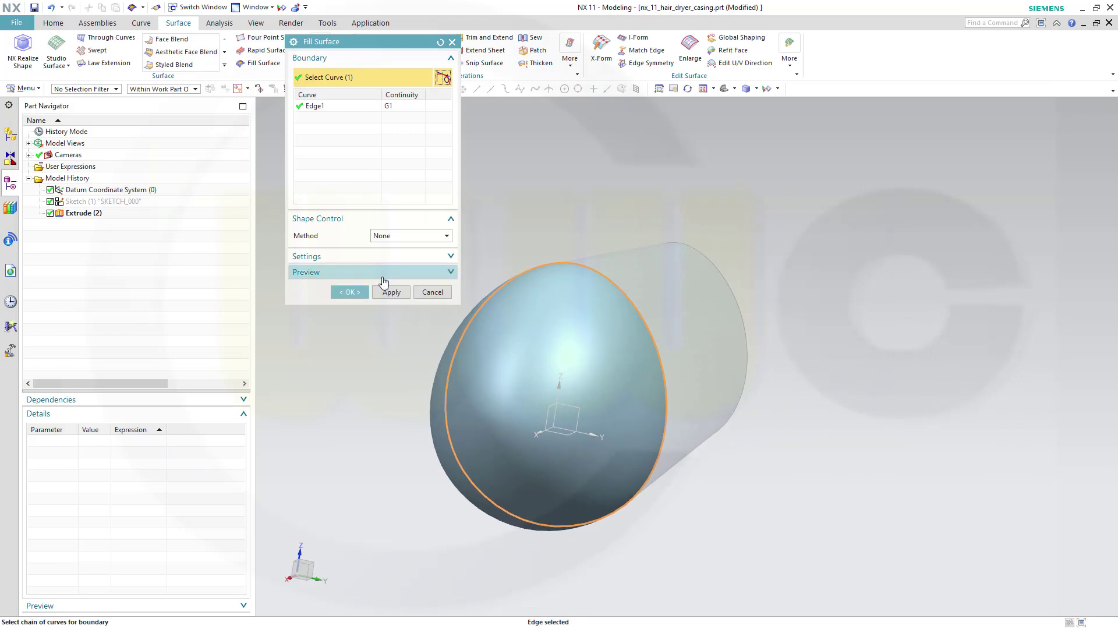
{"action": "left_click", "coordinate": [348, 293]}
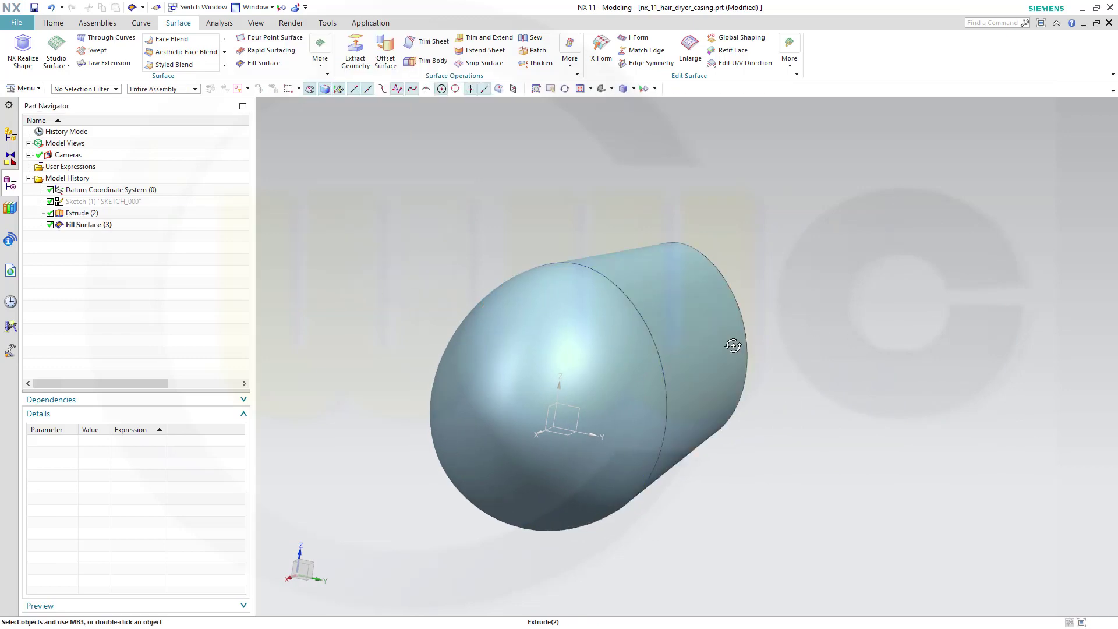
Step: Sew the drafted extruded sheet to the domed fill surface, using the fill surface as the target
{"action": "middle_click_drag", "start_coordinate": [728, 344], "coordinate": [693, 410]}
{"action": "scroll", "coordinate": [687, 416], "scroll_direction": "up", "scroll_amount": 3}
{"action": "scroll", "coordinate": [687, 416], "scroll_direction": "down", "scroll_amount": 3}
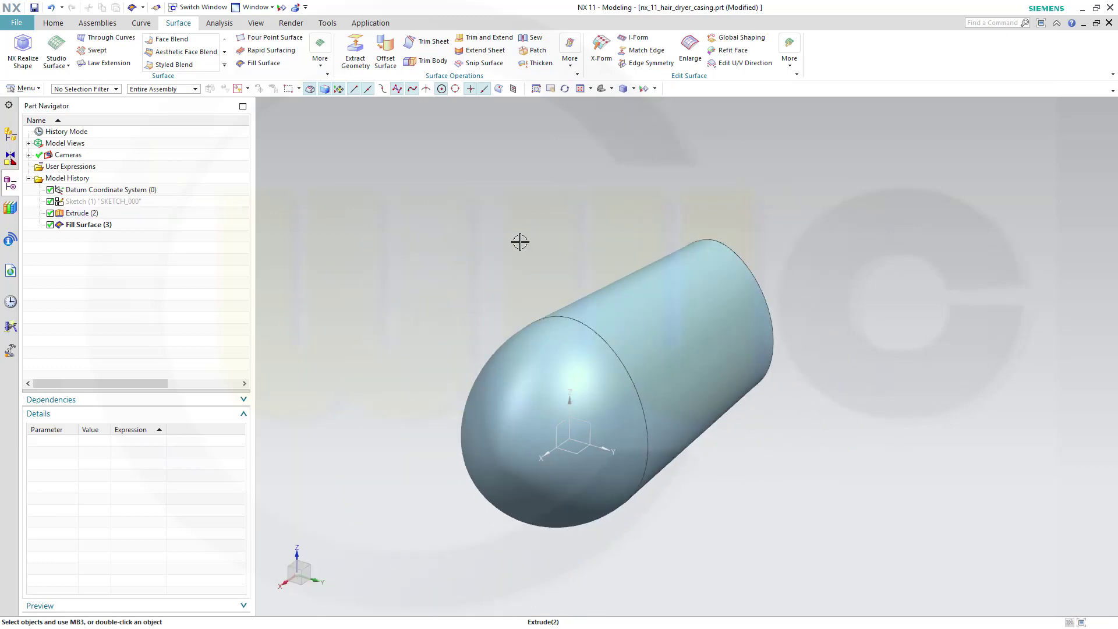
{"action": "left_click", "coordinate": [531, 37]}
{"action": "left_click", "coordinate": [541, 350]}
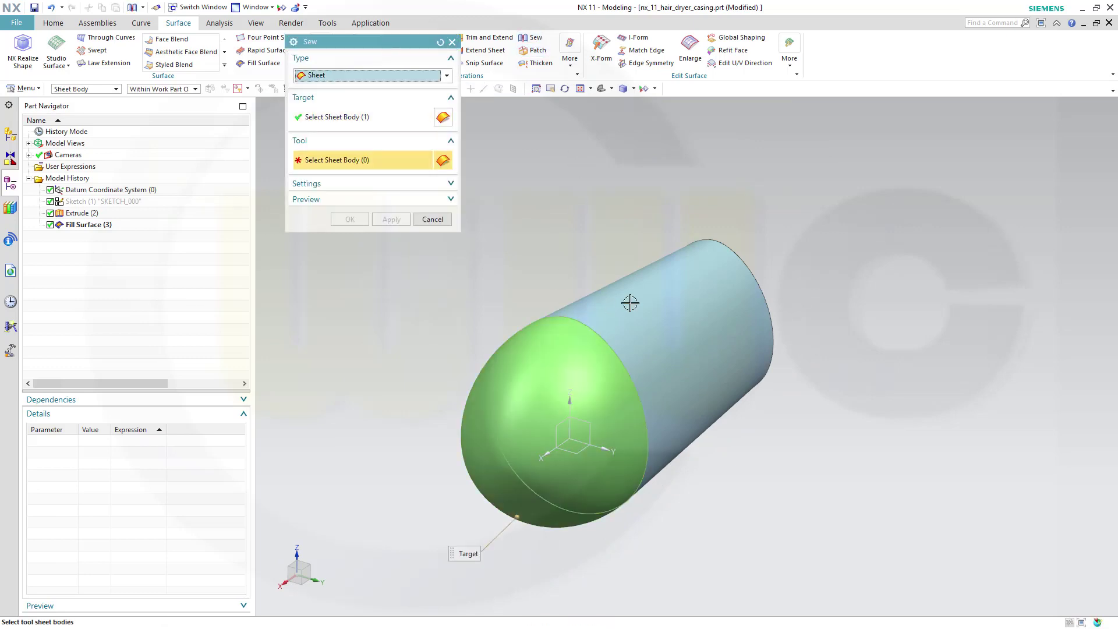
{"action": "left_click", "coordinate": [641, 299]}
{"action": "left_click", "coordinate": [349, 220]}
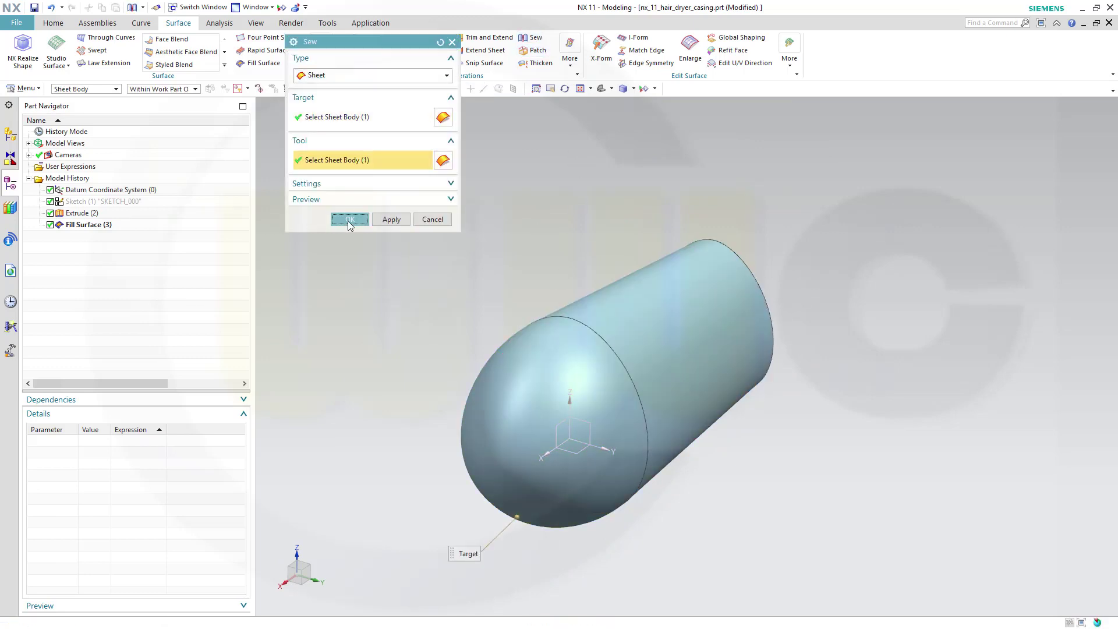
Step: Trim the sewn sheet at the datum XZ plane, keeping the half on the +Y side with projection normal to face
{"action": "middle_click_drag", "start_coordinate": [549, 306], "coordinate": [522, 282]}
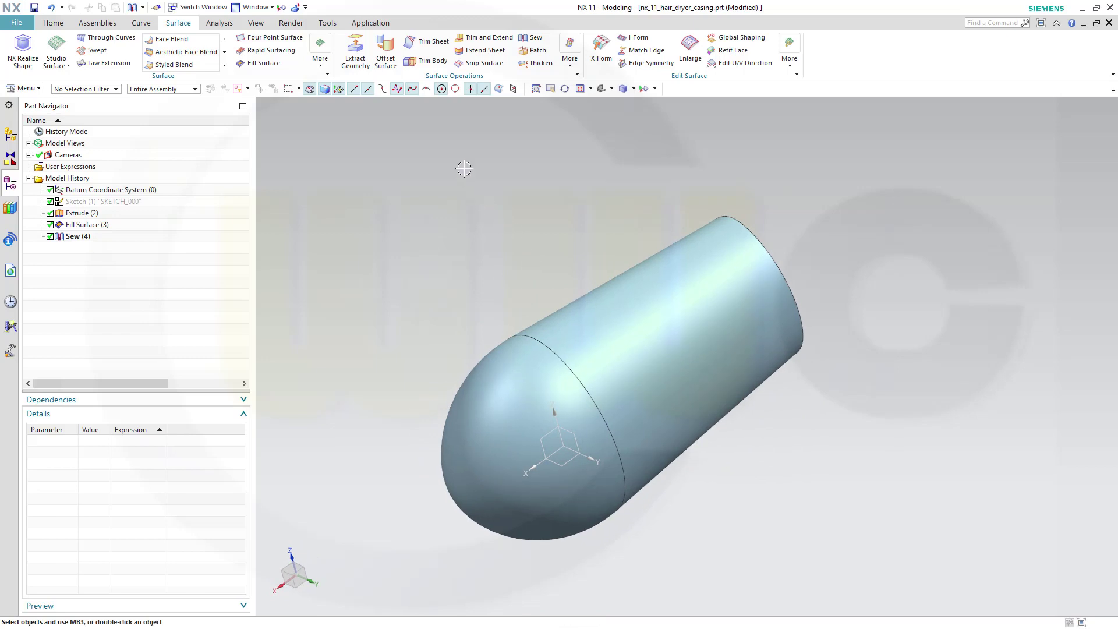
{"action": "left_click", "coordinate": [435, 36]}
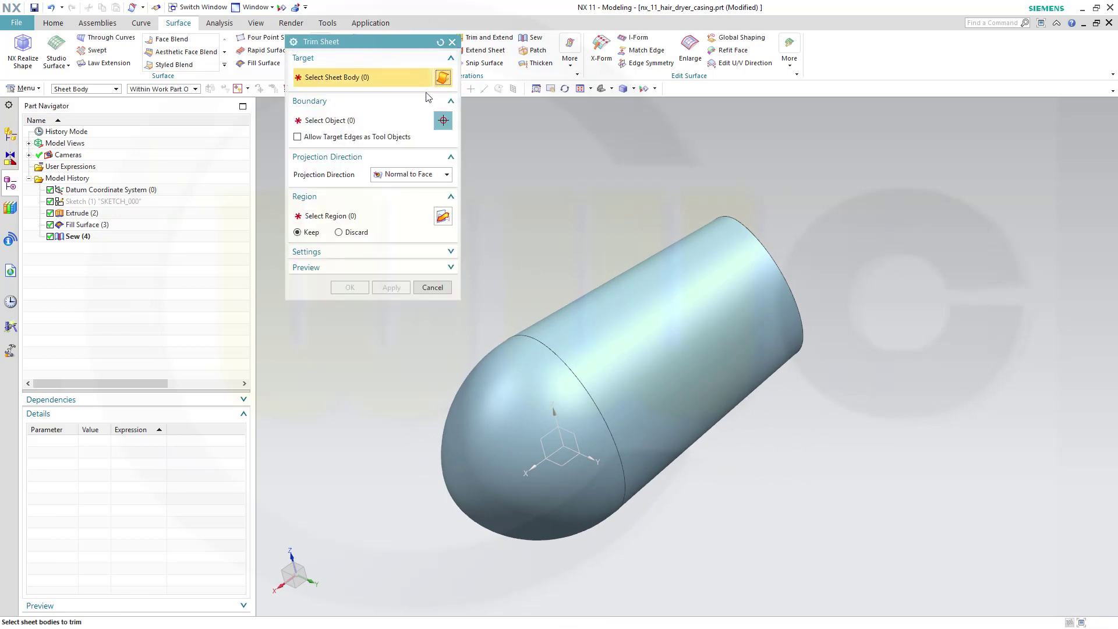
{"action": "left_click", "coordinate": [580, 344]}
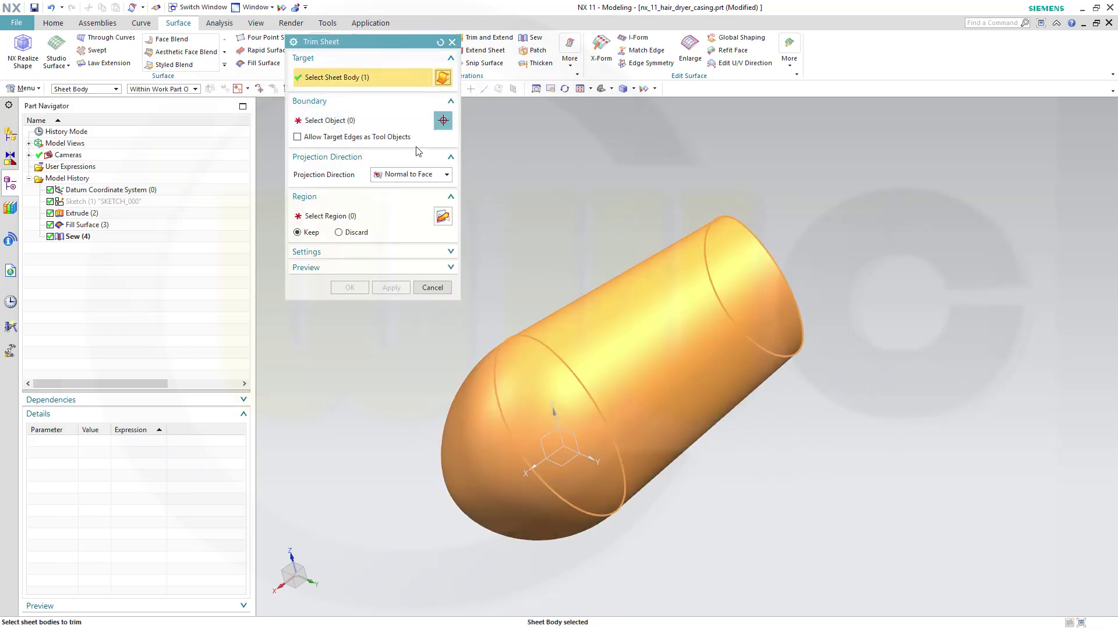
{"action": "left_click", "coordinate": [319, 119]}
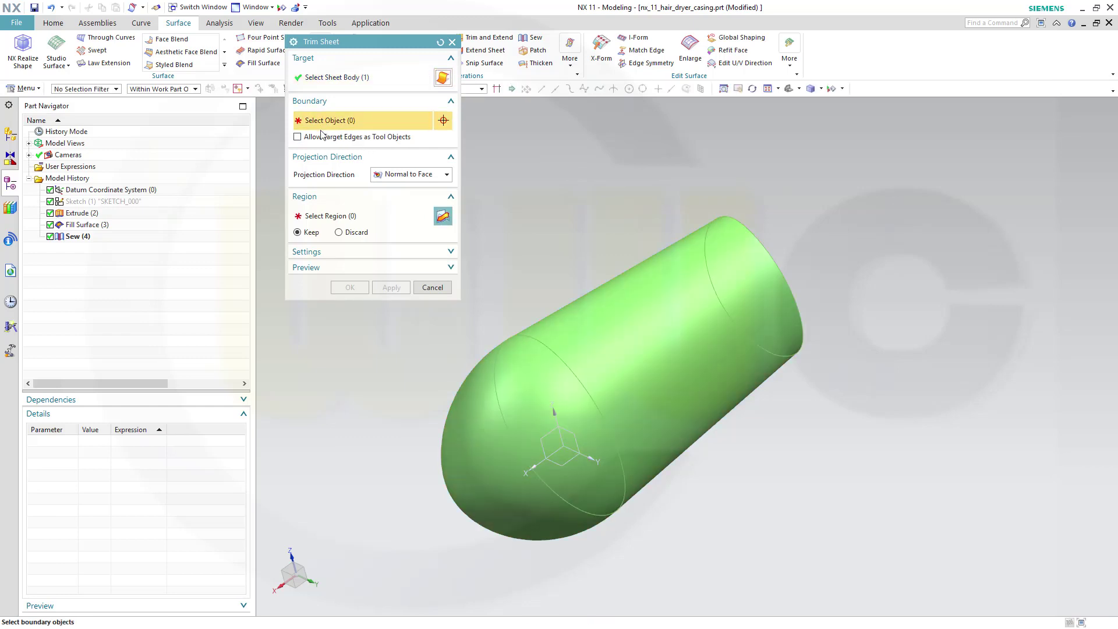
{"action": "left_click", "coordinate": [540, 442]}
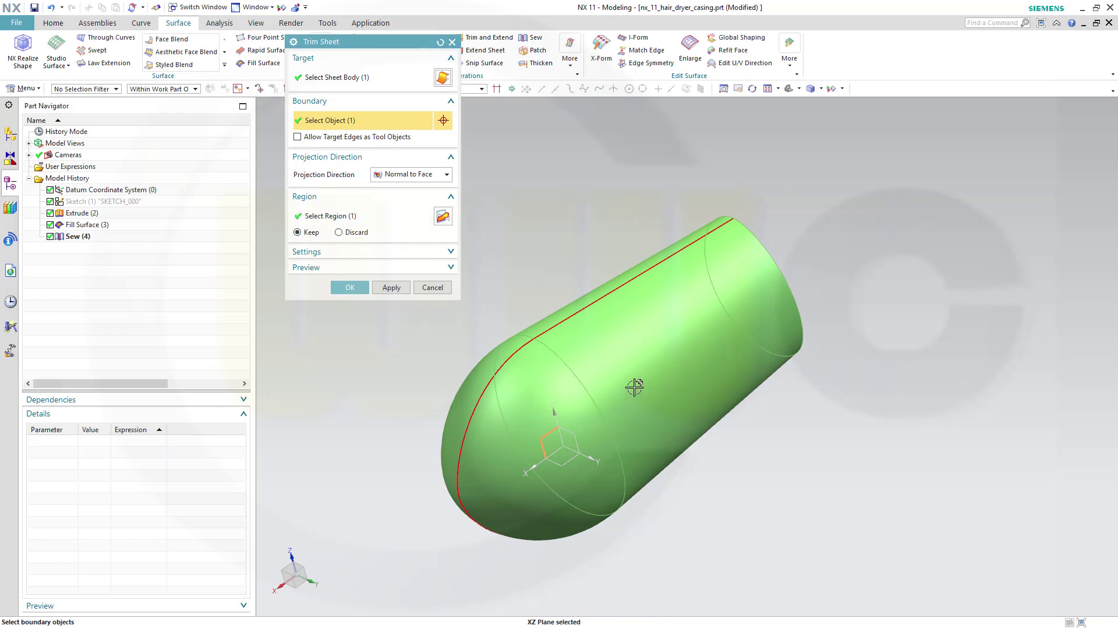
{"action": "left_click", "coordinate": [350, 287]}
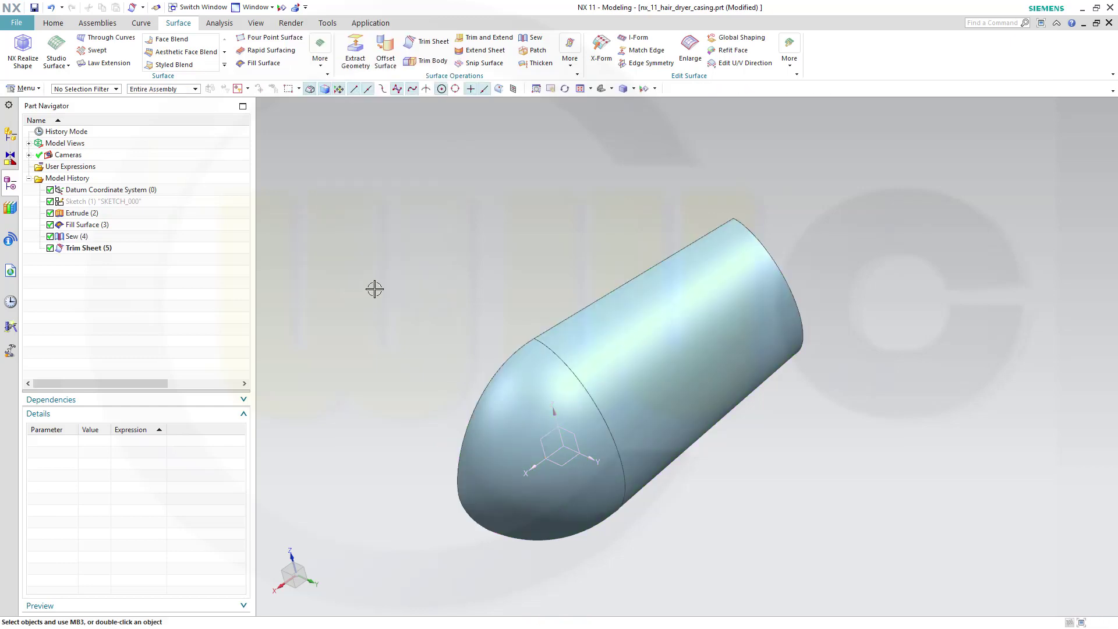
Step: Start a new sketch on the YZ plane of the datum coordinate system
{"action": "mouse_move", "coordinate": [556, 294]}
{"action": "middle_mouse_down"}
{"action": "mouse_move", "coordinate": [601, 247]}
{"action": "mouse_move", "coordinate": [536, 256]}
{"action": "mouse_move", "coordinate": [533, 266]}
{"action": "mouse_move", "coordinate": [586, 299]}
{"action": "mouse_move", "coordinate": [562, 294]}
{"action": "middle_mouse_up"}
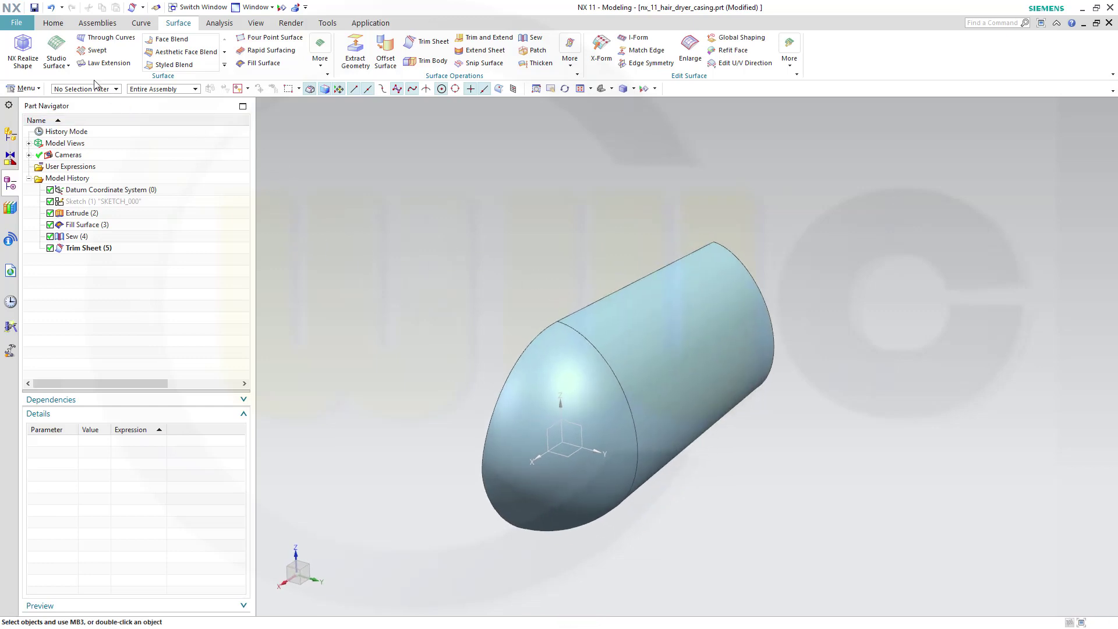
{"action": "left_click", "coordinate": [53, 23]}
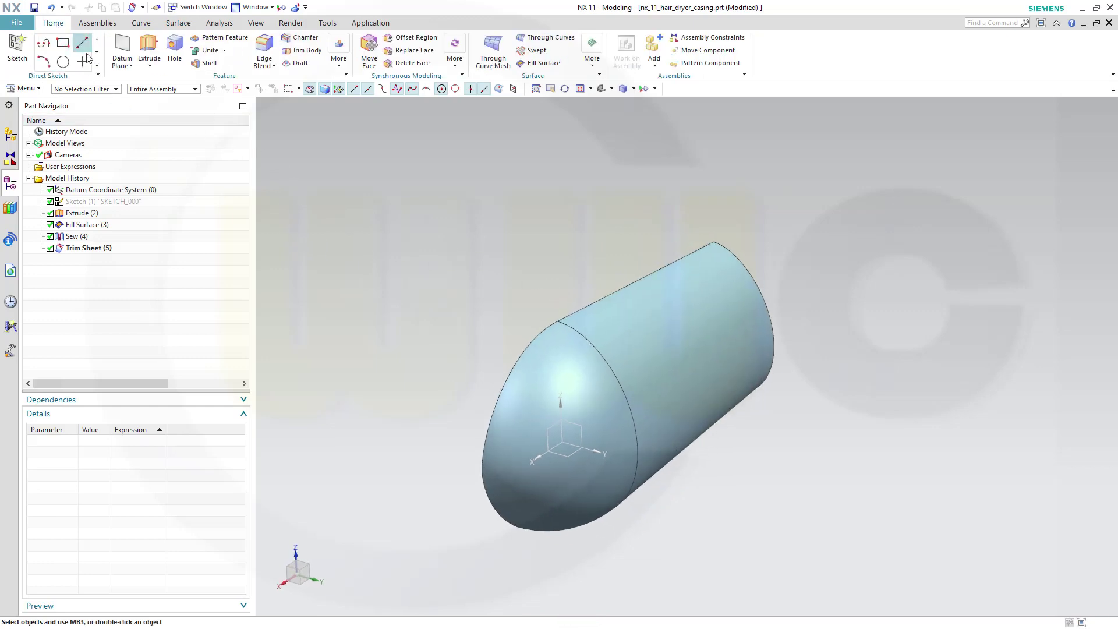
{"action": "left_click", "coordinate": [16, 50]}
{"action": "left_click", "coordinate": [596, 347]}
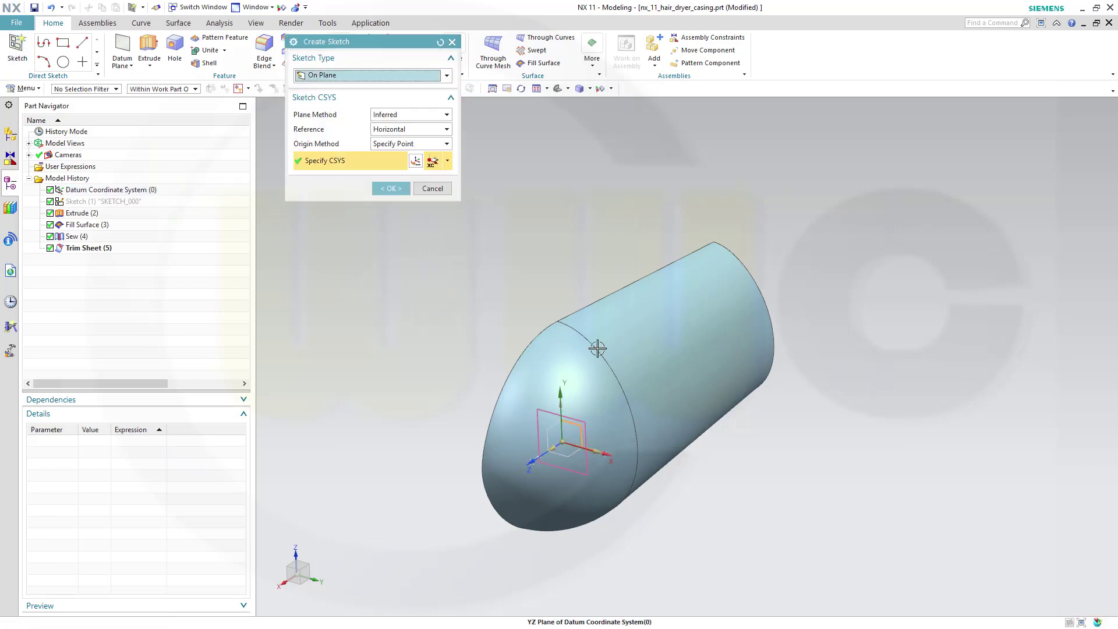
{"action": "left_click", "coordinate": [394, 186]}
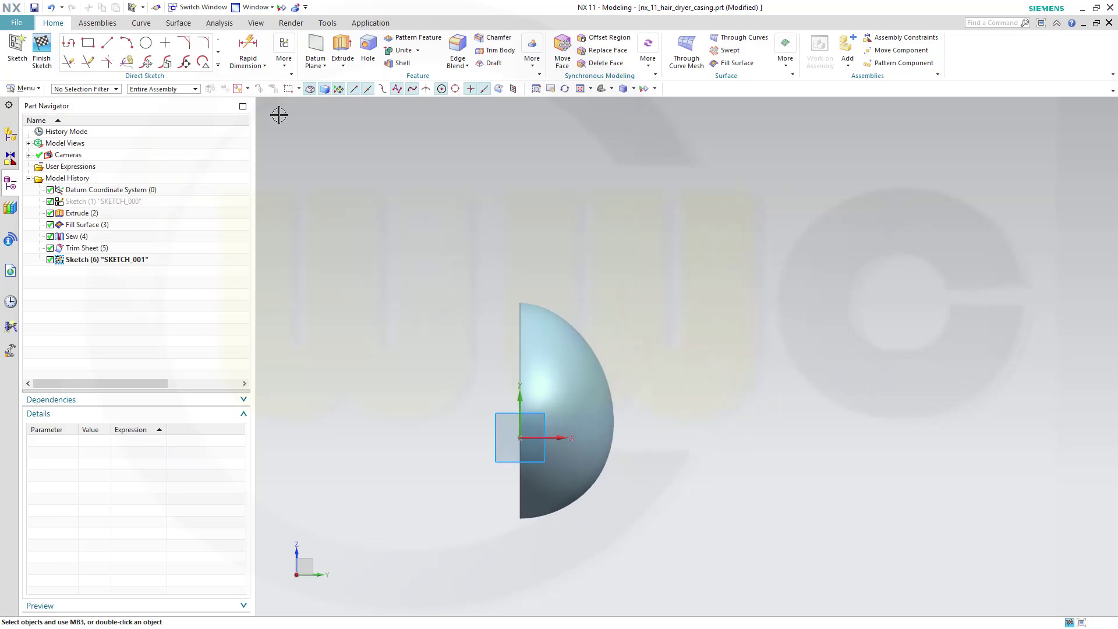
Step: Draw a circle 50 mm in diameter above the origin and outside the half shell on its +Y side
{"action": "left_click", "coordinate": [148, 46]}
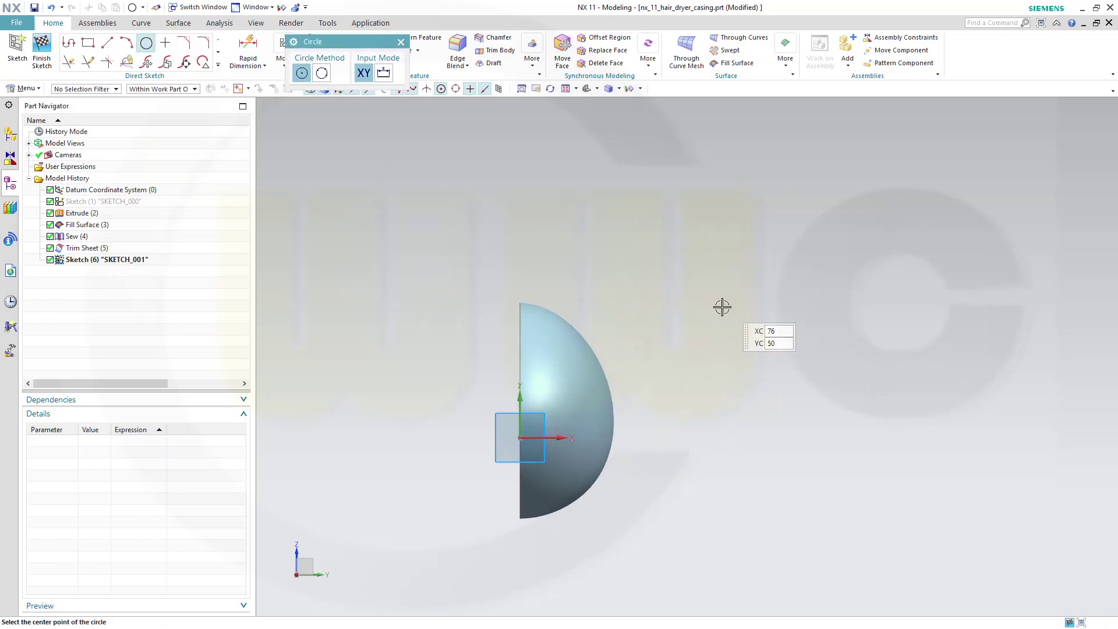
{"action": "left_click", "coordinate": [720, 317]}
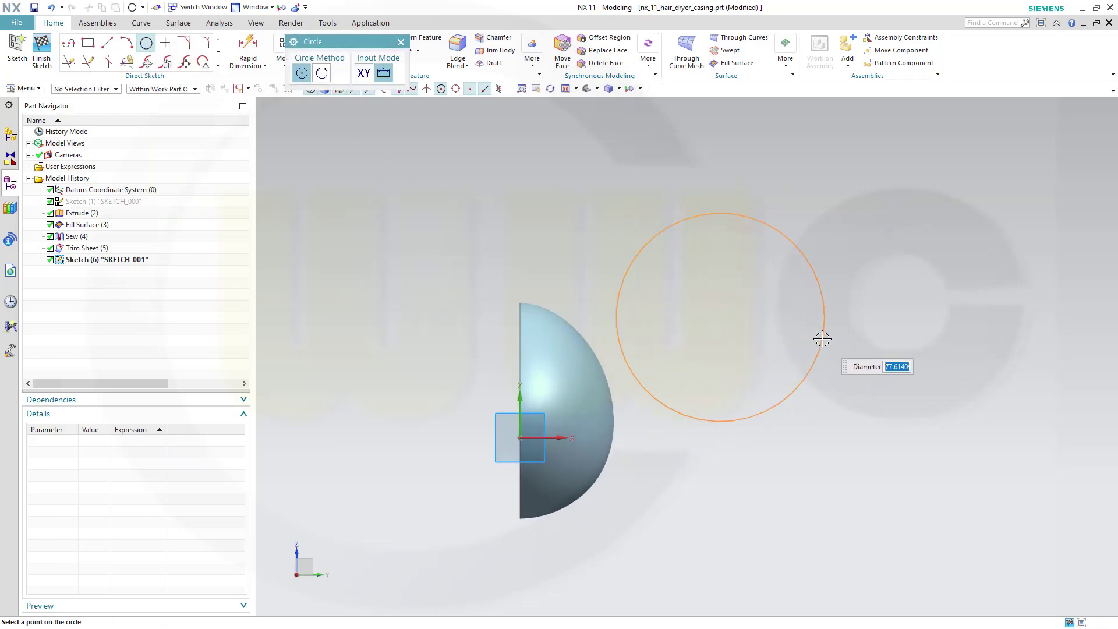
{"action": "key", "text": "Return"}
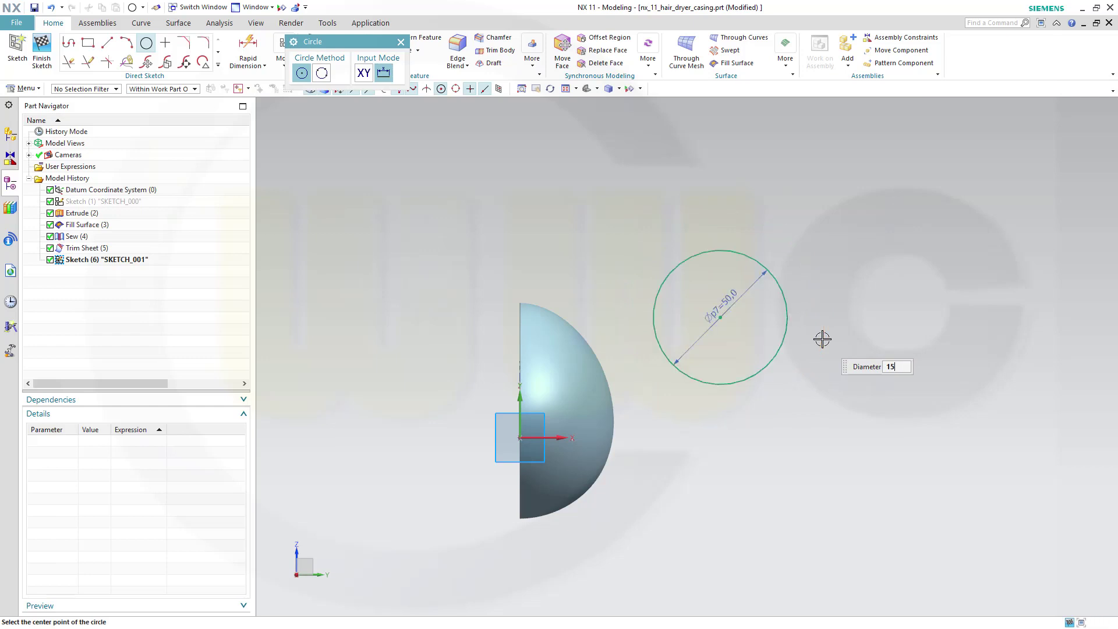
{"action": "key", "text": "Return"}
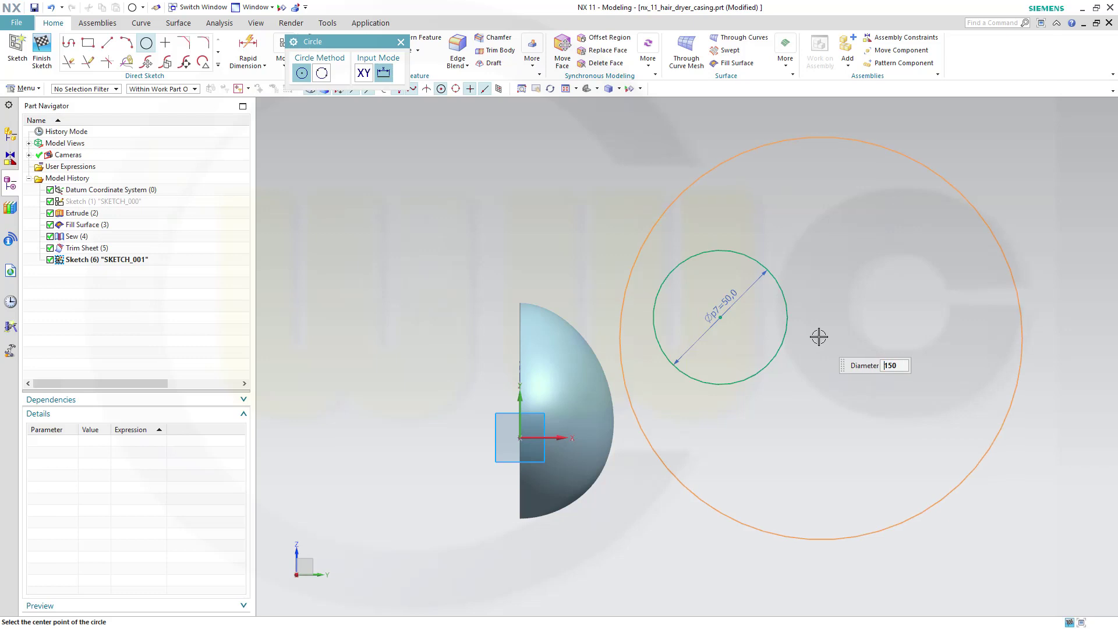
{"action": "key", "text": "Escape"}
{"action": "key", "text": "Escape"}
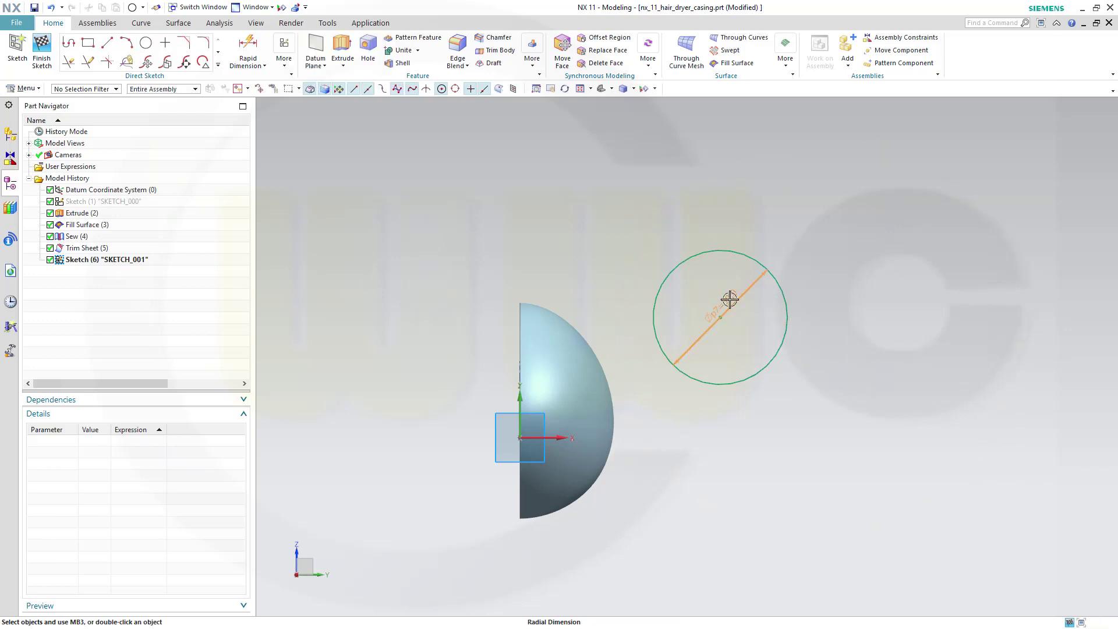
Step: Set the circle's diameter to 150 mm, then move its centre slightly farther out and down before finishing the sketch
{"action": "double_click", "coordinate": [730, 299]}
{"action": "type", "text": "150"}
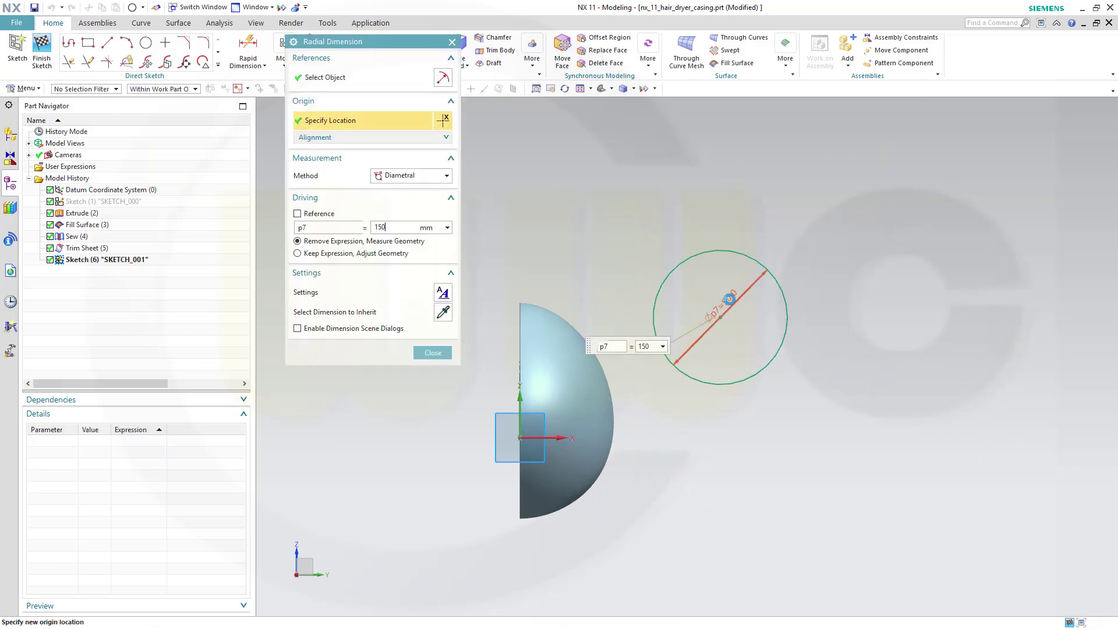
{"action": "key", "text": "Return"}
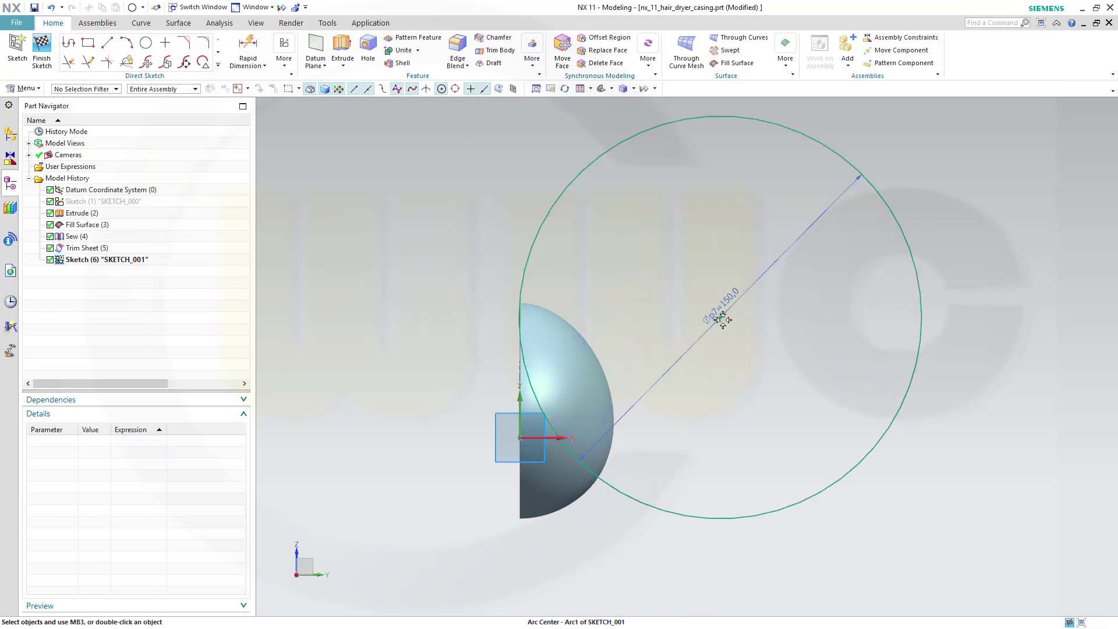
{"action": "left_click_drag", "start_coordinate": [722, 320], "coordinate": [766, 338]}
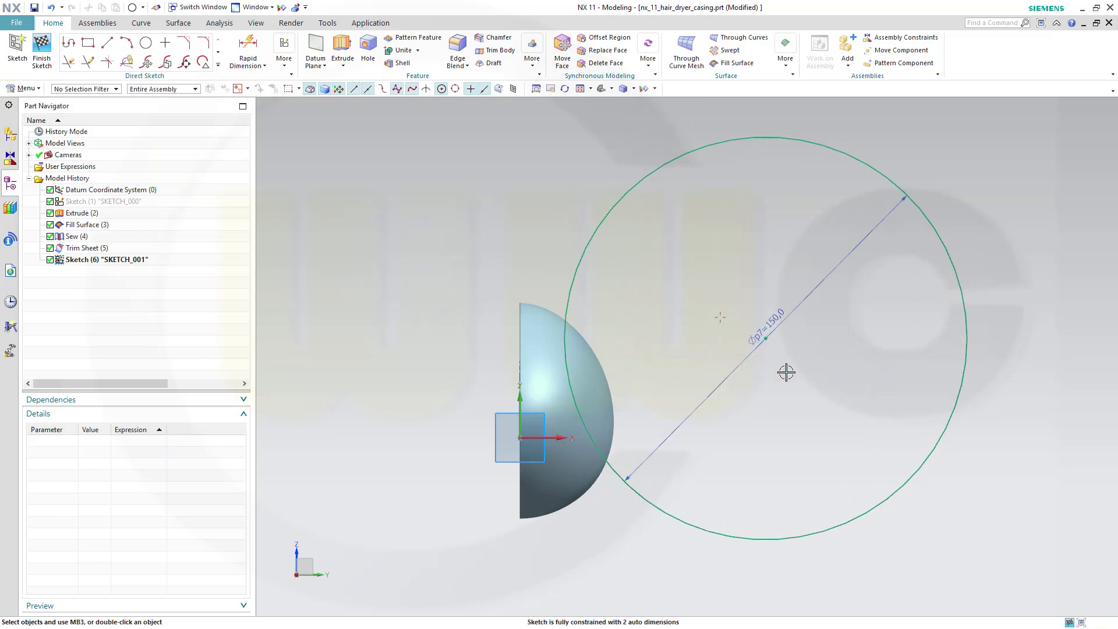
{"action": "left_click", "coordinate": [42, 50]}
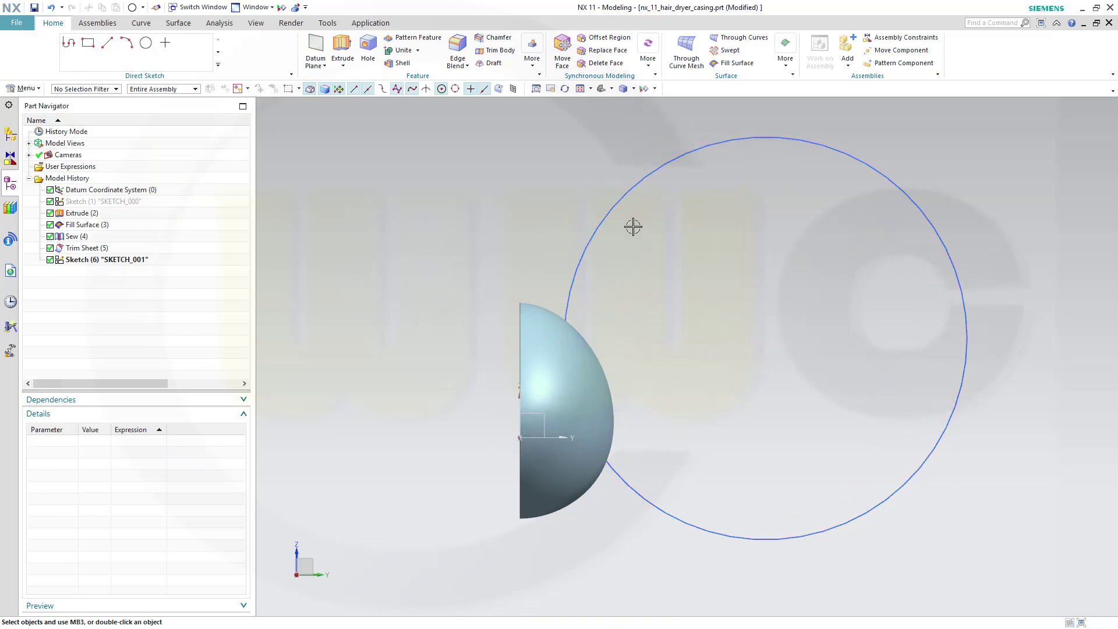
Step: Set up an Extrude of the circle as a sheet body in the reversed direction, with a single 5° draft from the section
{"action": "mouse_move", "coordinate": [798, 297]}
{"action": "middle_mouse_down"}
{"action": "mouse_move", "coordinate": [759, 346]}
{"action": "mouse_move", "coordinate": [713, 281]}
{"action": "middle_mouse_up"}
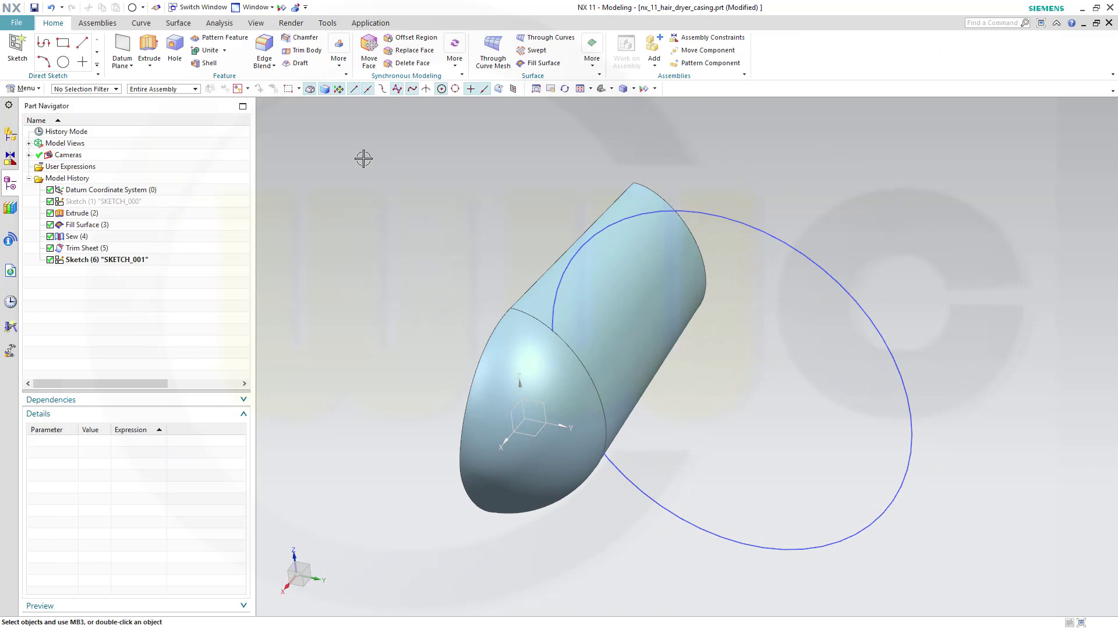
{"action": "key", "text": "x"}
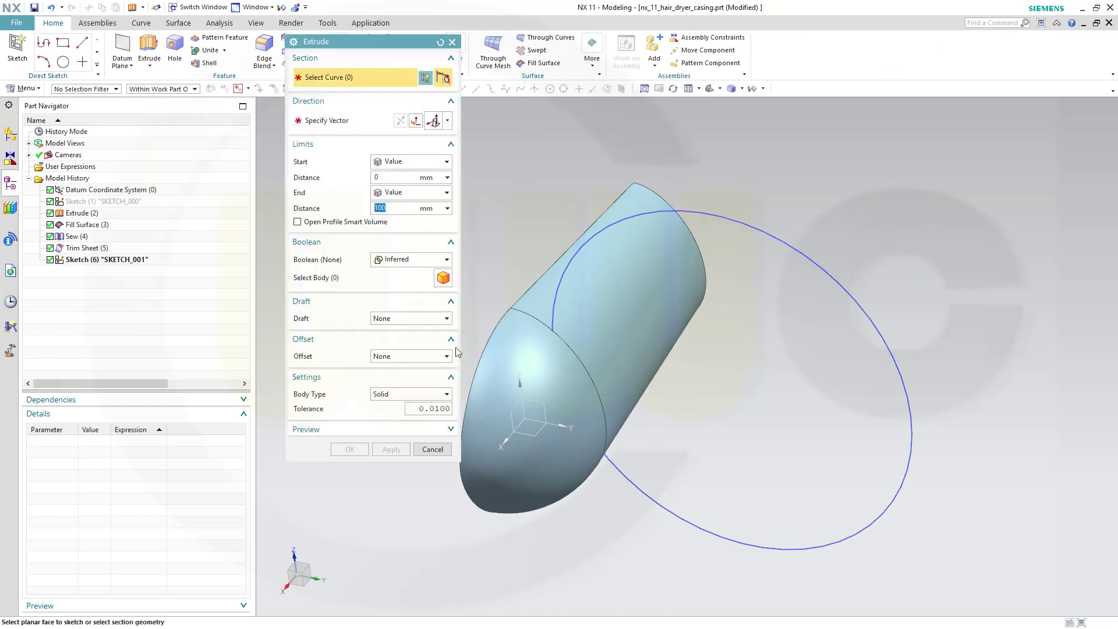
{"action": "left_click", "coordinate": [446, 396]}
{"action": "left_click", "coordinate": [381, 414]}
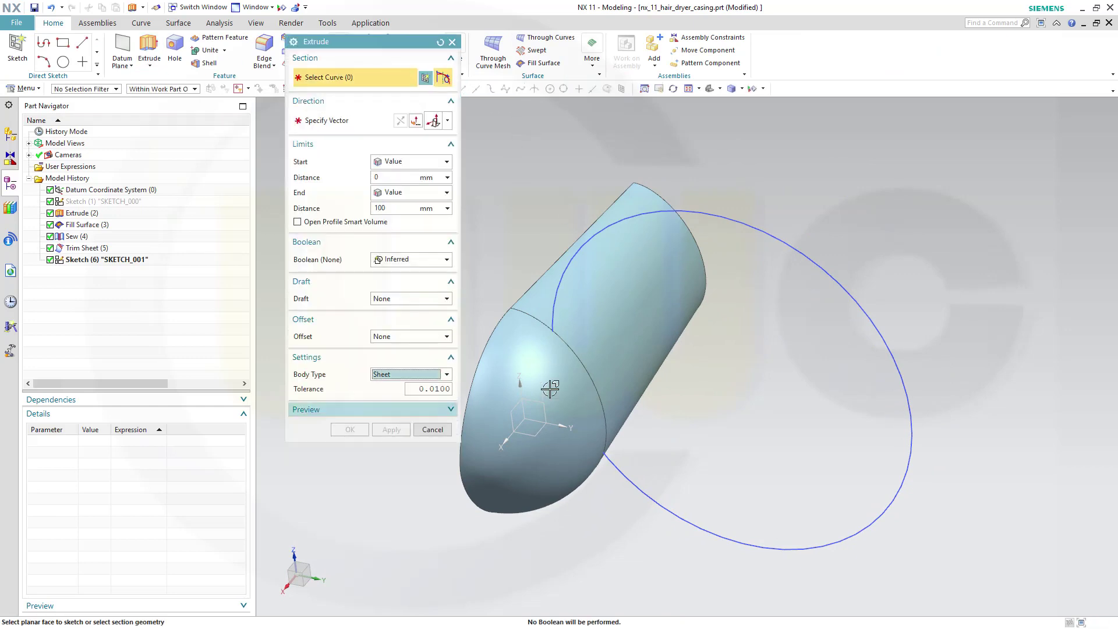
{"action": "left_click", "coordinate": [740, 229]}
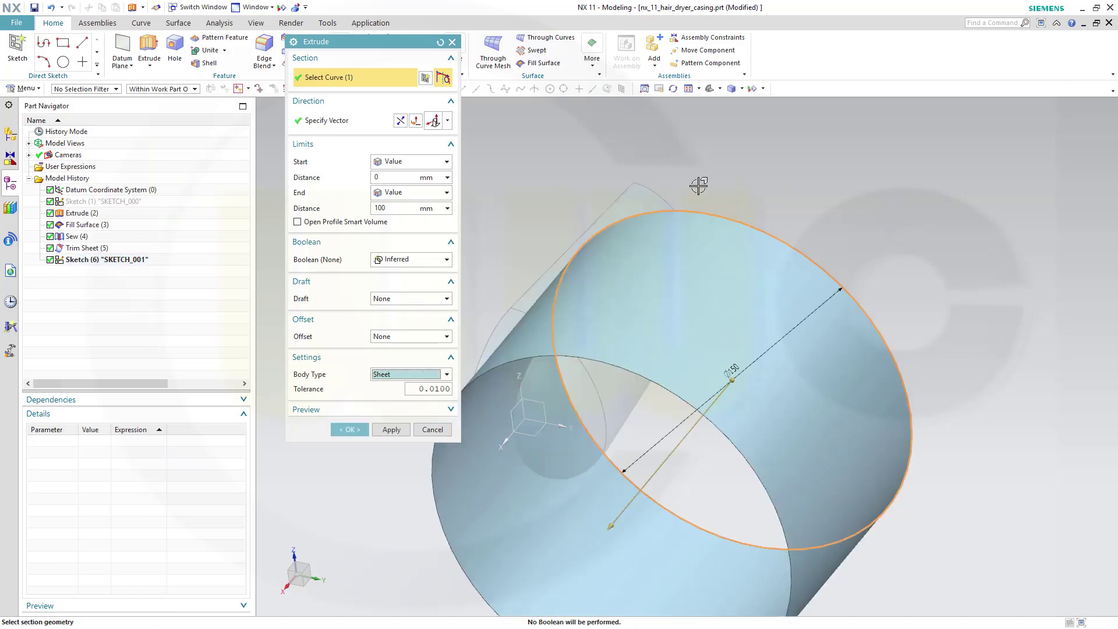
{"action": "left_click", "coordinate": [400, 121]}
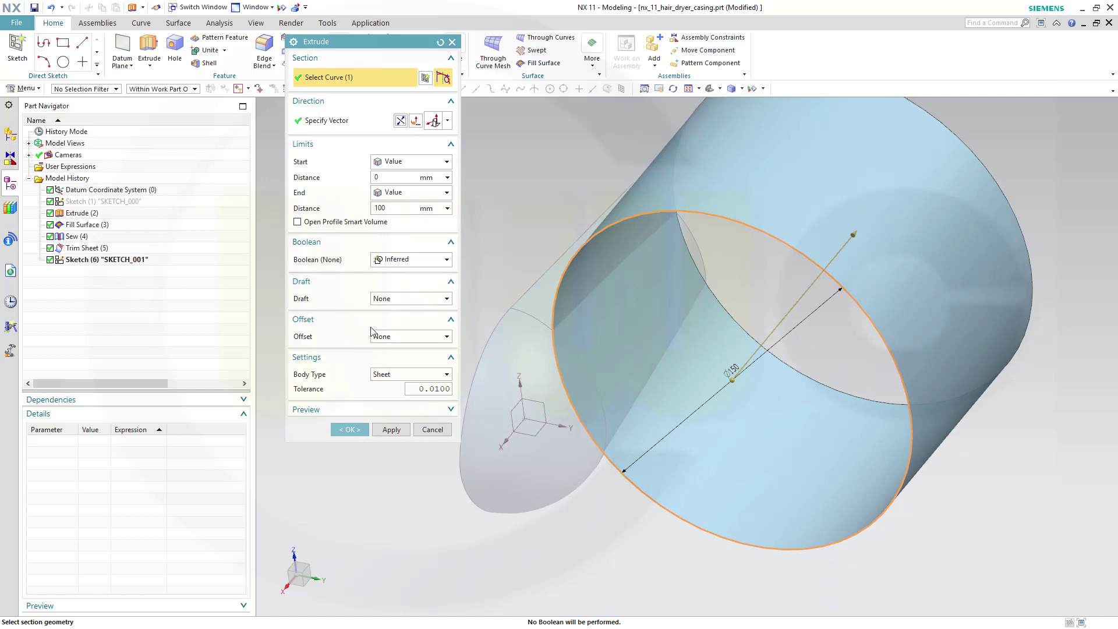
{"action": "left_click", "coordinate": [449, 301]}
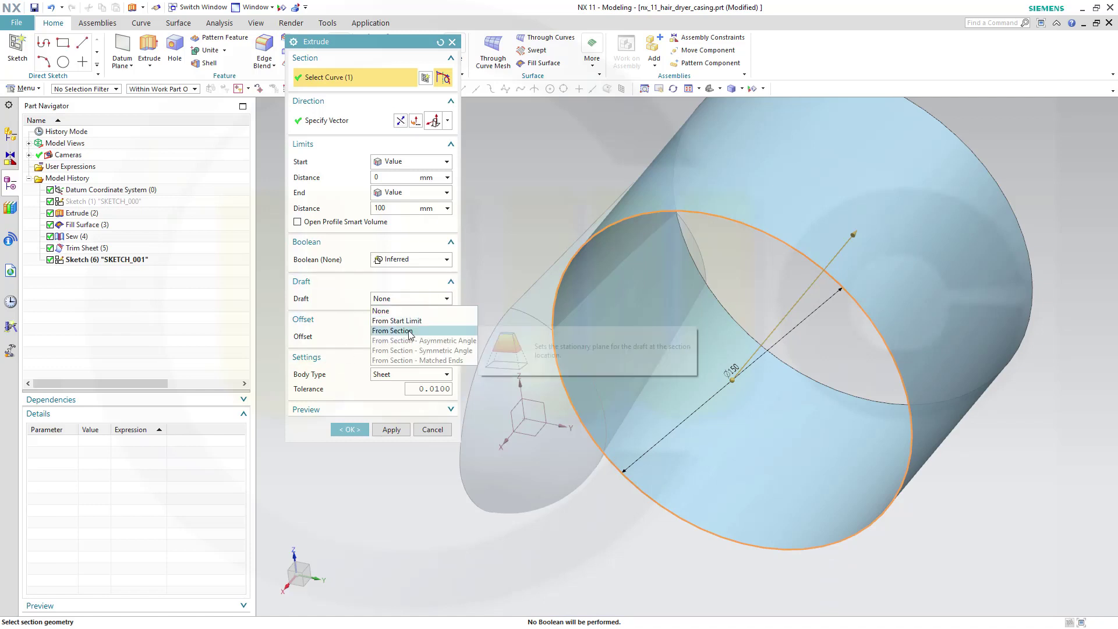
{"action": "left_click", "coordinate": [411, 335]}
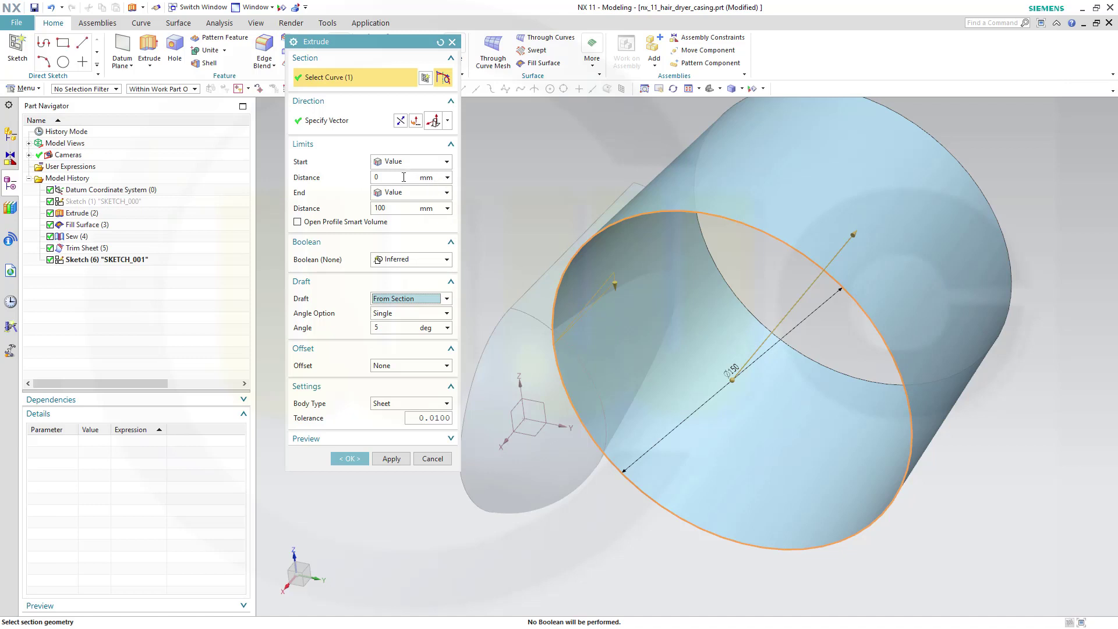
Step: Set the extrusion's start distance to -50 mm with the end at 100 mm and create the drafted sheet
{"action": "left_click", "coordinate": [400, 177]}
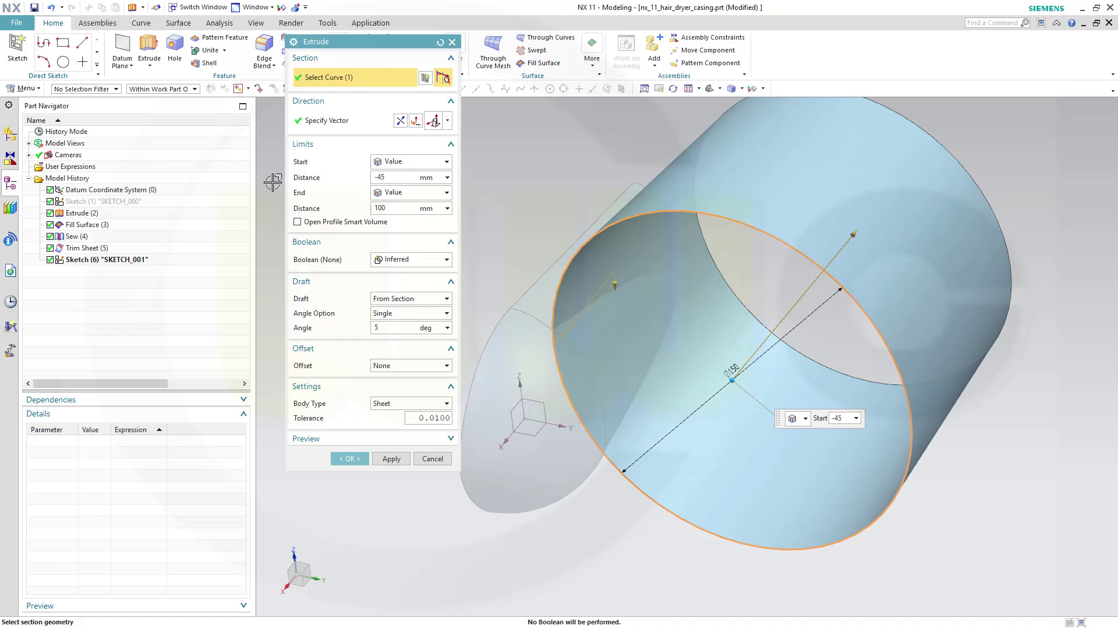
{"action": "key", "text": "Tab"}
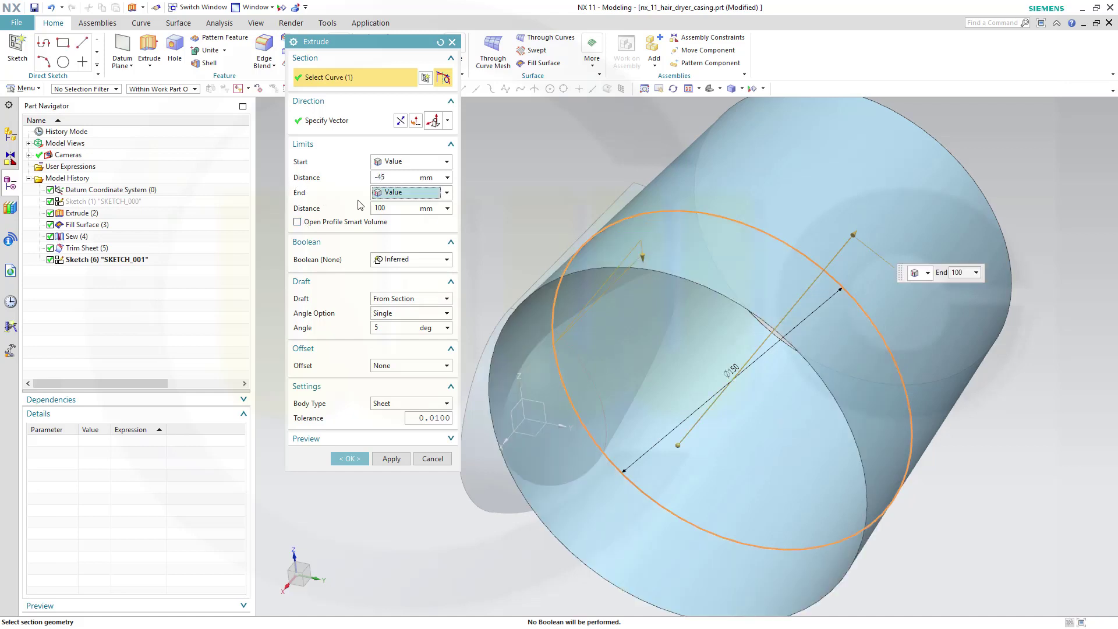
{"action": "left_click", "coordinate": [397, 178]}
{"action": "type", "text": "-5"}
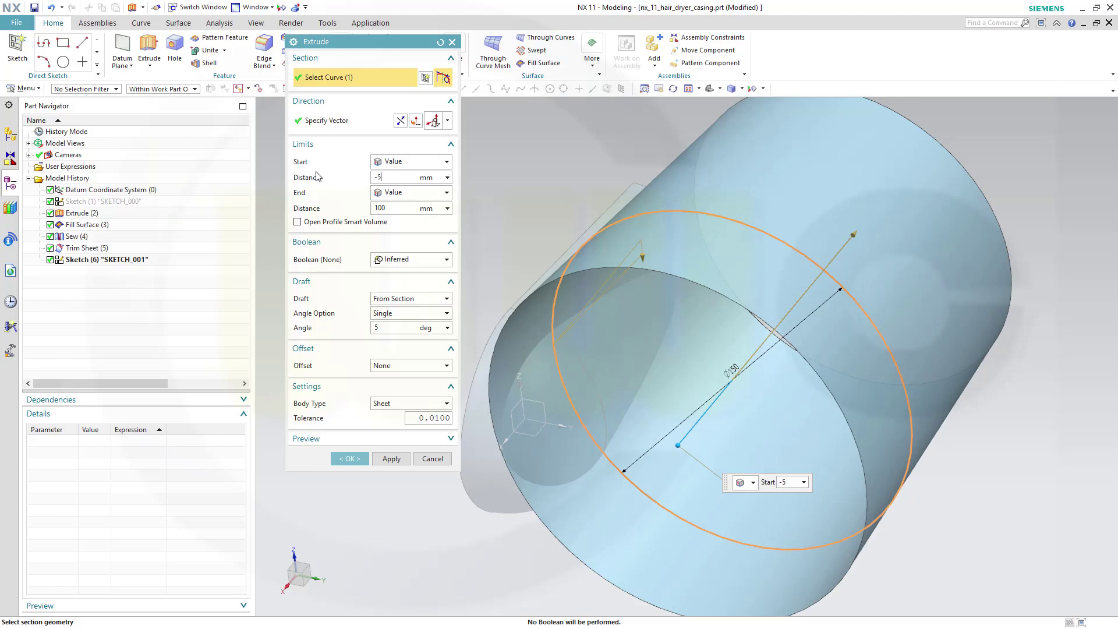
{"action": "type", "text": "0"}
{"action": "key", "text": "Tab"}
{"action": "scroll", "coordinate": [743, 285], "scroll_direction": "up", "scroll_amount": 3}
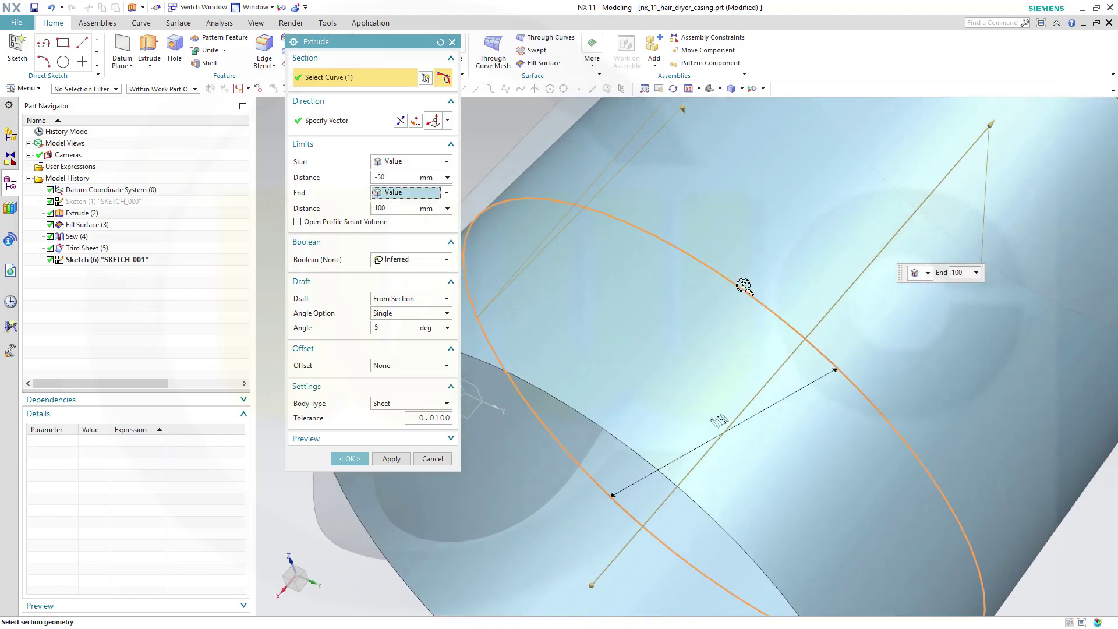
{"action": "scroll", "coordinate": [744, 286], "scroll_direction": "down", "scroll_amount": 3}
{"action": "middle_click_drag", "start_coordinate": [749, 304], "coordinate": [655, 213]}
{"action": "left_click", "coordinate": [351, 459]}
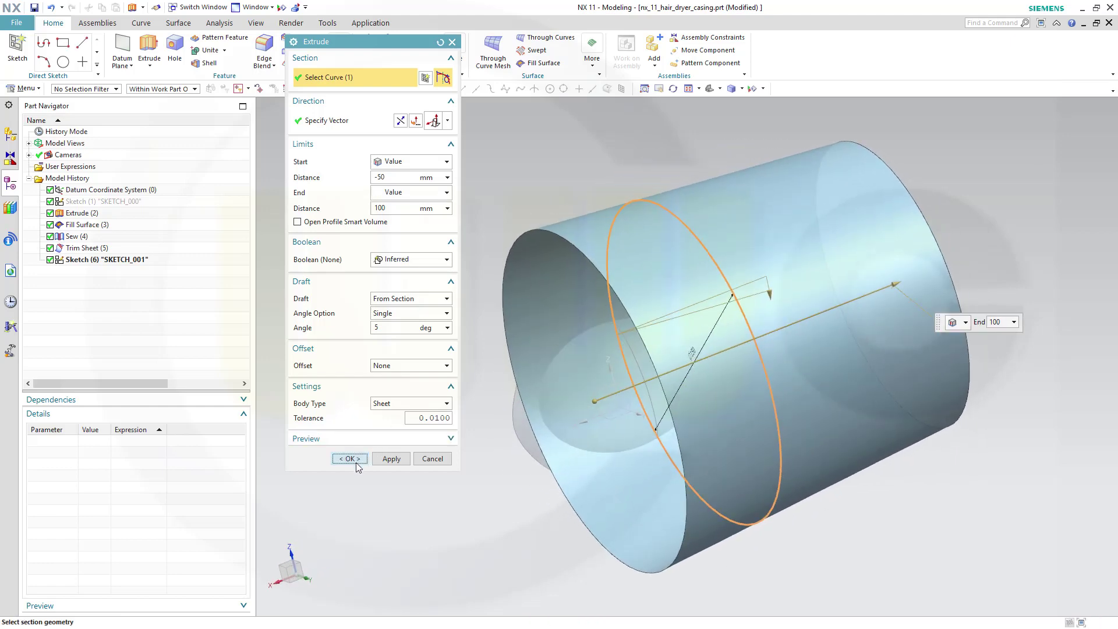
{"action": "middle_click_drag", "start_coordinate": [497, 310], "coordinate": [582, 262]}
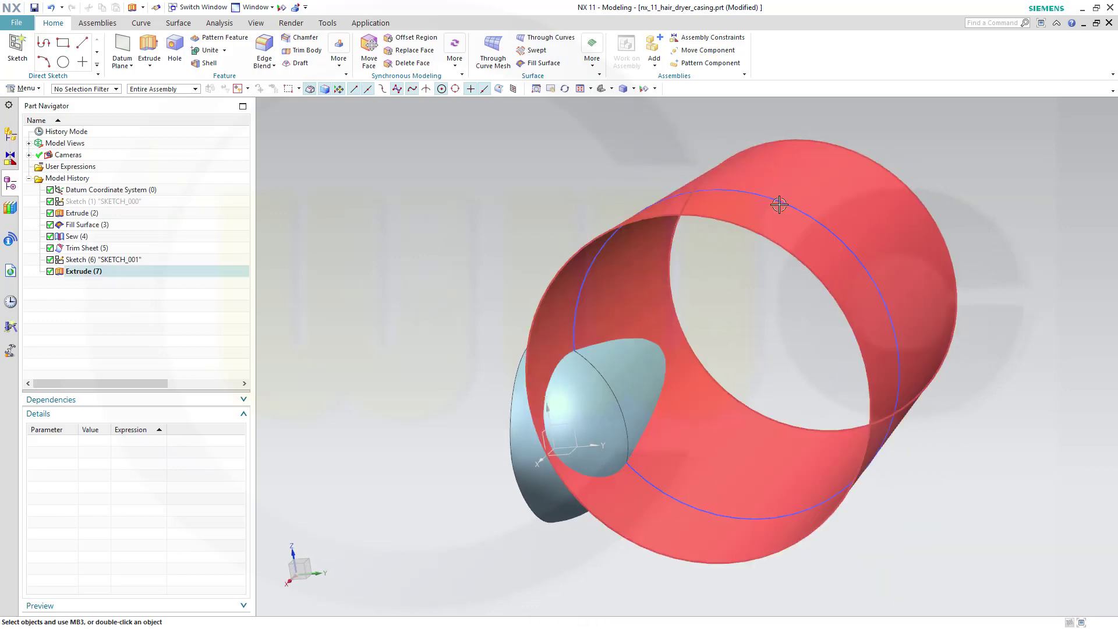
Step: Offset the drafted circular sheet's face 2 mm in the reversed, inward direction using Offset Surface
{"action": "key", "text": "Escape"}
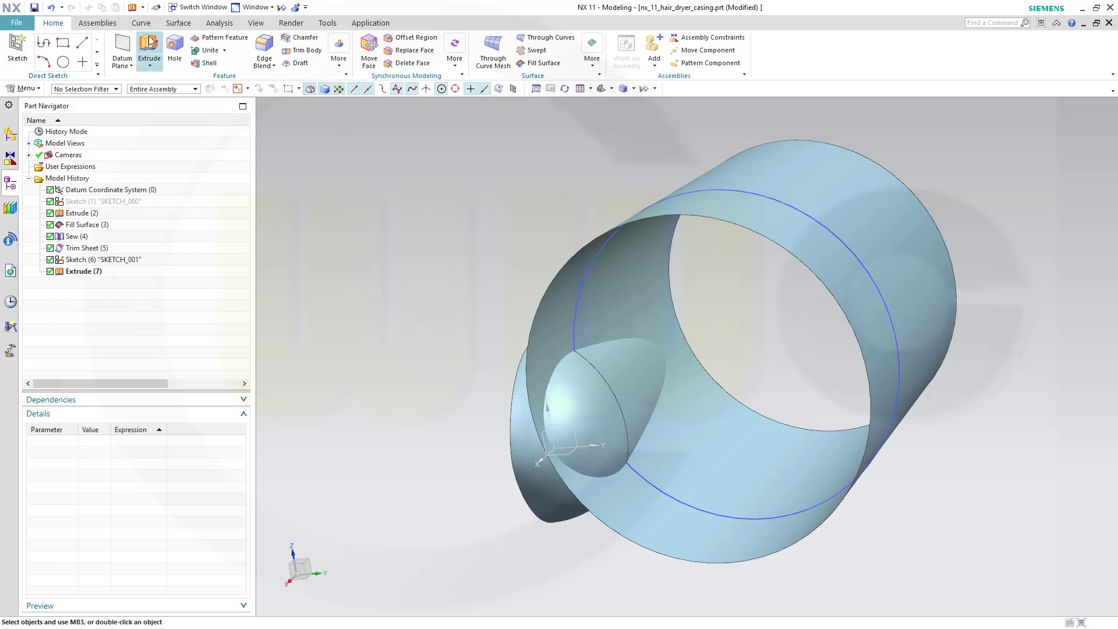
{"action": "left_click", "coordinate": [177, 24]}
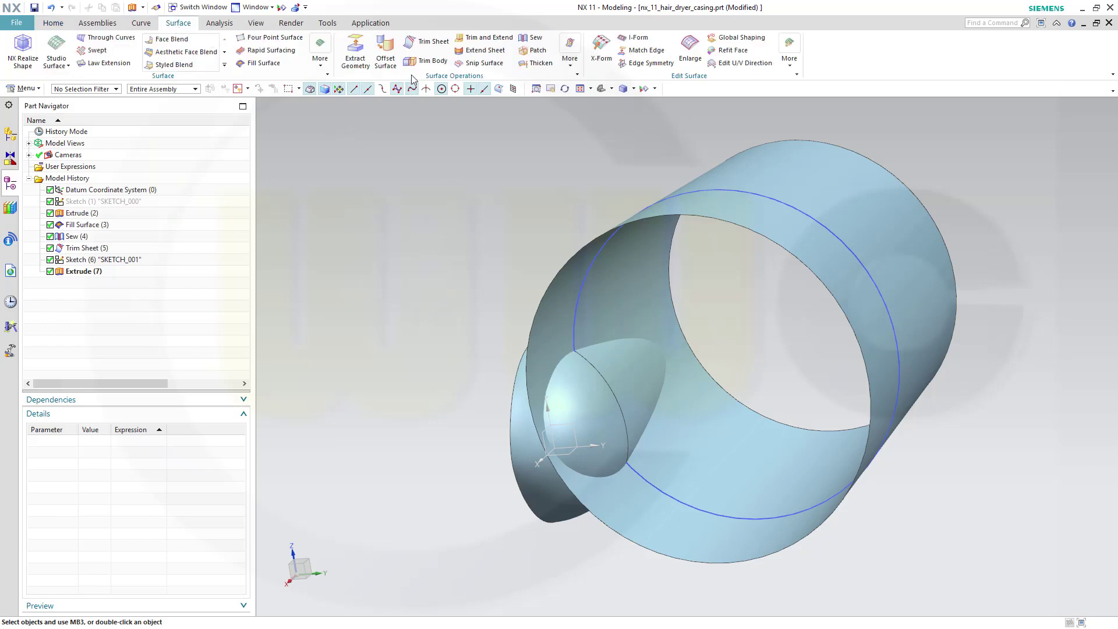
{"action": "left_click", "coordinate": [385, 56]}
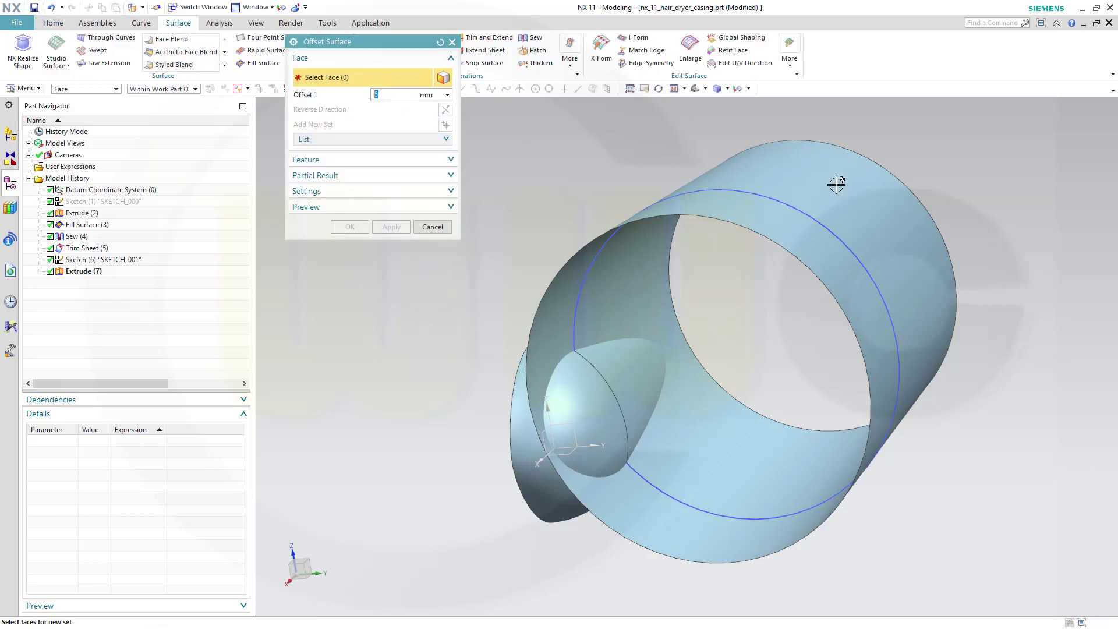
{"action": "left_click", "coordinate": [836, 185]}
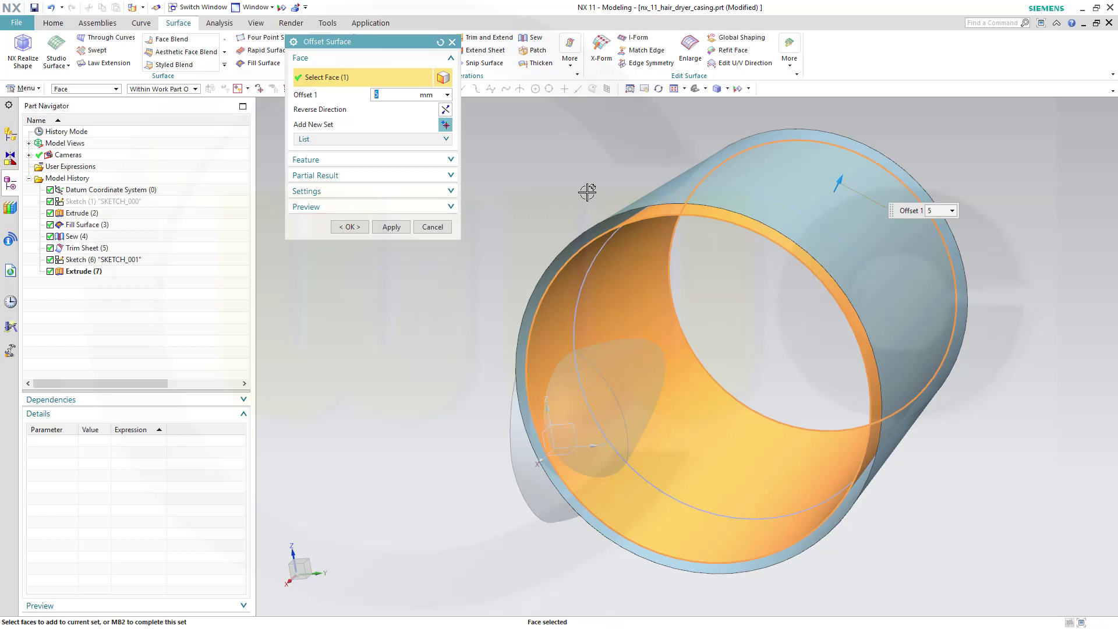
{"action": "middle_click_drag", "start_coordinate": [587, 191], "coordinate": [606, 174]}
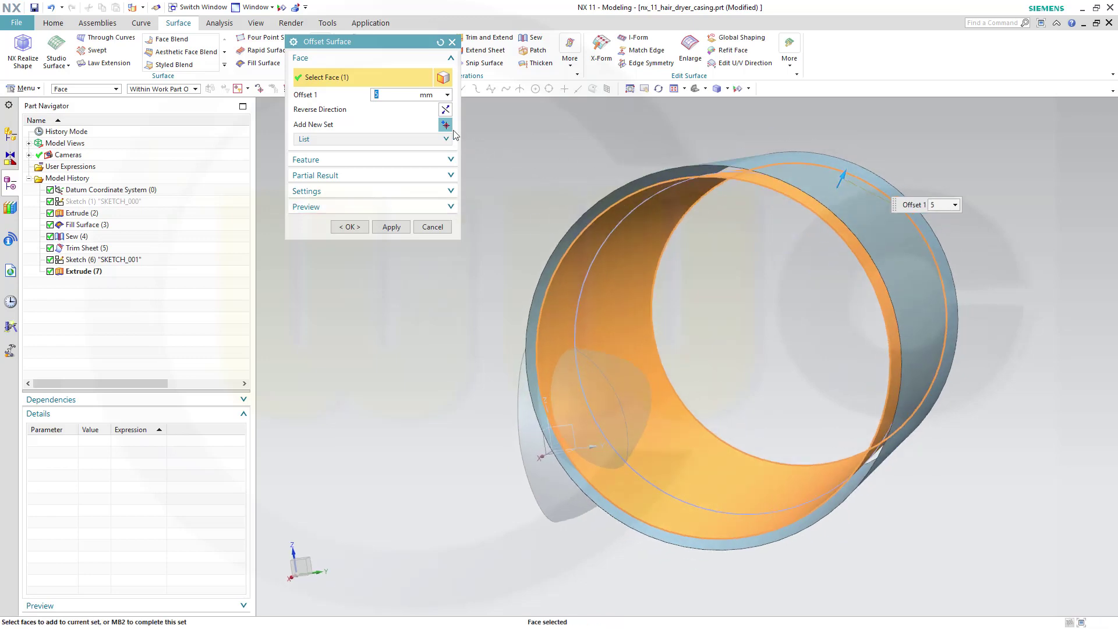
{"action": "left_click", "coordinate": [445, 110]}
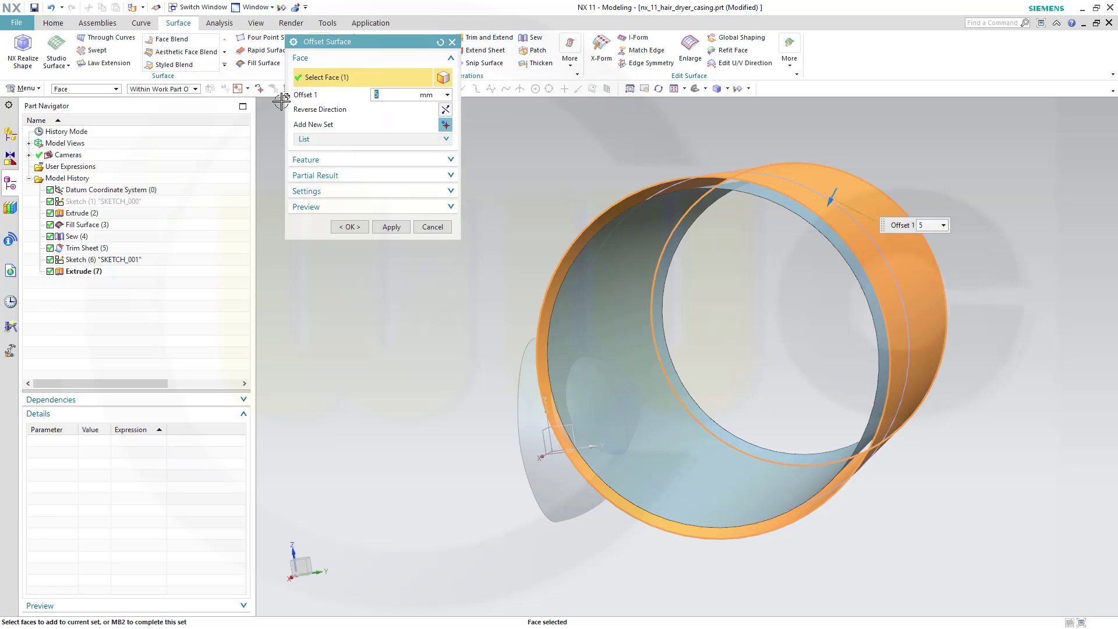
{"action": "type", "text": "2"}
{"action": "key", "text": "Return"}
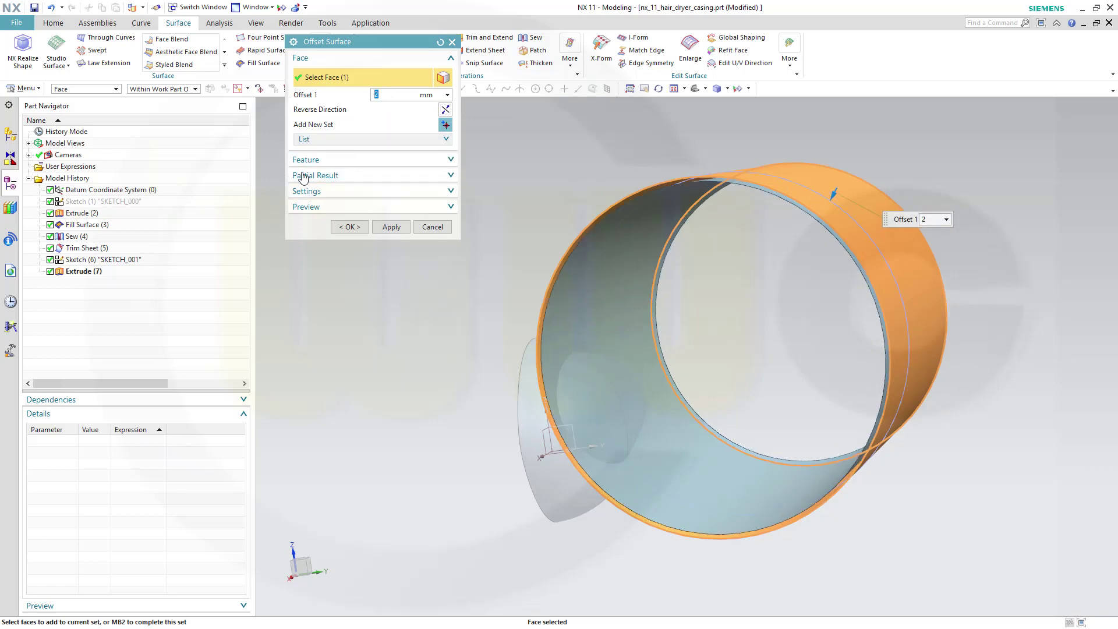
{"action": "left_click", "coordinate": [349, 227]}
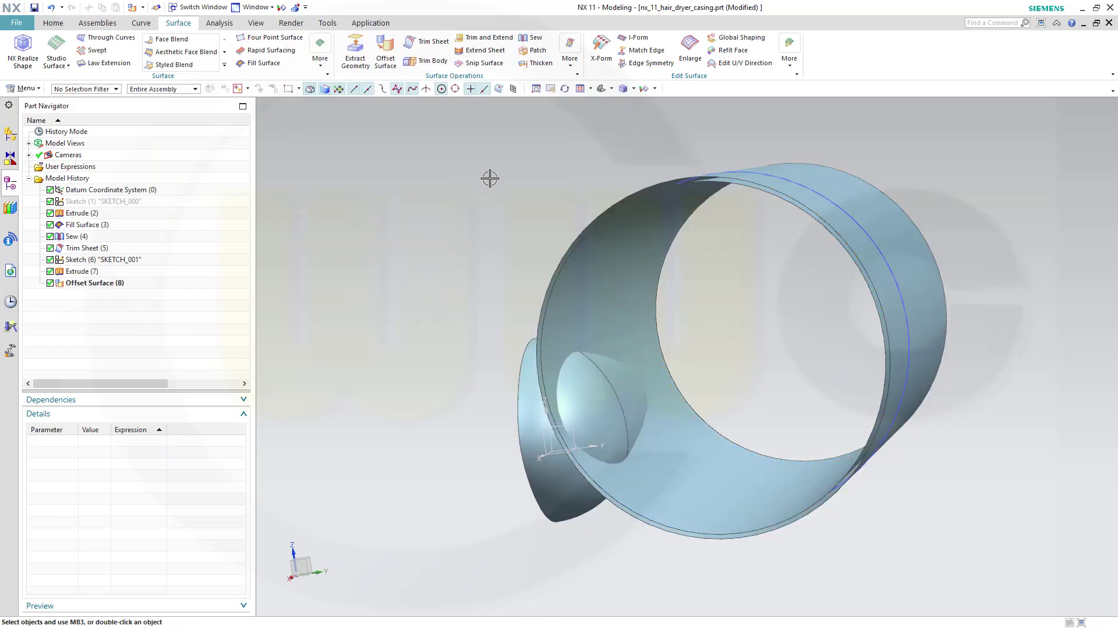
Step: Trim the egg-shaped half shell with the original drafted circular sheet as boundary, projecting normal to face and keeping the portion outside it
{"action": "middle_click_drag", "start_coordinate": [489, 179], "coordinate": [504, 173]}
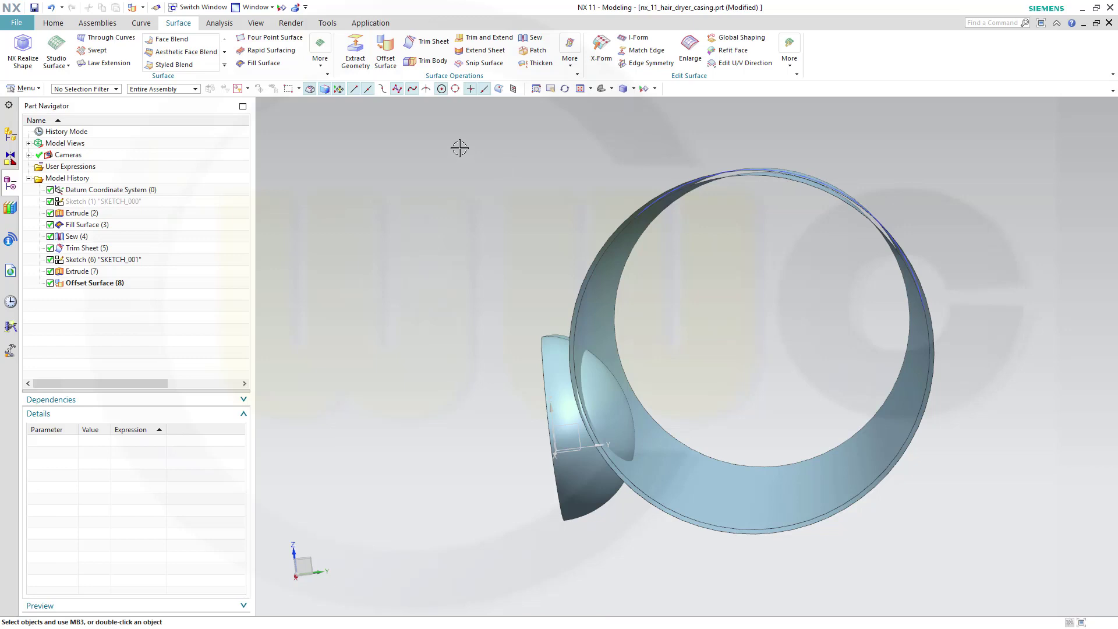
{"action": "left_click", "coordinate": [426, 42]}
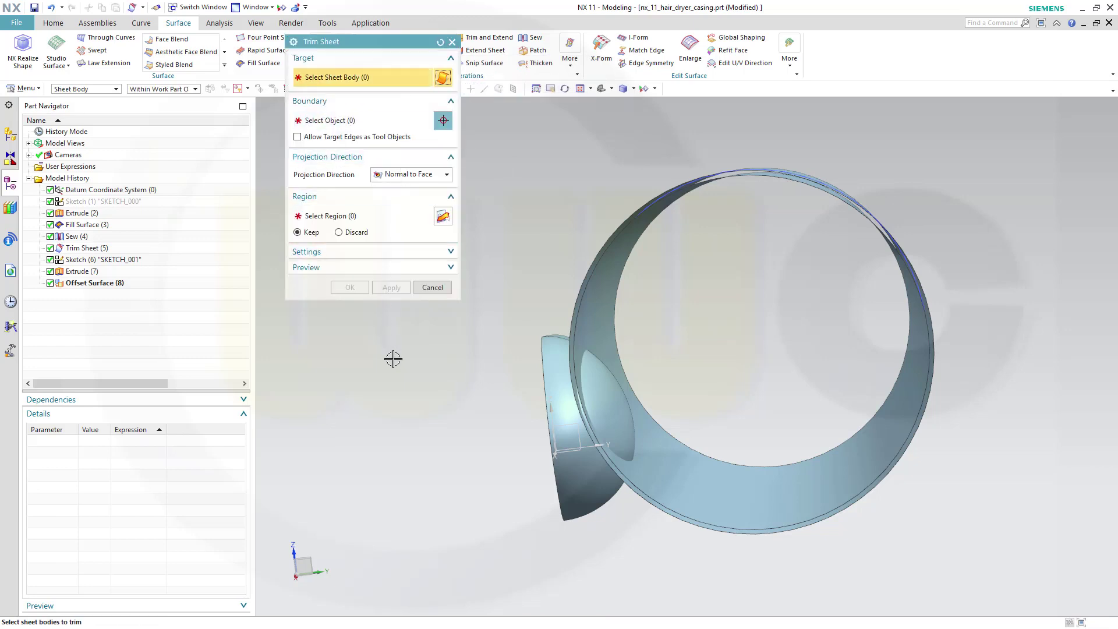
{"action": "left_click", "coordinate": [545, 364]}
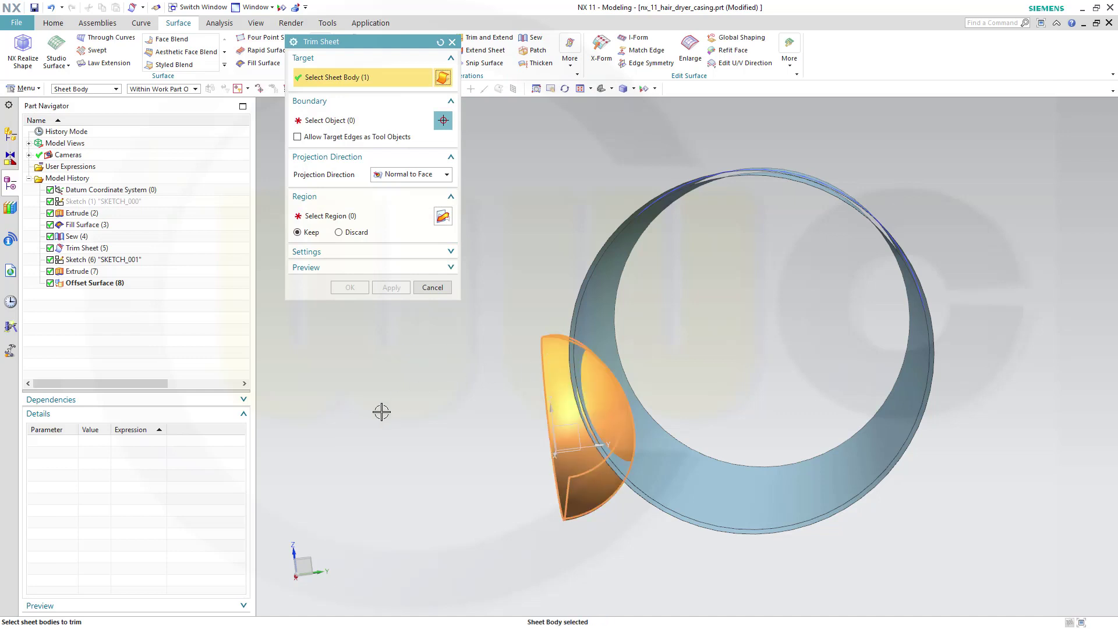
{"action": "left_click", "coordinate": [298, 118]}
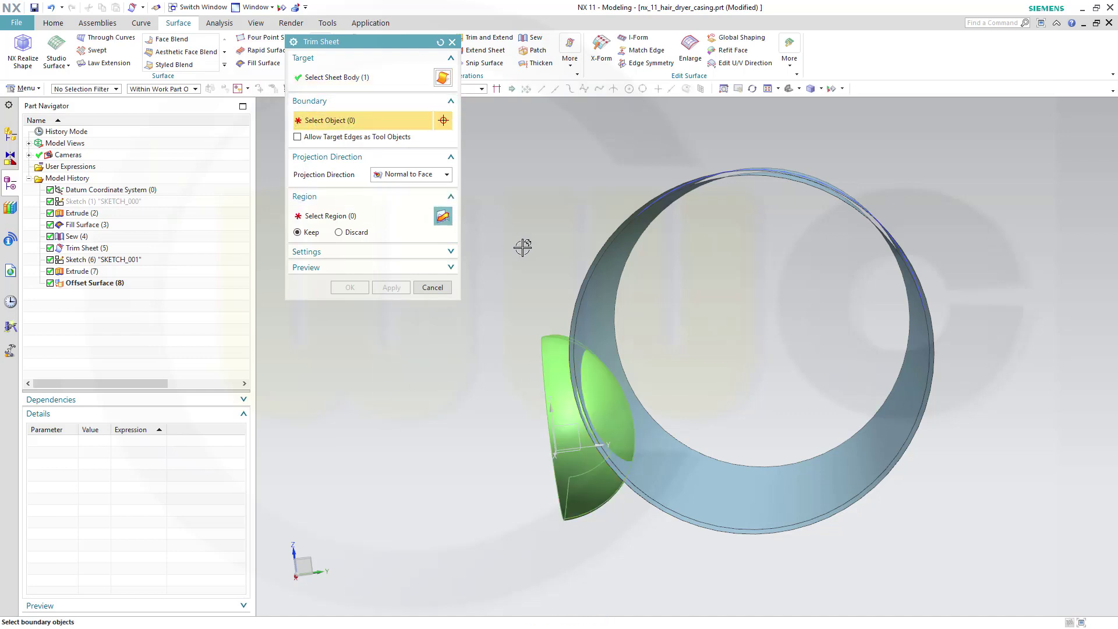
{"action": "middle_click_drag", "start_coordinate": [558, 242], "coordinate": [500, 207]}
{"action": "left_click", "coordinate": [589, 231]}
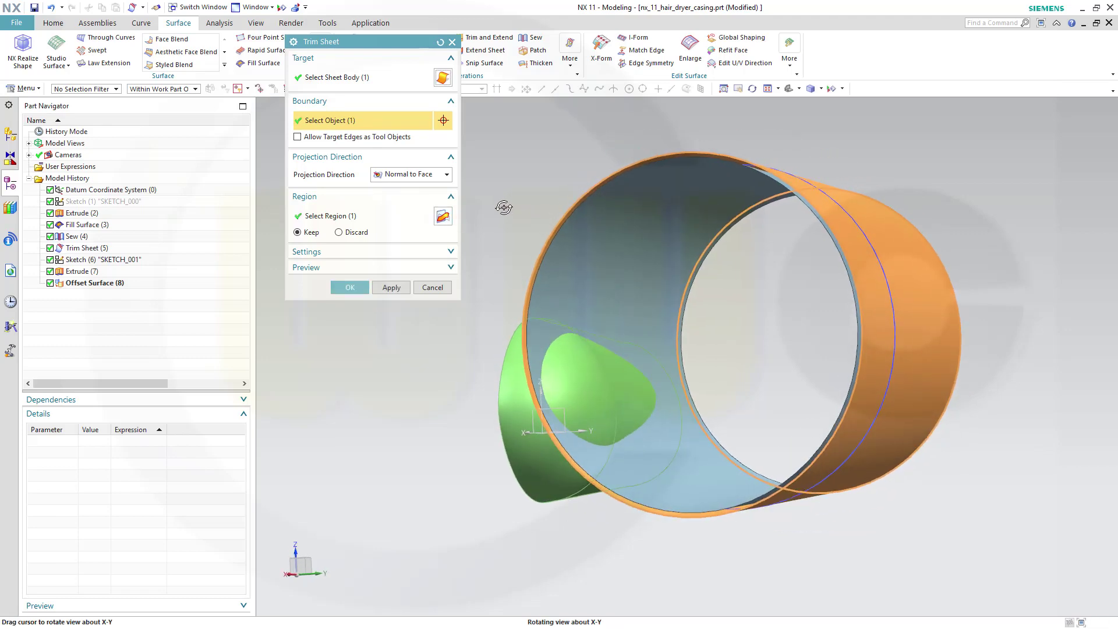
{"action": "middle_click_drag", "start_coordinate": [334, 354], "coordinate": [422, 443]}
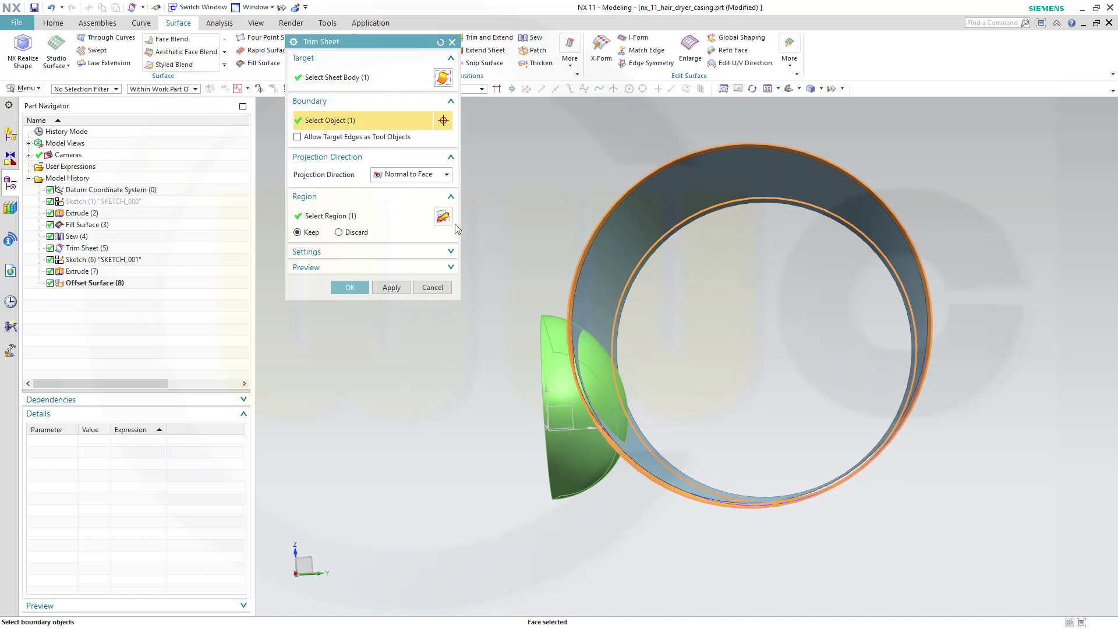
{"action": "left_click", "coordinate": [389, 289]}
Step: Trim the drafted circular sheet against the trimmed shell's faces, keeping only the patch inside the shell opening
{"action": "mouse_move", "coordinate": [436, 347]}
{"action": "middle_mouse_down"}
{"action": "mouse_move", "coordinate": [457, 348]}
{"action": "mouse_move", "coordinate": [427, 354]}
{"action": "mouse_move", "coordinate": [435, 363]}
{"action": "middle_mouse_up"}
{"action": "left_click", "coordinate": [634, 205]}
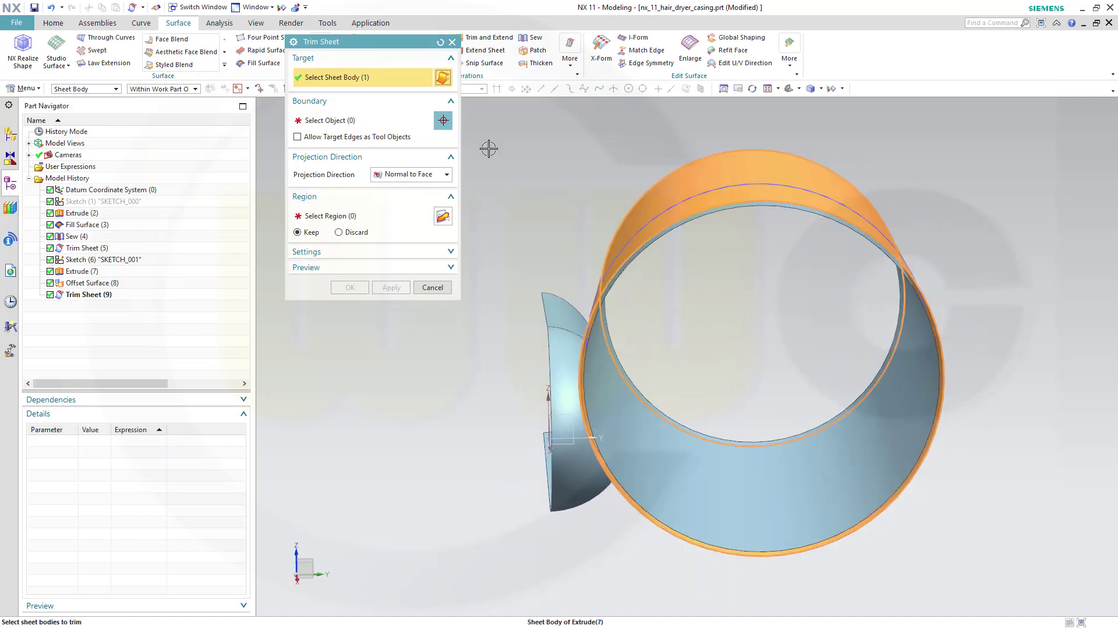
{"action": "left_click", "coordinate": [339, 124]}
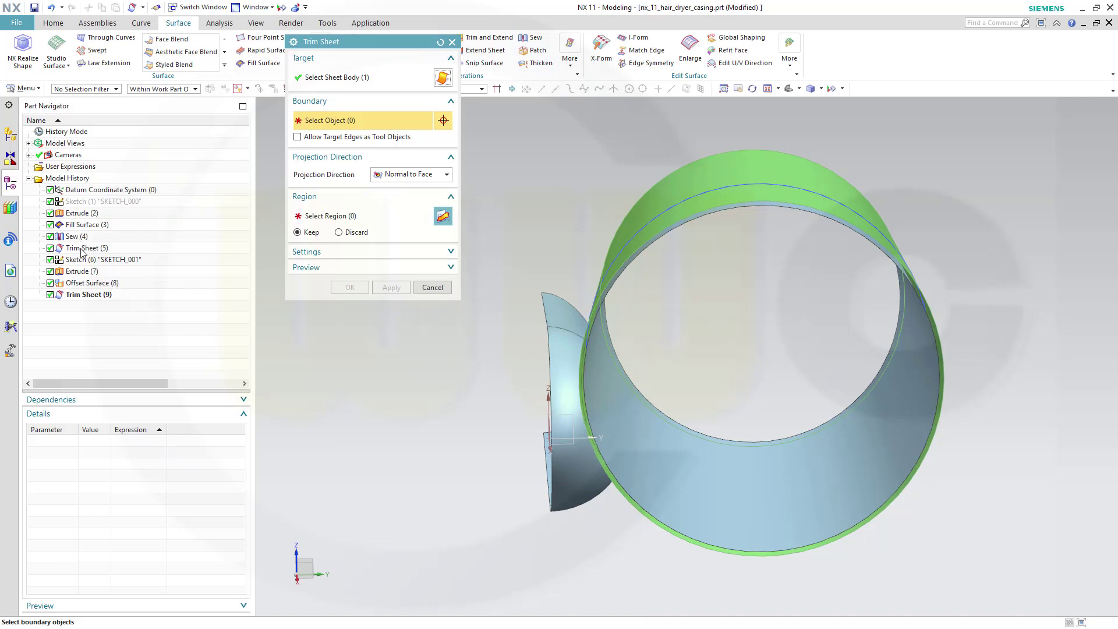
{"action": "left_click", "coordinate": [88, 295]}
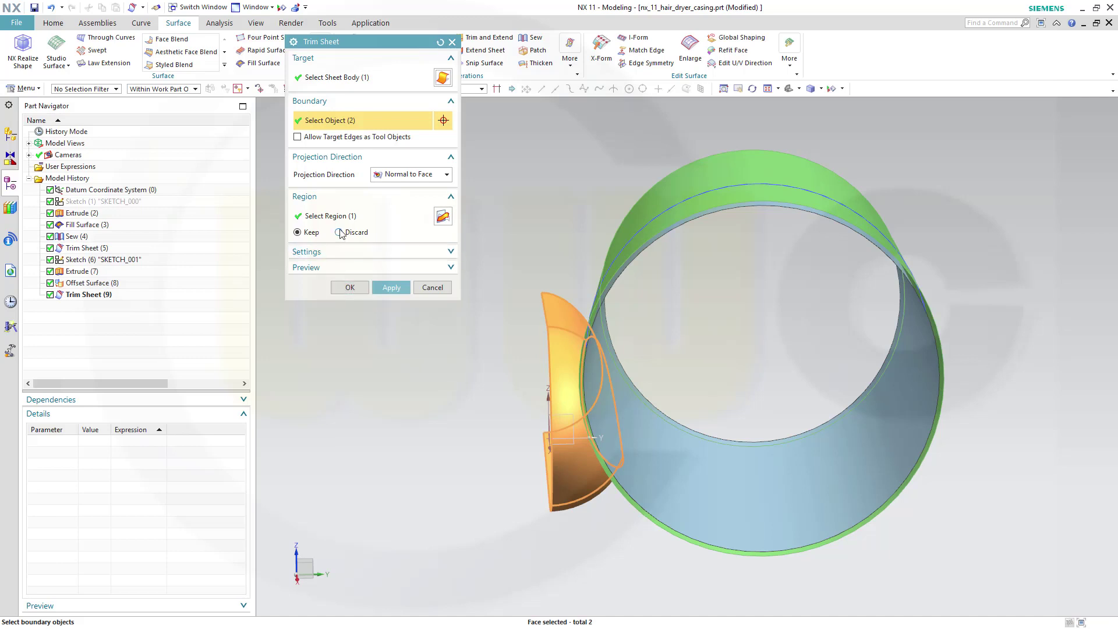
{"action": "left_click", "coordinate": [350, 288]}
Step: Hide the offset circular surface so that only the trimmed shell and its recessed patch are displayed with the sketch
{"action": "middle_click_drag", "start_coordinate": [466, 273], "coordinate": [513, 239]}
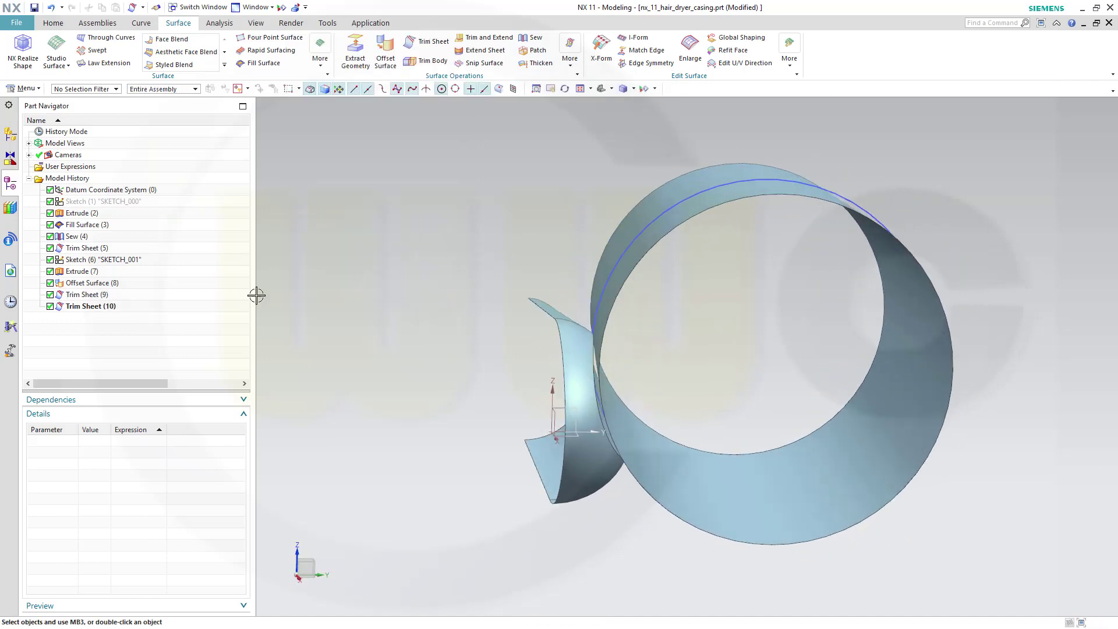
{"action": "left_click", "coordinate": [96, 273]}
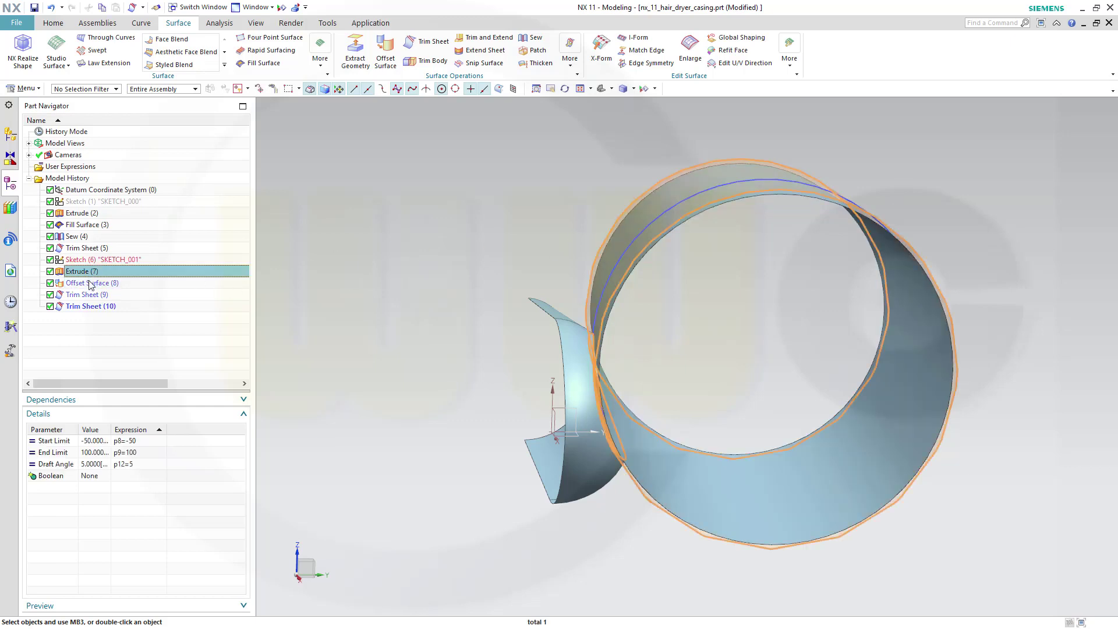
{"action": "left_click", "coordinate": [90, 284]}
{"action": "right_click", "coordinate": [91, 284]}
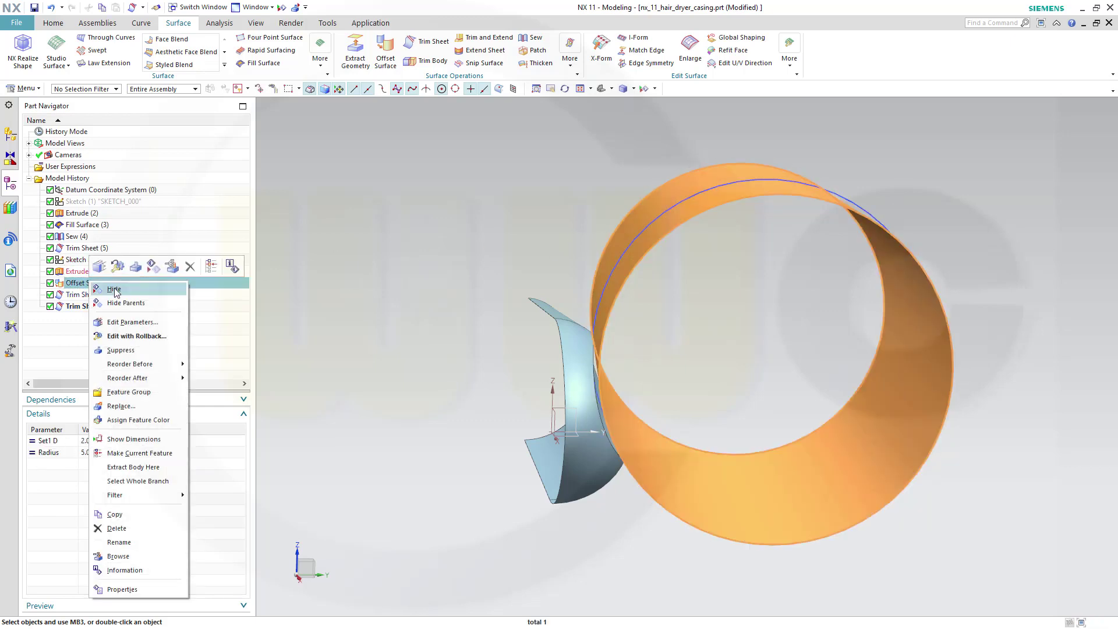
{"action": "left_click", "coordinate": [116, 290]}
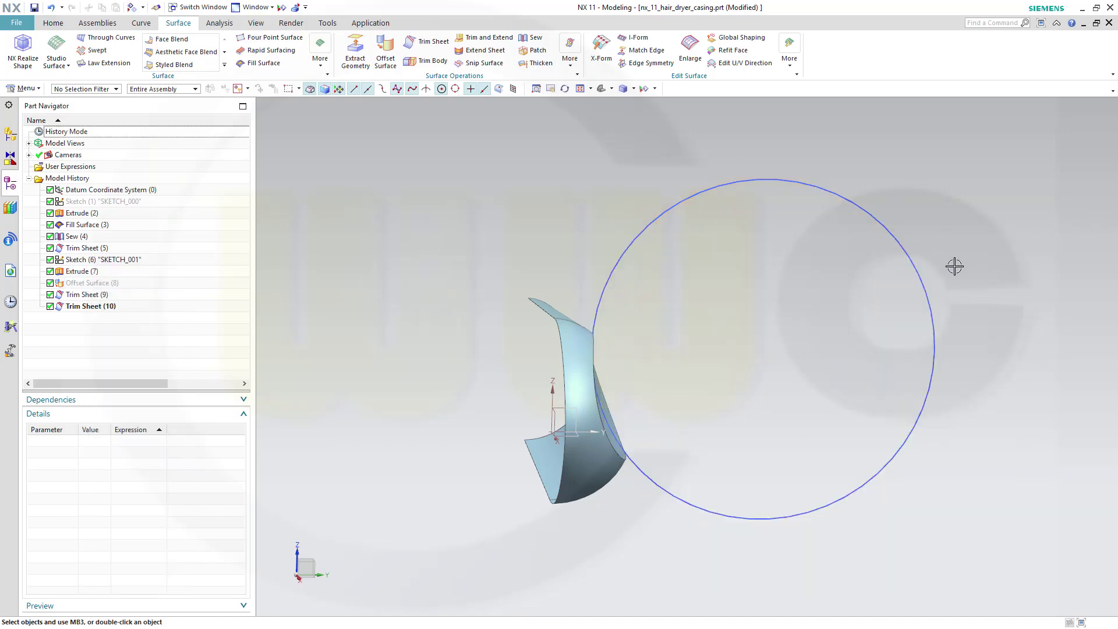
{"action": "middle_click_drag", "start_coordinate": [954, 266], "coordinate": [884, 258]}
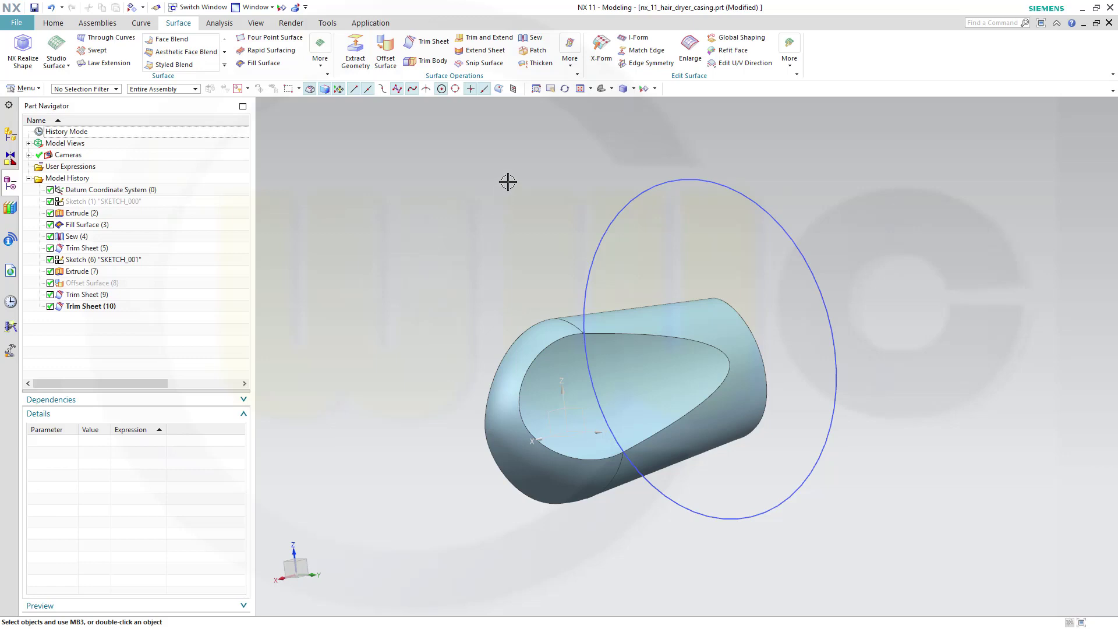
Step: Sew the shell and the recessed side patch together into one sheet body
{"action": "left_click", "coordinate": [532, 38]}
{"action": "left_click", "coordinate": [682, 316]}
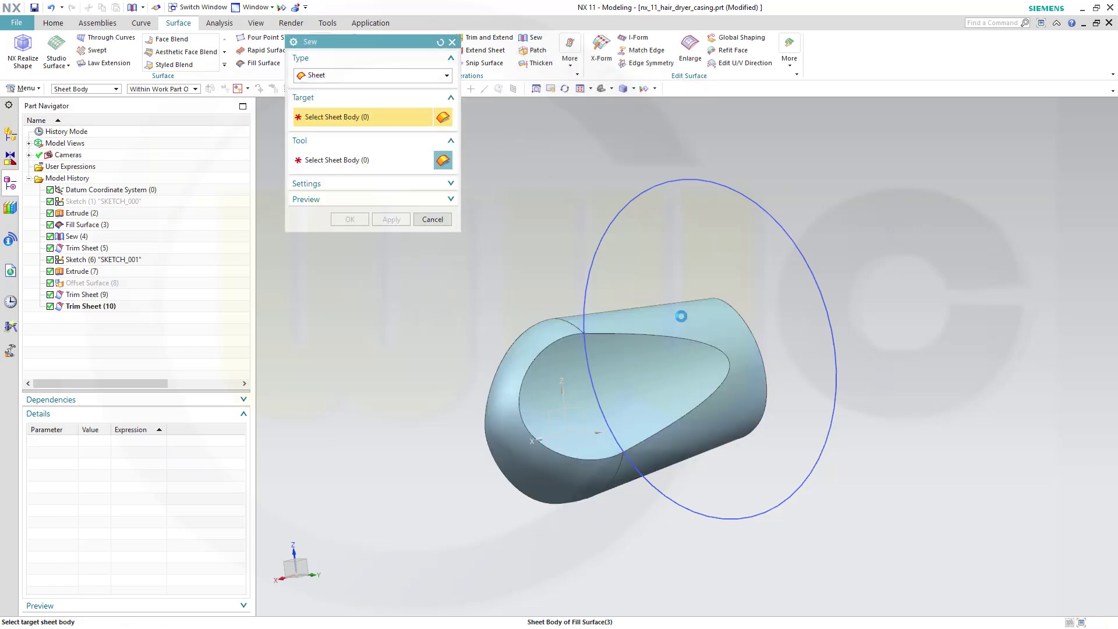
{"action": "left_click", "coordinate": [623, 353]}
{"action": "left_click", "coordinate": [349, 219]}
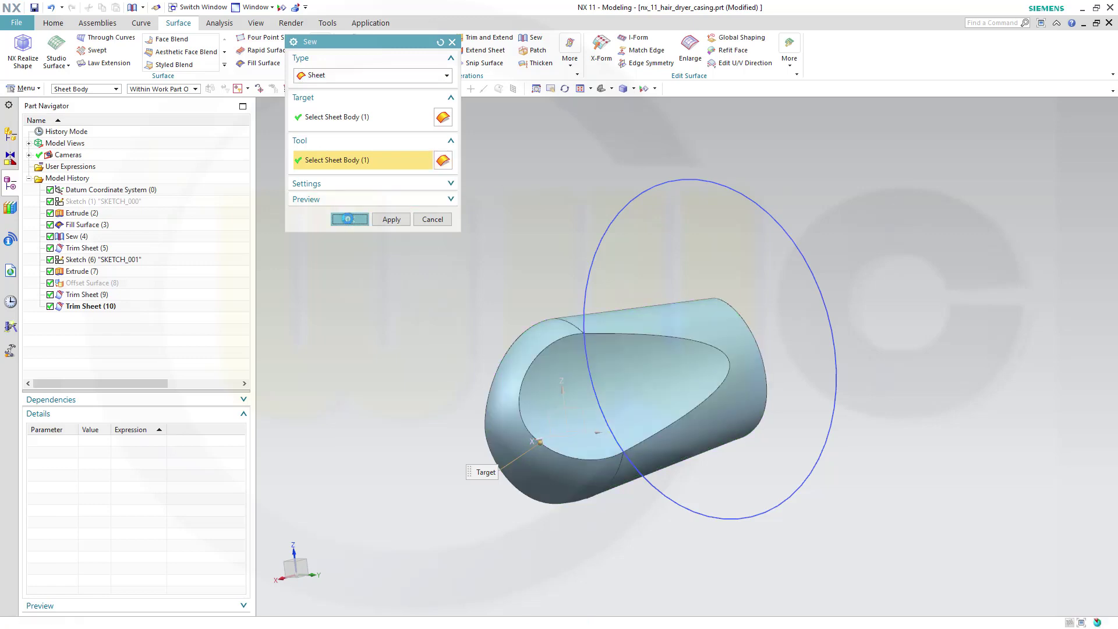
Step: Create a sketch on the XZ datum plane and draw a circle inside the wide end of the recessed patch outline
{"action": "middle_click_drag", "start_coordinate": [549, 276], "coordinate": [606, 248]}
{"action": "middle_click_drag", "start_coordinate": [443, 314], "coordinate": [571, 225]}
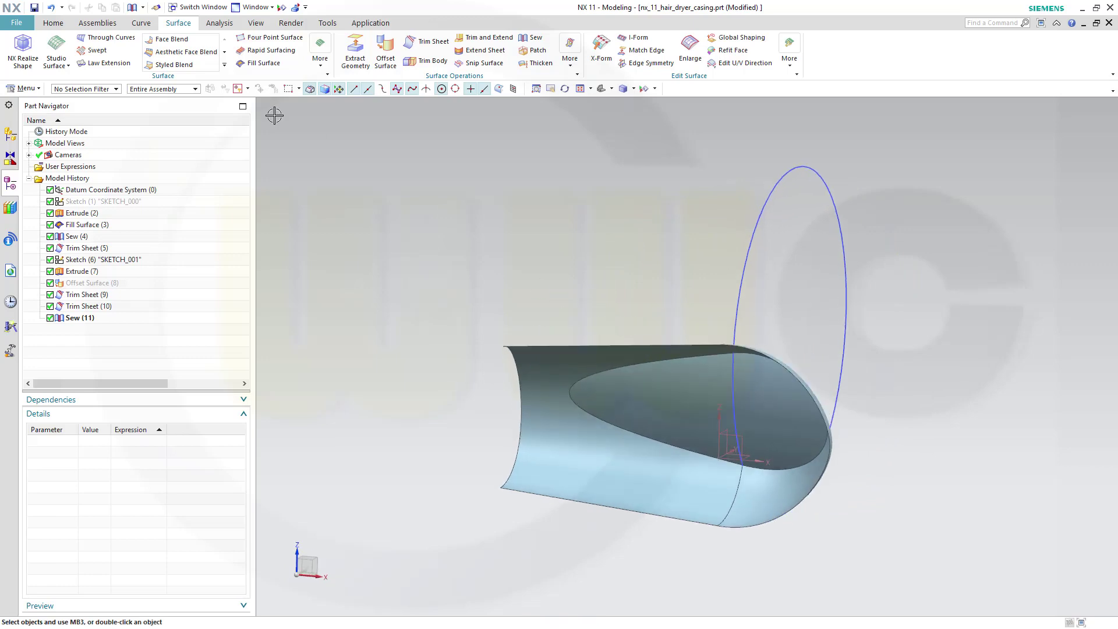
{"action": "left_click", "coordinate": [53, 23]}
{"action": "left_click", "coordinate": [17, 50]}
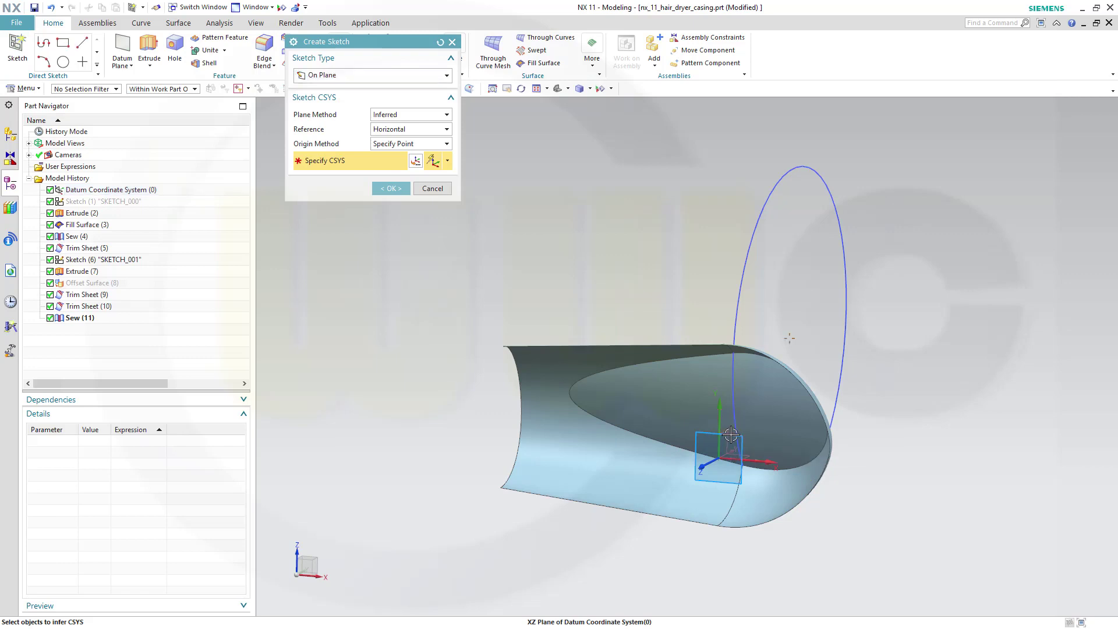
{"action": "left_click", "coordinate": [730, 435]}
{"action": "left_click", "coordinate": [390, 188]}
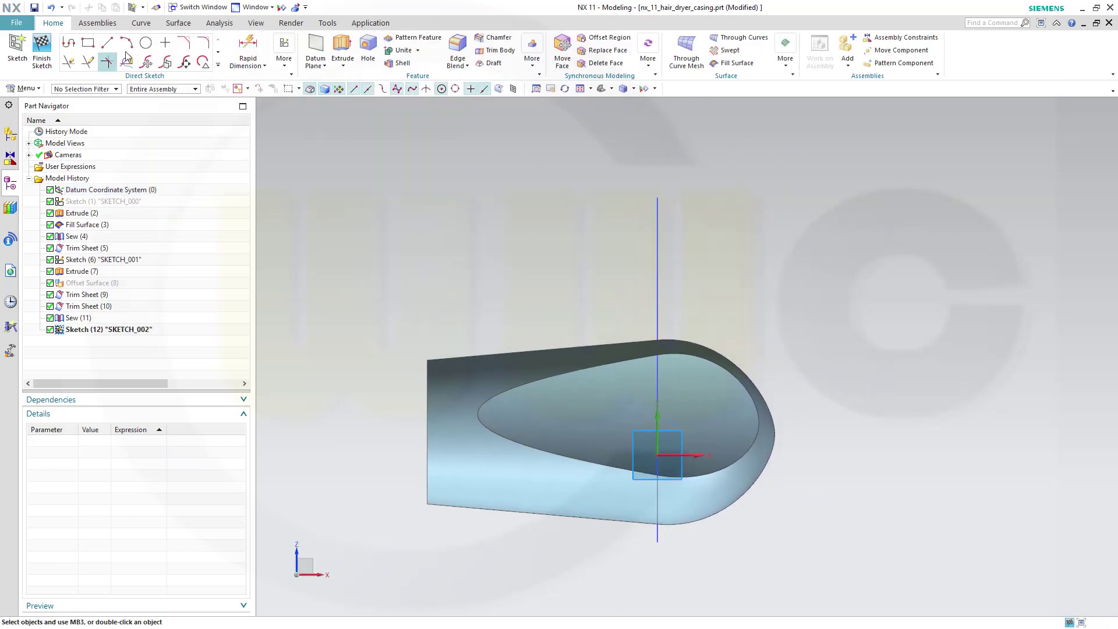
{"action": "left_click", "coordinate": [146, 42]}
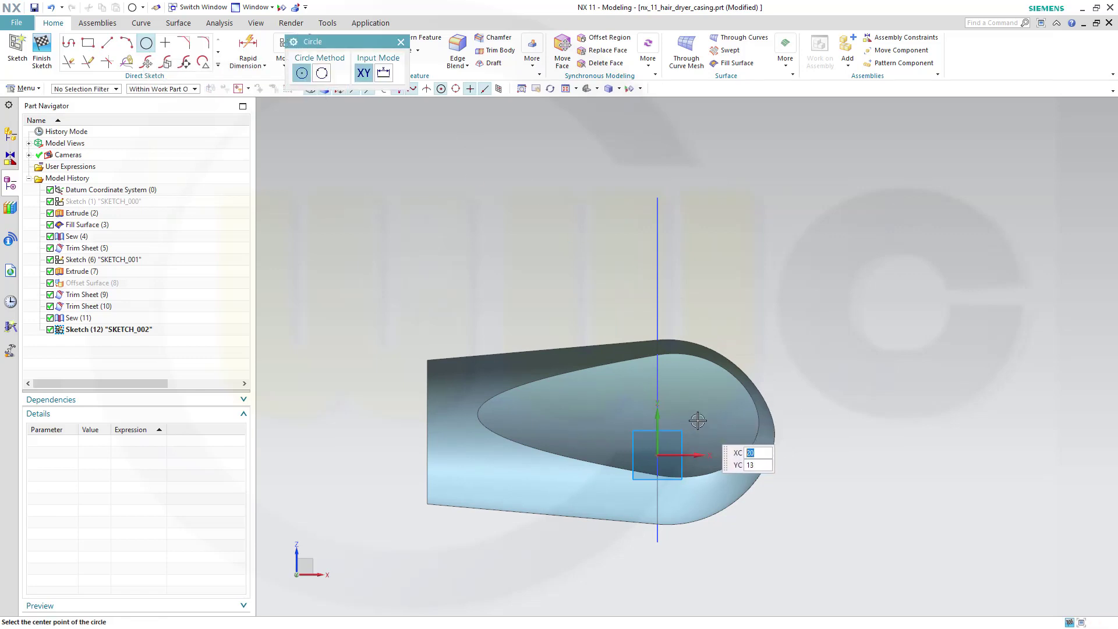
{"action": "left_click", "coordinate": [685, 414]}
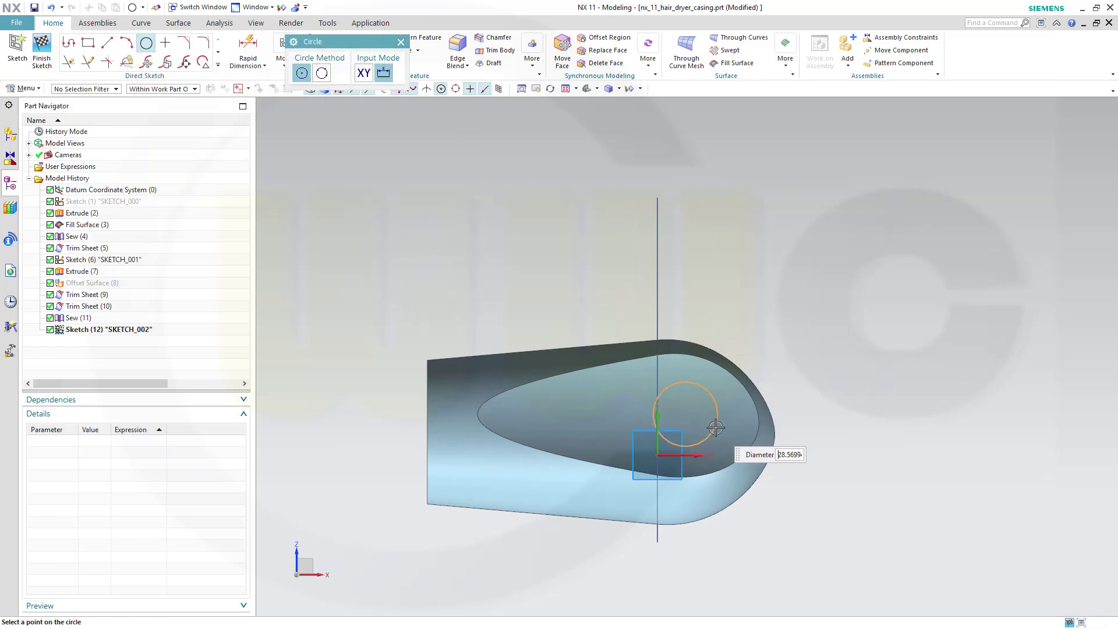
{"action": "left_click", "coordinate": [723, 430]}
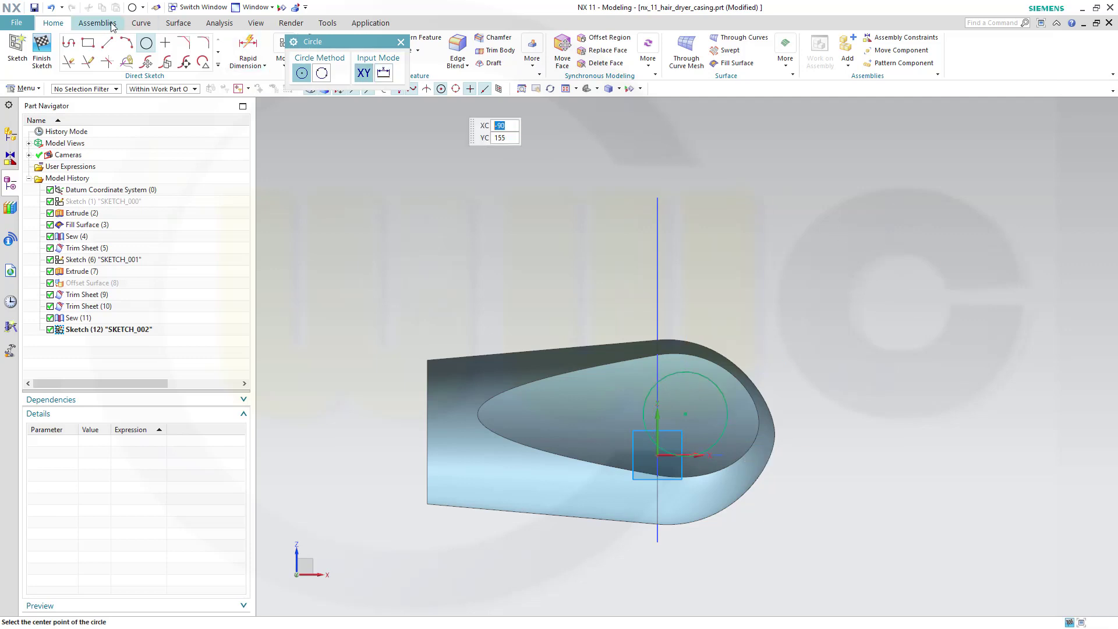
Step: Draw a three-line profile from the circle's upper edge toward the narrow end, down about 16 mm perpendicularly, and back to the circle's lower edge
{"action": "left_click", "coordinate": [68, 42]}
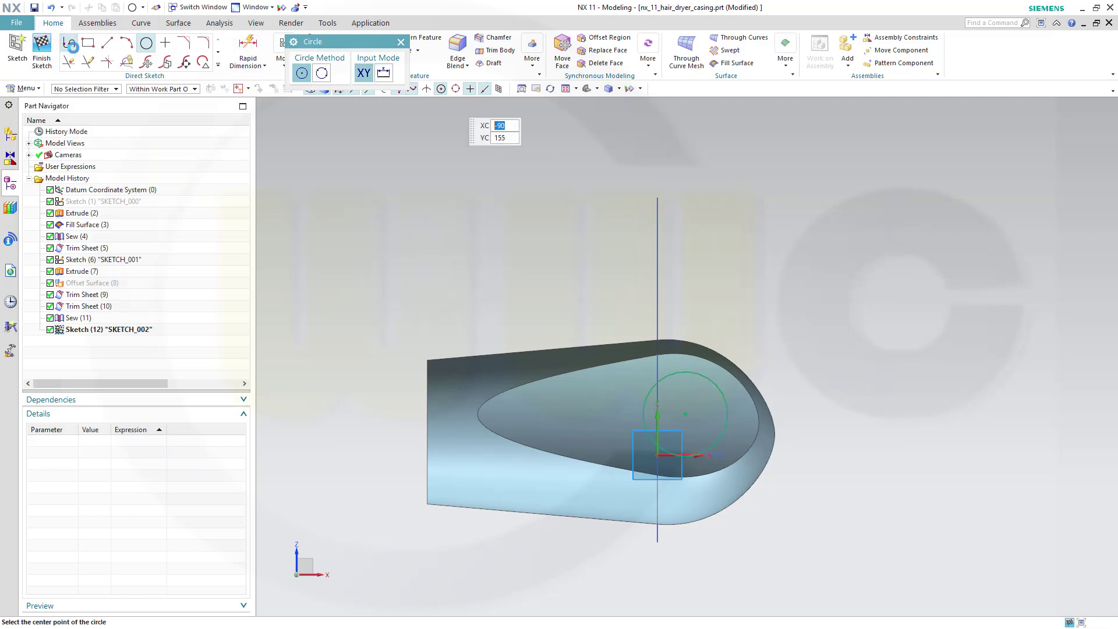
{"action": "left_click", "coordinate": [664, 377]}
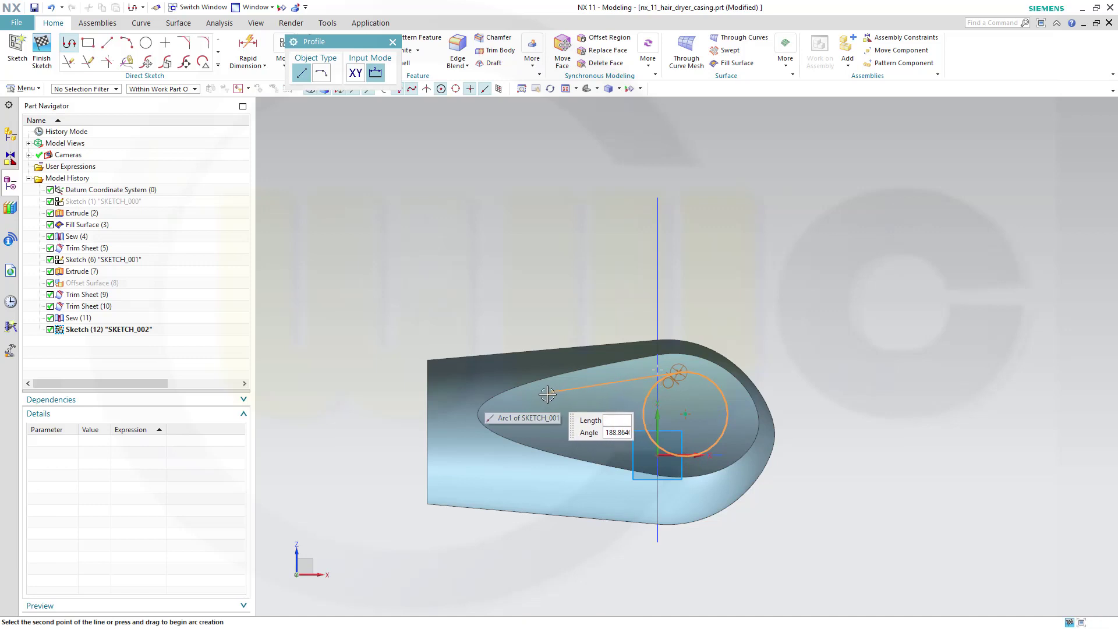
{"action": "left_click", "coordinate": [541, 398]}
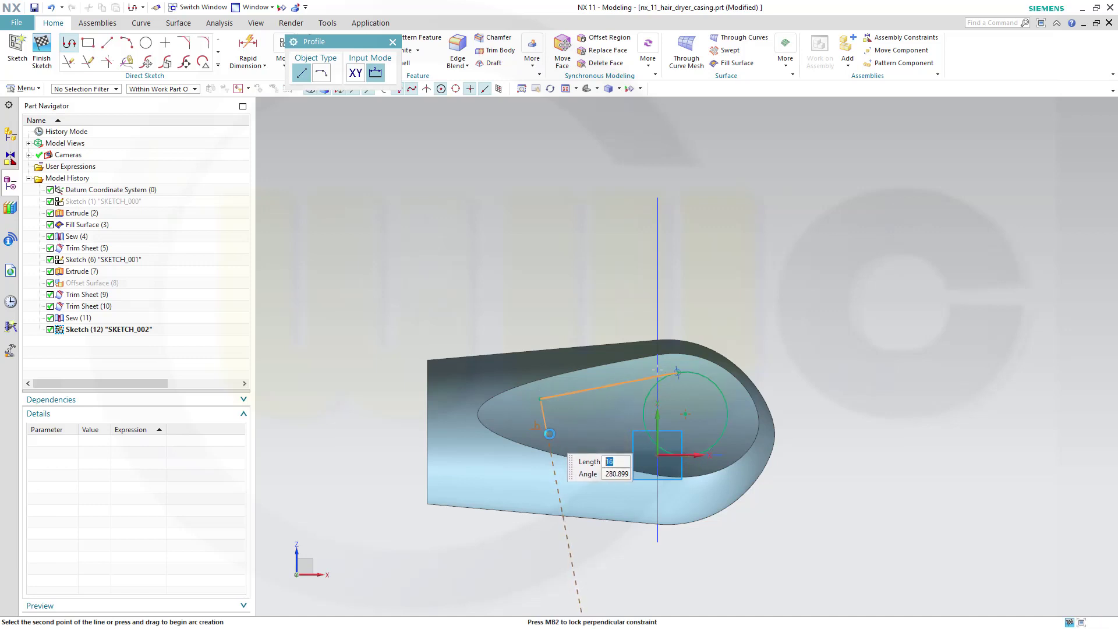
{"action": "left_click", "coordinate": [547, 434]}
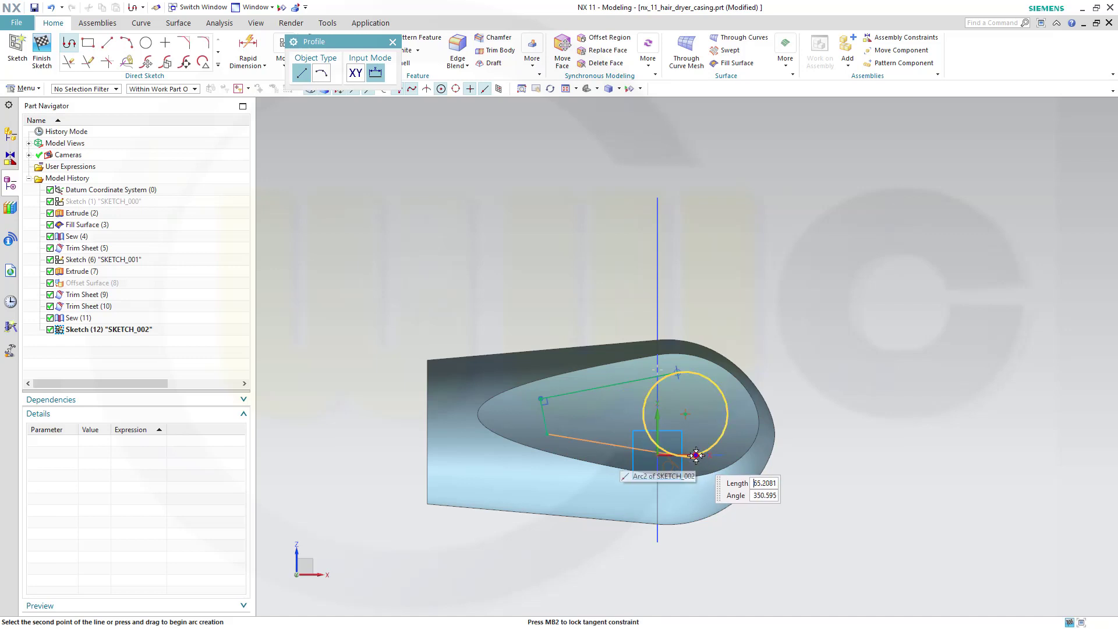
{"action": "right_click", "coordinate": [886, 433]}
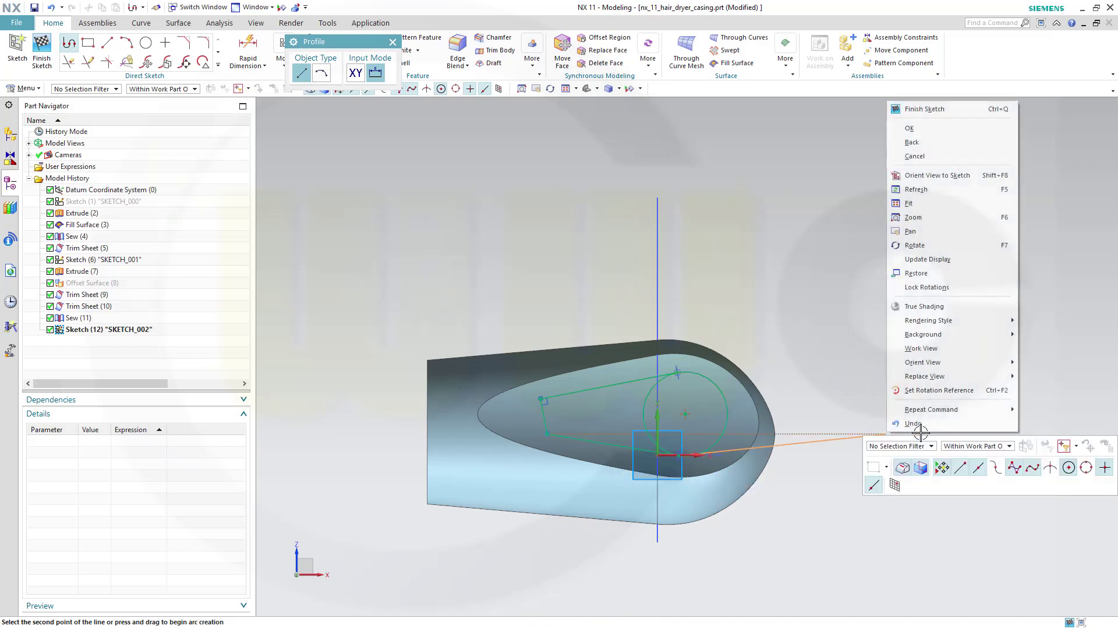
{"action": "left_click", "coordinate": [913, 141]}
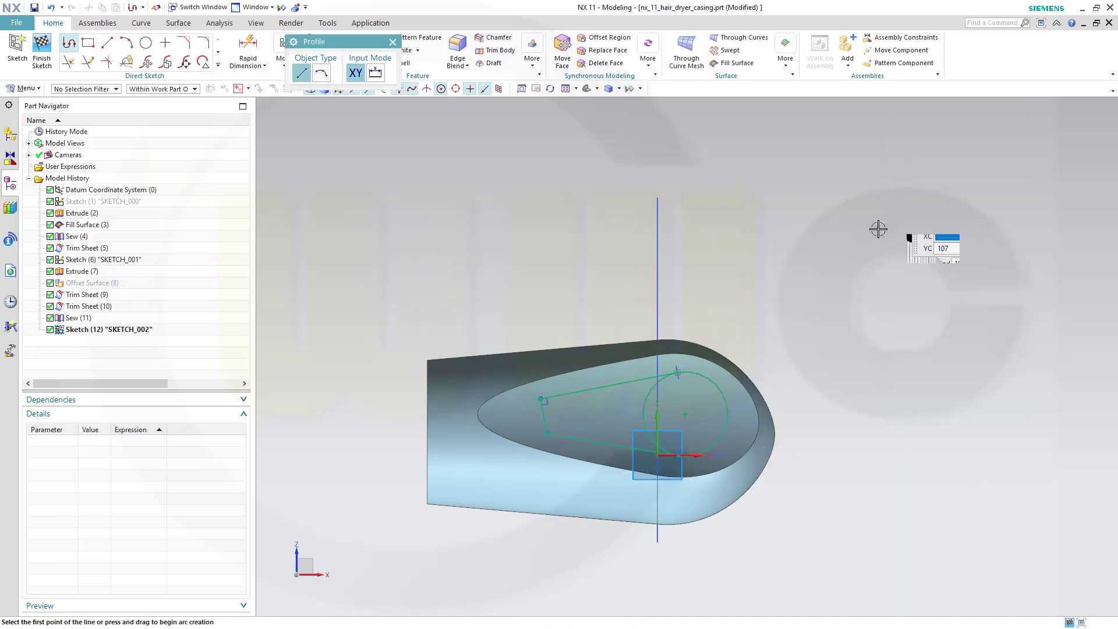
{"action": "key", "text": "Escape"}
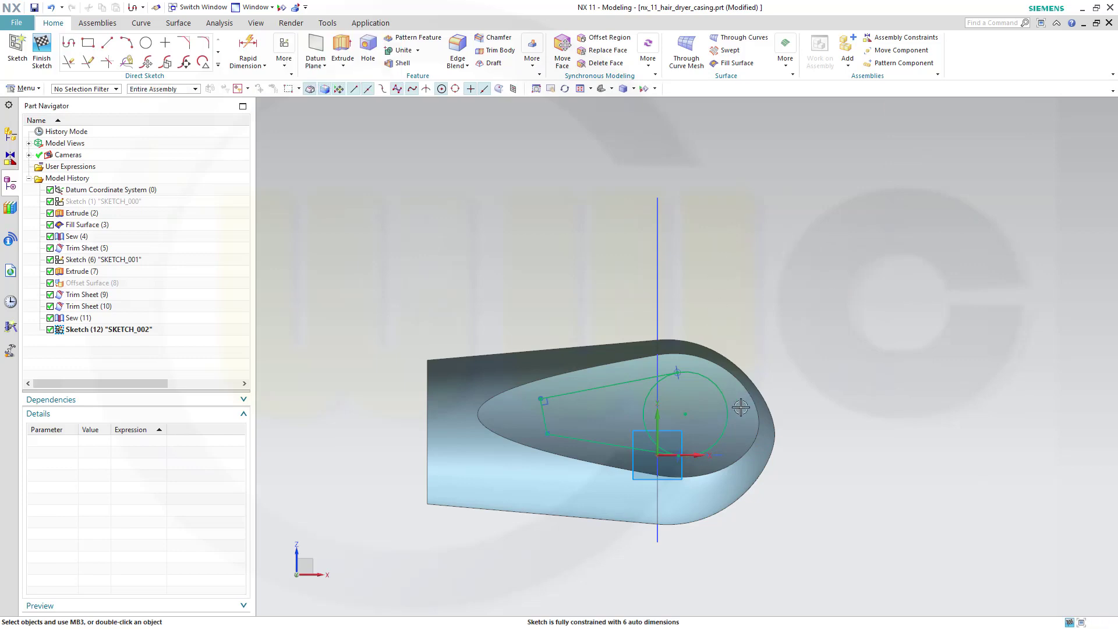
Step: Check how the two long lines meet the circle and which constraints are available for each line and circle pair
{"action": "scroll", "coordinate": [740, 408], "scroll_direction": "up", "scroll_amount": 2}
{"action": "left_click", "coordinate": [593, 370]}
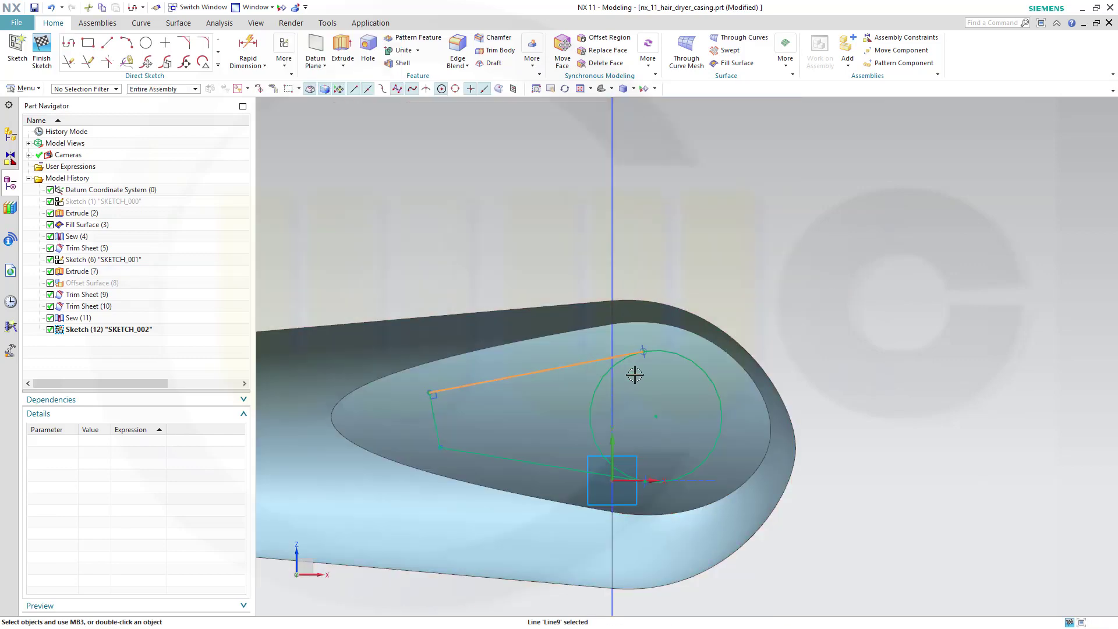
{"action": "left_click", "coordinate": [698, 364]}
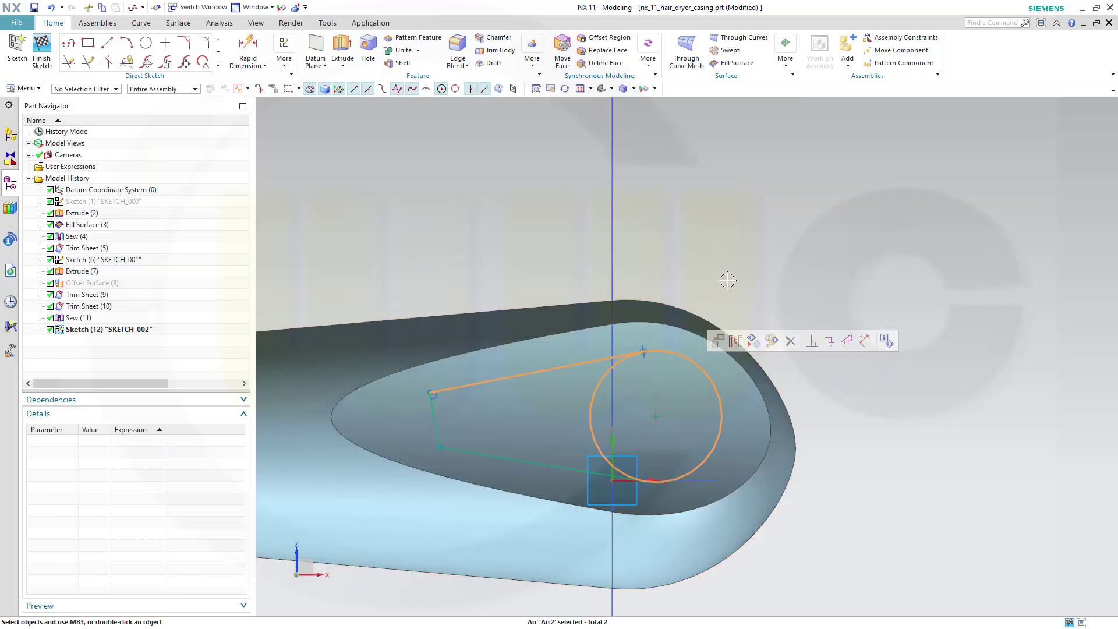
{"action": "key", "text": "Escape"}
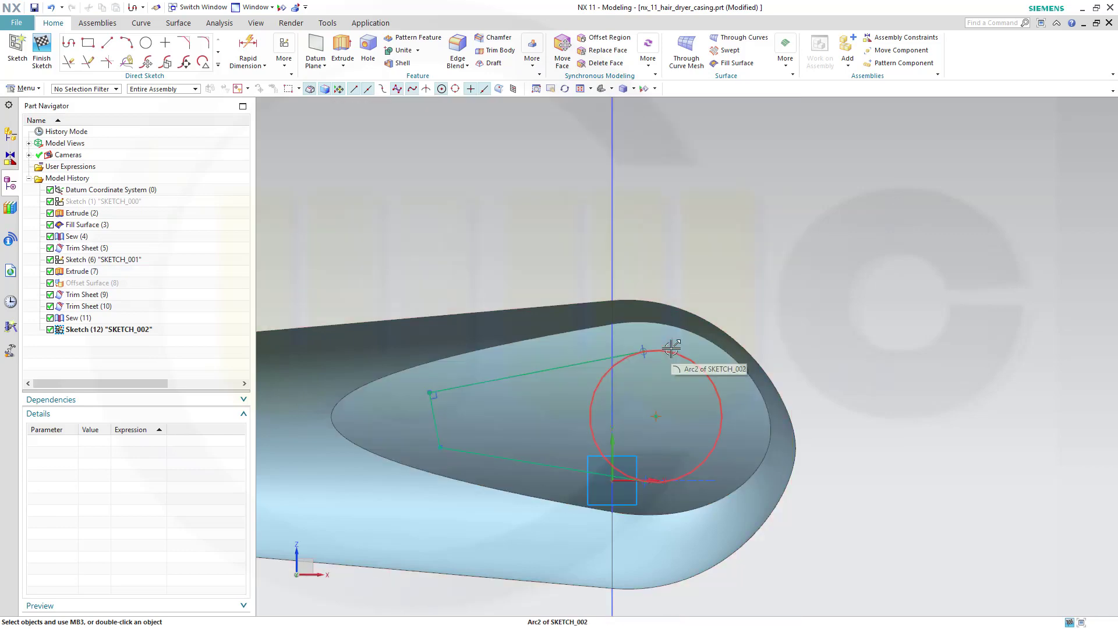
{"action": "left_click", "coordinate": [671, 348]}
{"action": "left_click", "coordinate": [567, 362]}
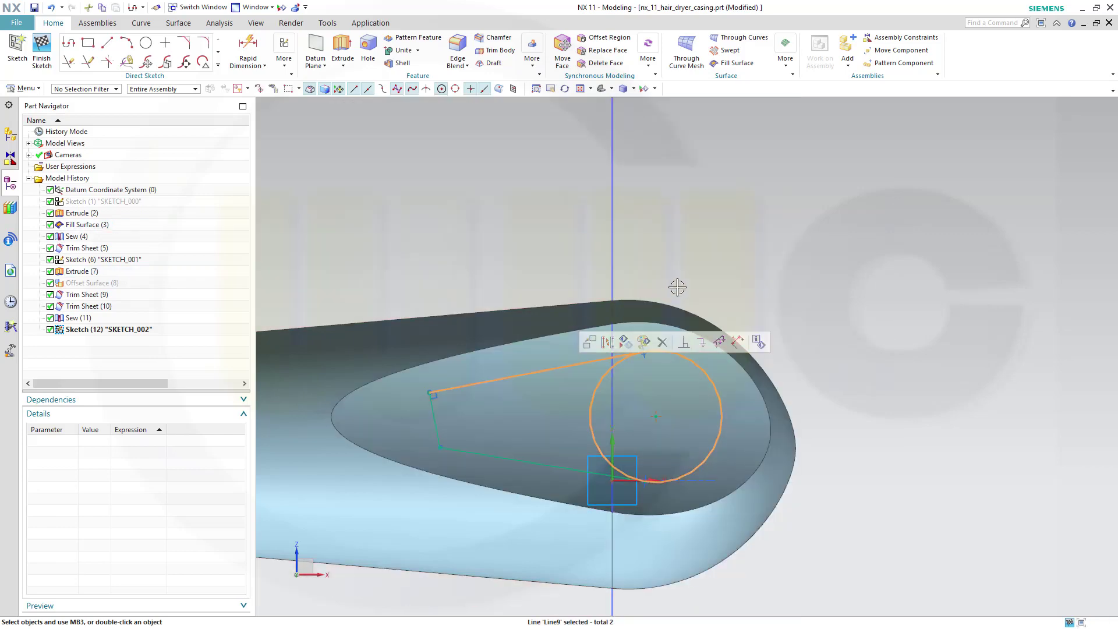
{"action": "key", "text": "Escape"}
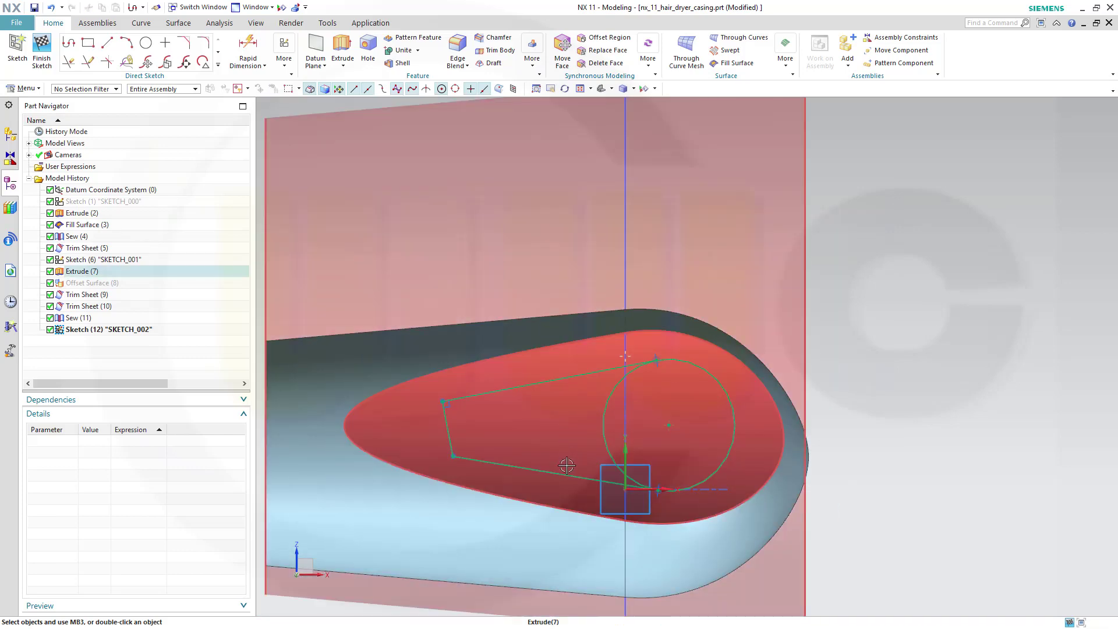
{"action": "left_click", "coordinate": [569, 476]}
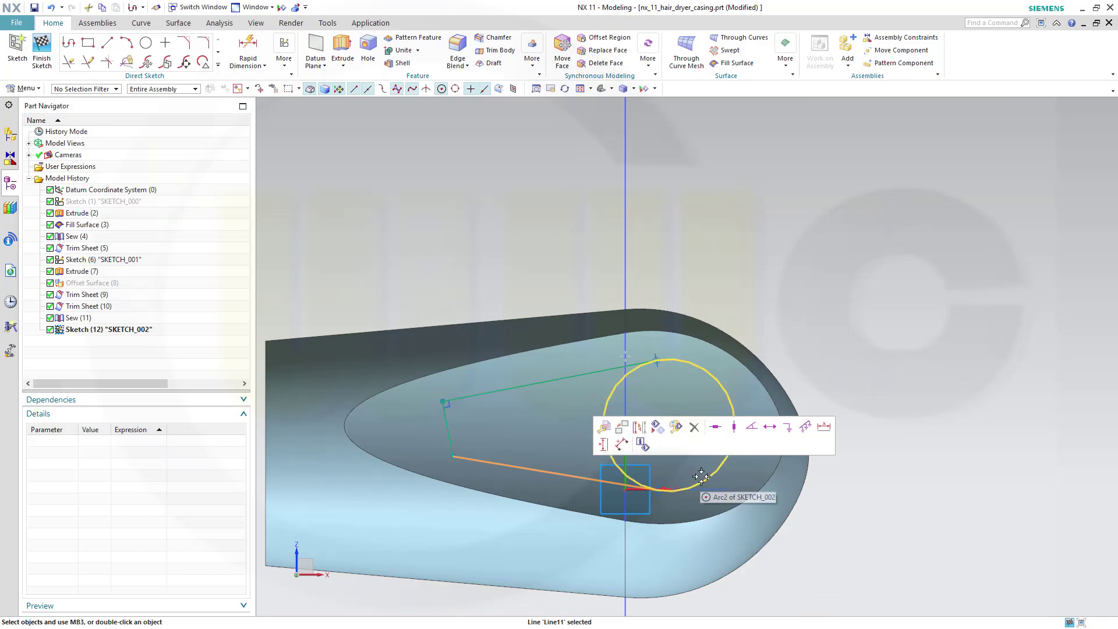
{"action": "left_click", "coordinate": [701, 485]}
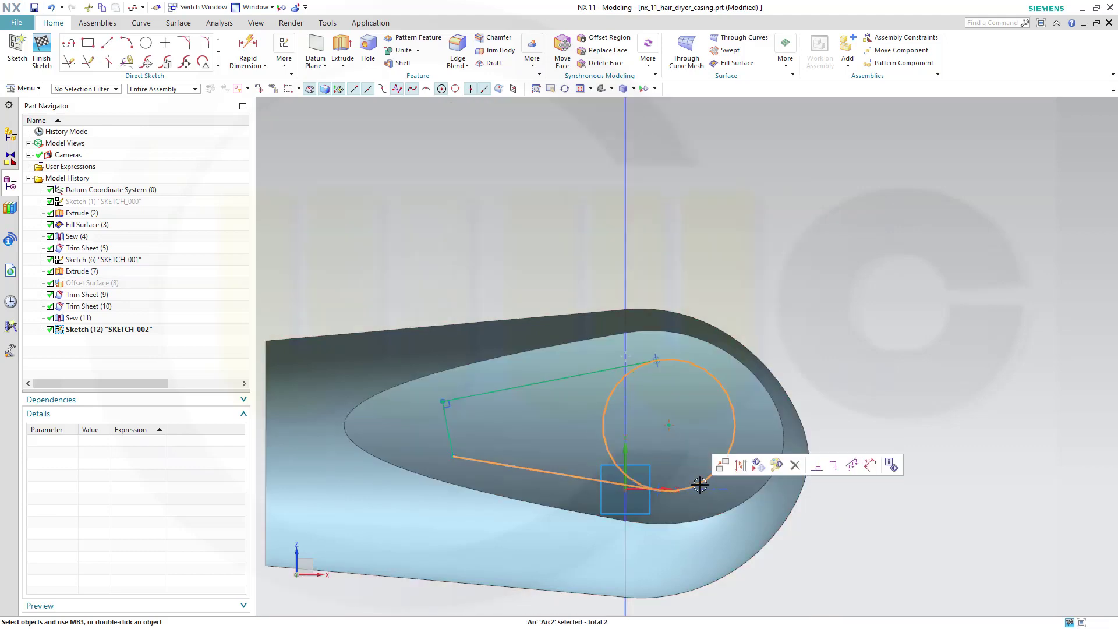
{"action": "key", "text": "Escape"}
{"action": "scroll", "coordinate": [679, 524], "scroll_direction": "up", "scroll_amount": 2}
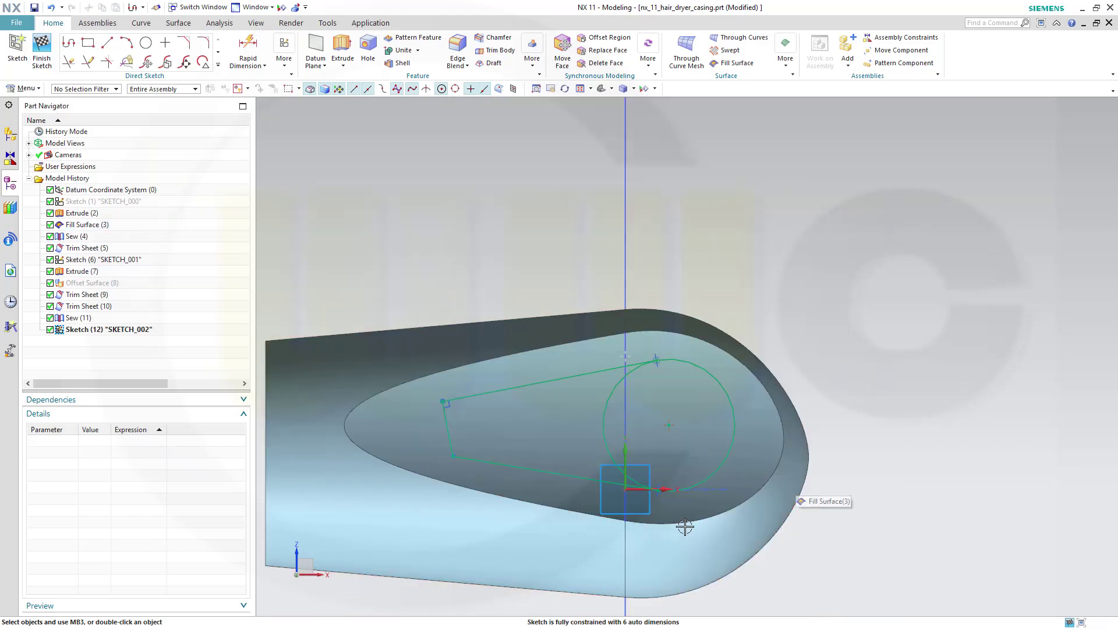
{"action": "scroll", "coordinate": [677, 505], "scroll_direction": "down", "scroll_amount": 3}
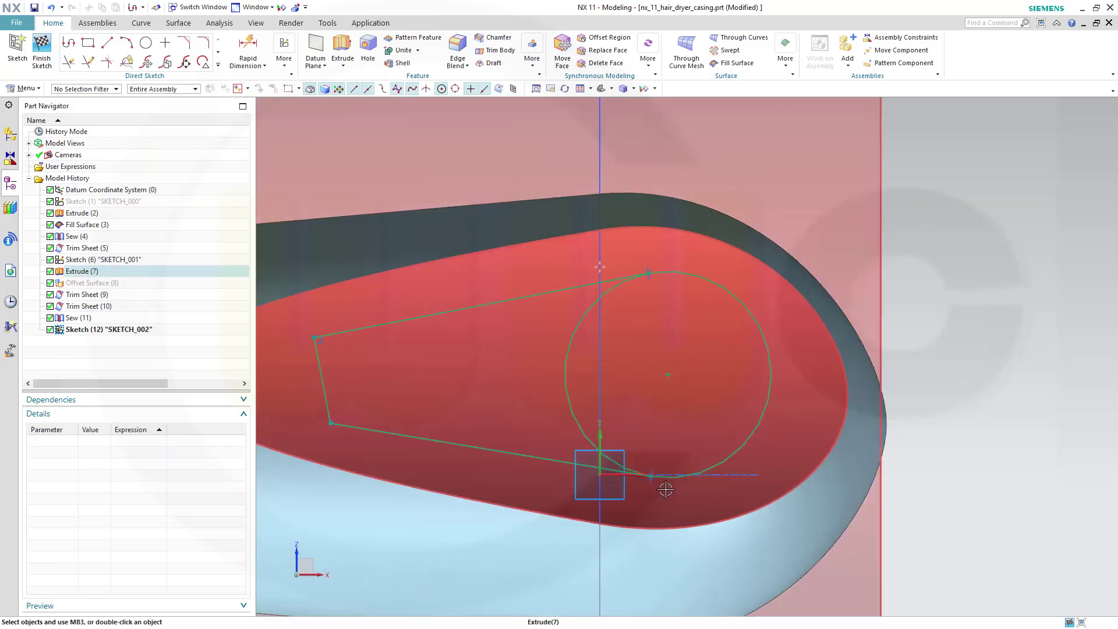
{"action": "scroll", "coordinate": [717, 436], "scroll_direction": "up", "scroll_amount": 1}
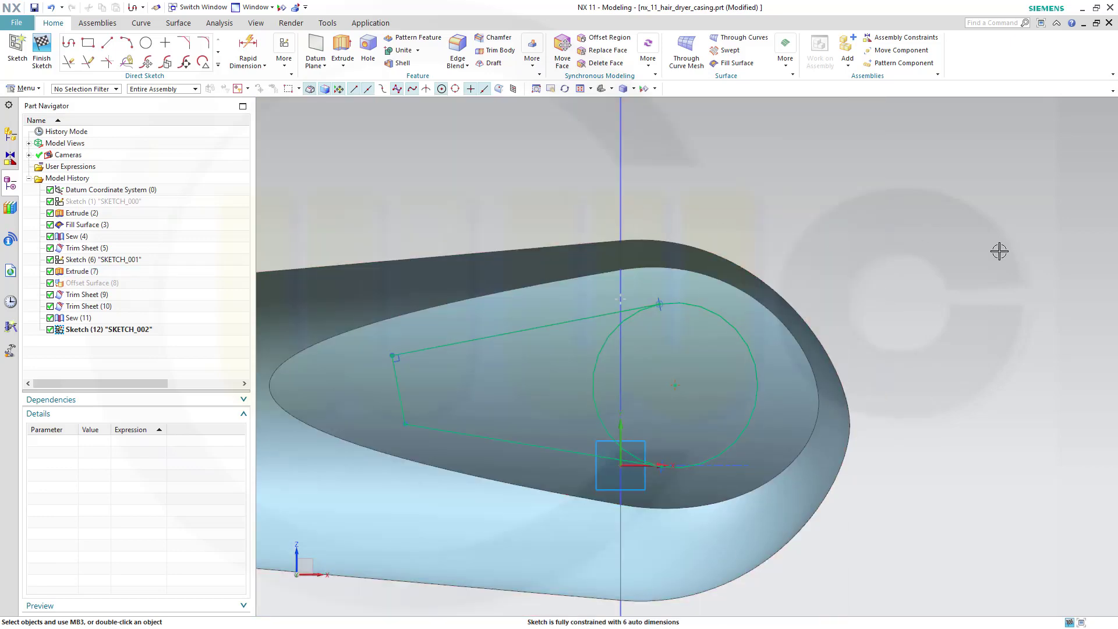
Step: Trim away the circle's inner arc between the two long lines with Quick Trim and finish the sketch
{"action": "left_click", "coordinate": [218, 65]}
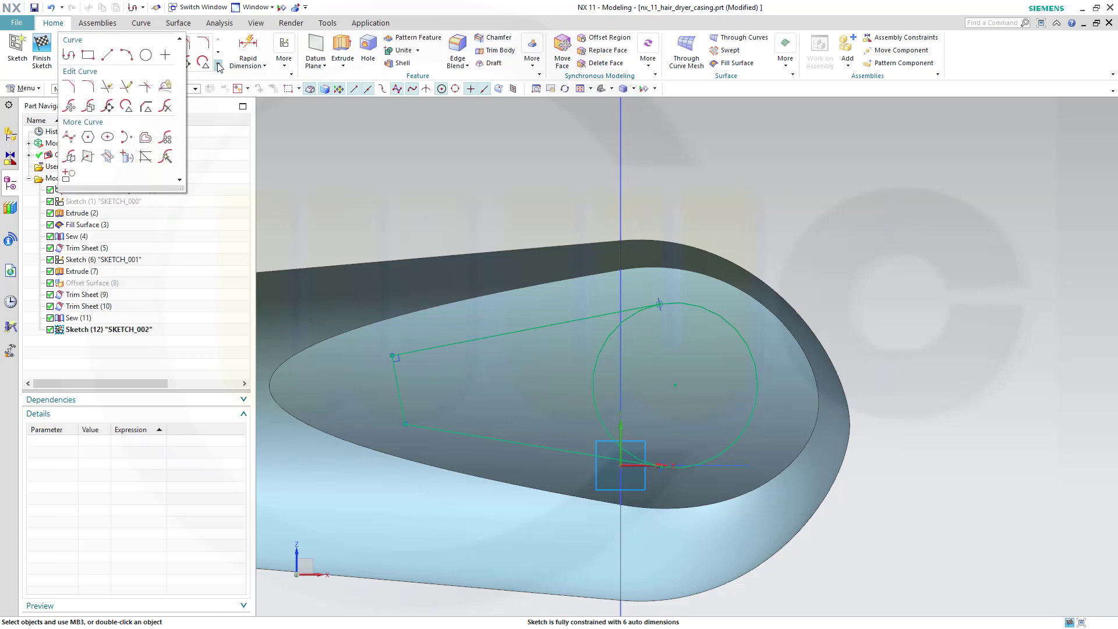
{"action": "left_click", "coordinate": [108, 88]}
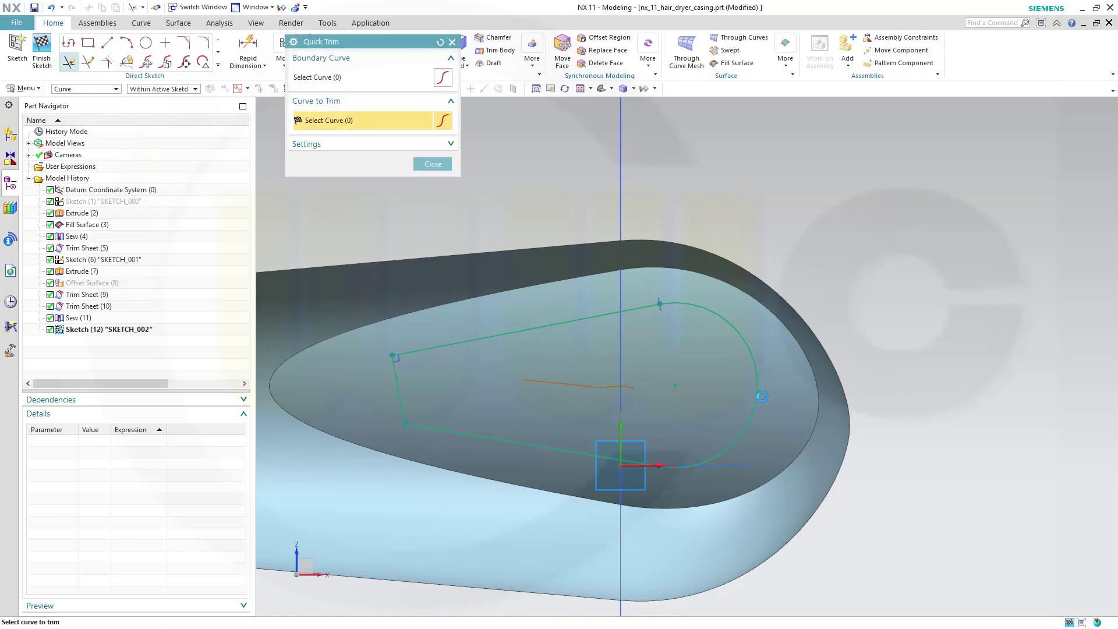
{"action": "left_click", "coordinate": [432, 165]}
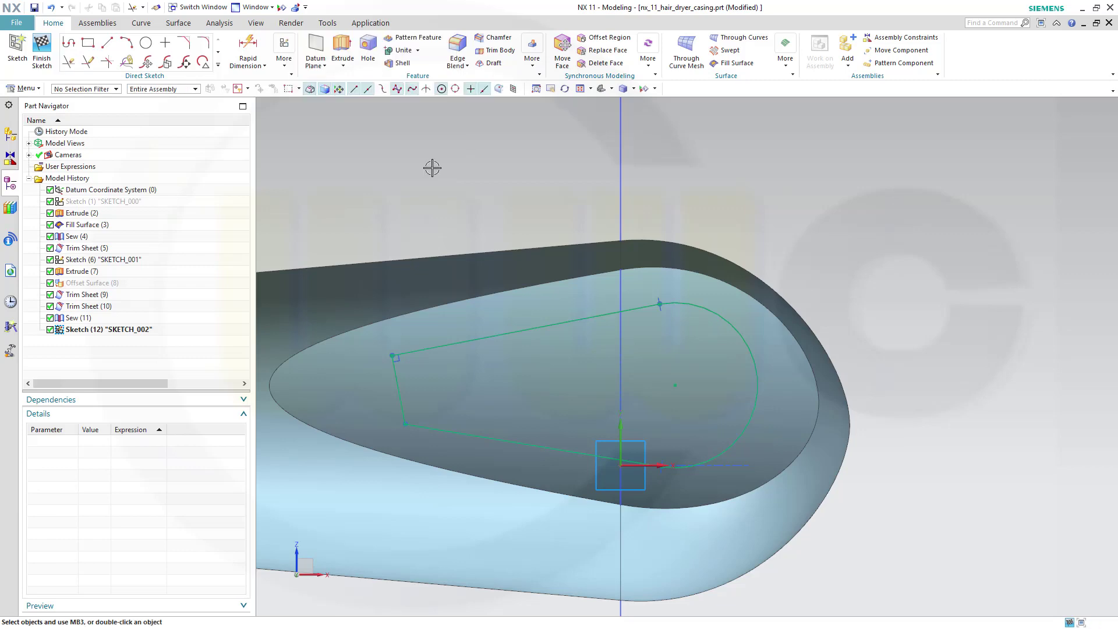
{"action": "left_click", "coordinate": [41, 49]}
Step: Extrude the closed sketch outline as a sheet body from 0 to 50 mm, reversing the direction so it passes through the recessed patch
{"action": "middle_click_drag", "start_coordinate": [783, 258], "coordinate": [604, 317]}
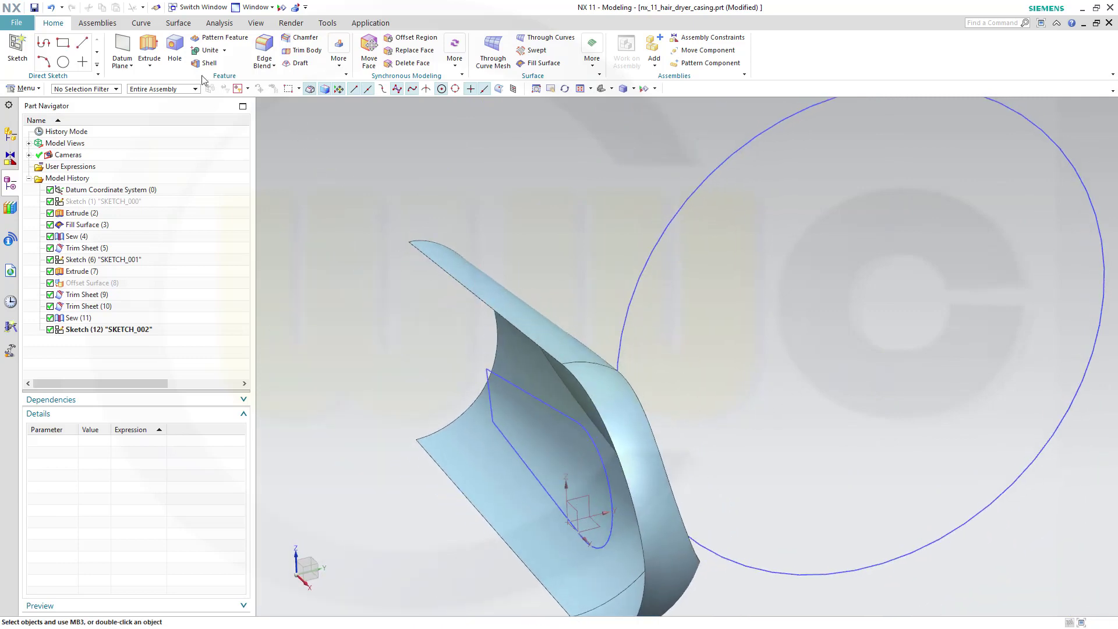
{"action": "left_click", "coordinate": [149, 49]}
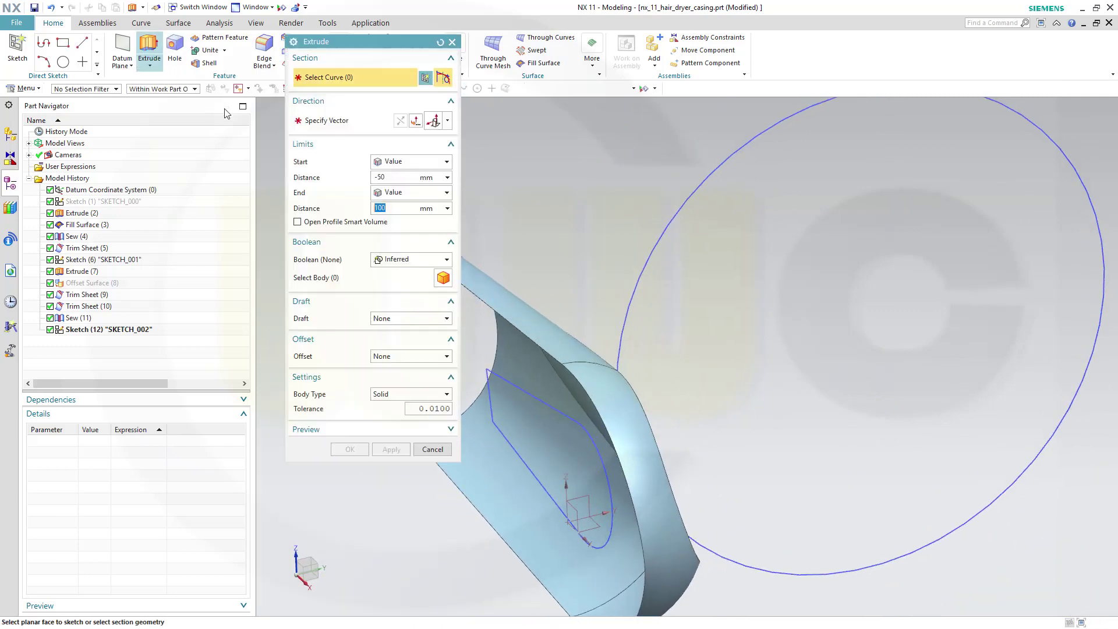
{"action": "left_click", "coordinate": [448, 398]}
{"action": "left_click", "coordinate": [422, 418]}
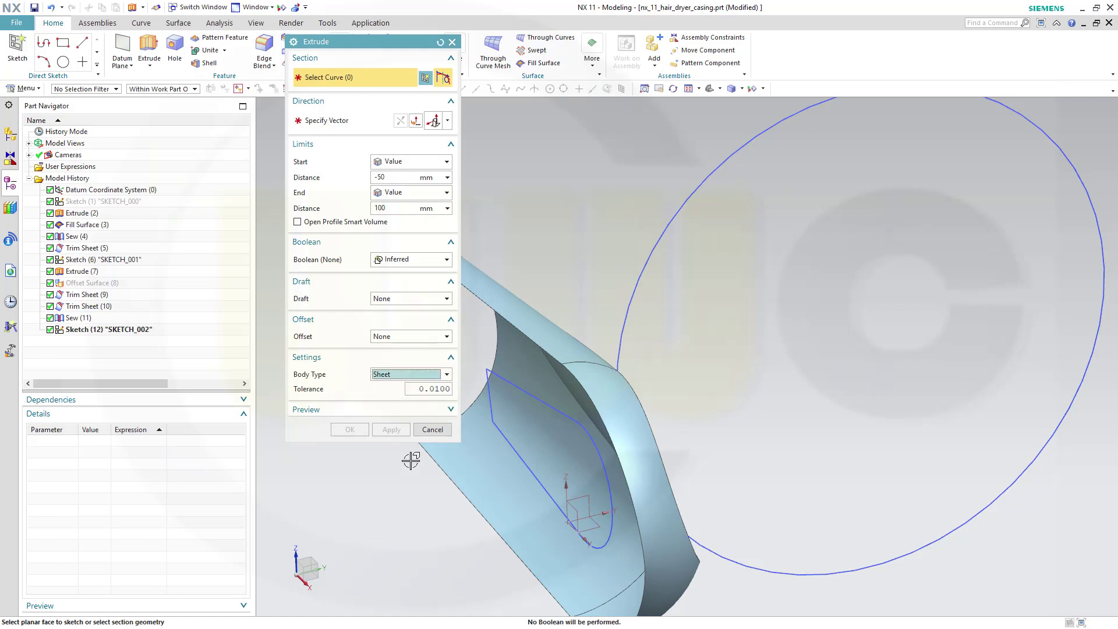
{"action": "left_click", "coordinate": [522, 393]}
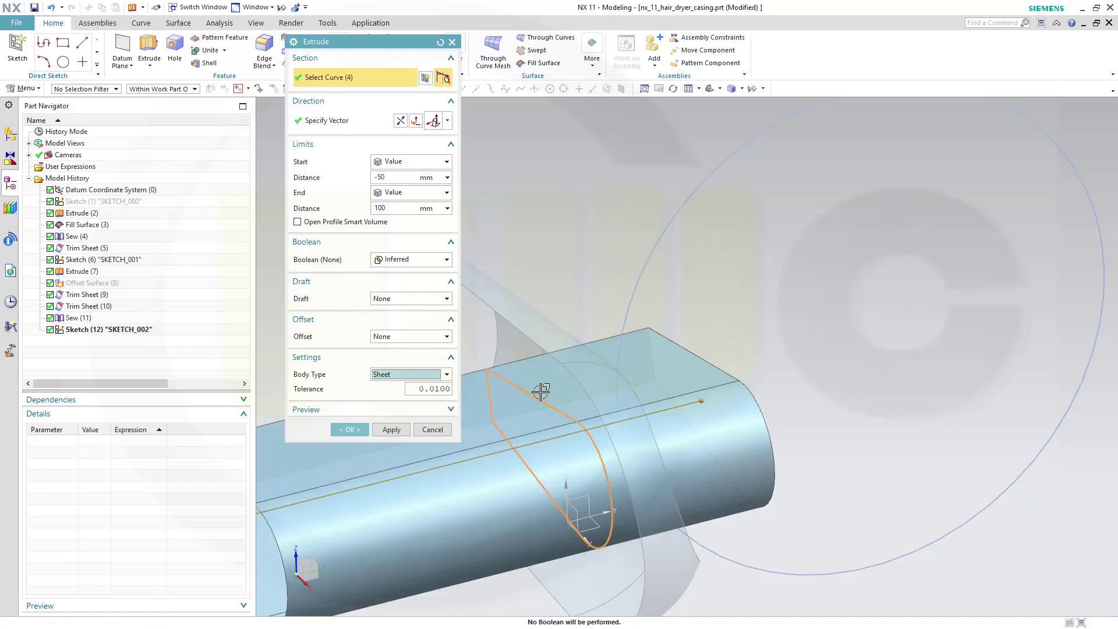
{"action": "left_click", "coordinate": [396, 178]}
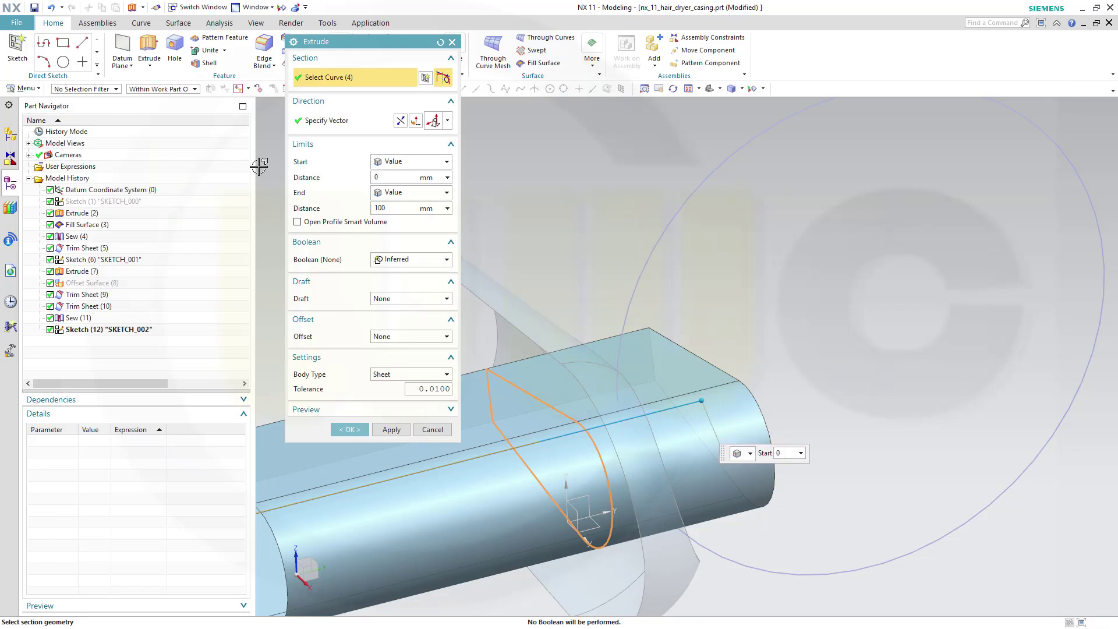
{"action": "type", "text": "0"}
{"action": "key", "text": "Tab"}
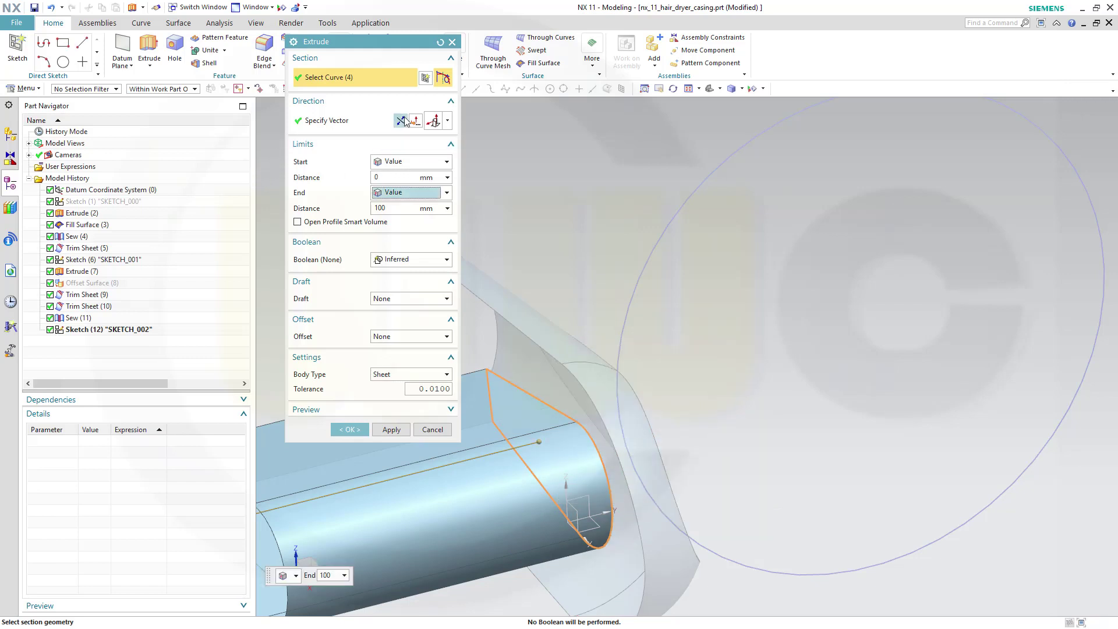
{"action": "left_click", "coordinate": [404, 120]}
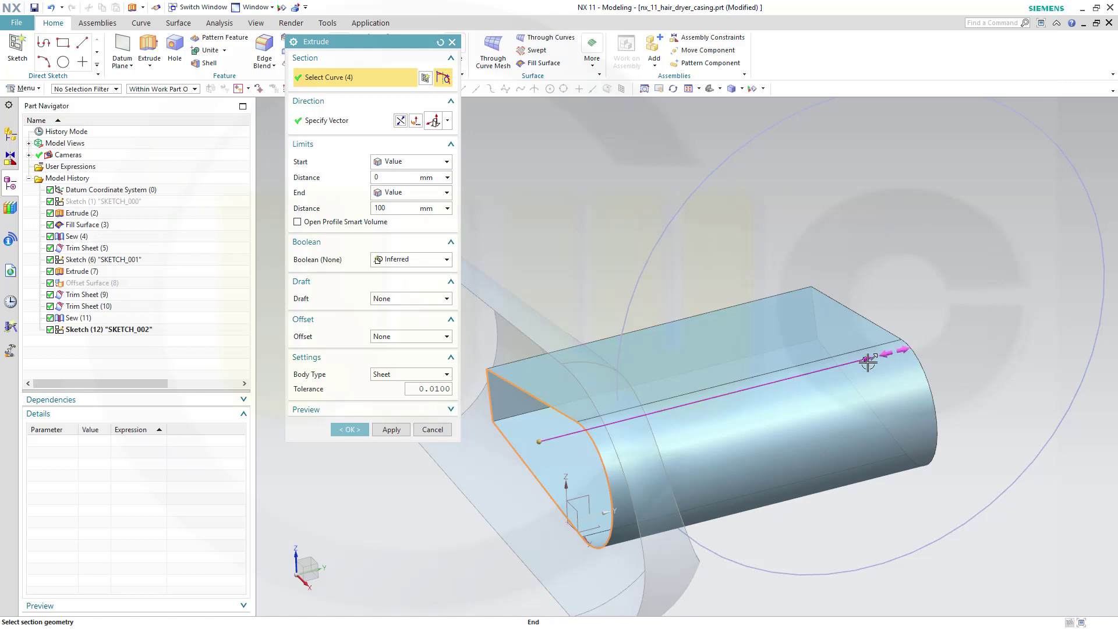
{"action": "left_click_drag", "start_coordinate": [866, 343], "coordinate": [701, 383]}
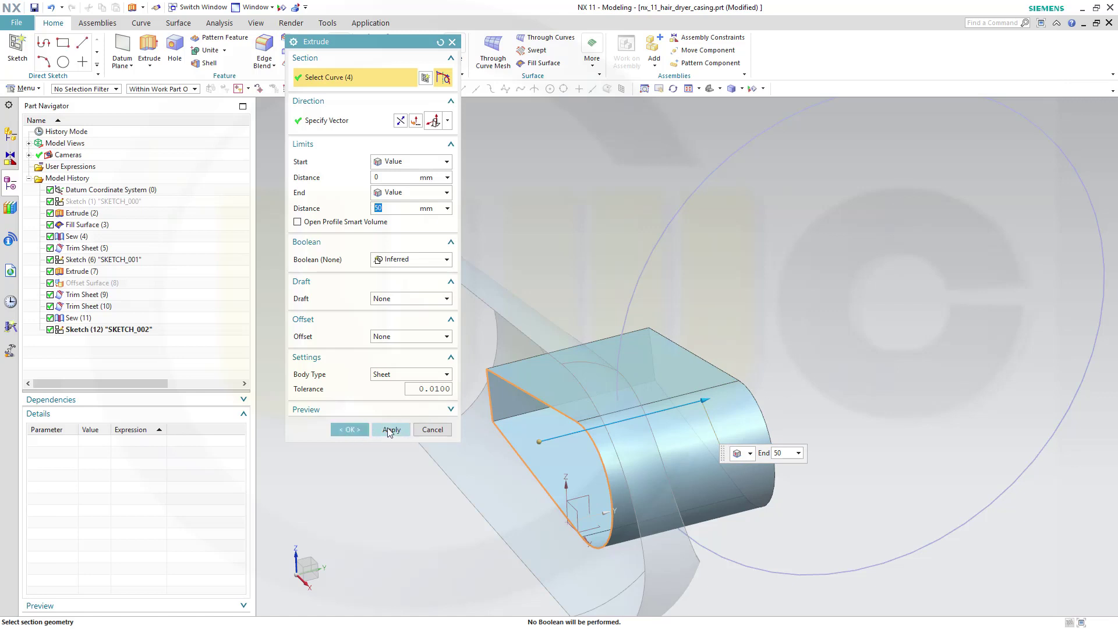
{"action": "left_click", "coordinate": [350, 433]}
Step: Show the hidden offset circular surface again alongside the shell and the extruded outline
{"action": "middle_click_drag", "start_coordinate": [593, 421], "coordinate": [575, 412]}
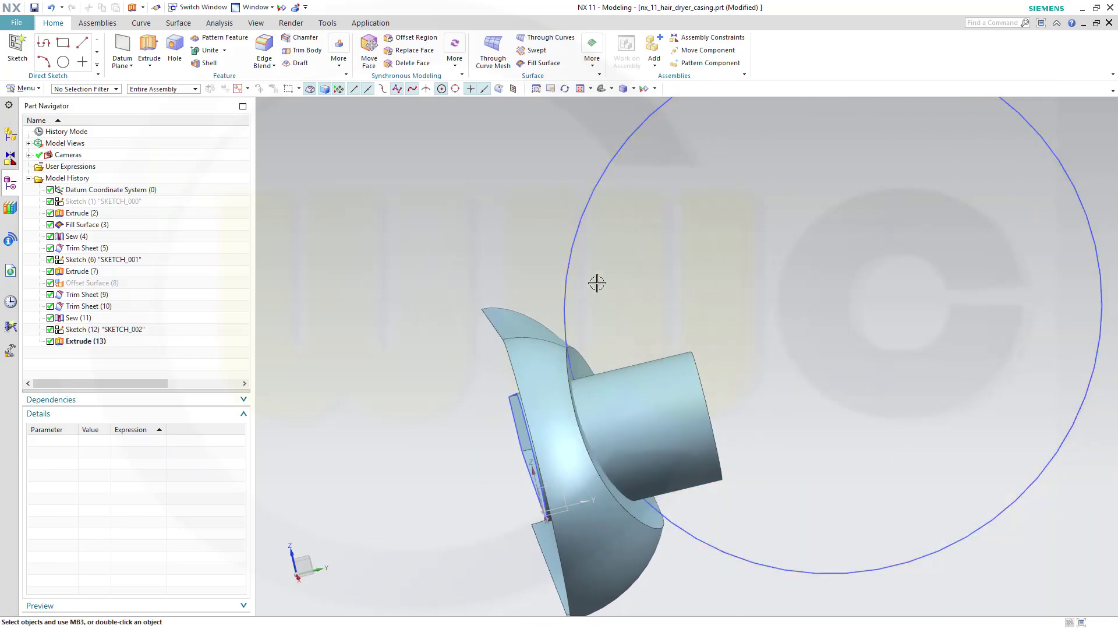
{"action": "right_click", "coordinate": [99, 290]}
{"action": "left_click", "coordinate": [129, 295]}
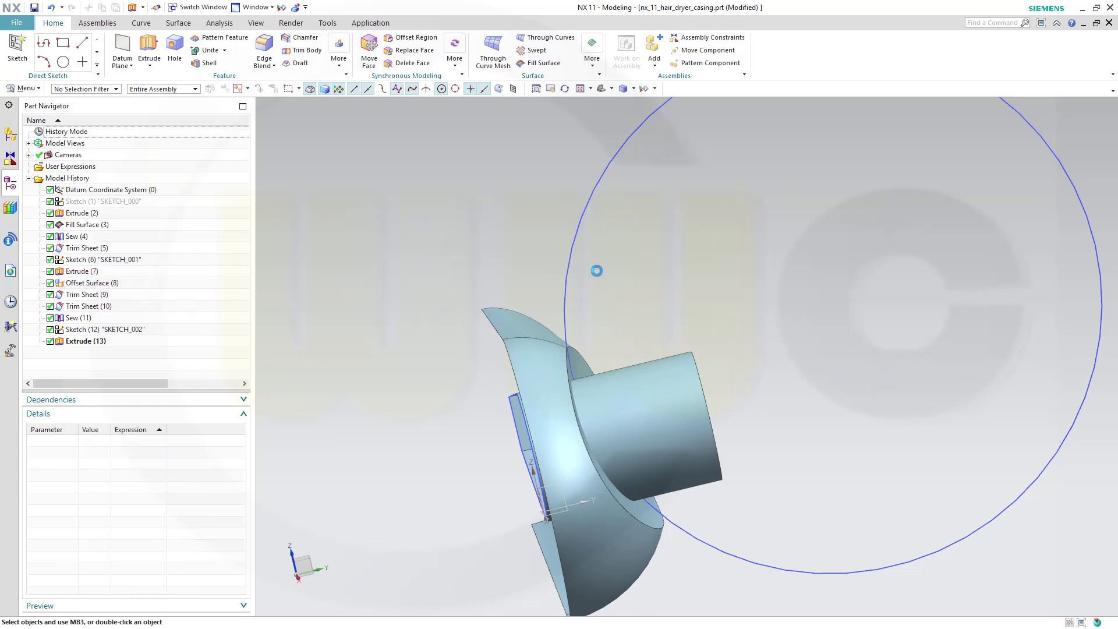
{"action": "middle_click_drag", "start_coordinate": [707, 221], "coordinate": [718, 226]}
{"action": "middle_click_drag", "start_coordinate": [709, 234], "coordinate": [696, 225]}
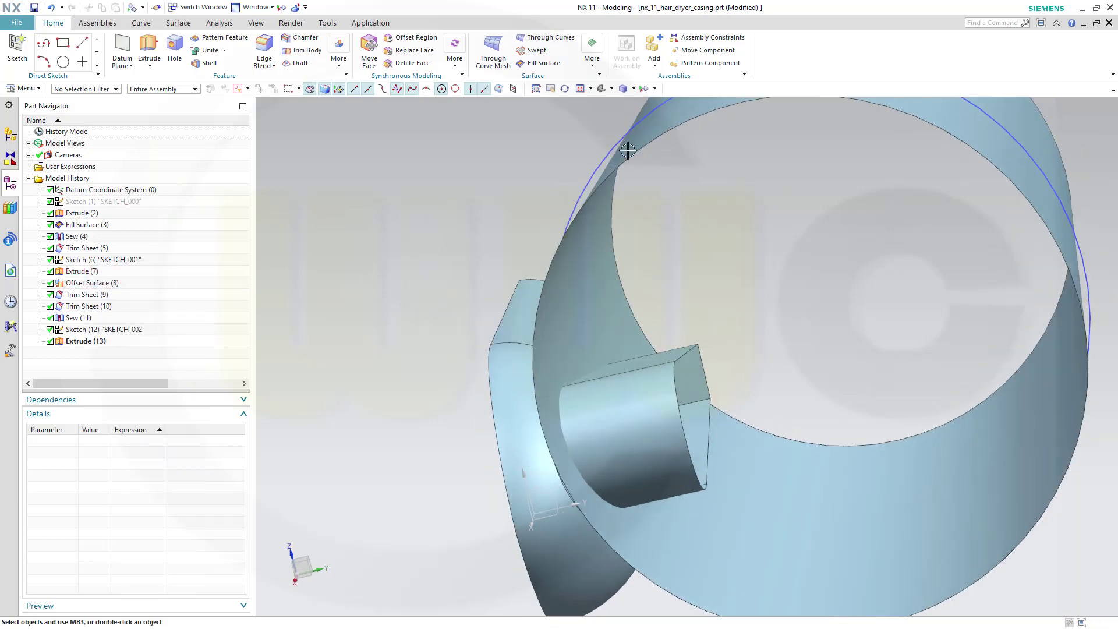
Step: Trim the extruded outline sheet with the offset circular surface as boundary, discarding the portion that projects inside the circle
{"action": "left_click", "coordinate": [178, 24]}
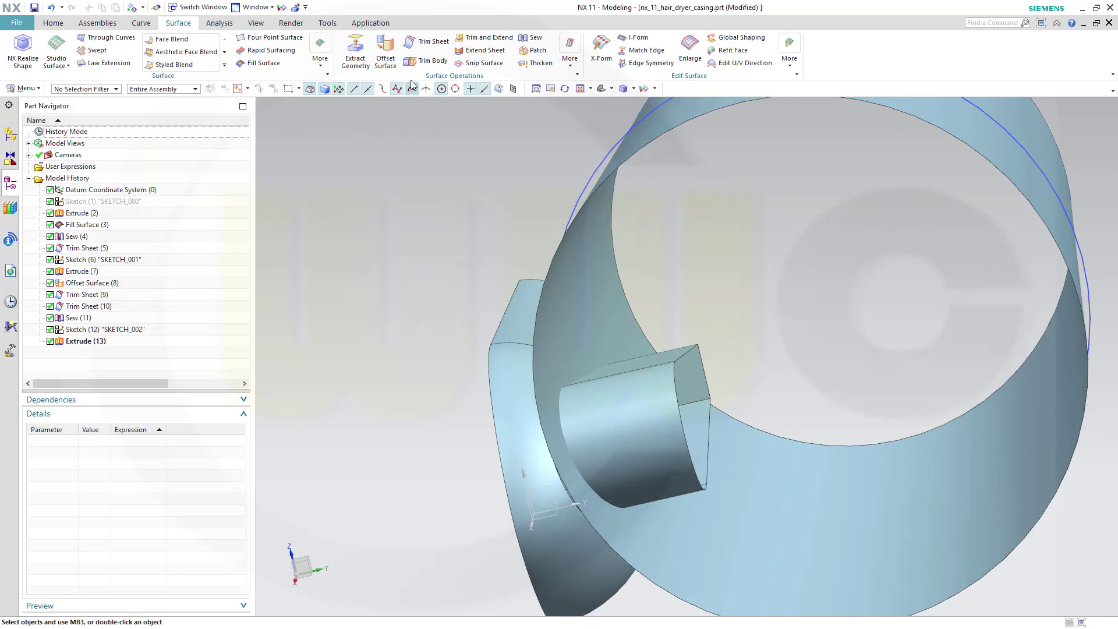
{"action": "left_click", "coordinate": [424, 42]}
{"action": "middle_click_drag", "start_coordinate": [724, 244], "coordinate": [736, 233]}
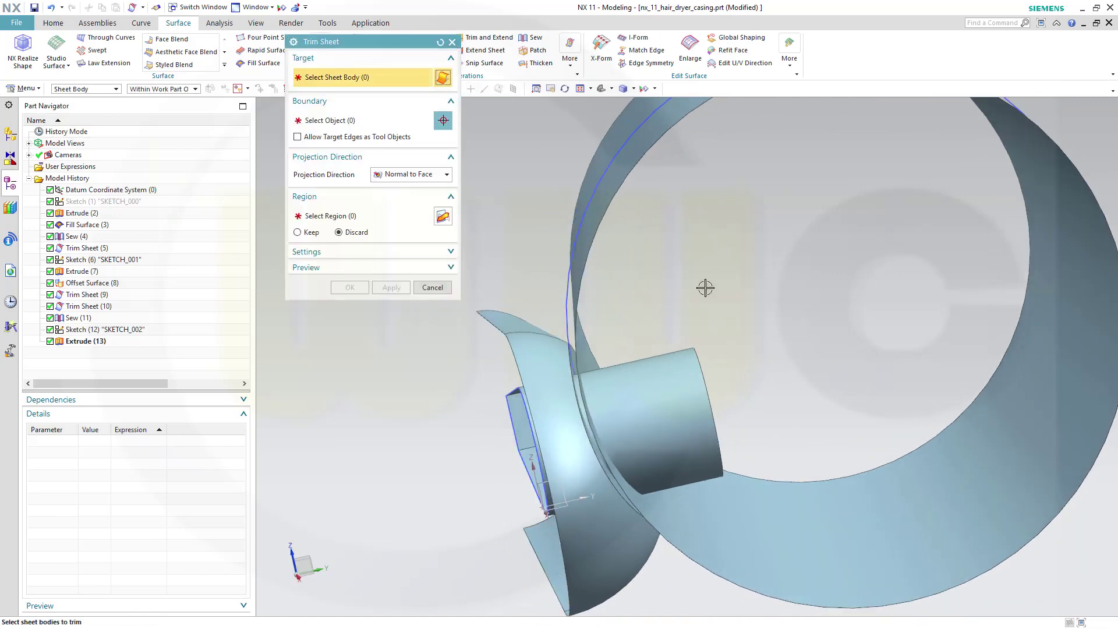
{"action": "left_click", "coordinate": [640, 385]}
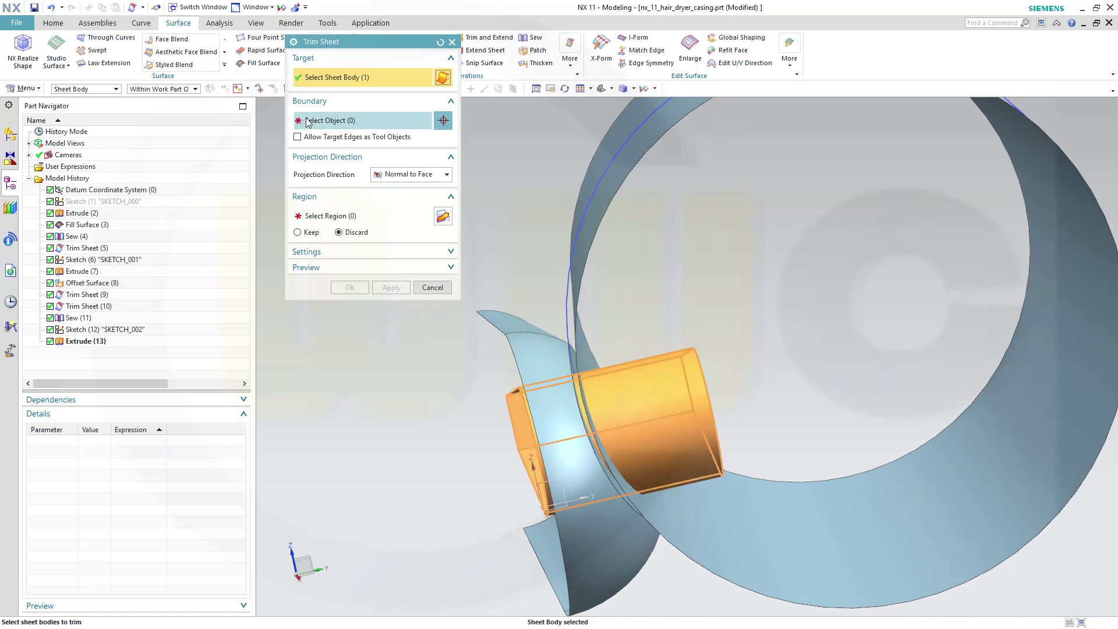
{"action": "left_click", "coordinate": [676, 230]}
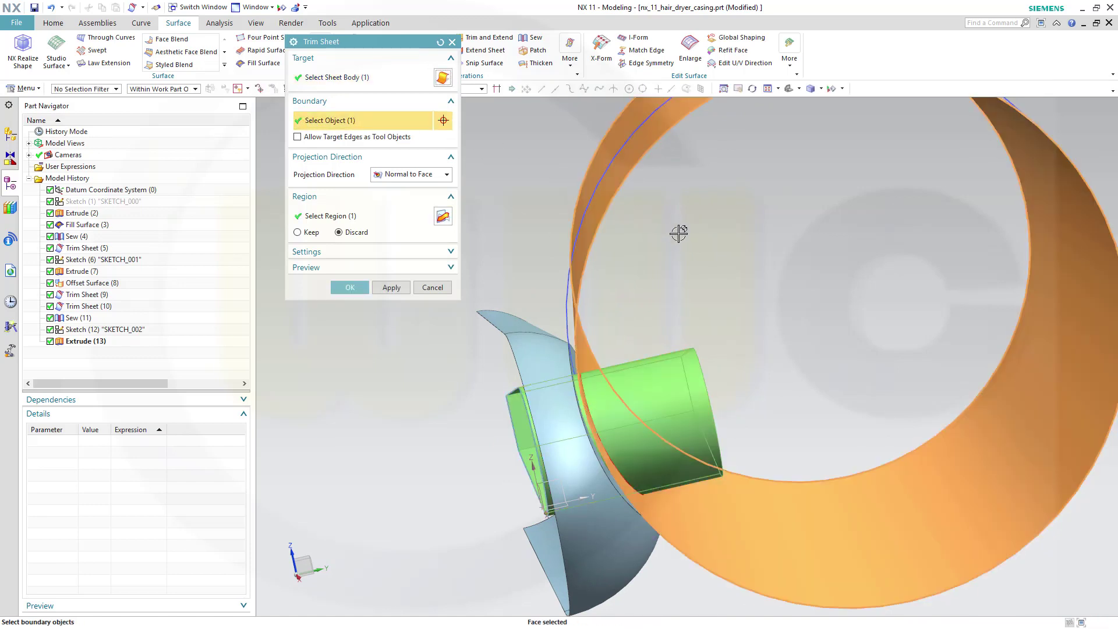
{"action": "left_click", "coordinate": [383, 288]}
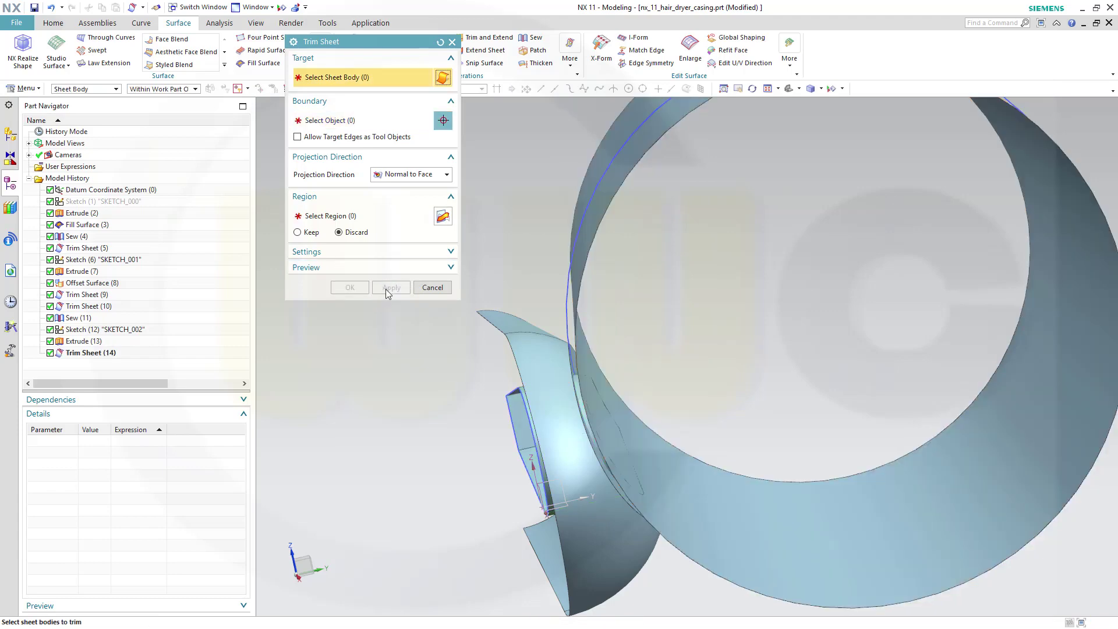
Step: Trim the offset circular surface with the four faces of the extruded outline, discarding the area outside the outline
{"action": "middle_click_drag", "start_coordinate": [660, 338], "coordinate": [662, 341]}
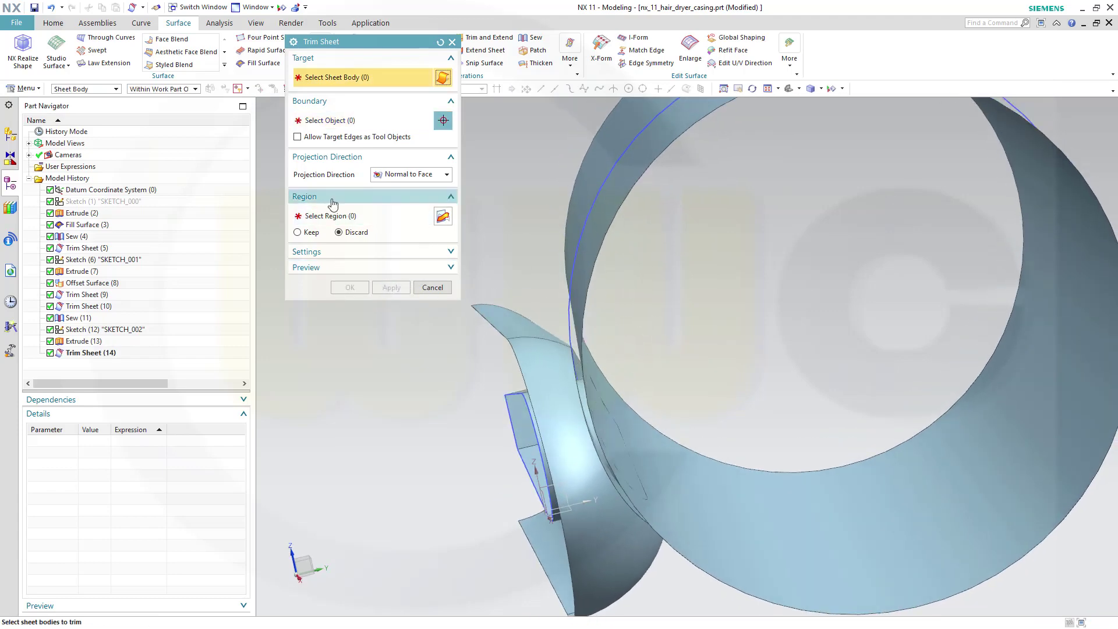
{"action": "left_click", "coordinate": [579, 183]}
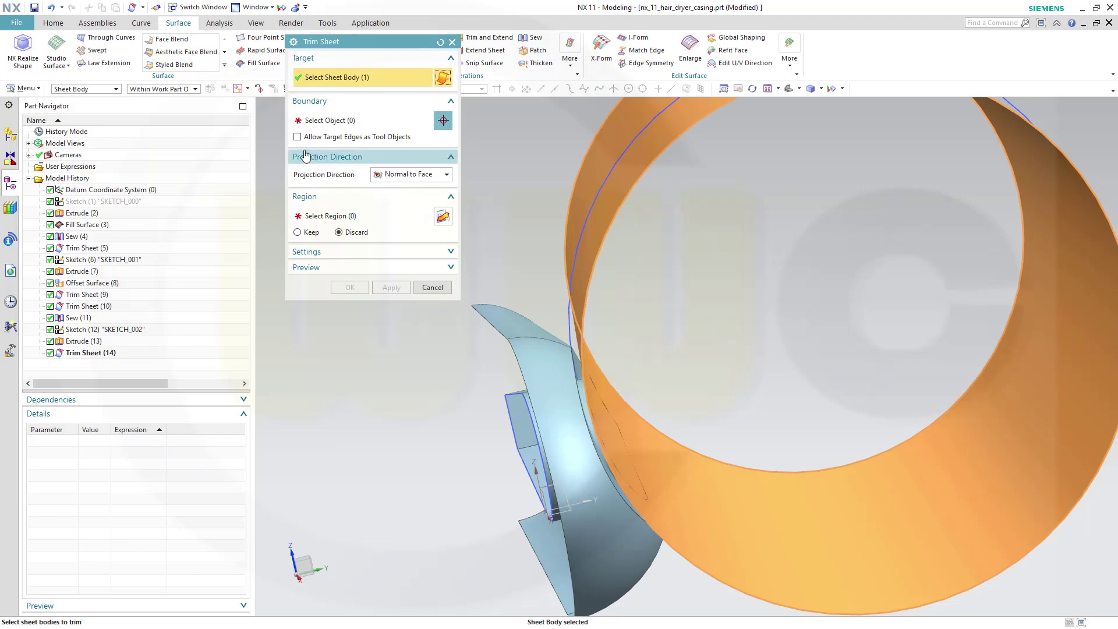
{"action": "left_click", "coordinate": [326, 121]}
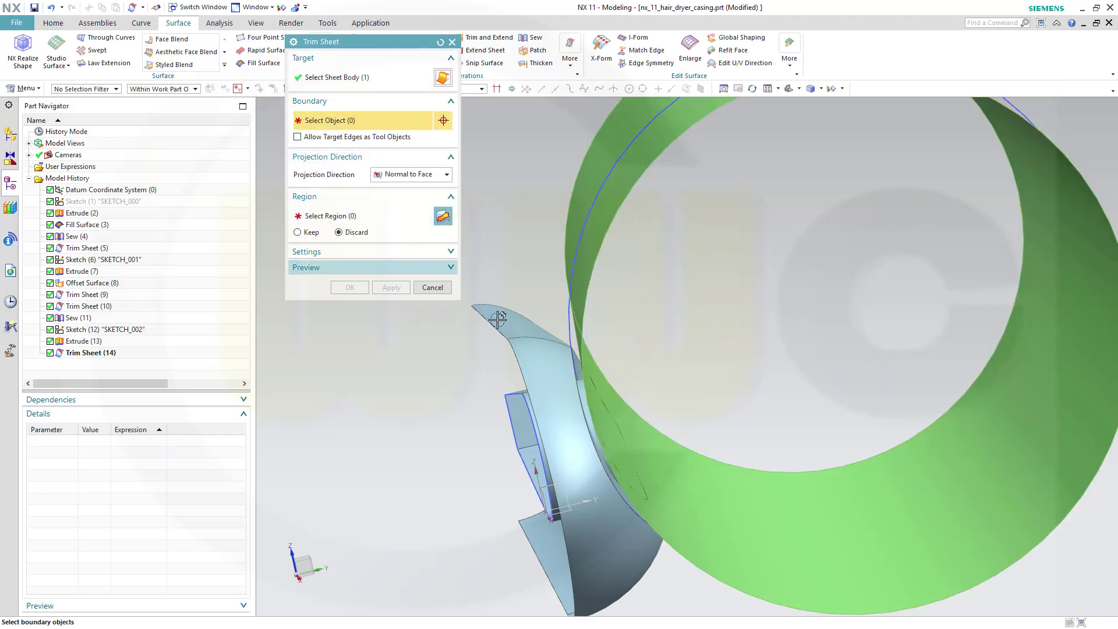
{"action": "scroll", "coordinate": [569, 474], "scroll_direction": "up", "scroll_amount": 2}
{"action": "scroll", "coordinate": [537, 384], "scroll_direction": "down", "scroll_amount": 5}
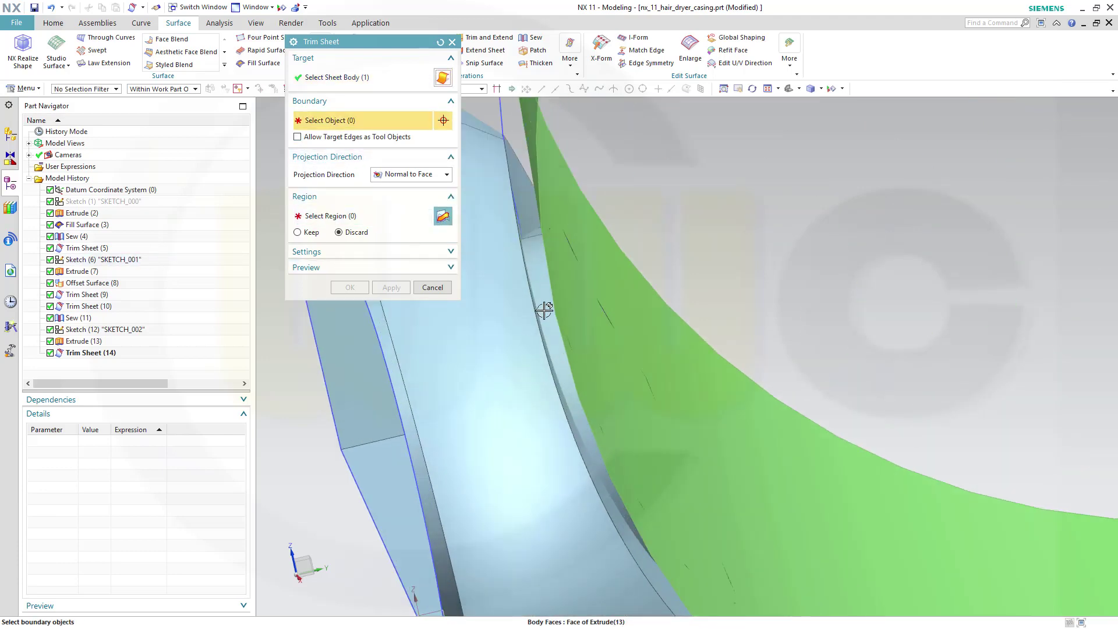
{"action": "left_click", "coordinate": [398, 386]}
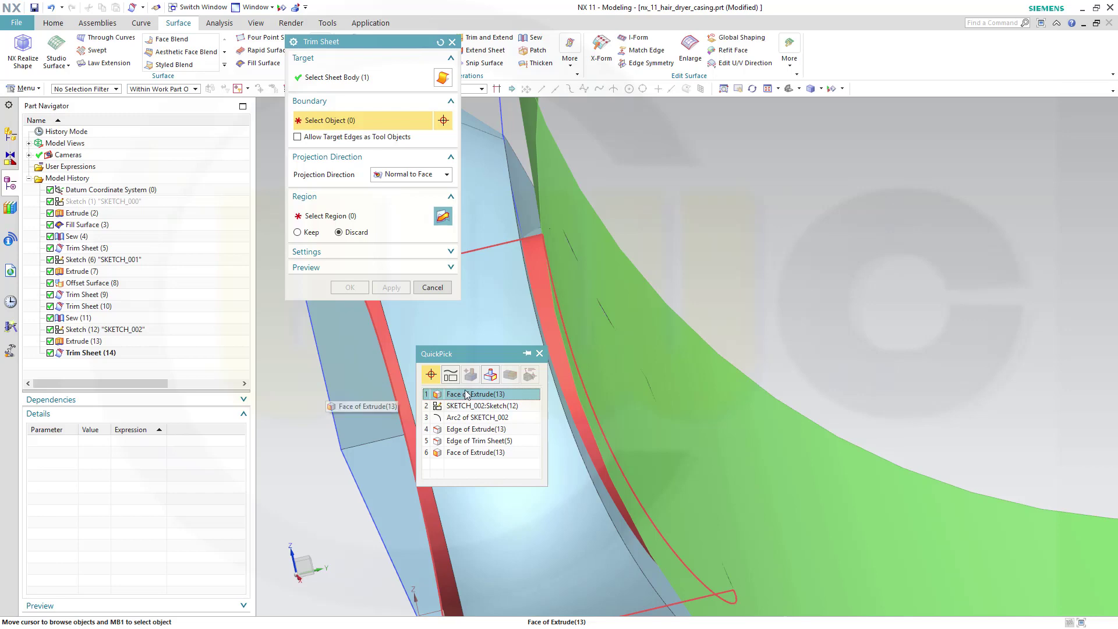
{"action": "left_click", "coordinate": [466, 394]}
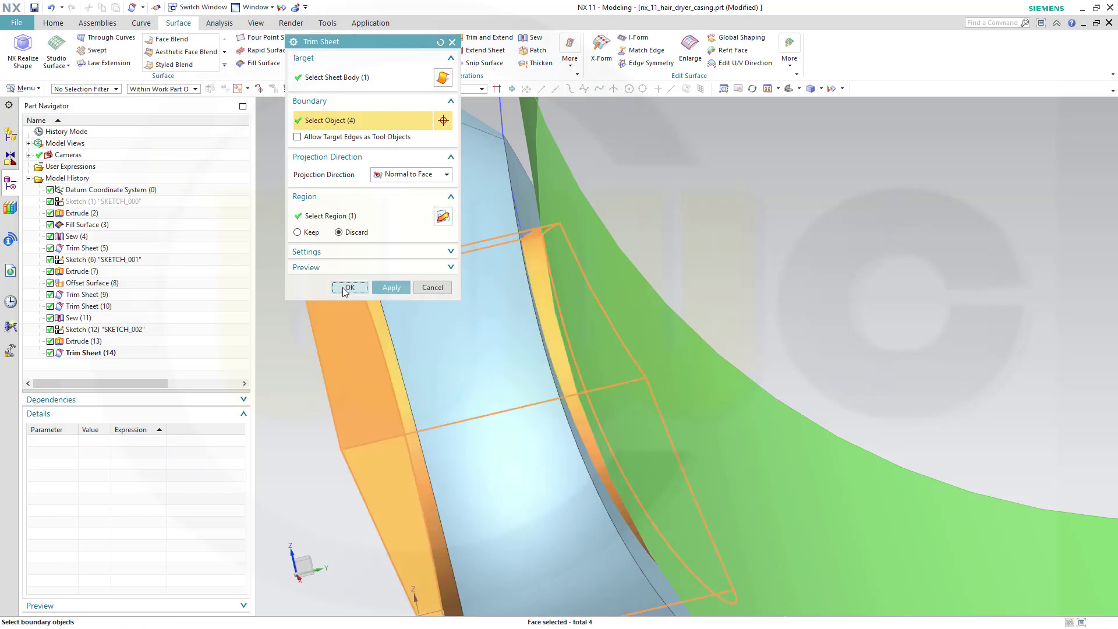
{"action": "left_click", "coordinate": [345, 288]}
Step: Trim the extruded outline sheet with the three connected shell faces as boundary, discarding the portion outside the recessed patch
{"action": "middle_click_drag", "start_coordinate": [584, 292], "coordinate": [629, 297]}
{"action": "scroll", "coordinate": [589, 334], "scroll_direction": "up", "scroll_amount": 3}
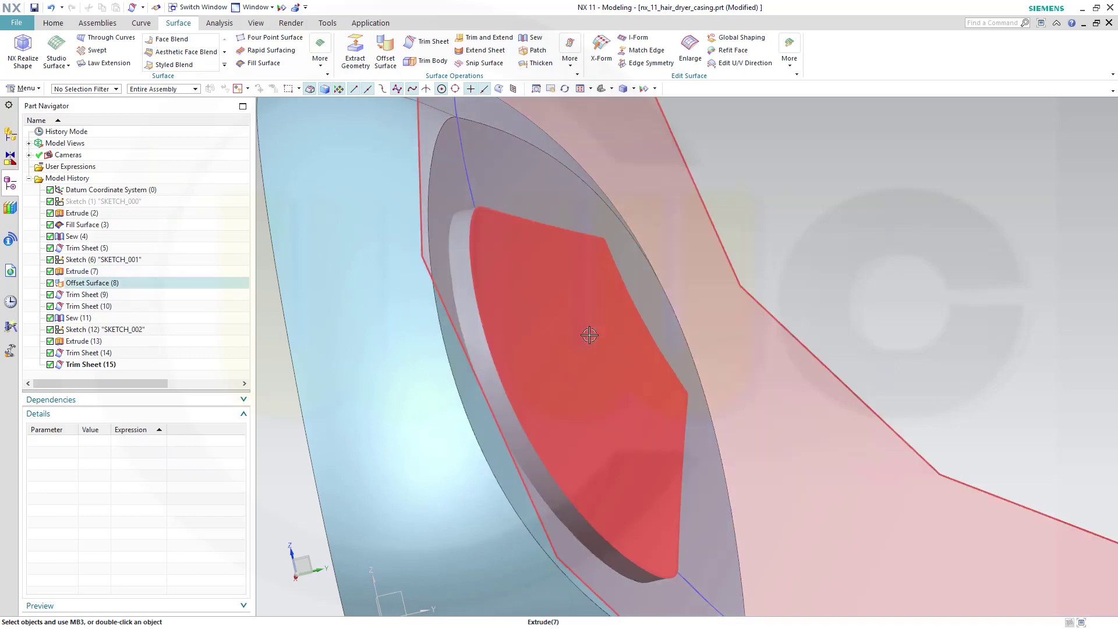
{"action": "scroll", "coordinate": [589, 334], "scroll_direction": "down", "scroll_amount": 3}
{"action": "middle_click_drag", "start_coordinate": [589, 335], "coordinate": [614, 332]}
{"action": "scroll", "coordinate": [582, 147], "scroll_direction": "up", "scroll_amount": 3}
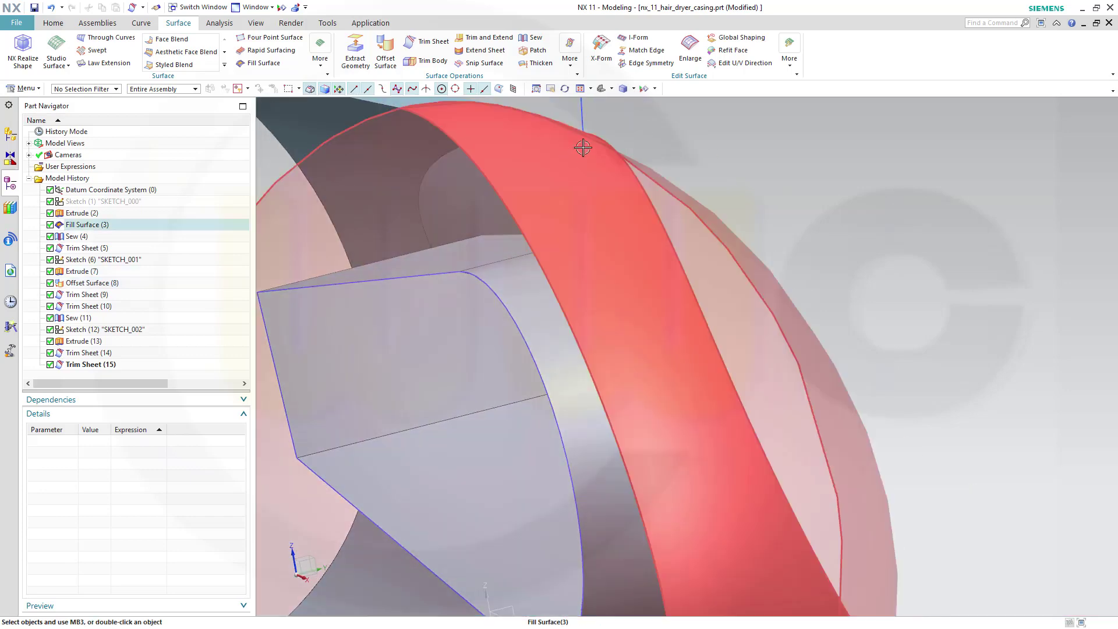
{"action": "left_click", "coordinate": [427, 42]}
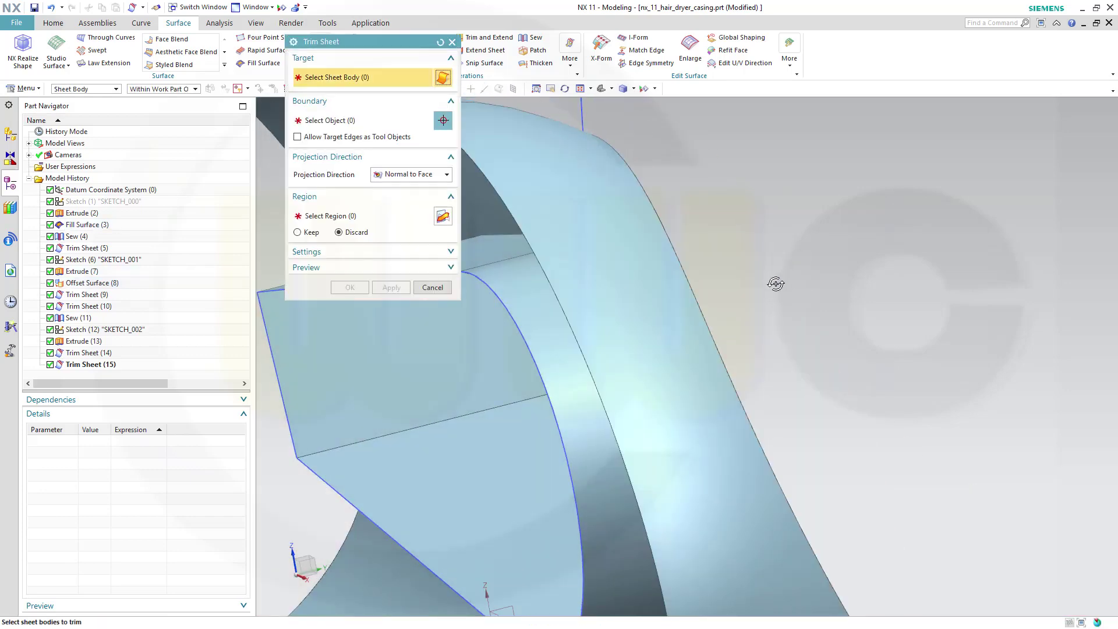
{"action": "middle_click_drag", "start_coordinate": [775, 284], "coordinate": [779, 291]}
{"action": "left_click", "coordinate": [394, 340]}
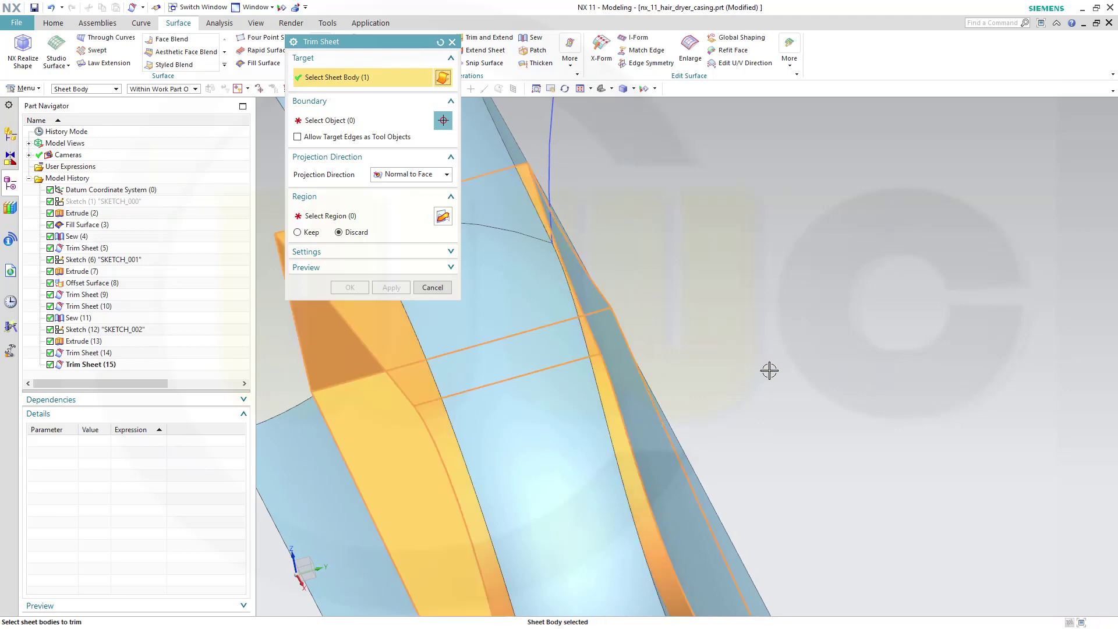
{"action": "middle_click_drag", "start_coordinate": [769, 370], "coordinate": [742, 361]}
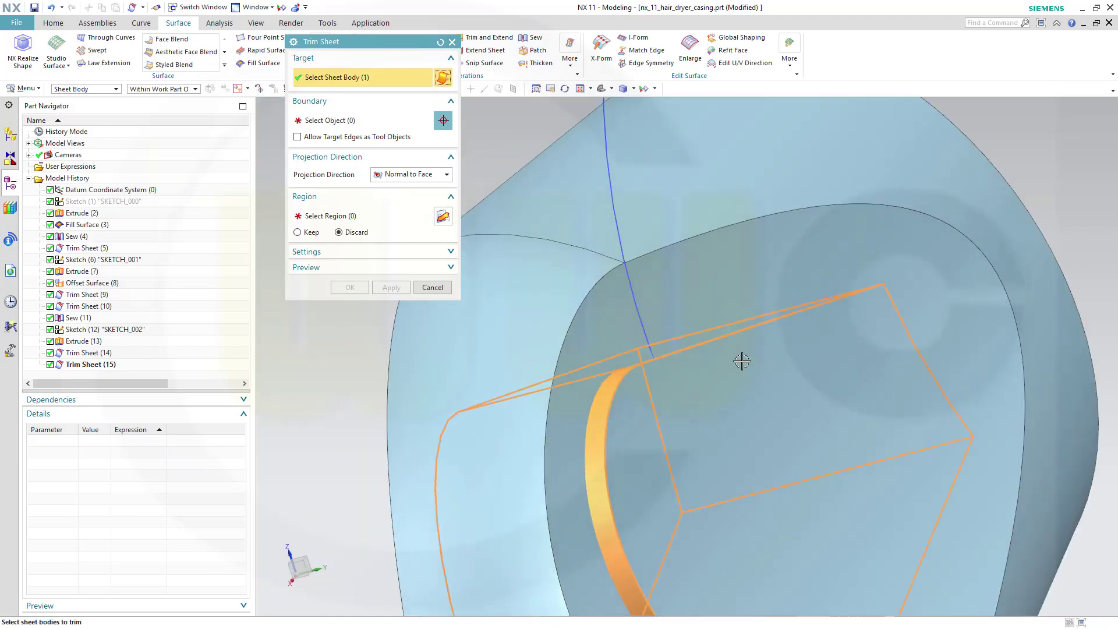
{"action": "left_click", "coordinate": [343, 121]}
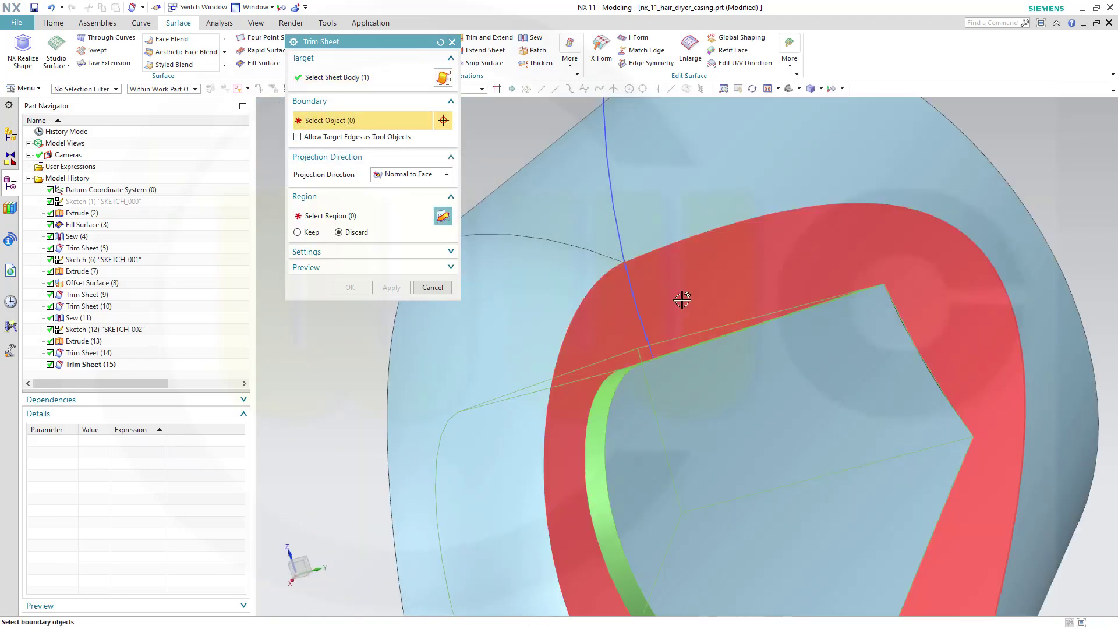
{"action": "left_click", "coordinate": [682, 299]}
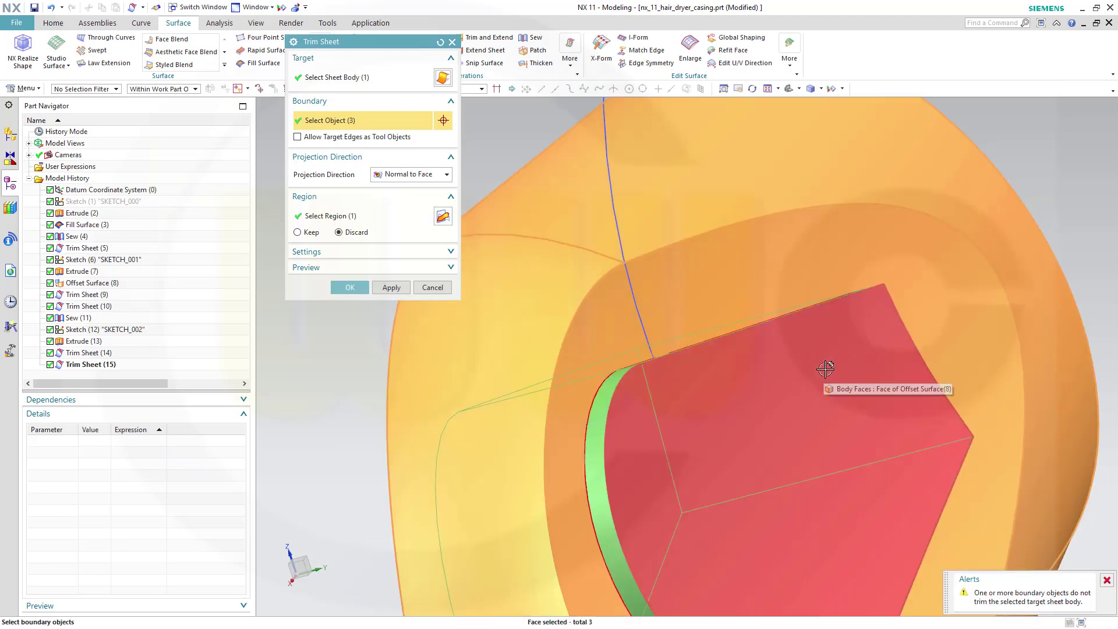
{"action": "middle_click_drag", "start_coordinate": [973, 429], "coordinate": [885, 341]}
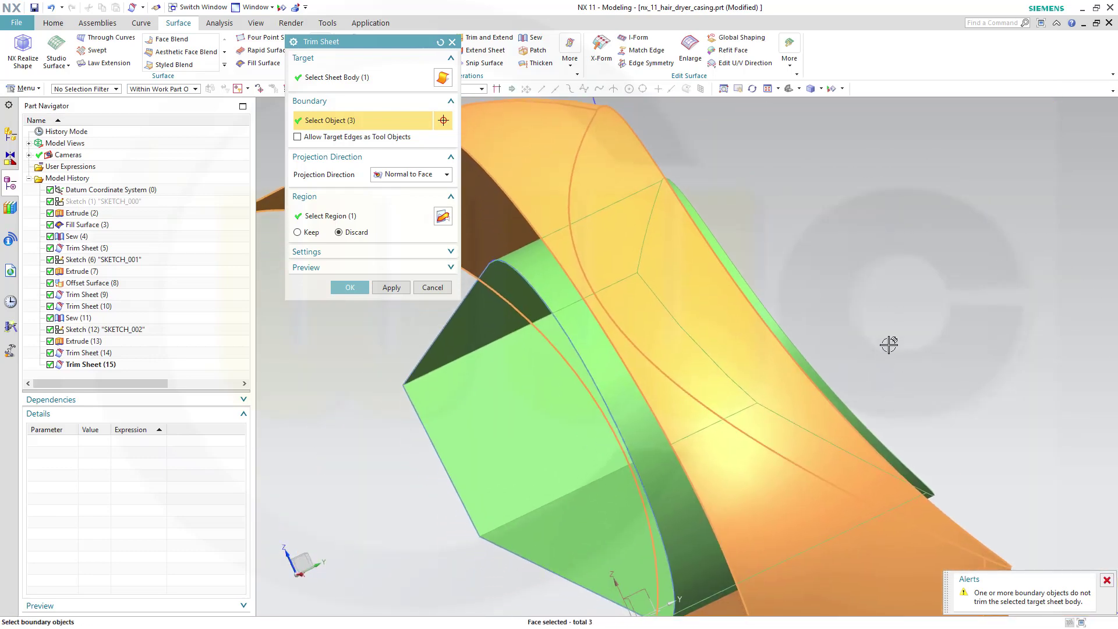
{"action": "middle_click", "coordinate": [886, 341]}
Step: Trim the shell with the four remaining outline wall faces as boundary, using the Keep region option to open the recessed patch
{"action": "middle_click_drag", "start_coordinate": [623, 325], "coordinate": [783, 364]}
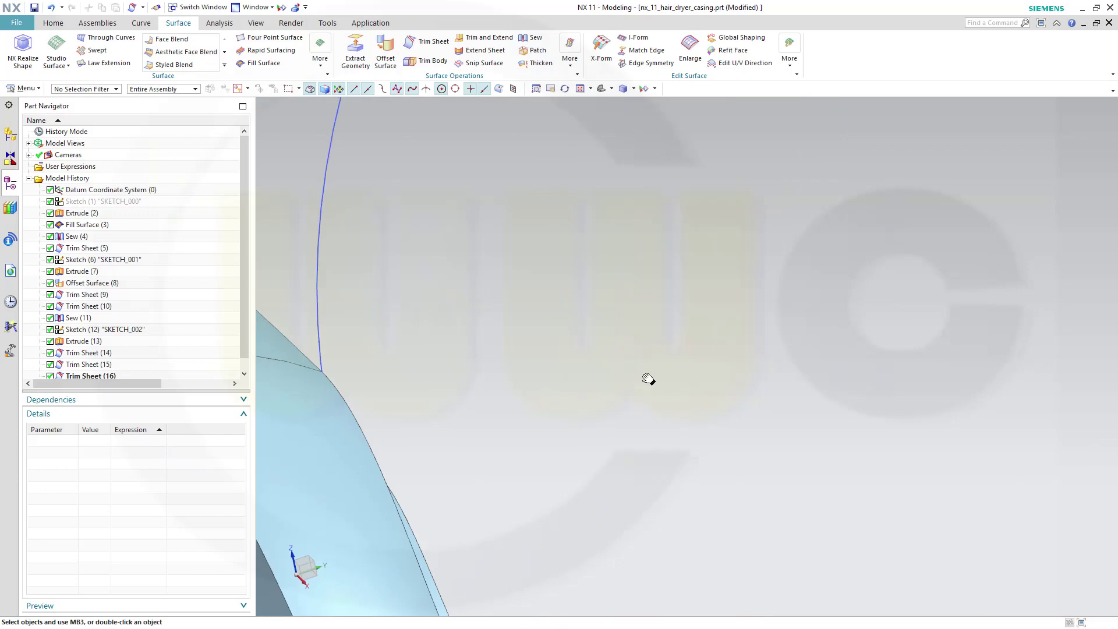
{"action": "middle_click_drag", "start_coordinate": [646, 379], "coordinate": [819, 369]}
{"action": "scroll", "coordinate": [825, 356], "scroll_direction": "down", "scroll_amount": 2}
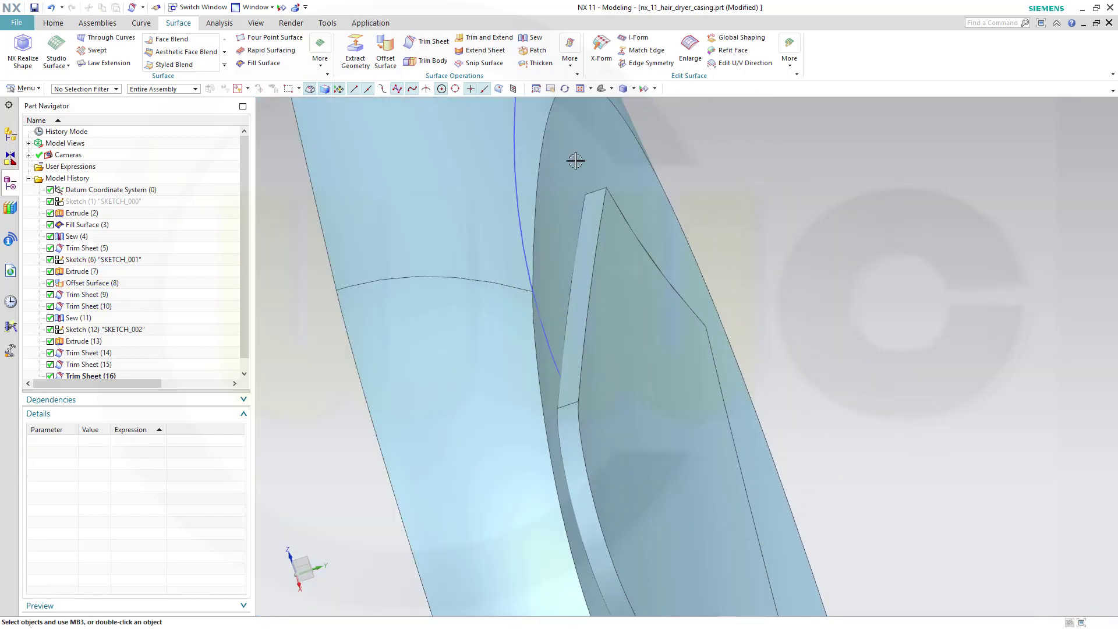
{"action": "left_click", "coordinate": [430, 42]}
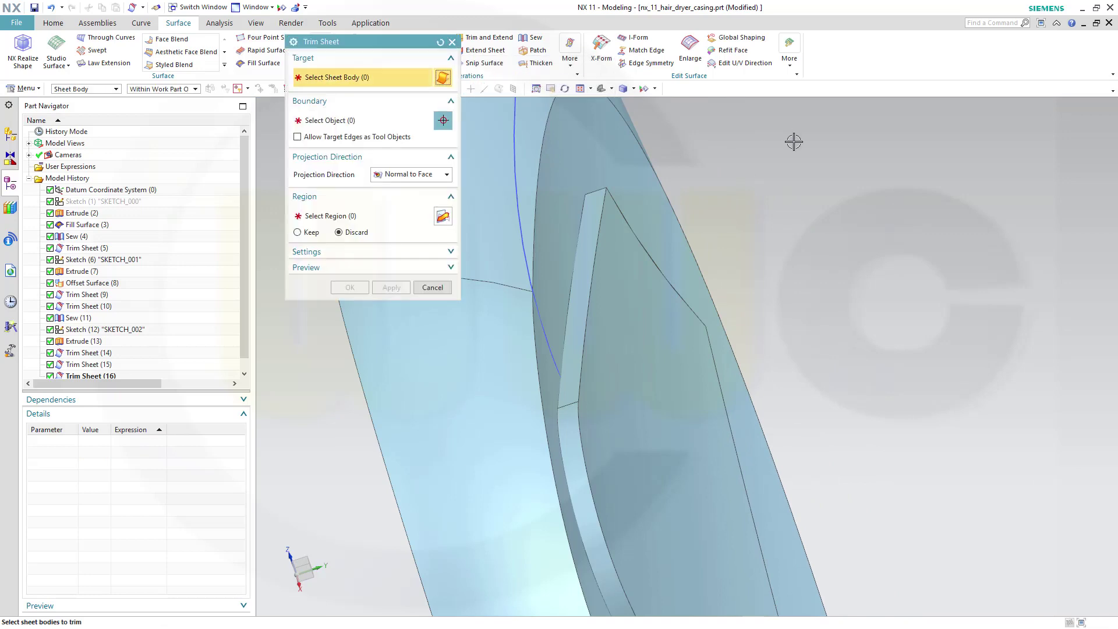
{"action": "left_click_drag", "start_coordinate": [387, 40], "coordinate": [337, 142]}
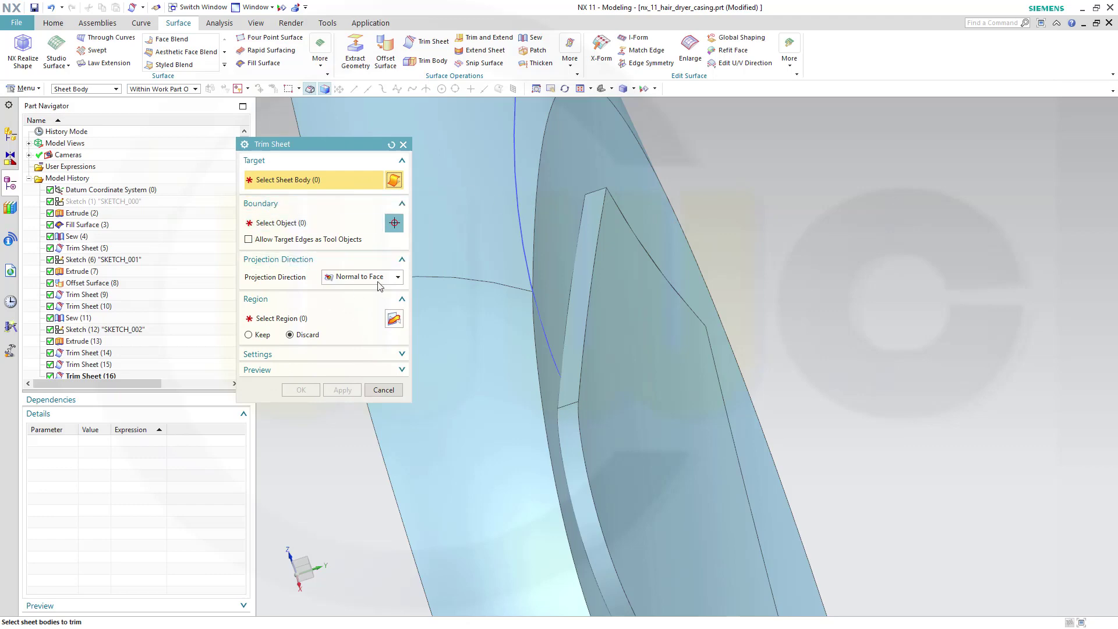
{"action": "scroll", "coordinate": [809, 262], "scroll_direction": "down", "scroll_amount": 3}
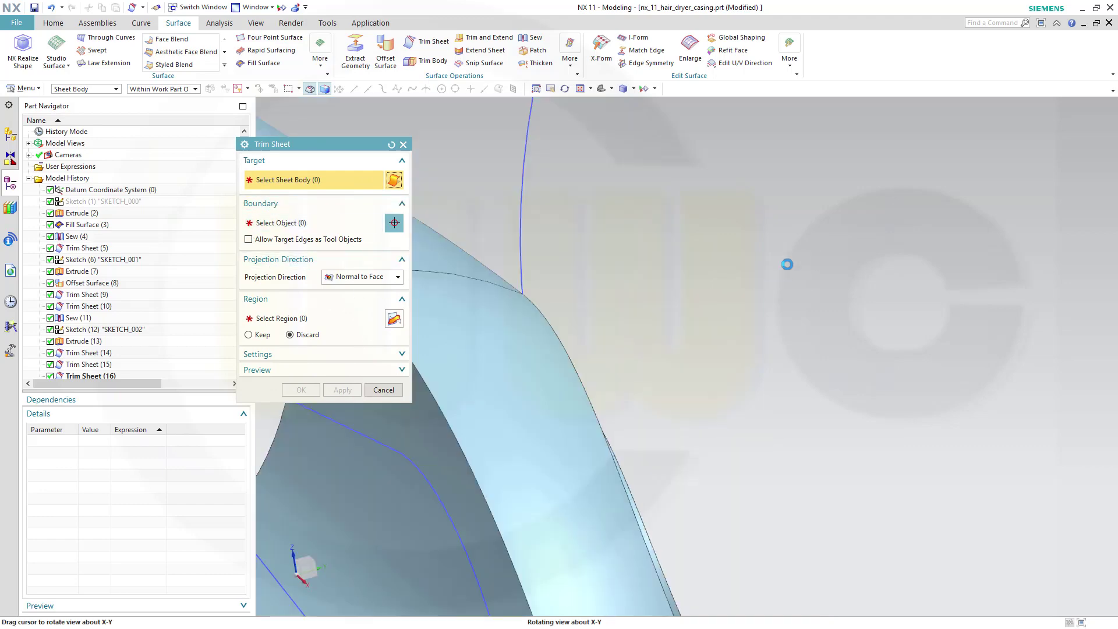
{"action": "middle_click_drag", "start_coordinate": [745, 303], "coordinate": [723, 320]}
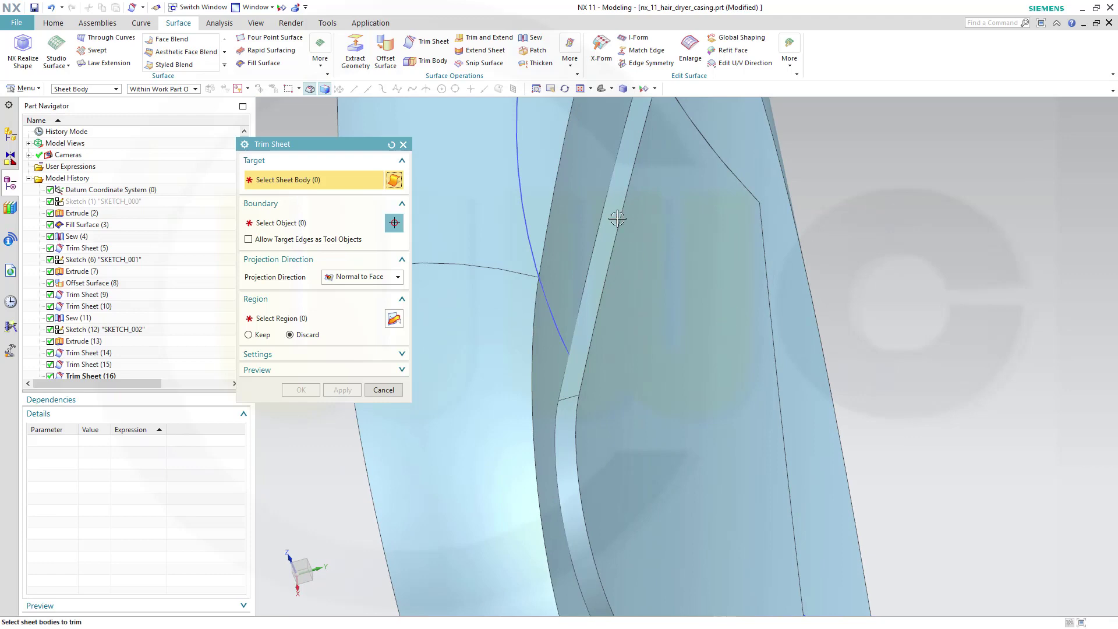
{"action": "left_click", "coordinate": [575, 200]}
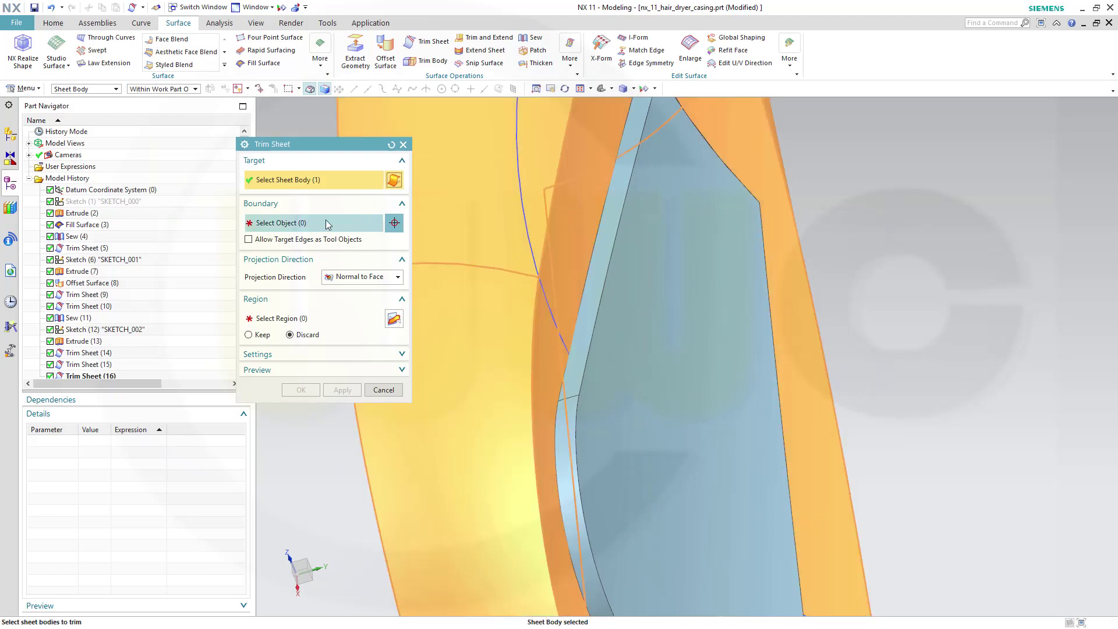
{"action": "left_click", "coordinate": [302, 227]}
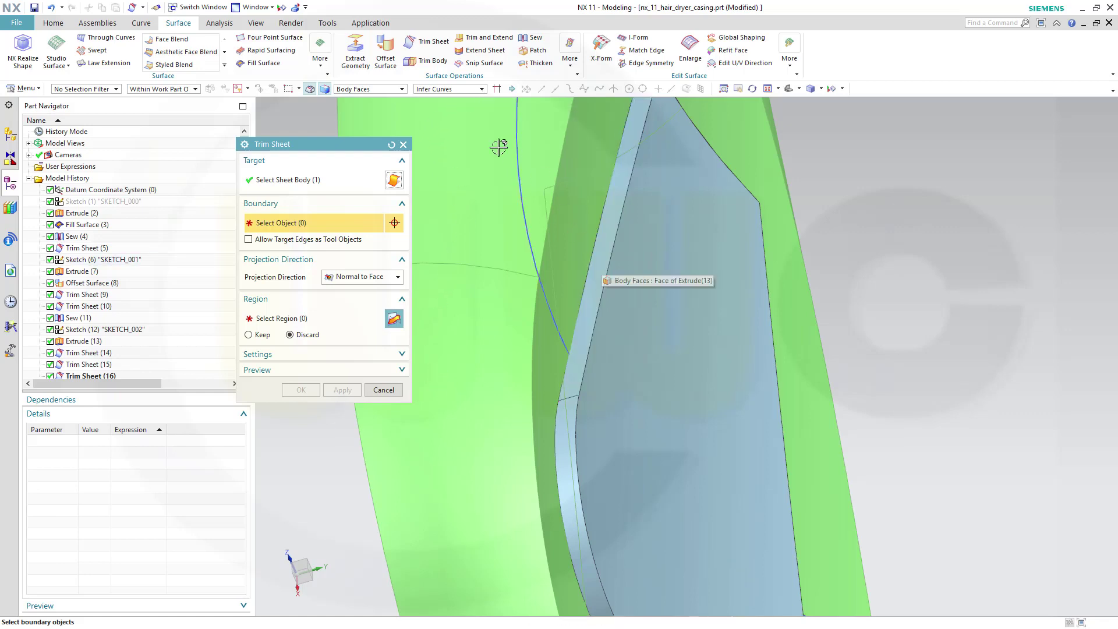
{"action": "left_click", "coordinate": [603, 246]}
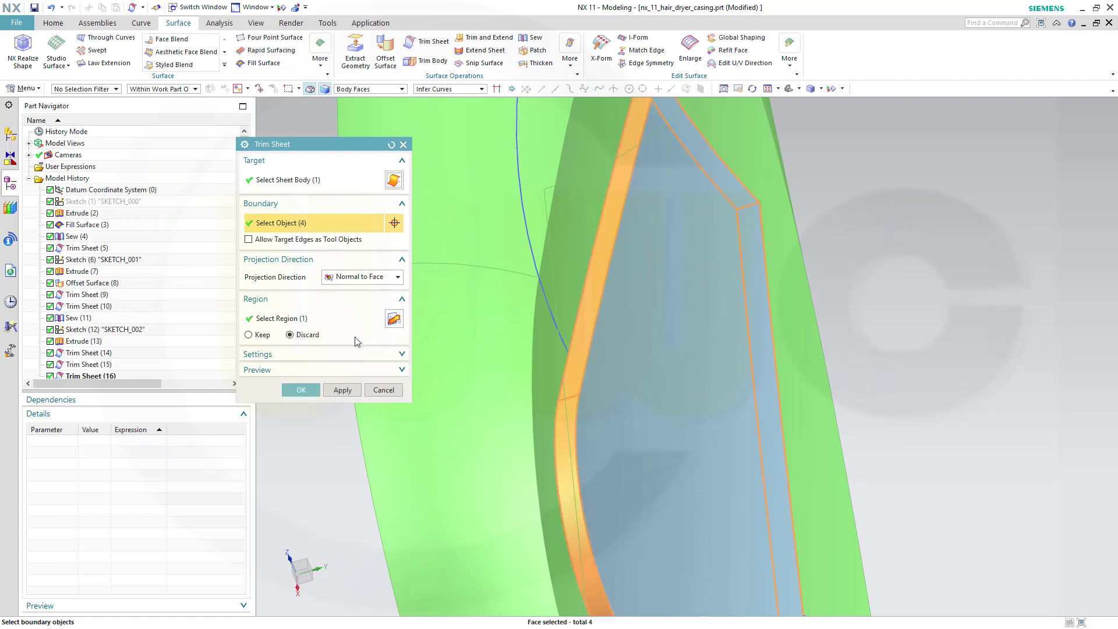
{"action": "left_click", "coordinate": [250, 335]}
{"action": "left_click", "coordinate": [302, 390]}
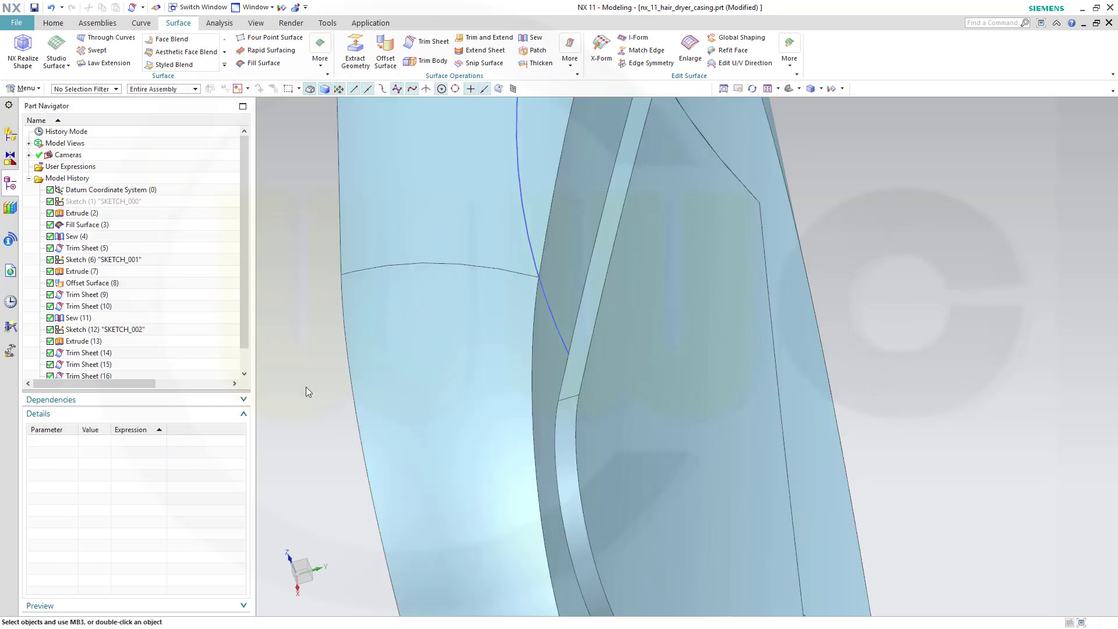
Step: Hide the large circle sketch SKETCH_001
{"action": "middle_click_drag", "start_coordinate": [567, 341], "coordinate": [775, 392]}
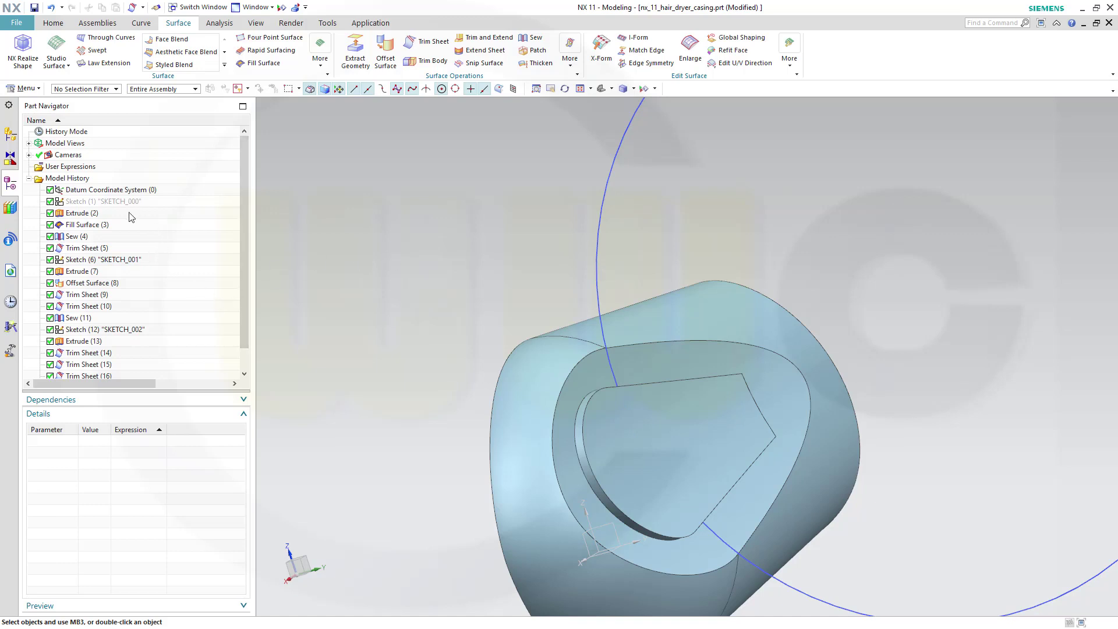
{"action": "right_click", "coordinate": [129, 262]}
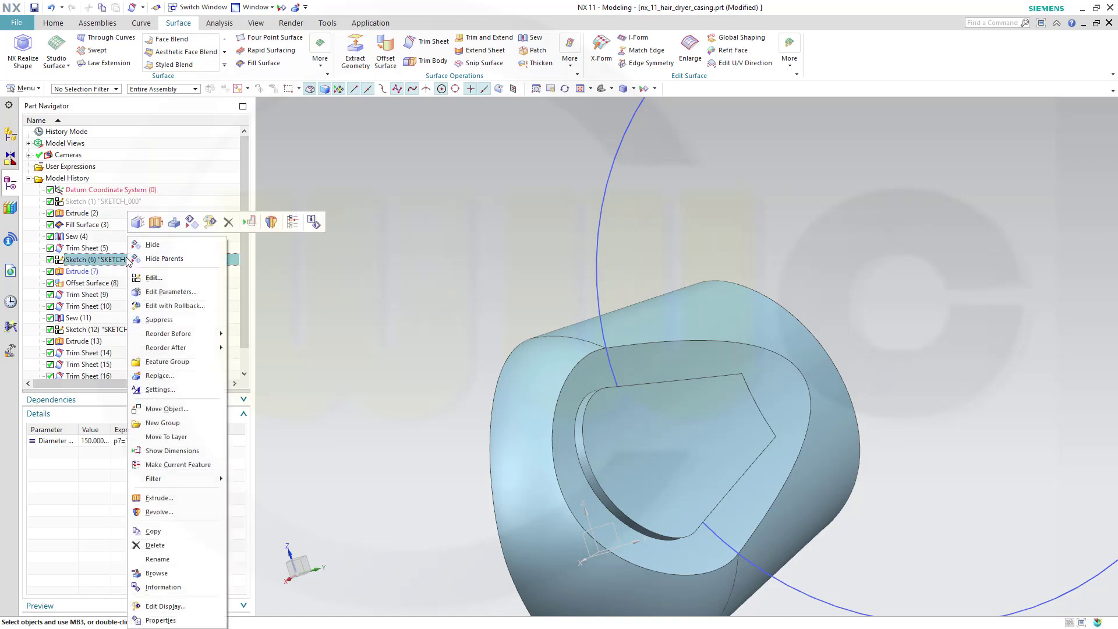
{"action": "left_click", "coordinate": [175, 254]}
{"action": "middle_click_drag", "start_coordinate": [1113, 360], "coordinate": [1113, 274]}
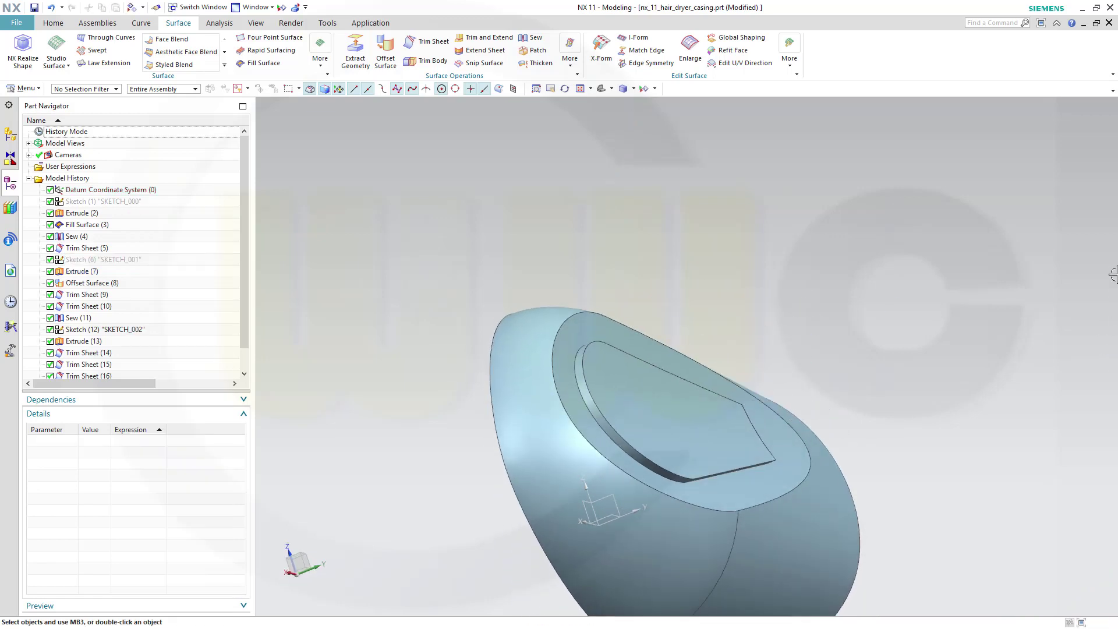
Step: Sew the outline wall sheet and the trimmed pocket floor to the shell, using the shell as target
{"action": "left_click", "coordinate": [535, 38]}
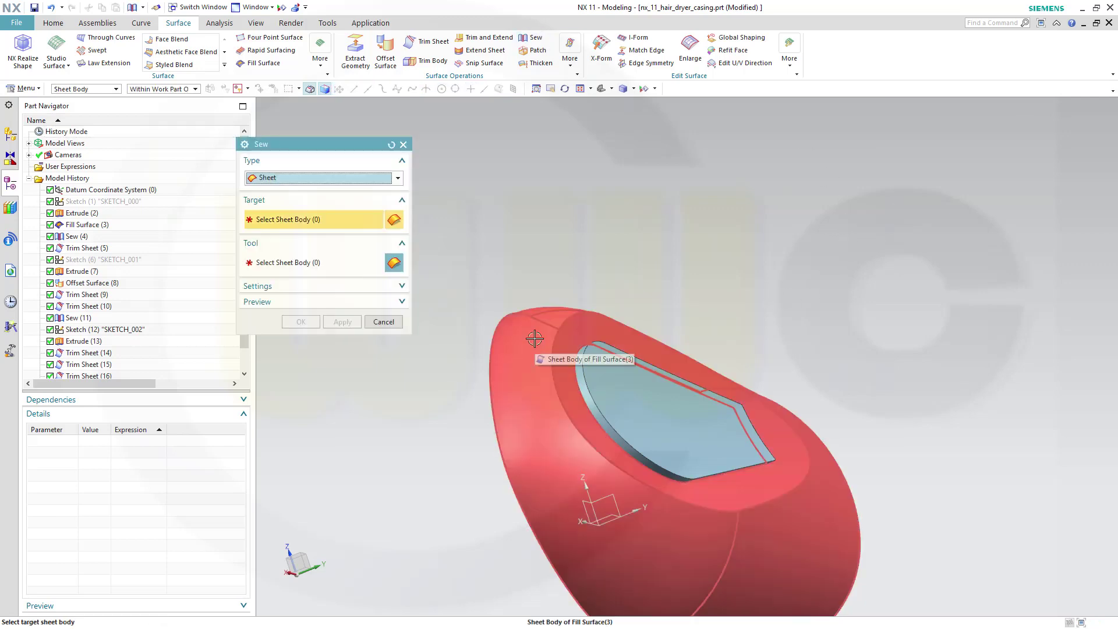
{"action": "left_click", "coordinate": [617, 466]}
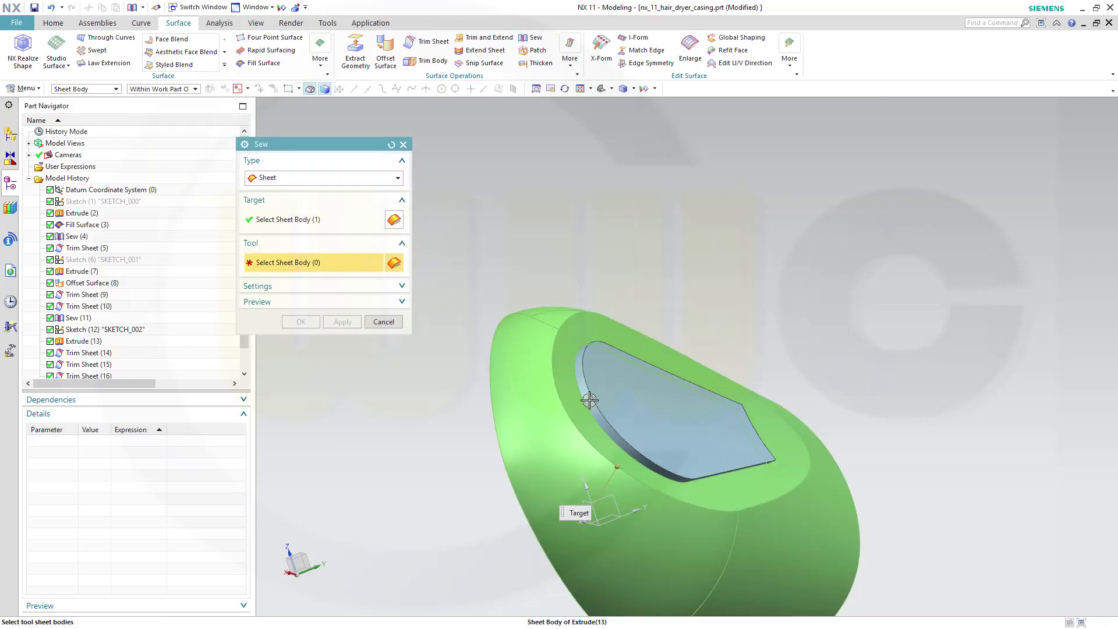
{"action": "left_click", "coordinate": [677, 393]}
{"action": "left_click", "coordinate": [671, 402]}
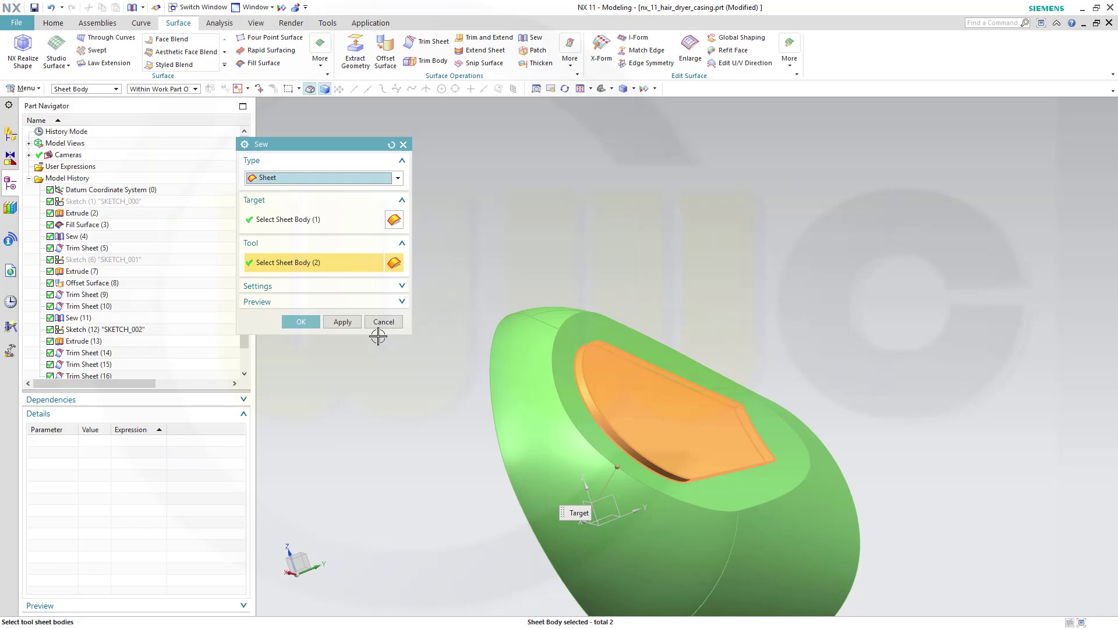
{"action": "left_click", "coordinate": [307, 327]}
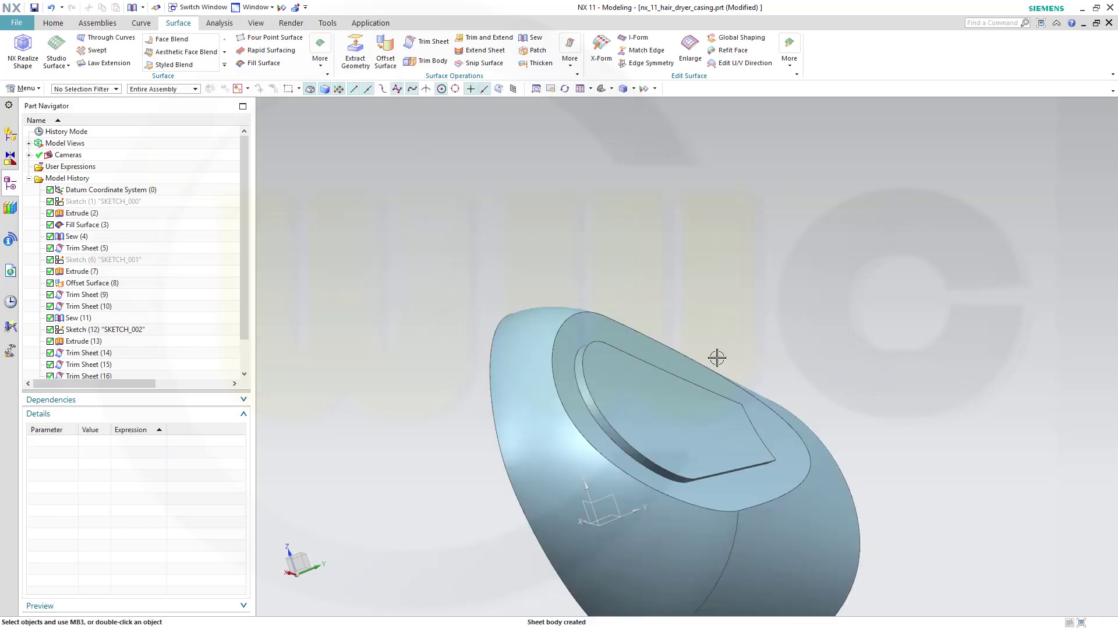
Step: Round the two sharp corner edges at the narrow end of the outline pocket with a 5 mm edge blend
{"action": "middle_click_drag", "start_coordinate": [716, 357], "coordinate": [781, 524]}
{"action": "scroll", "coordinate": [780, 481], "scroll_direction": "down", "scroll_amount": 3}
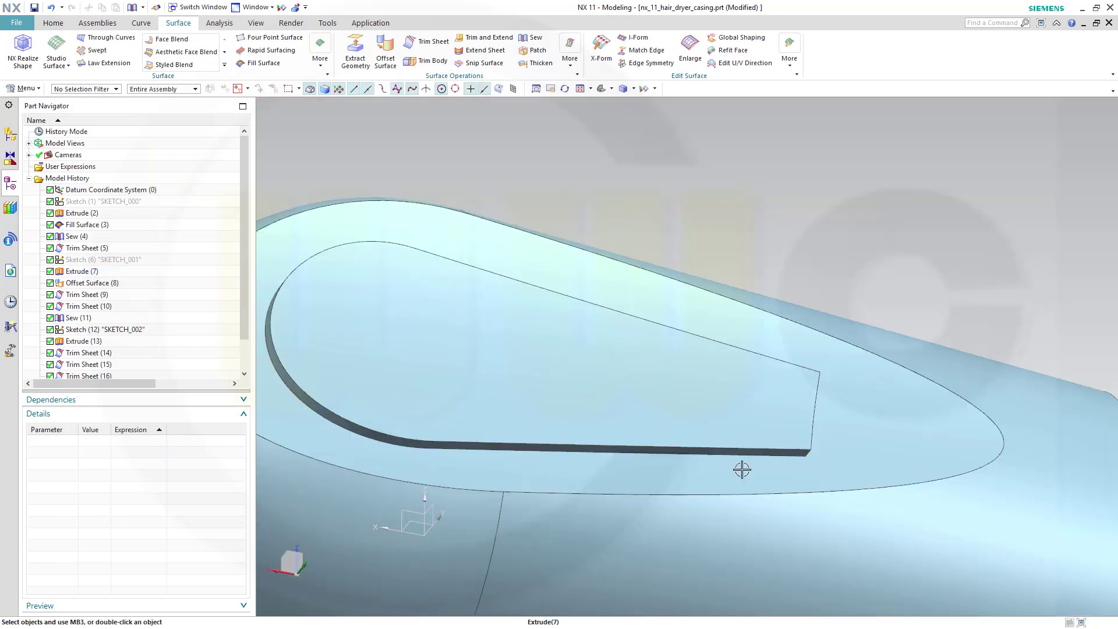
{"action": "middle_click_drag", "start_coordinate": [781, 482], "coordinate": [735, 438]}
{"action": "scroll", "coordinate": [734, 438], "scroll_direction": "up", "scroll_amount": 3}
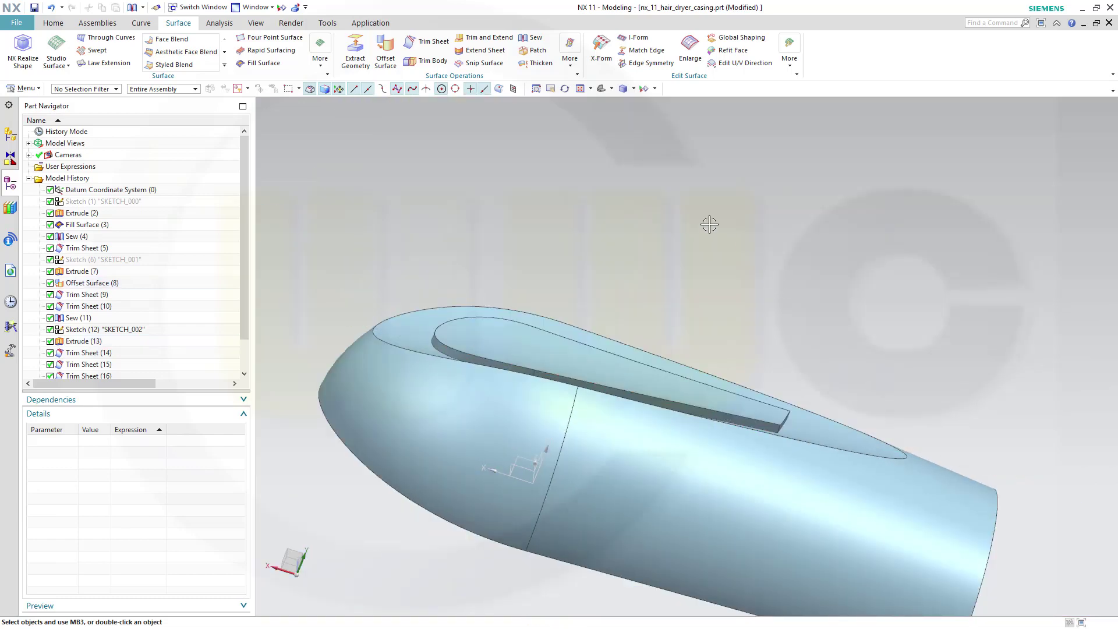
{"action": "left_click", "coordinate": [709, 225]}
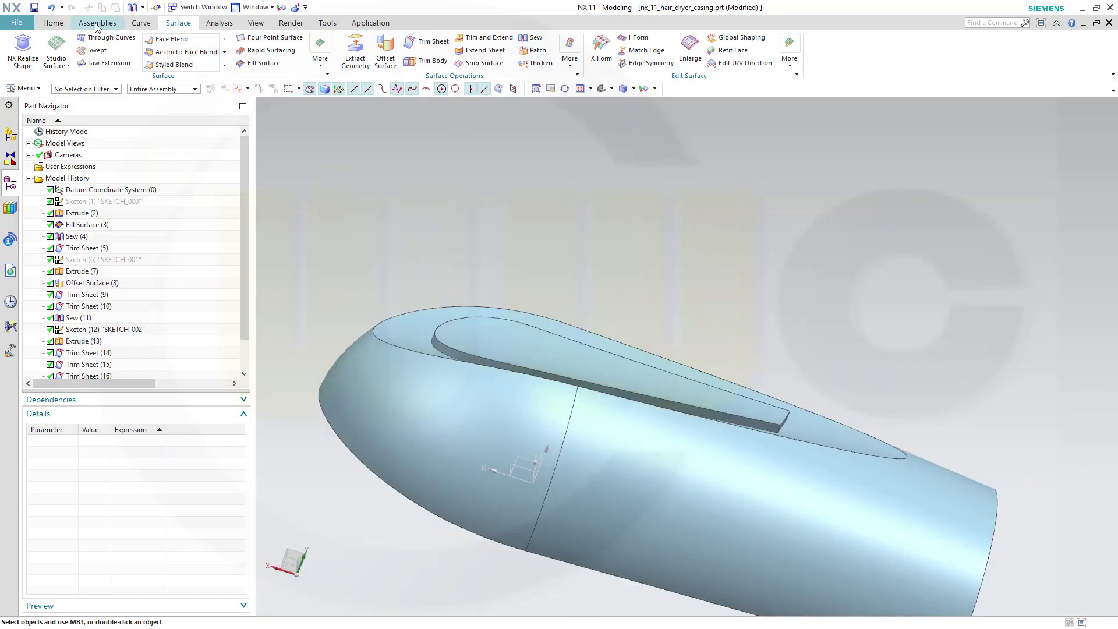
{"action": "left_click", "coordinate": [53, 23]}
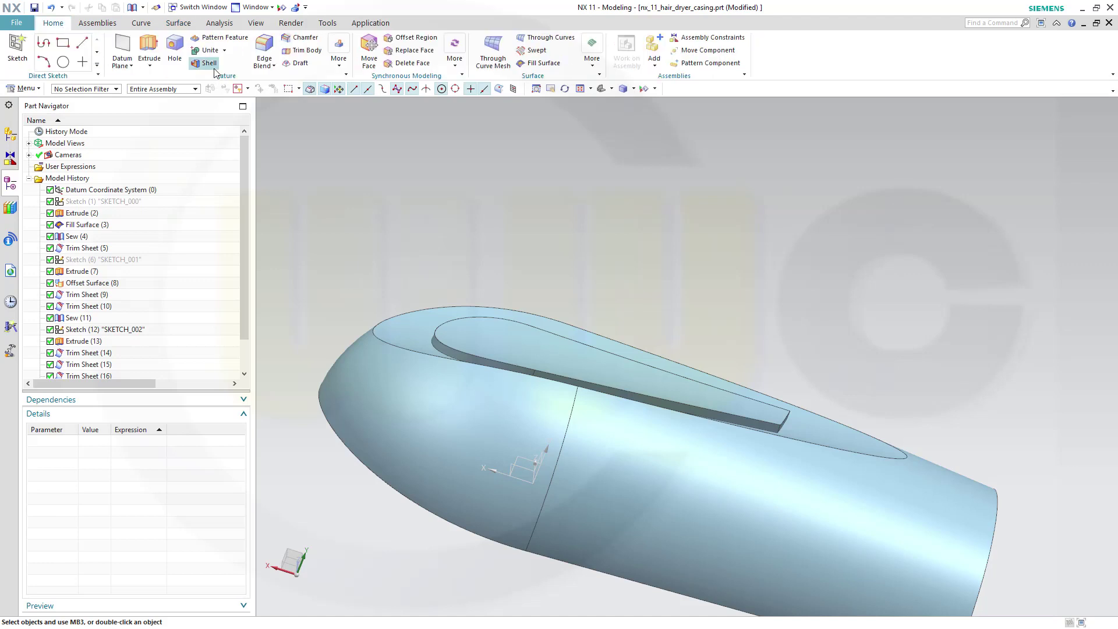
{"action": "left_click", "coordinate": [264, 47]}
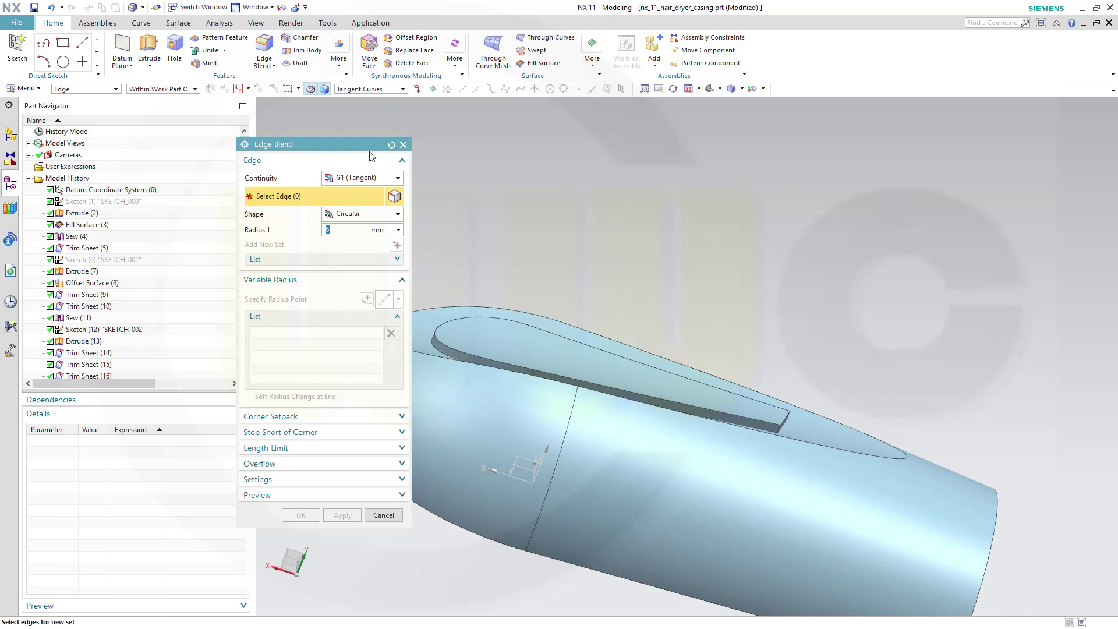
{"action": "left_click_drag", "start_coordinate": [347, 144], "coordinate": [290, 136]}
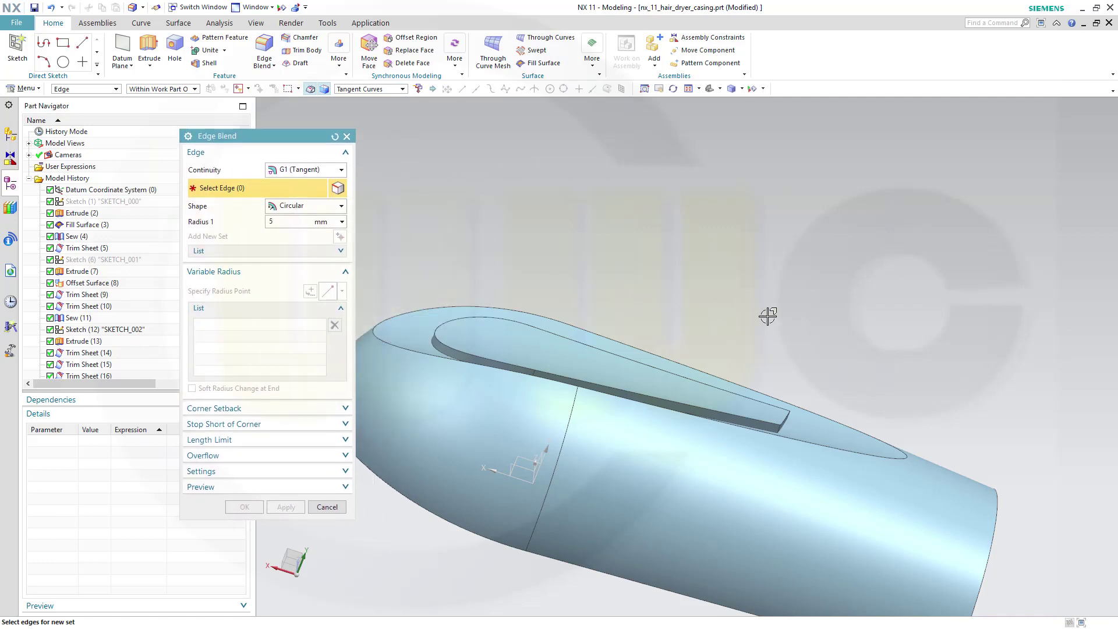
{"action": "scroll", "coordinate": [767, 315], "scroll_direction": "up", "scroll_amount": 8}
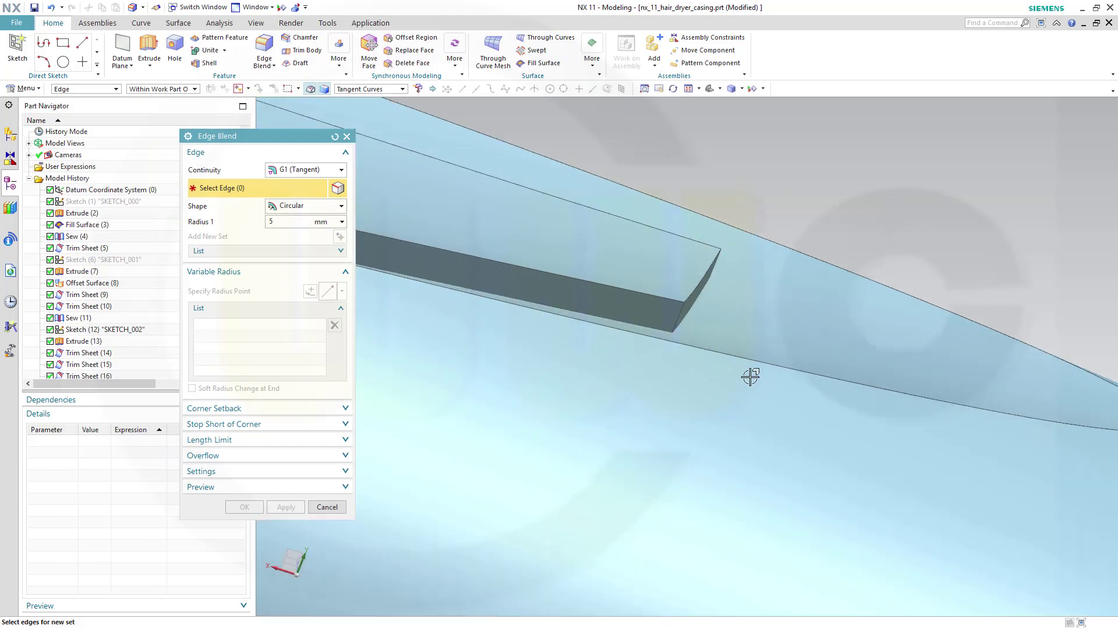
{"action": "left_click", "coordinate": [676, 330]}
{"action": "middle_click_drag", "start_coordinate": [781, 294], "coordinate": [850, 292]}
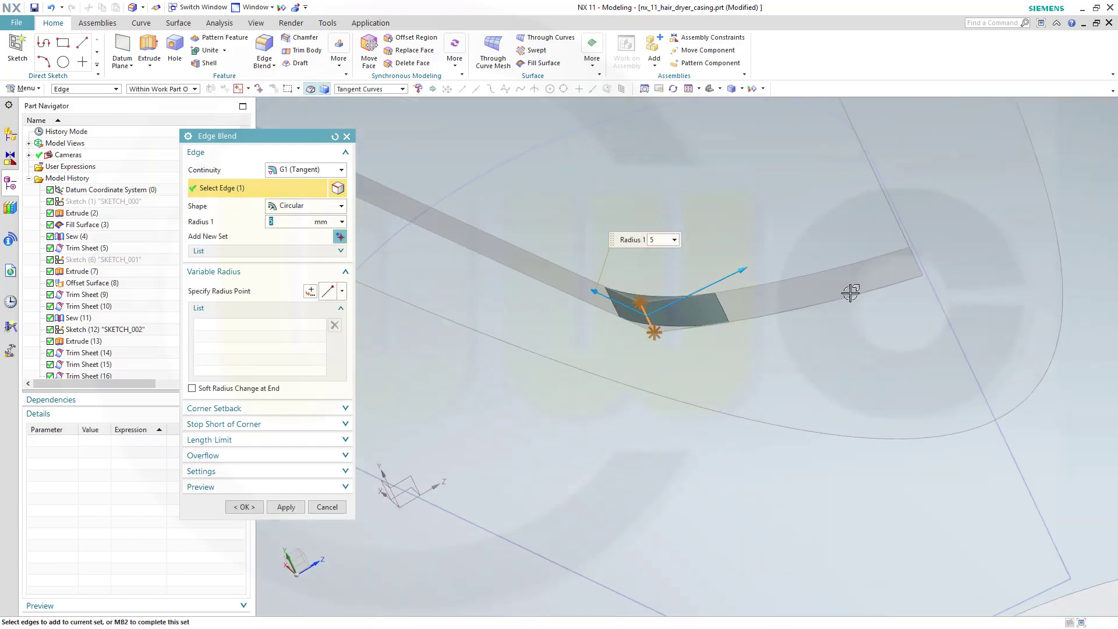
{"action": "left_click", "coordinate": [914, 263]}
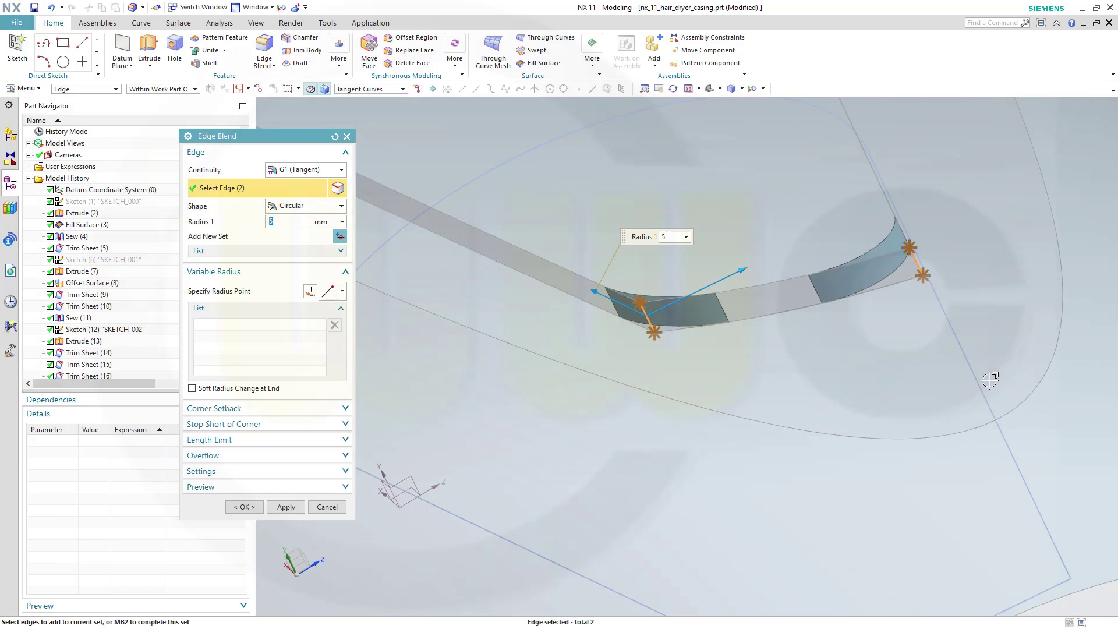
{"action": "left_click", "coordinate": [284, 507]}
Step: Apply a 1 mm edge blend to both the upper and lower edge loops of the pocket wall
{"action": "scroll", "coordinate": [747, 448], "scroll_direction": "up", "scroll_amount": 5}
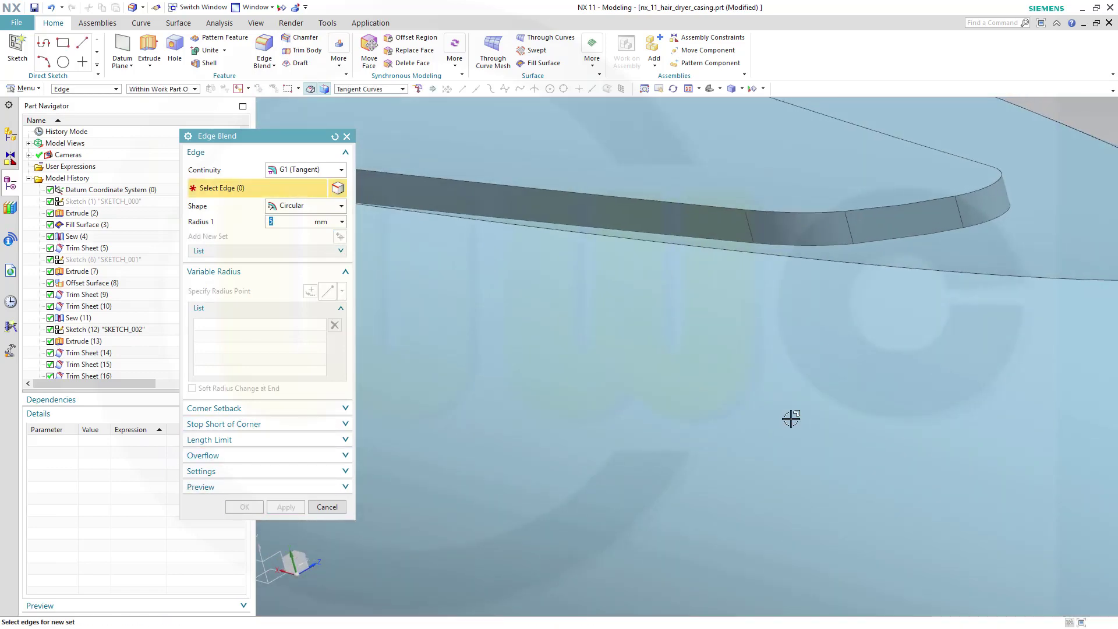
{"action": "scroll", "coordinate": [798, 415], "scroll_direction": "down", "scroll_amount": 4}
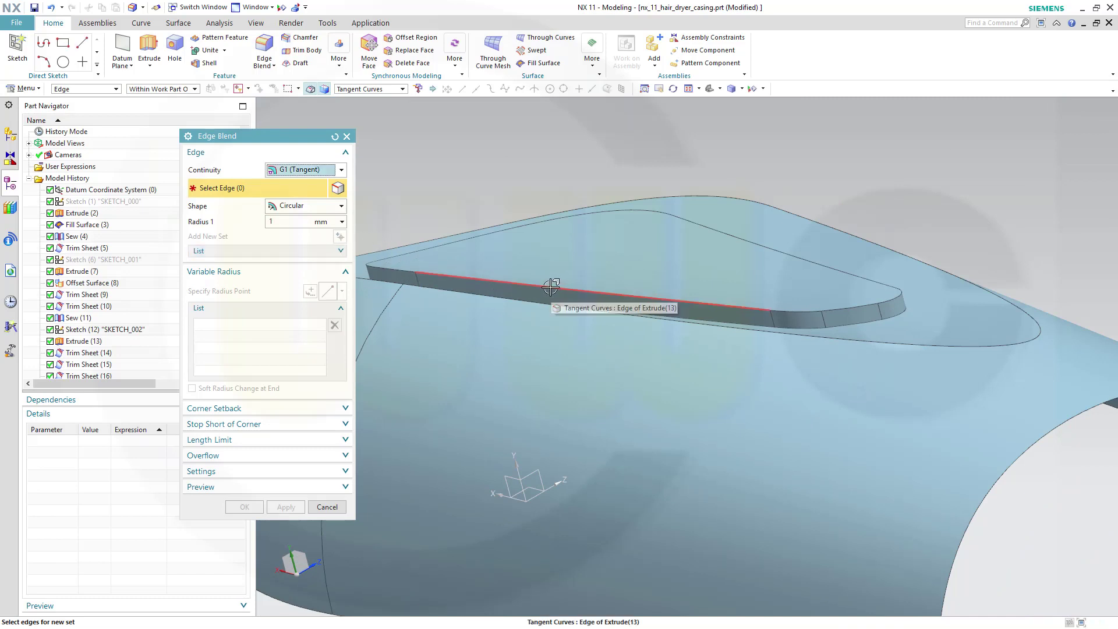
{"action": "left_click", "coordinate": [569, 282]}
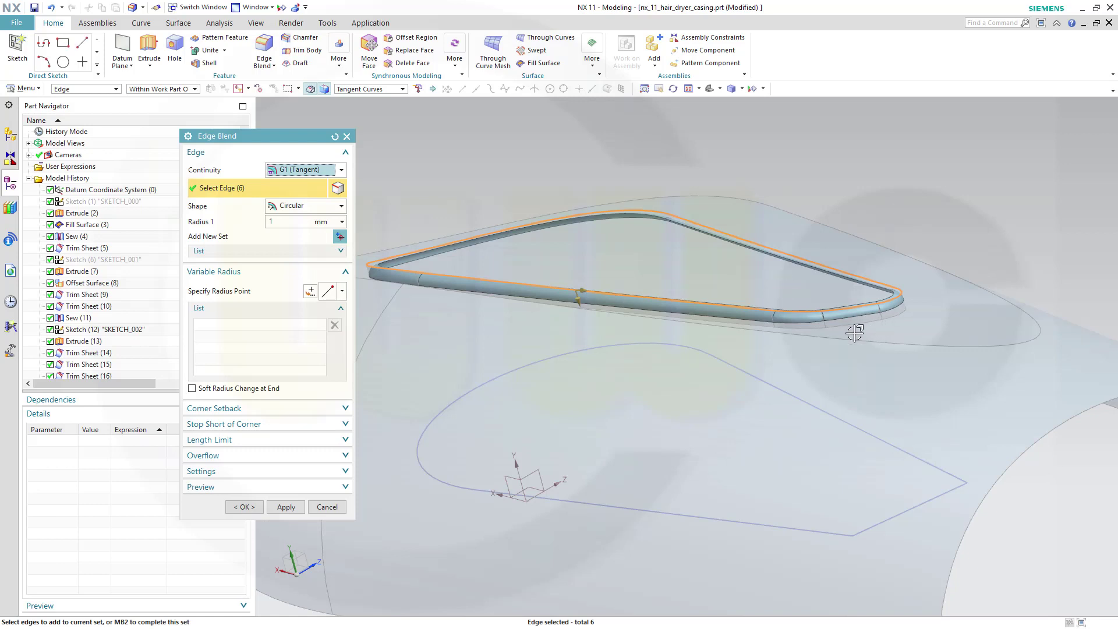
{"action": "left_click", "coordinate": [824, 325]}
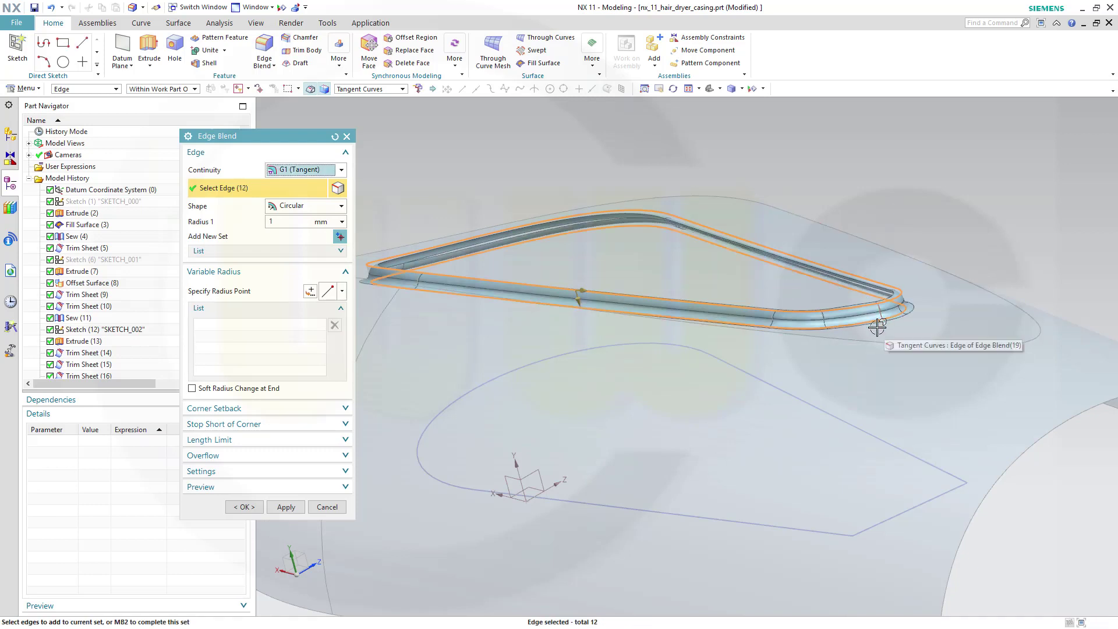
{"action": "left_click", "coordinate": [244, 507]}
Step: Apply a 5 mm edge blend to the outer boundary edge of the recessed side patch
{"action": "middle_click_drag", "start_coordinate": [594, 386], "coordinate": [379, 249]}
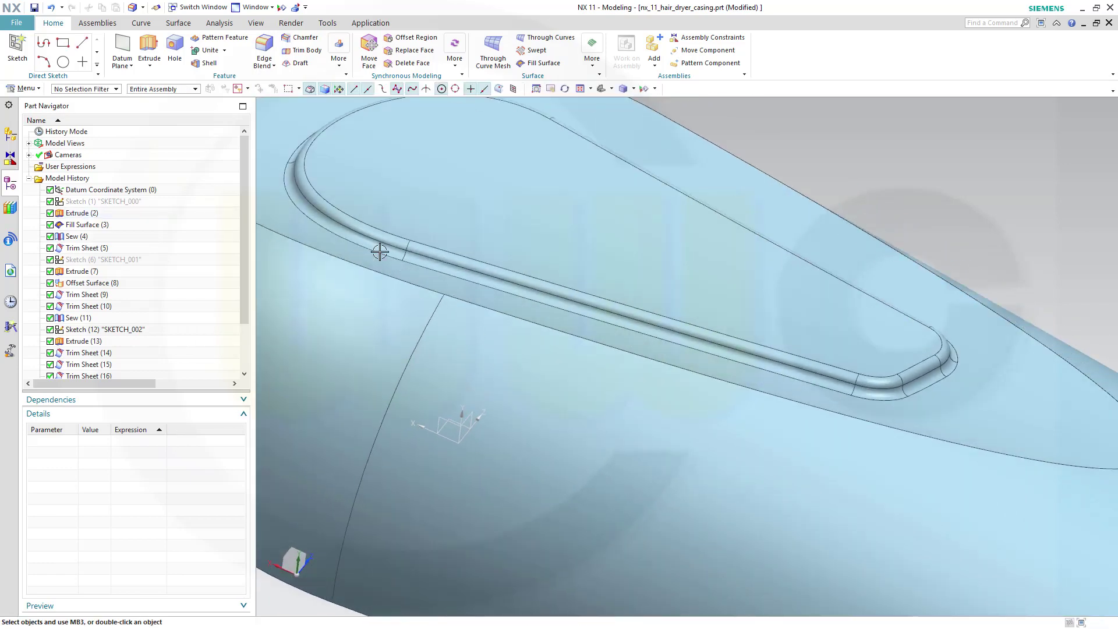
{"action": "left_click", "coordinate": [264, 50]}
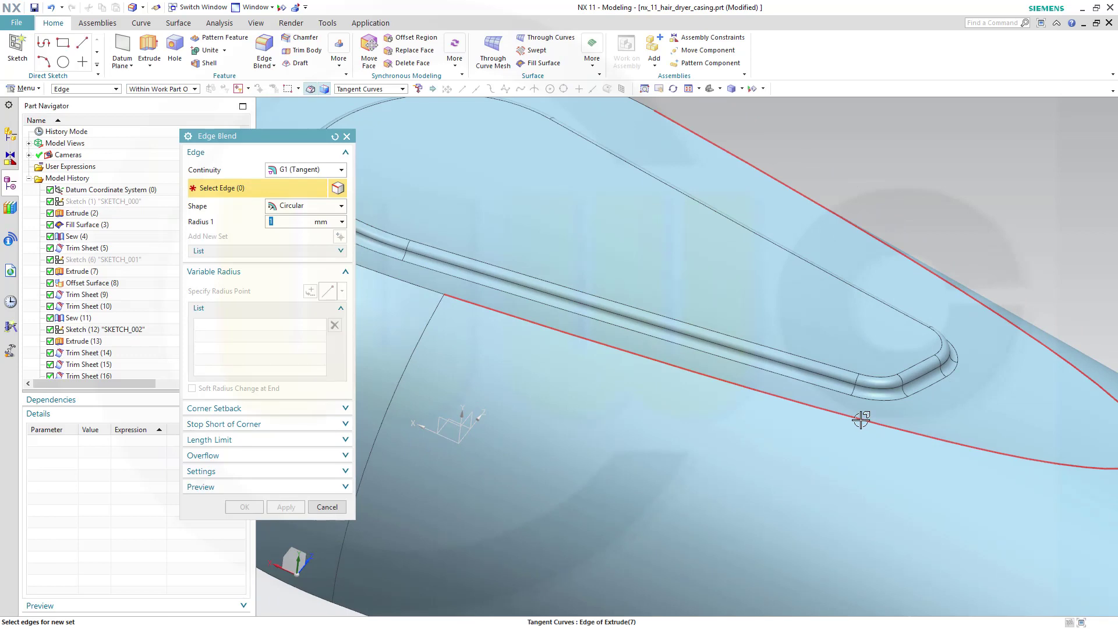
{"action": "left_click", "coordinate": [861, 420]}
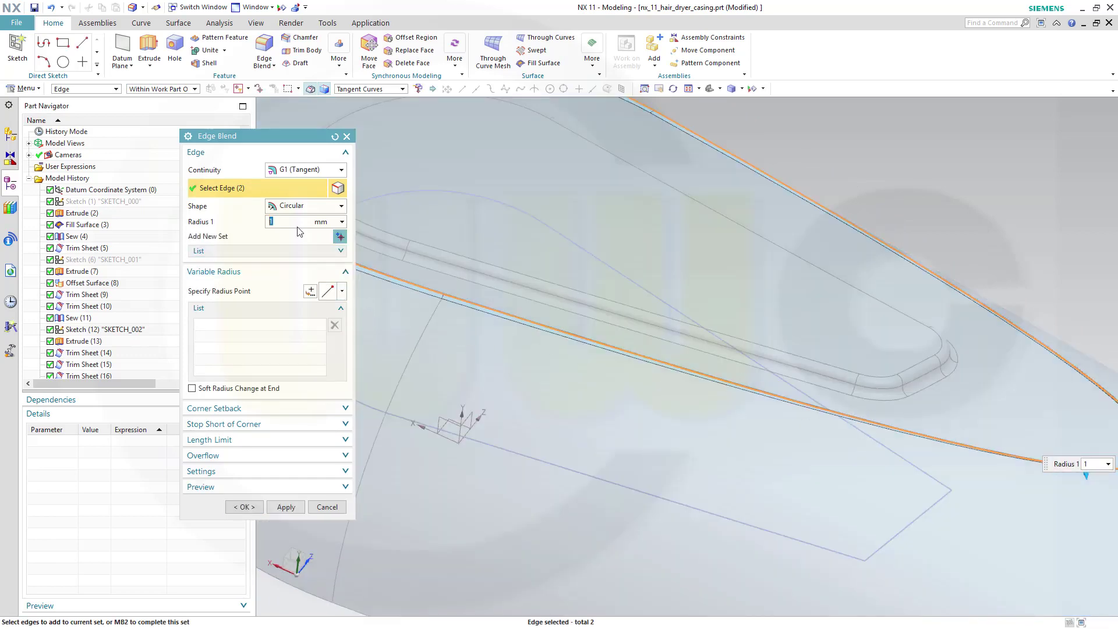
{"action": "type", "text": "5"}
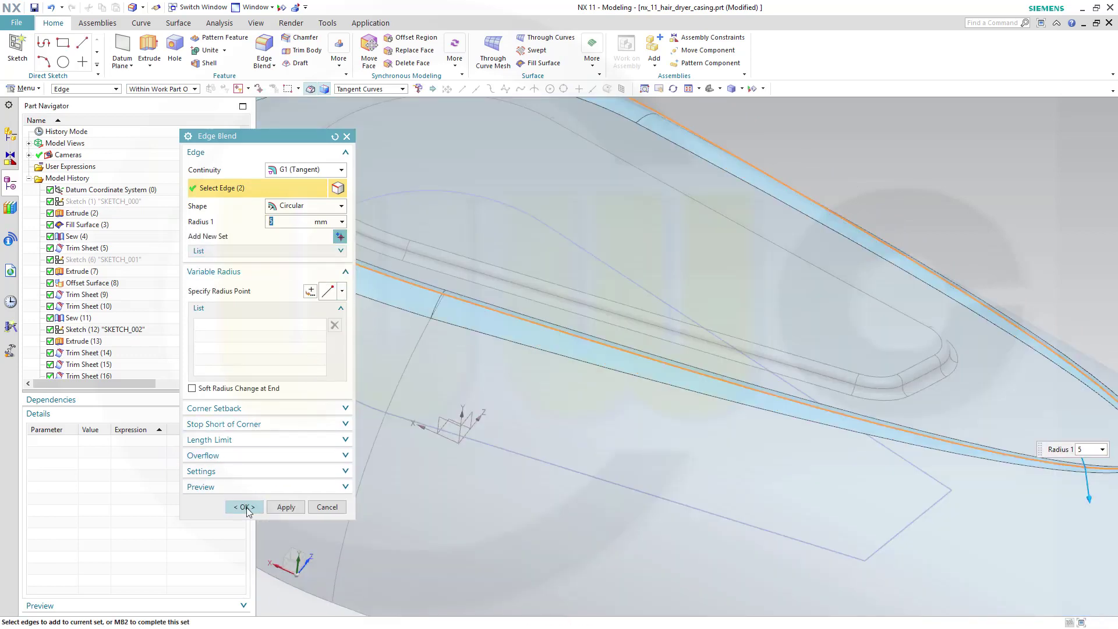
{"action": "left_click", "coordinate": [244, 507]}
Step: Hide the pocket outline sketch SKETCH_002
{"action": "middle_click_drag", "start_coordinate": [470, 491], "coordinate": [843, 418]}
{"action": "scroll", "coordinate": [843, 418], "scroll_direction": "down", "scroll_amount": 3}
{"action": "mouse_move", "coordinate": [861, 457]}
{"action": "middle_mouse_down"}
{"action": "mouse_move", "coordinate": [903, 420]}
{"action": "mouse_move", "coordinate": [831, 404]}
{"action": "middle_mouse_up"}
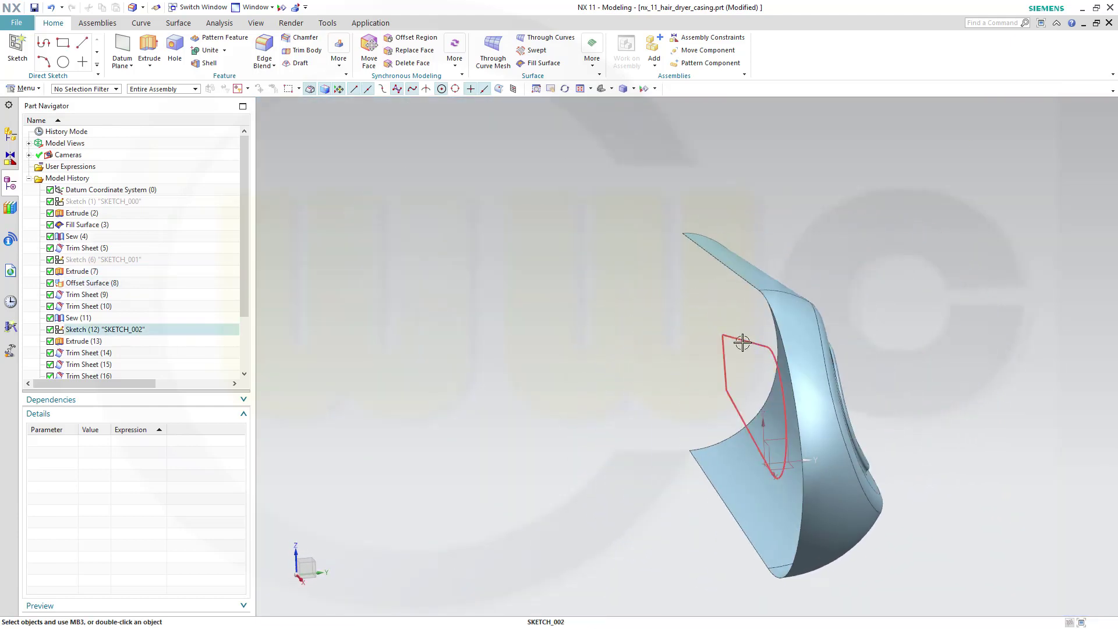
{"action": "right_click", "coordinate": [140, 331]}
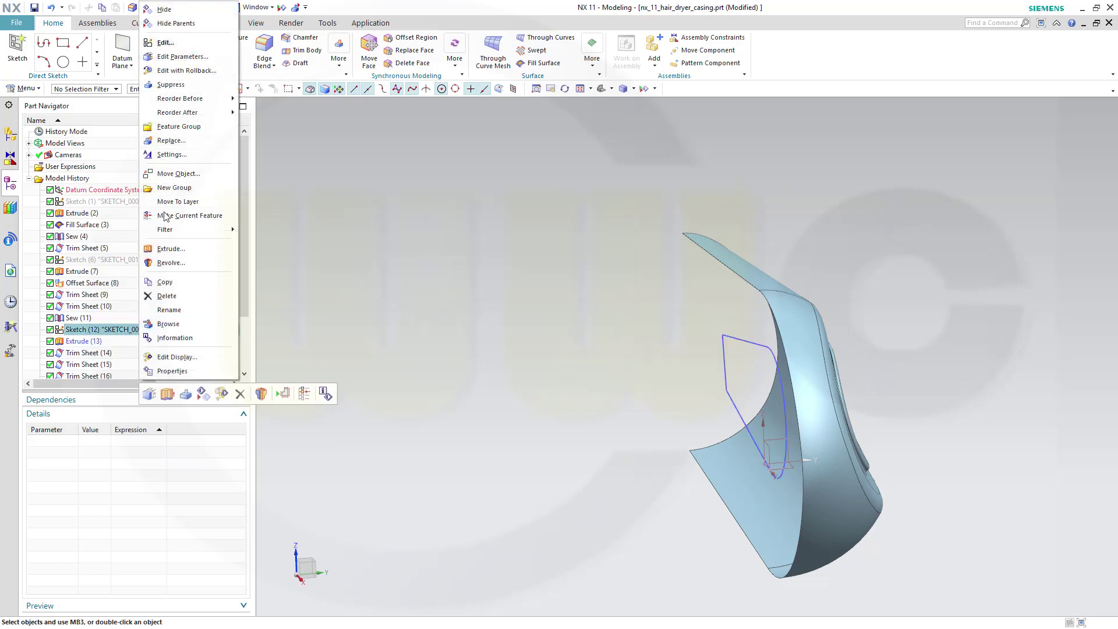
{"action": "left_click", "coordinate": [182, 14]}
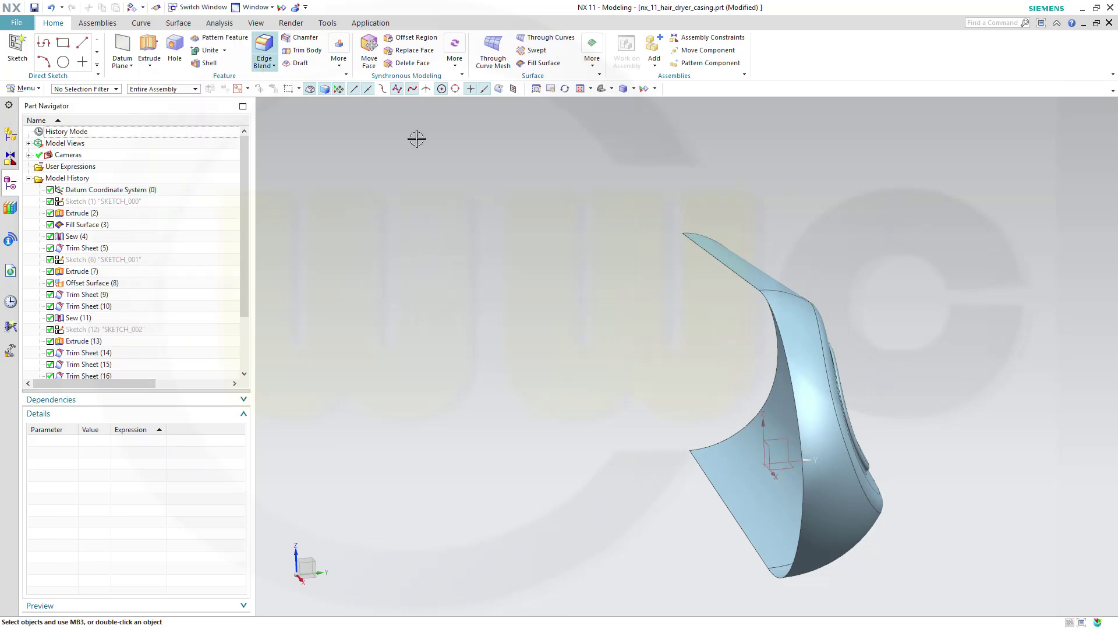
Step: Edit SKETCH_001 to move the large circle's centre slightly farther from the shell, finish the sketch and hide it
{"action": "mouse_move", "coordinate": [632, 283]}
{"action": "middle_mouse_down"}
{"action": "mouse_move", "coordinate": [576, 289]}
{"action": "mouse_move", "coordinate": [582, 297]}
{"action": "middle_mouse_up"}
{"action": "middle_click_drag", "start_coordinate": [638, 271], "coordinate": [699, 250]}
{"action": "middle_click_drag", "start_coordinate": [785, 221], "coordinate": [582, 295]}
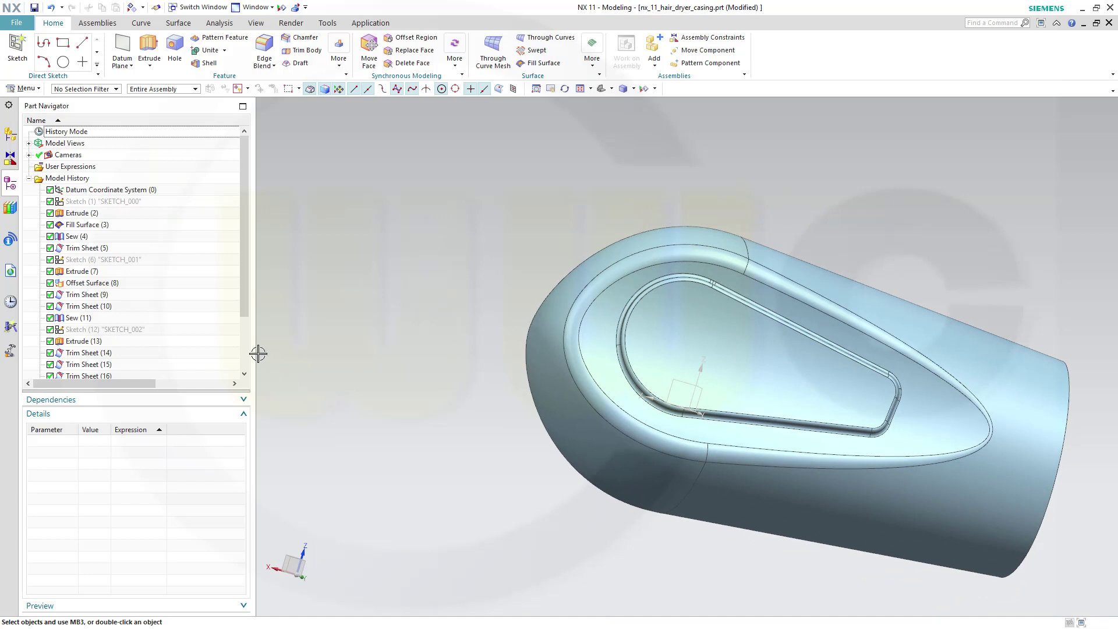
{"action": "double_click", "coordinate": [96, 259]}
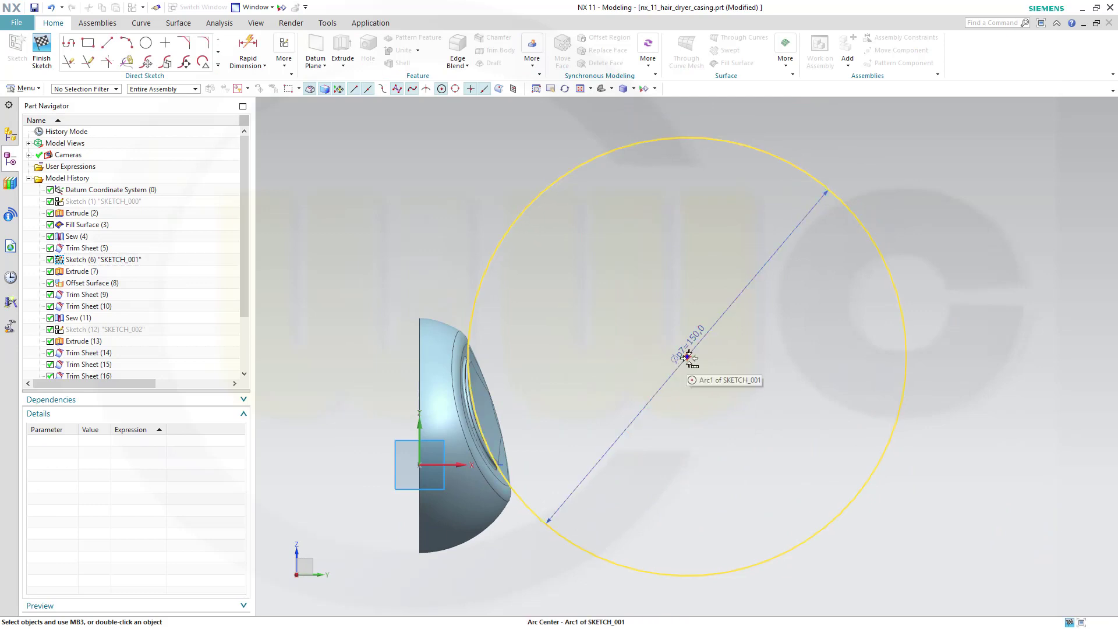
{"action": "left_click_drag", "start_coordinate": [688, 357], "coordinate": [694, 356]}
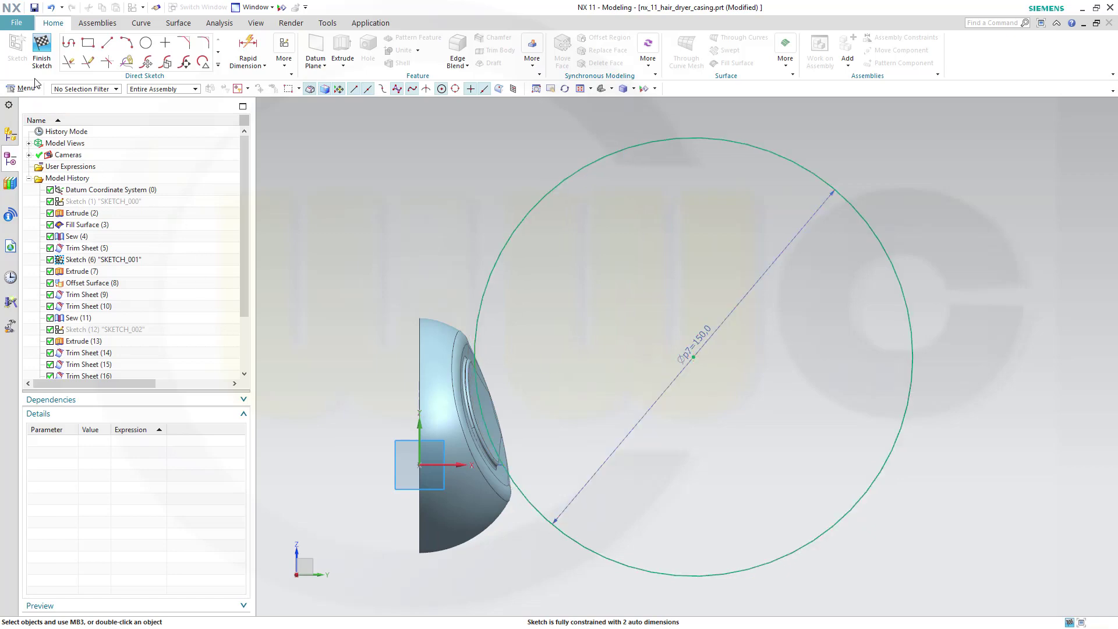
{"action": "left_click", "coordinate": [41, 49]}
{"action": "mouse_move", "coordinate": [584, 327]}
{"action": "middle_mouse_down"}
{"action": "mouse_move", "coordinate": [536, 353]}
{"action": "mouse_move", "coordinate": [637, 288]}
{"action": "middle_mouse_up"}
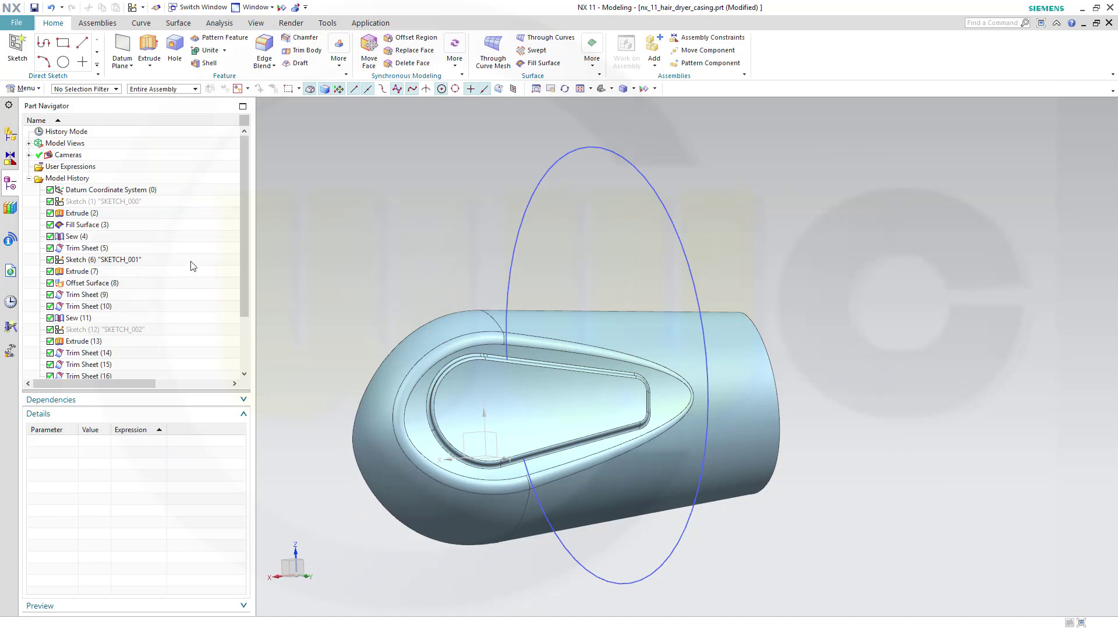
{"action": "right_click", "coordinate": [104, 263]}
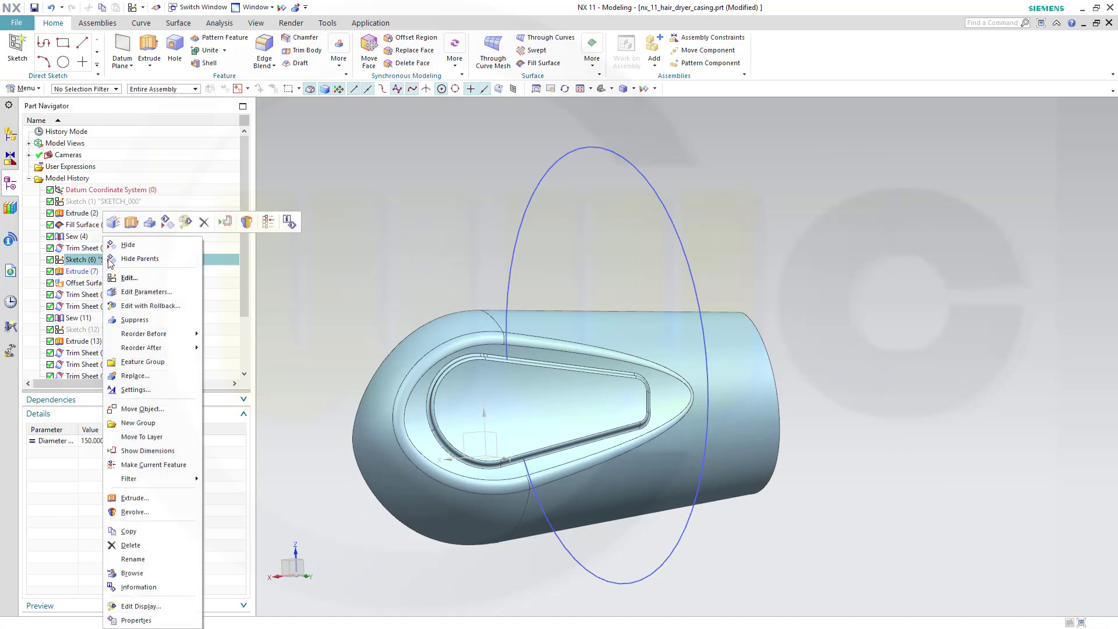
{"action": "left_click", "coordinate": [152, 257]}
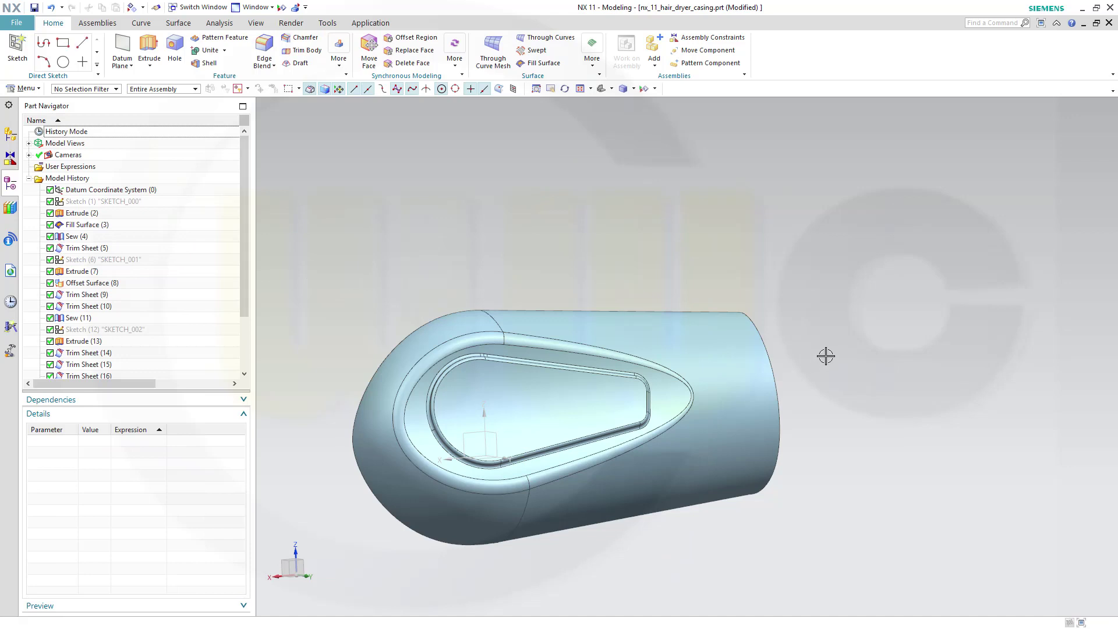
Step: Create a new sketch on the XZ plane of the datum coordinate system
{"action": "mouse_move", "coordinate": [826, 351]}
{"action": "middle_mouse_down"}
{"action": "mouse_move", "coordinate": [922, 368]}
{"action": "mouse_move", "coordinate": [796, 374]}
{"action": "mouse_move", "coordinate": [806, 359]}
{"action": "mouse_move", "coordinate": [823, 375]}
{"action": "mouse_move", "coordinate": [838, 367]}
{"action": "middle_mouse_up"}
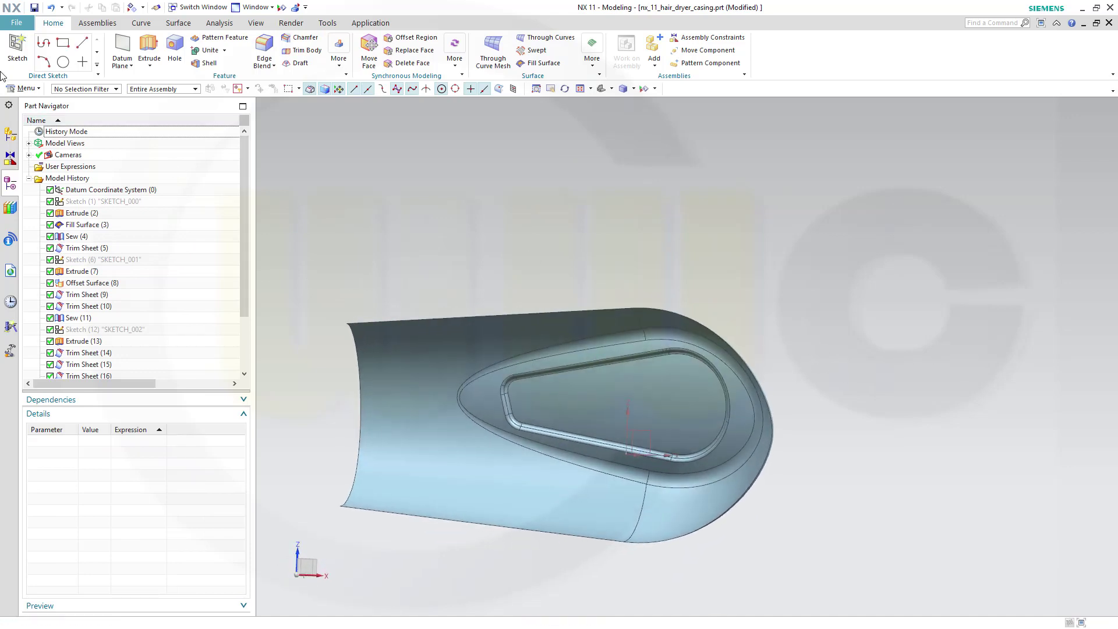
{"action": "left_click", "coordinate": [17, 47]}
{"action": "middle_click_drag", "start_coordinate": [603, 495], "coordinate": [606, 531]}
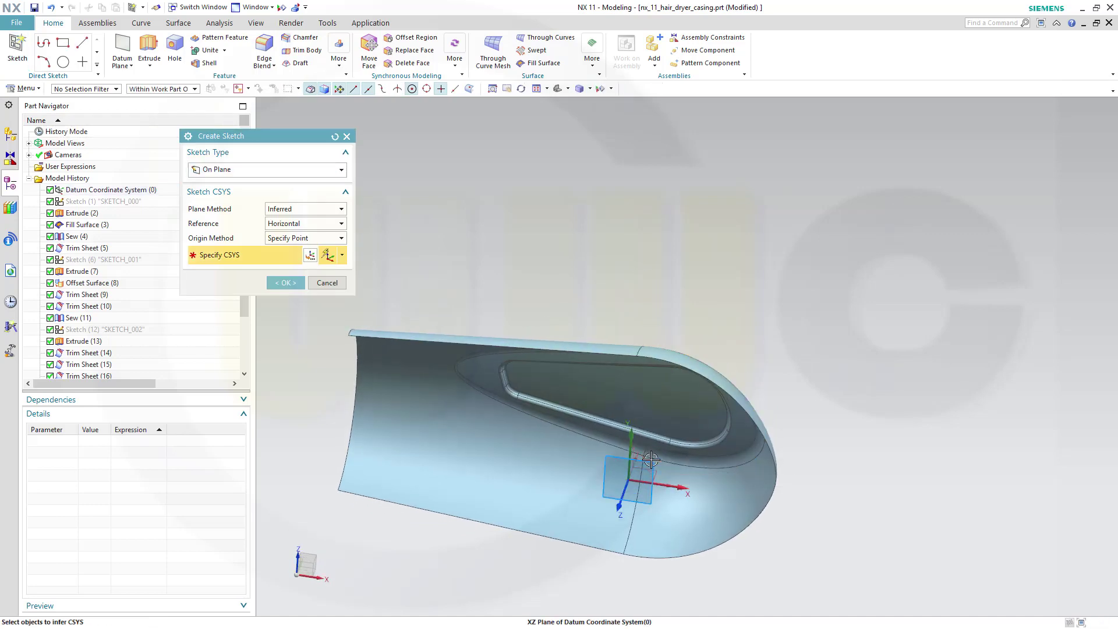
{"action": "left_click", "coordinate": [651, 460]}
{"action": "middle_click", "coordinate": [451, 314]}
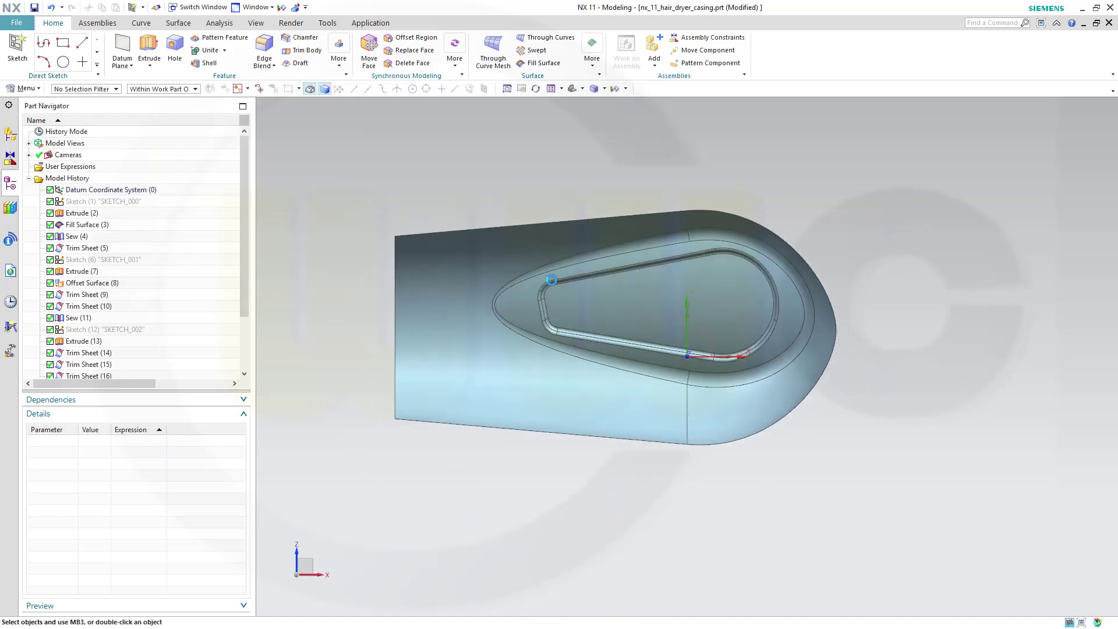
{"action": "mouse_move", "coordinate": [906, 218]}
{"action": "middle_mouse_down"}
{"action": "mouse_move", "coordinate": [864, 315]}
{"action": "mouse_move", "coordinate": [946, 315]}
{"action": "middle_mouse_up"}
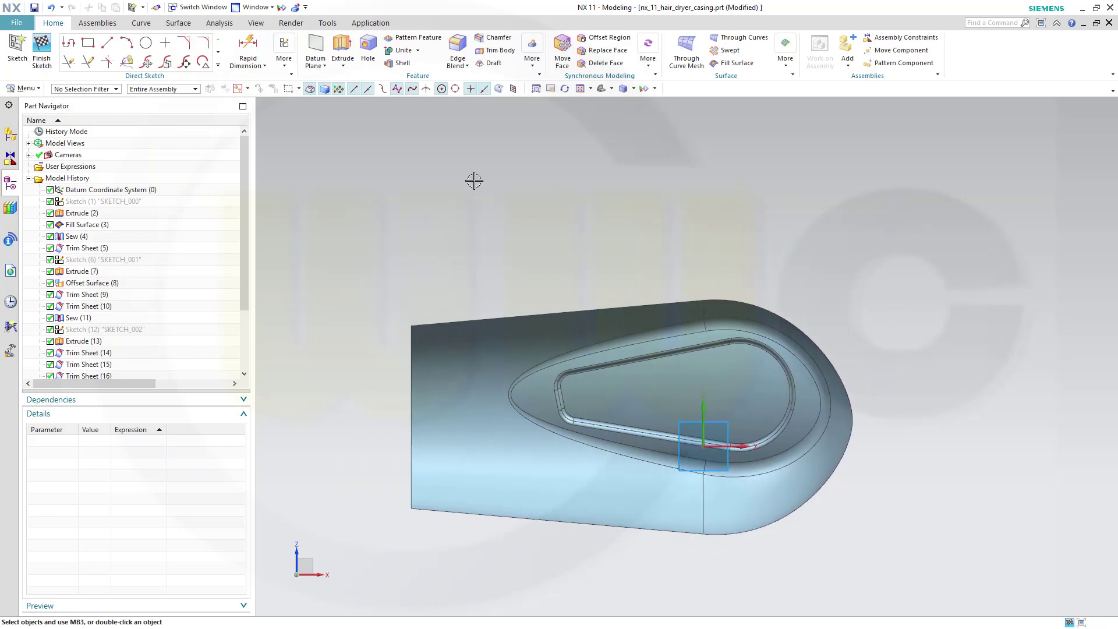
Step: Sketch a slanted line from about XC -66, YC 58 across the full height of the shell near its open end, and finish the sketch
{"action": "left_click", "coordinate": [107, 42]}
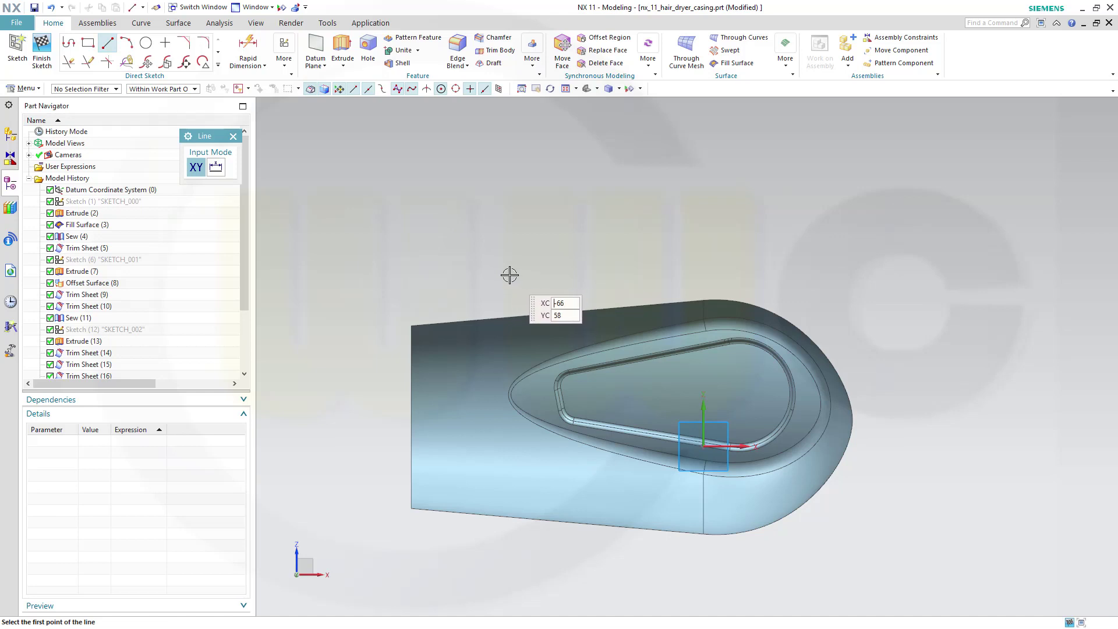
{"action": "left_click", "coordinate": [509, 274]}
{"action": "left_click", "coordinate": [440, 539]}
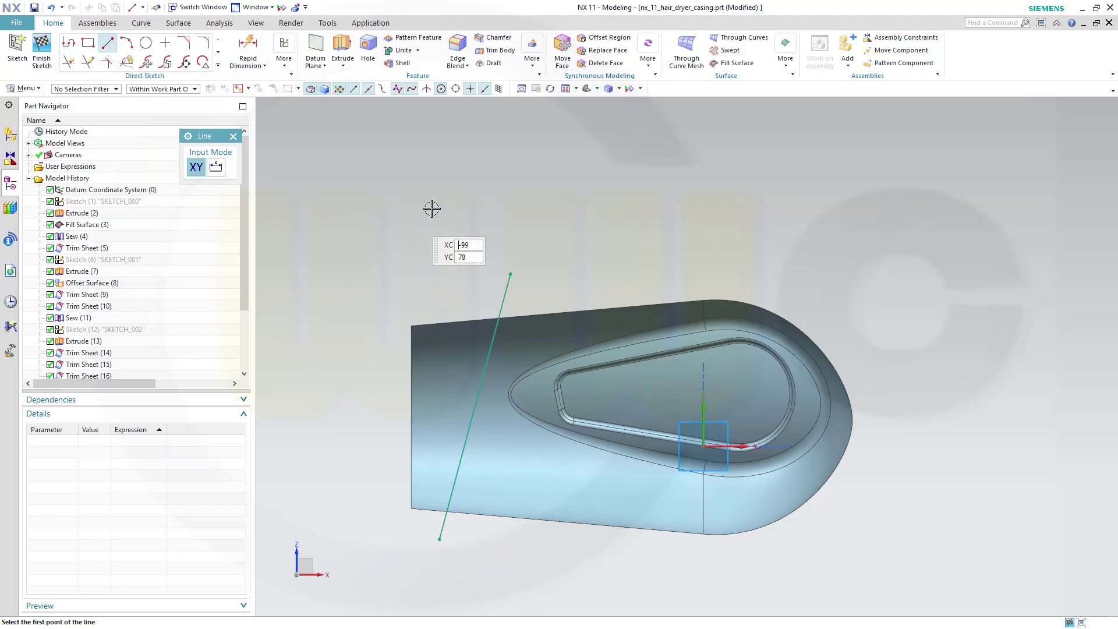
{"action": "key", "text": "Escape"}
{"action": "key", "text": "ctrl+q"}
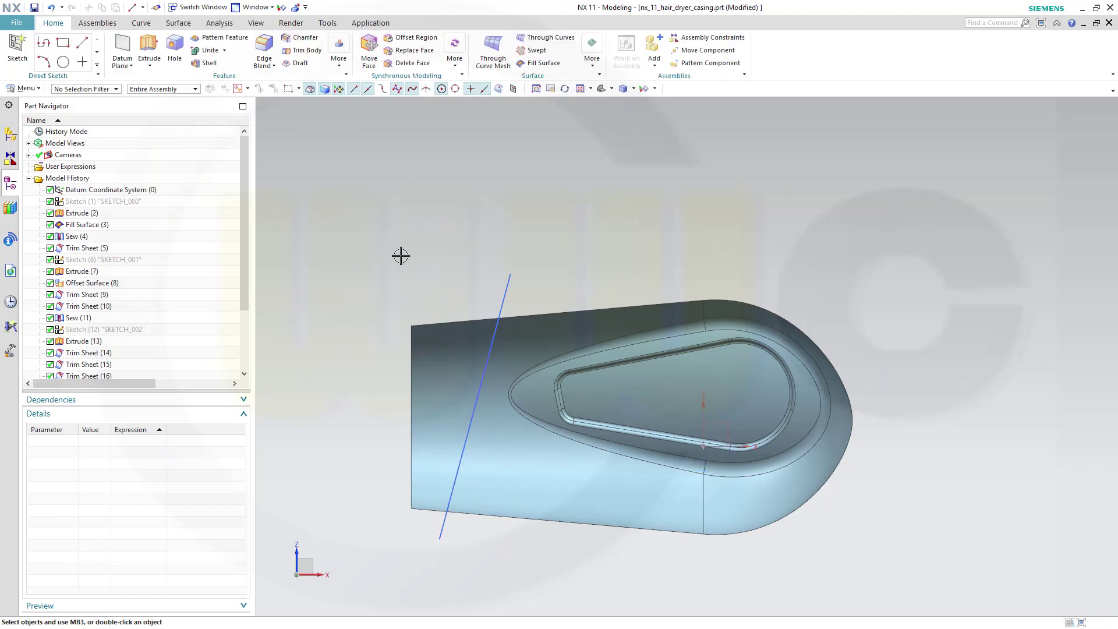
Step: Project the slanted line onto all faces of the shell body along the Y-axis with Project Curve
{"action": "mouse_move", "coordinate": [399, 254]}
{"action": "middle_mouse_down"}
{"action": "mouse_move", "coordinate": [583, 281]}
{"action": "mouse_move", "coordinate": [504, 283]}
{"action": "middle_mouse_up"}
{"action": "middle_click_drag", "start_coordinate": [734, 225], "coordinate": [674, 240], "text": "shift"}
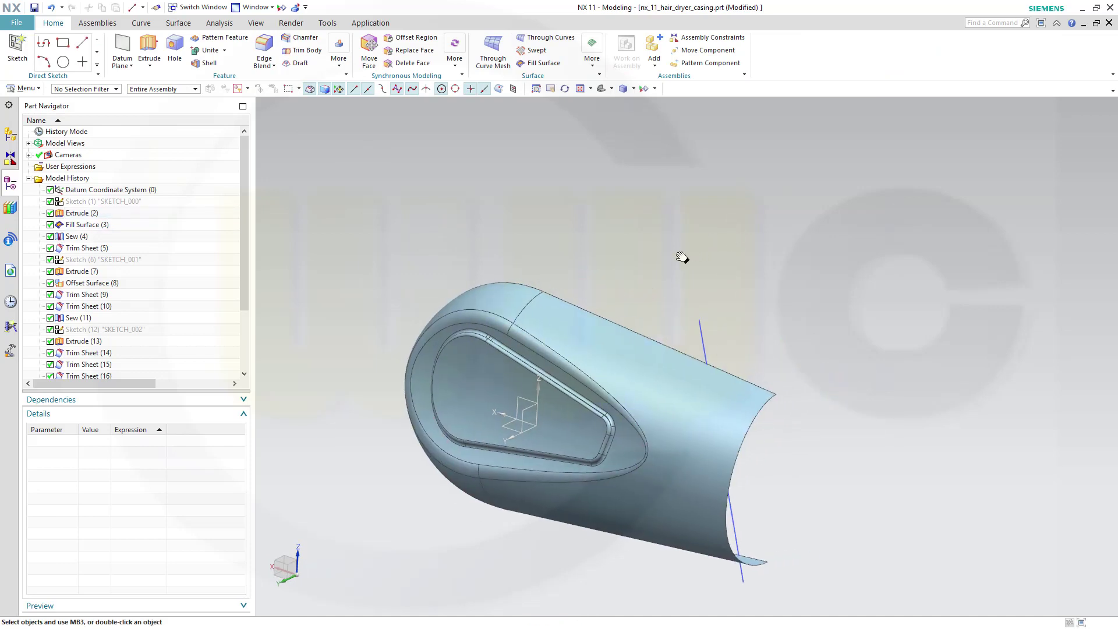
{"action": "left_click", "coordinate": [141, 24]}
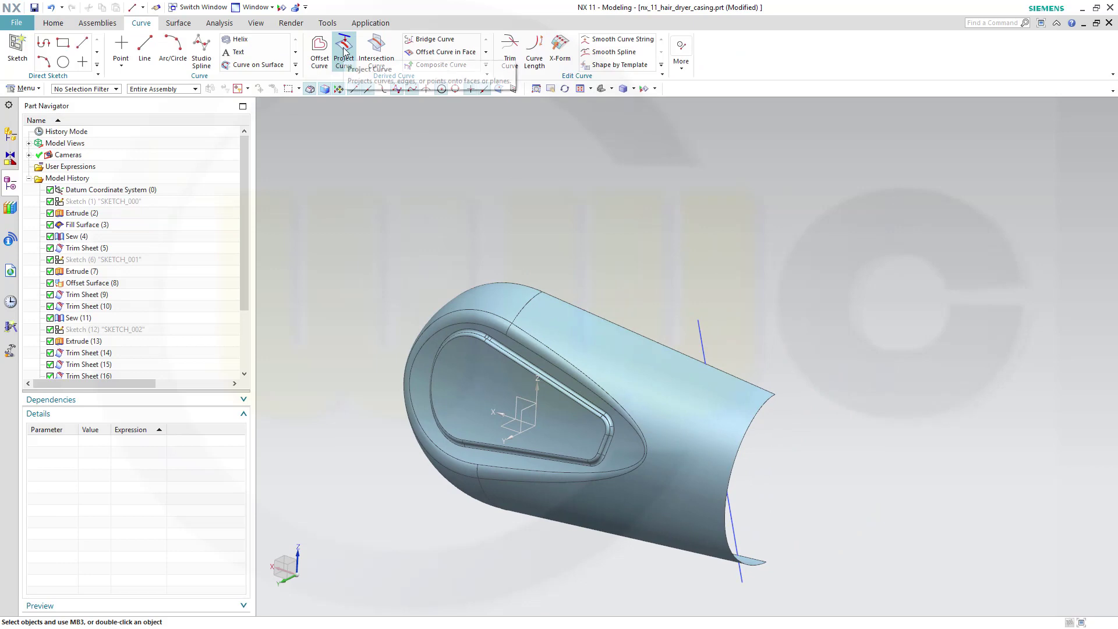
{"action": "left_click", "coordinate": [343, 64]}
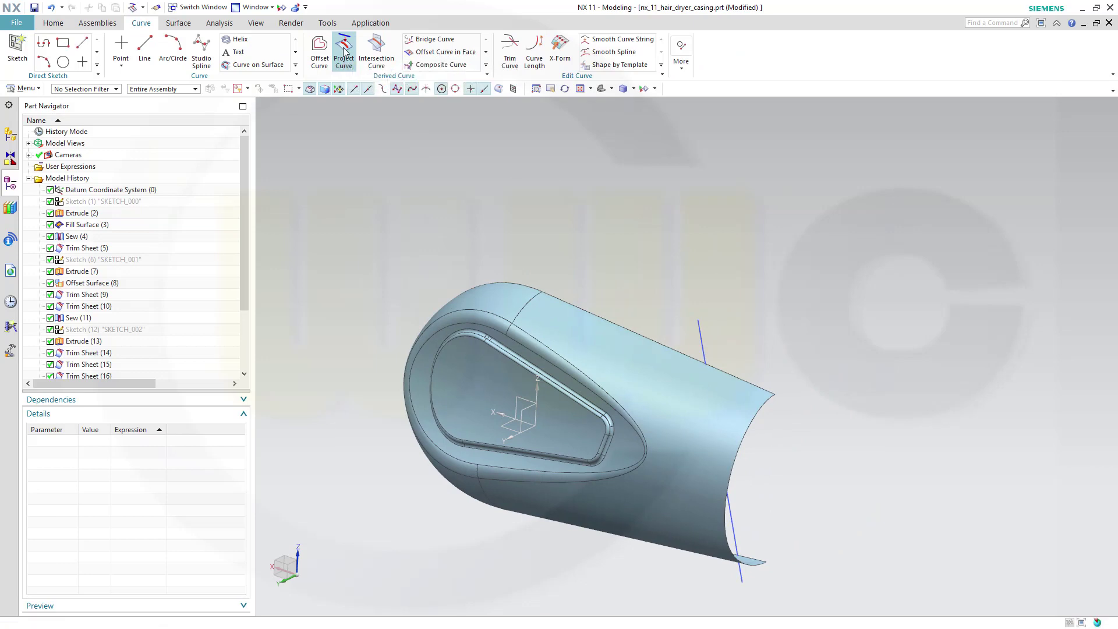
{"action": "left_click", "coordinate": [700, 329]}
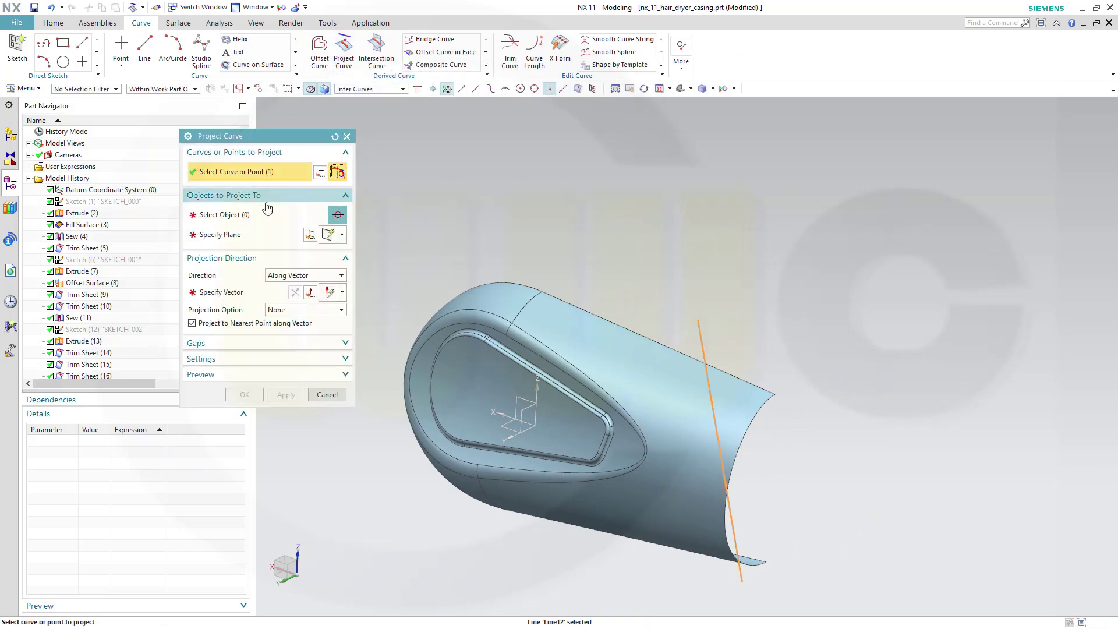
{"action": "left_click", "coordinate": [237, 216]}
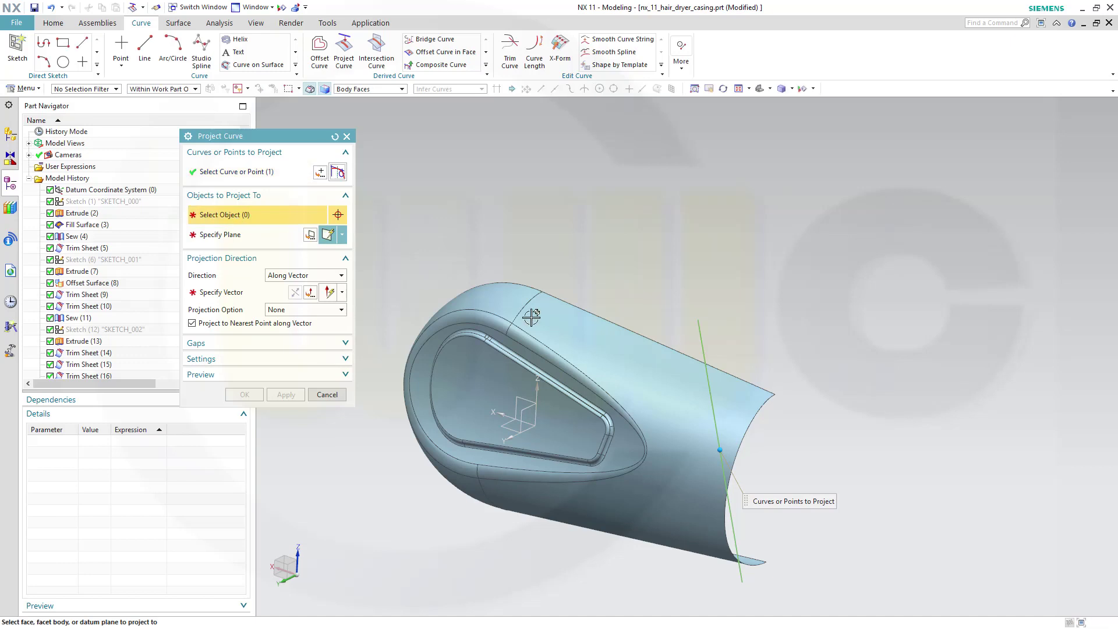
{"action": "left_click", "coordinate": [667, 445]}
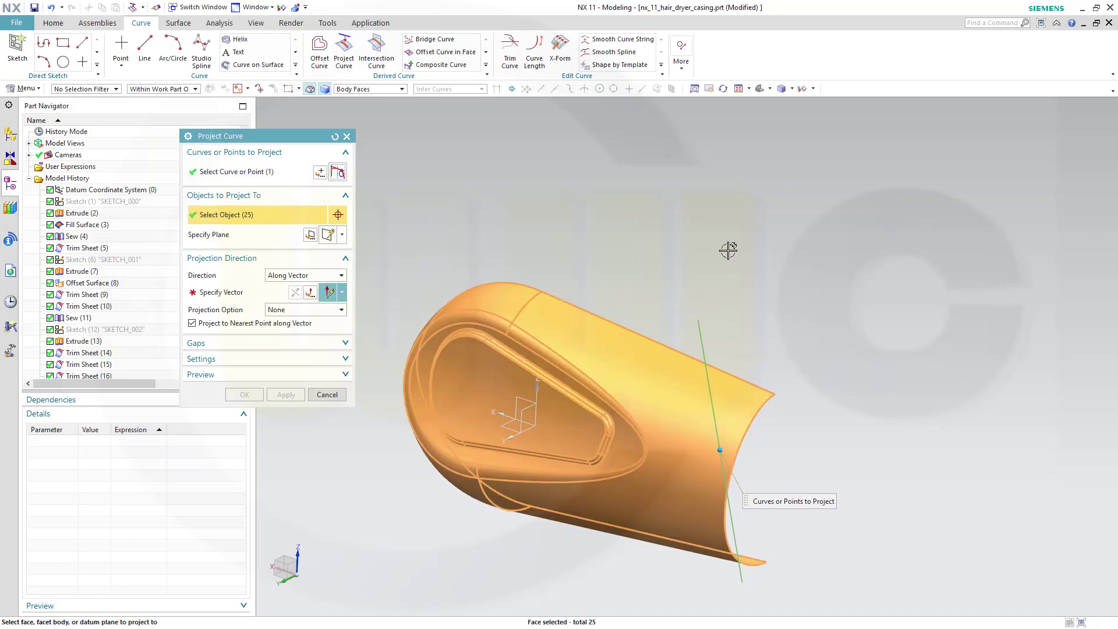
{"action": "left_click", "coordinate": [216, 293]}
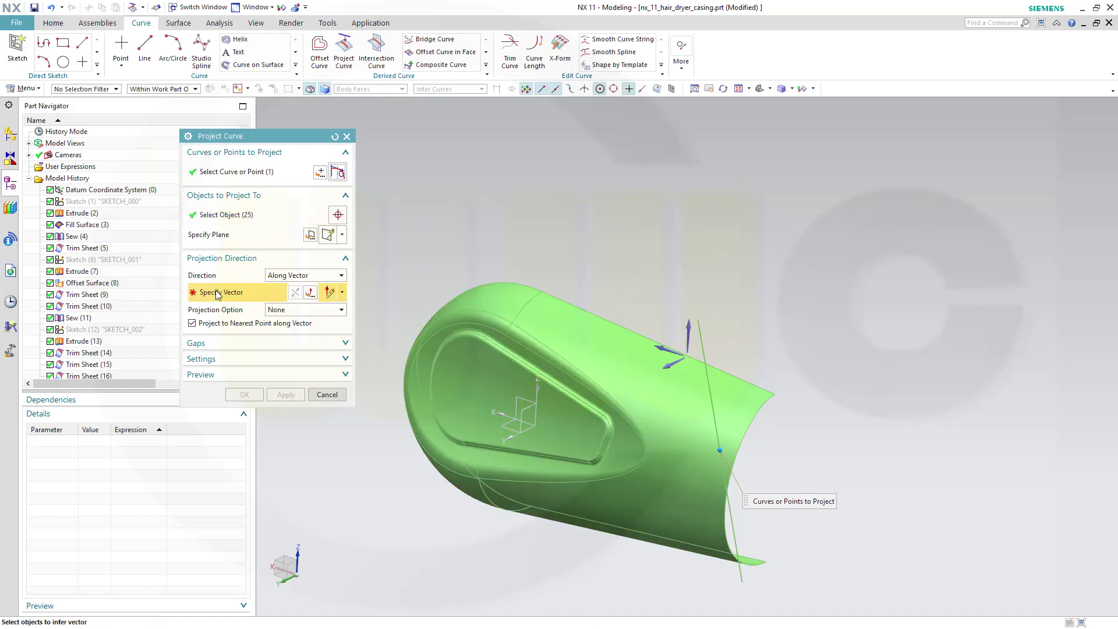
{"action": "left_click", "coordinate": [671, 363]}
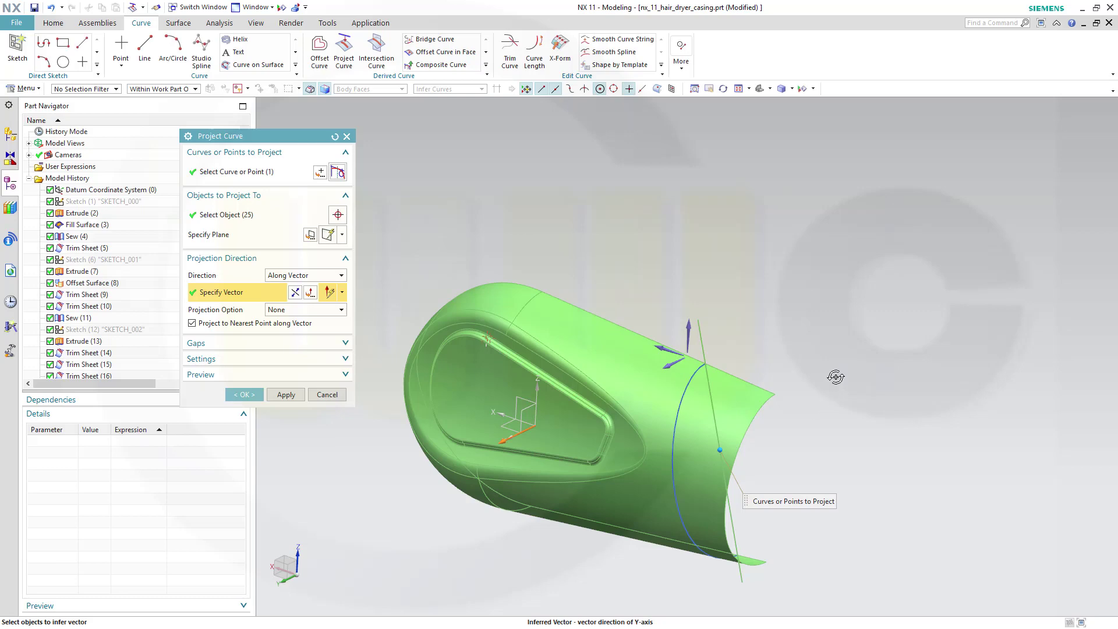
{"action": "middle_click_drag", "start_coordinate": [836, 377], "coordinate": [853, 355]}
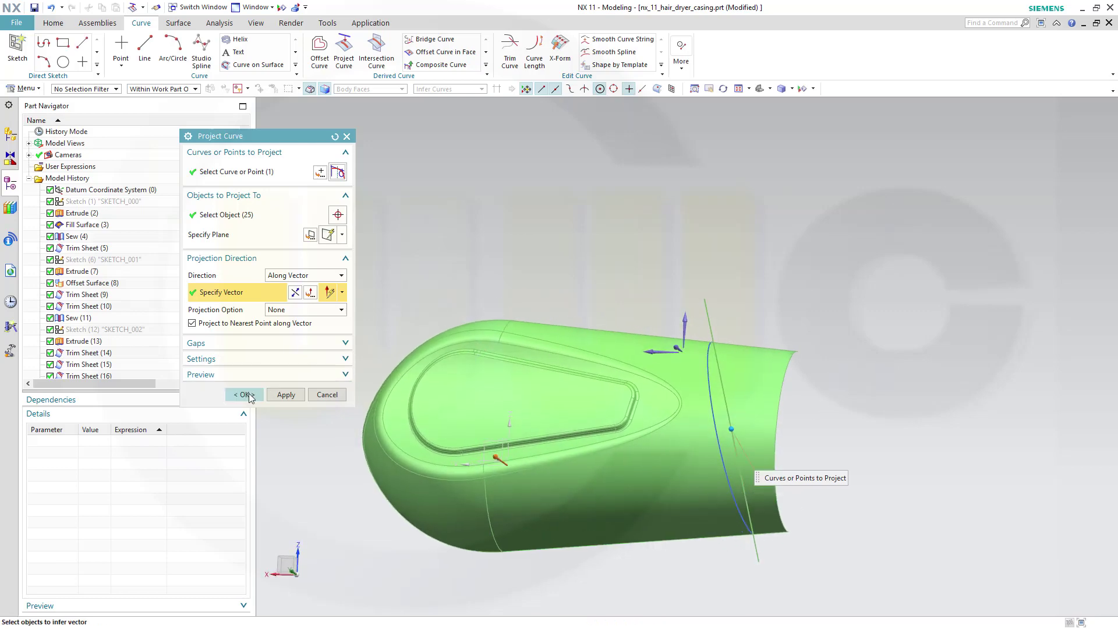
Step: Complete the projection of the sketch line onto the casing along the chosen vector, and hide the source sketch
{"action": "left_click", "coordinate": [247, 395]}
{"action": "middle_click_drag", "start_coordinate": [507, 282], "coordinate": [556, 302]}
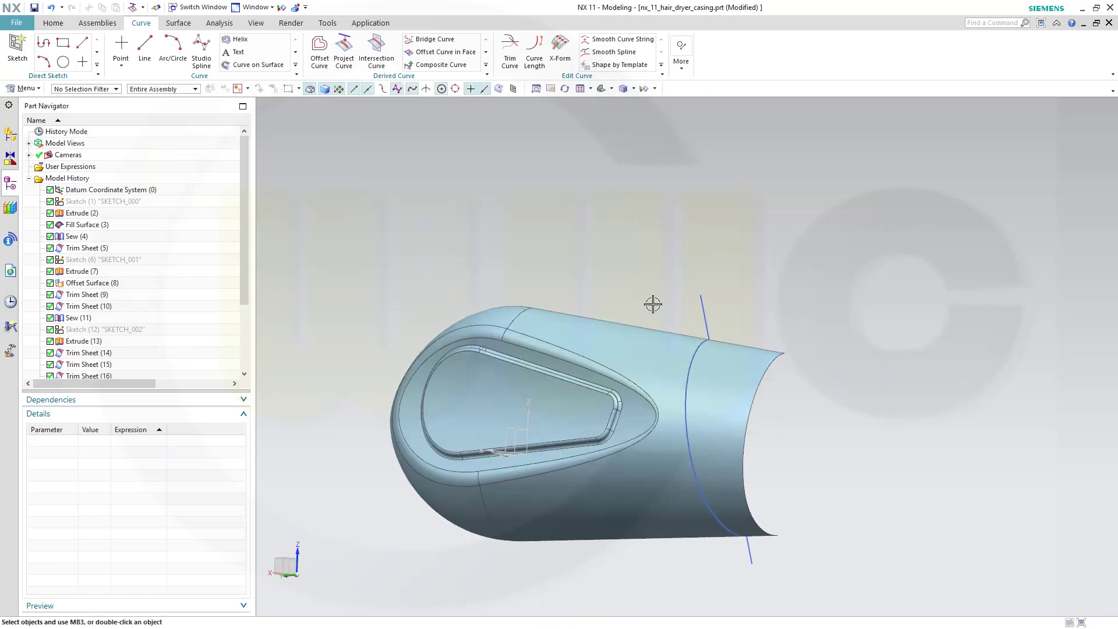
{"action": "right_click", "coordinate": [700, 310]}
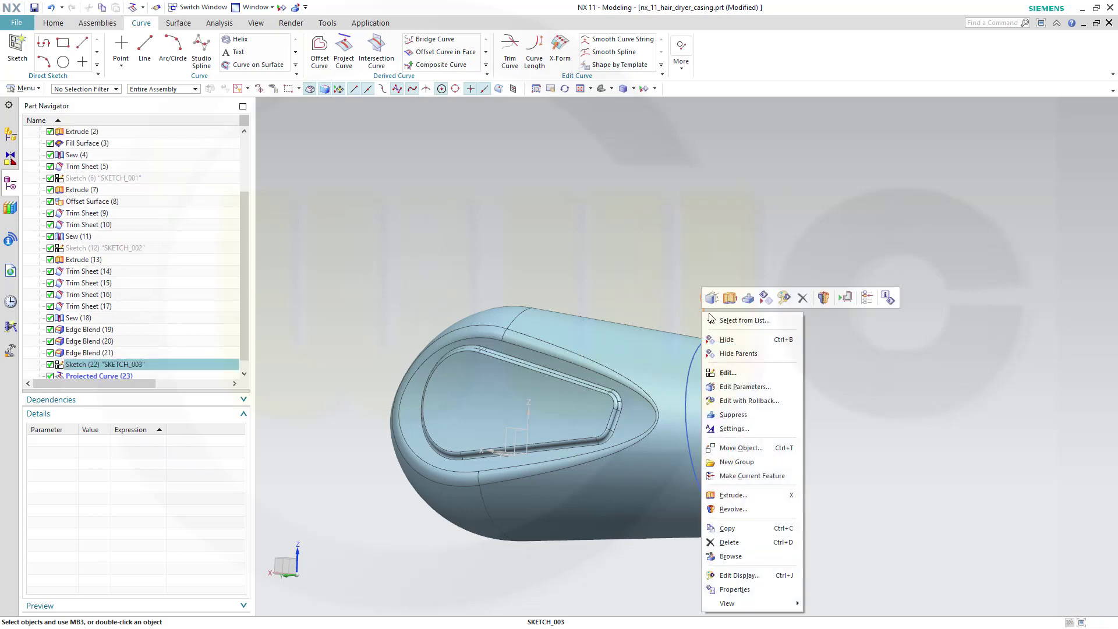
{"action": "left_click", "coordinate": [745, 338]}
Step: Set up a circular center-radius section surface with the projected curve as start guide and spine and a constant 2 mm radius
{"action": "key", "text": "ctrl+Page_Down"}
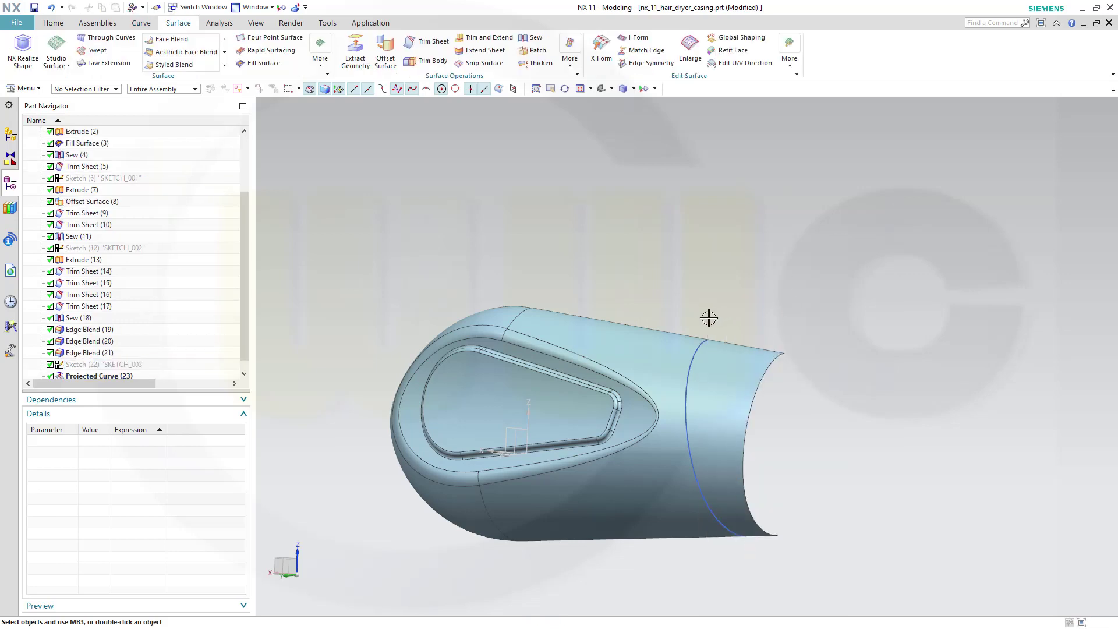
{"action": "mouse_move", "coordinate": [709, 318]}
{"action": "middle_mouse_down"}
{"action": "mouse_move", "coordinate": [736, 320]}
{"action": "mouse_move", "coordinate": [728, 344]}
{"action": "mouse_move", "coordinate": [696, 299]}
{"action": "middle_mouse_up"}
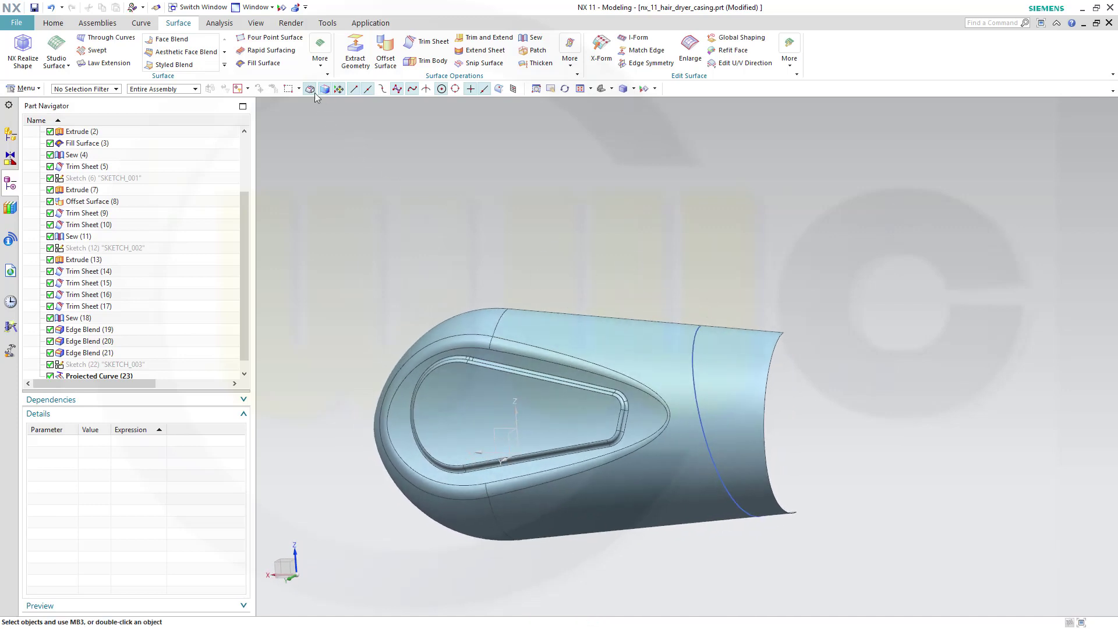
{"action": "left_click", "coordinate": [320, 64]}
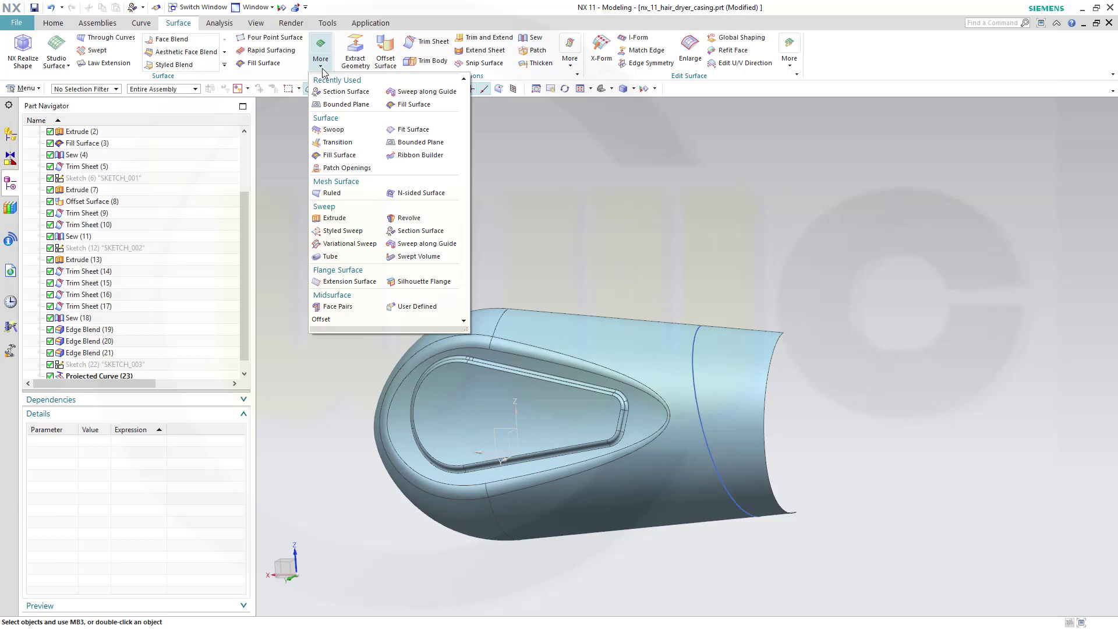
{"action": "left_click", "coordinate": [408, 230]}
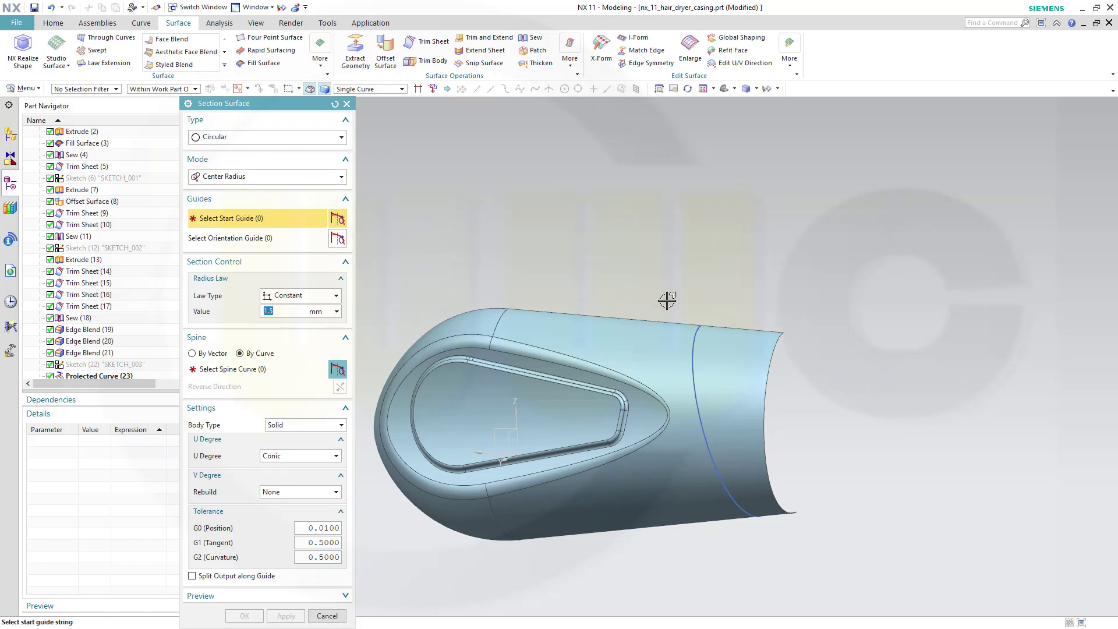
{"action": "left_click", "coordinate": [696, 330]}
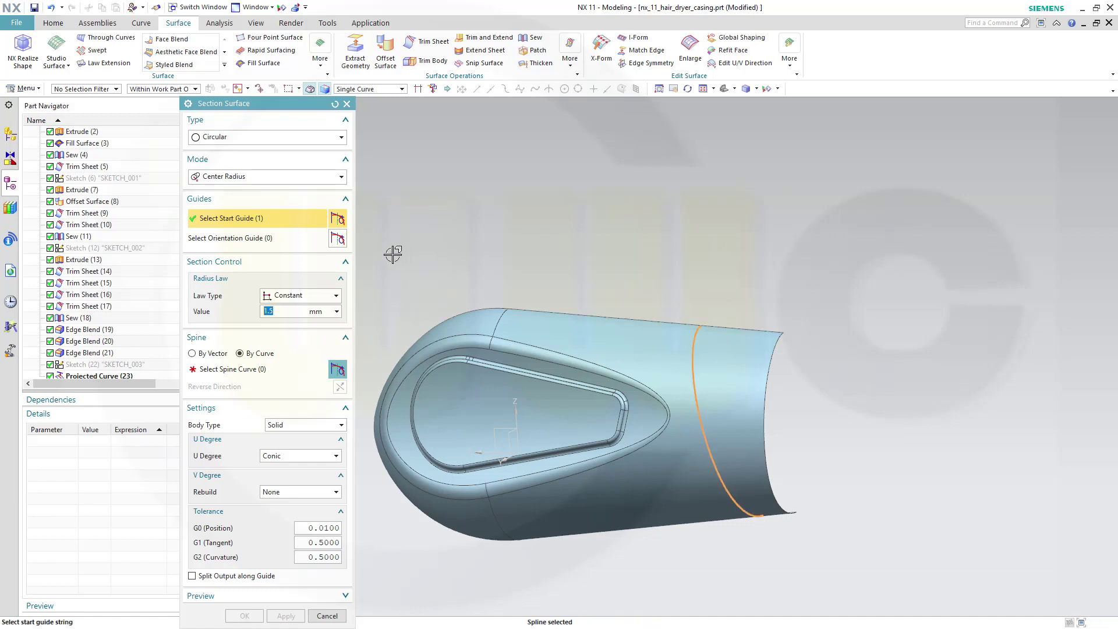
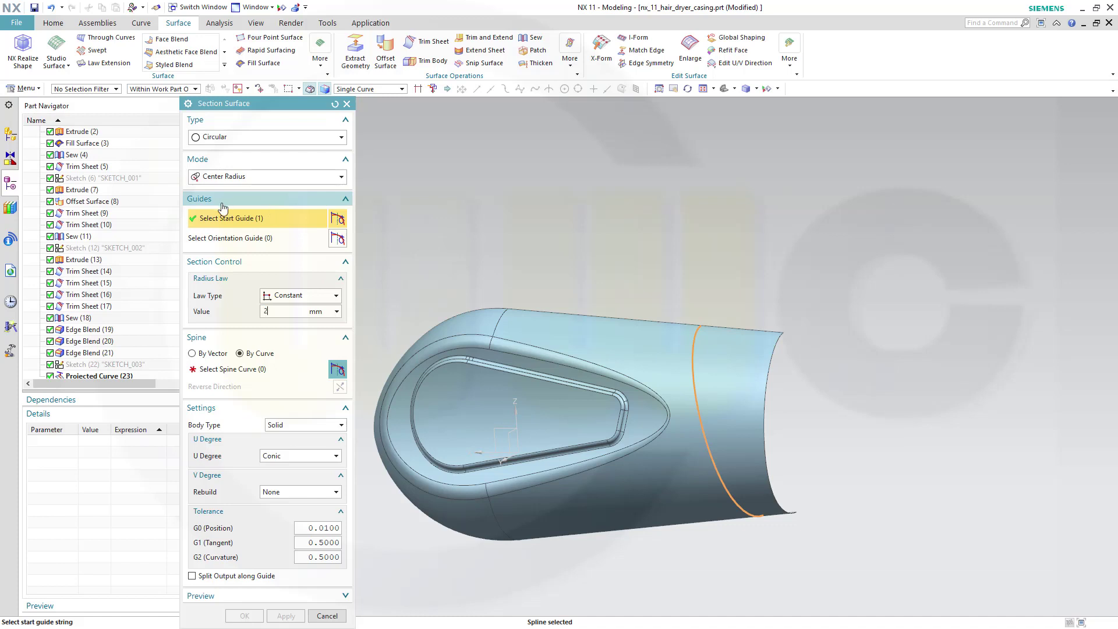
{"action": "left_click", "coordinate": [225, 370]}
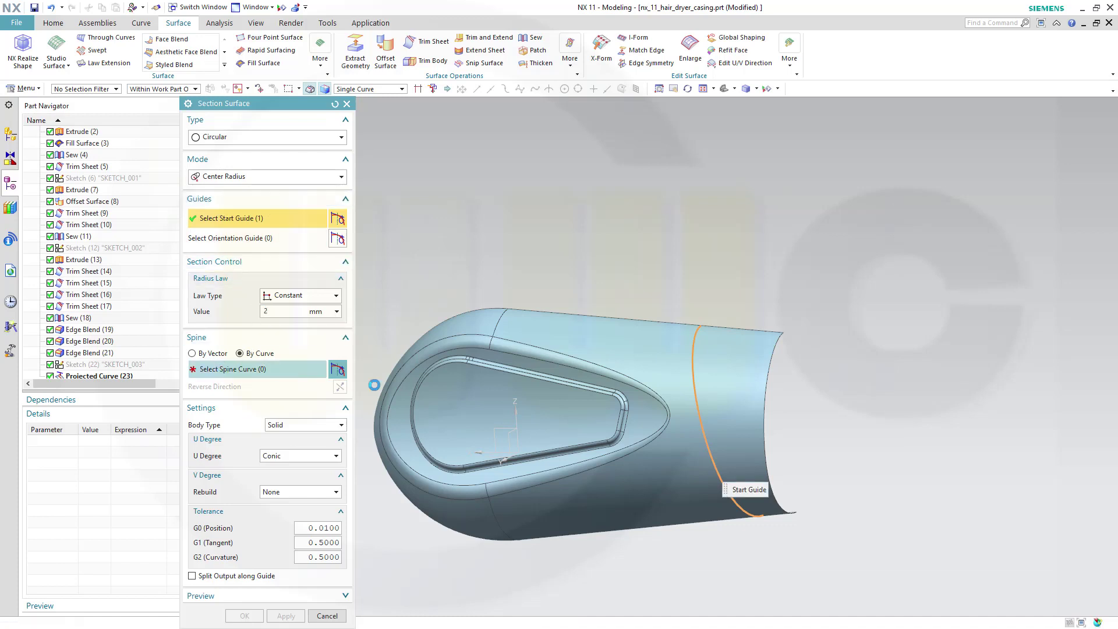
{"action": "left_click", "coordinate": [690, 337]}
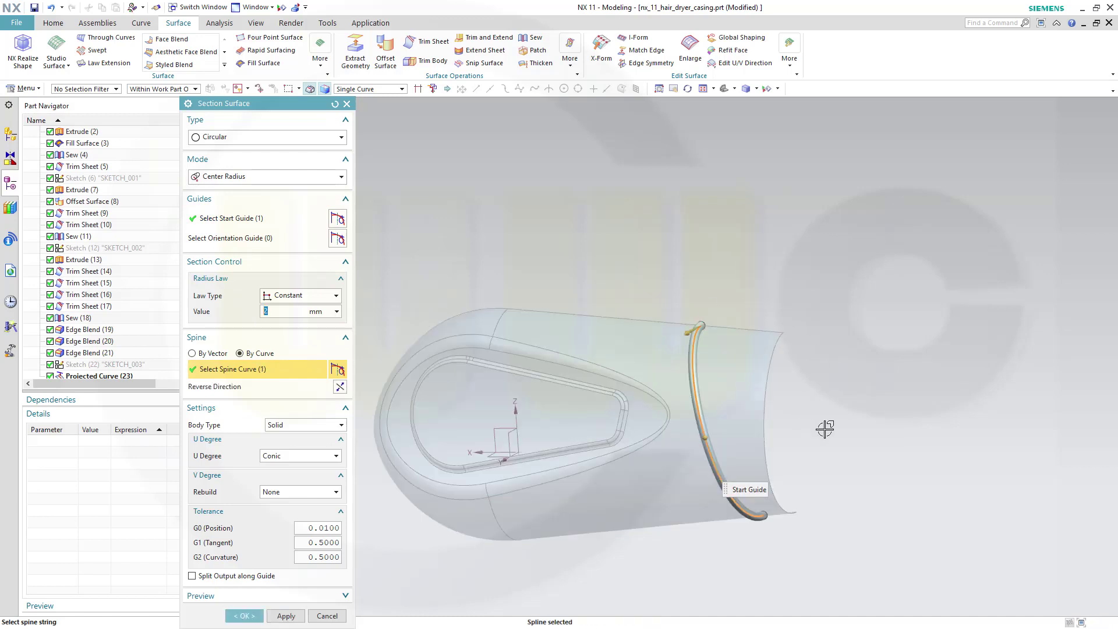
Step: Set the section surface's body type to Sheet and create the tubular surface across the casing
{"action": "left_click", "coordinate": [340, 429]}
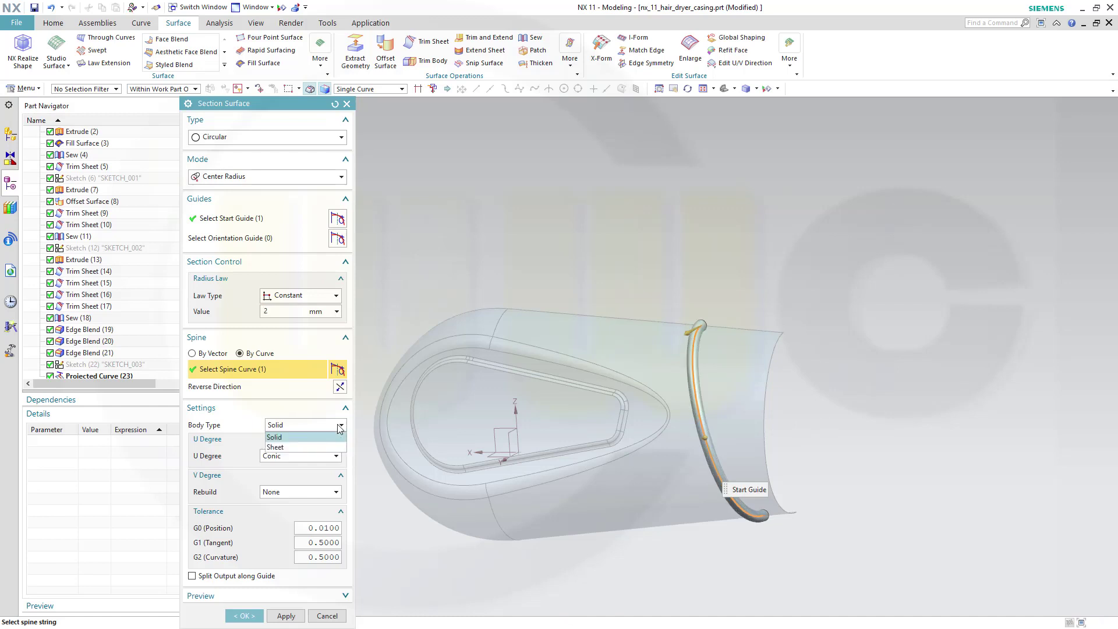
{"action": "left_click", "coordinate": [294, 446]}
{"action": "middle_click_drag", "start_coordinate": [840, 411], "coordinate": [793, 414]}
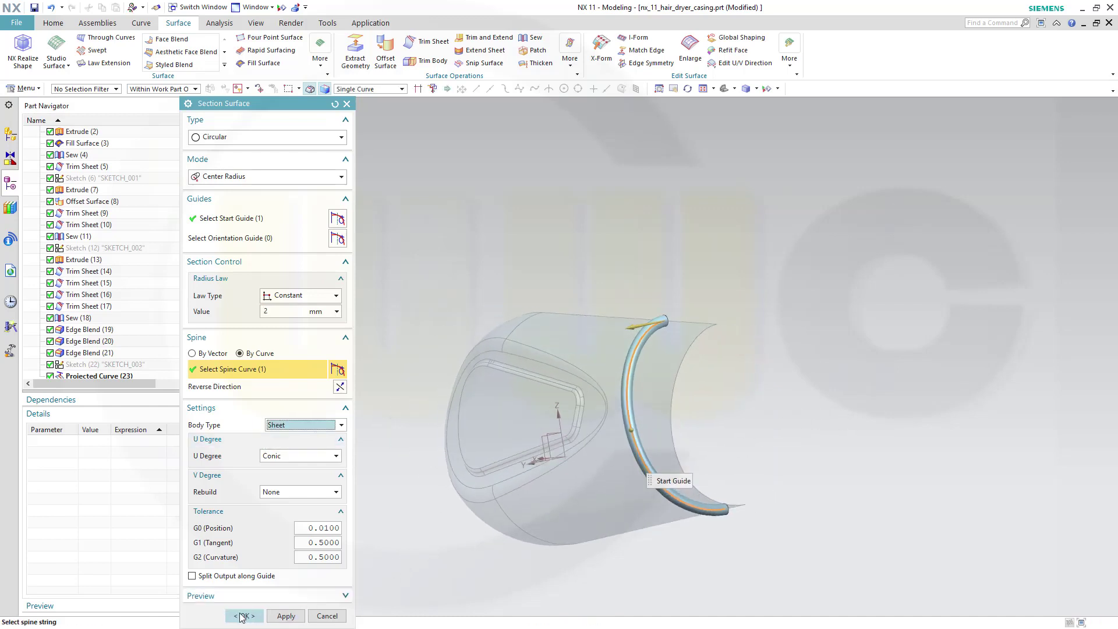
{"action": "left_click", "coordinate": [243, 616]}
{"action": "middle_click_drag", "start_coordinate": [525, 304], "coordinate": [569, 290]}
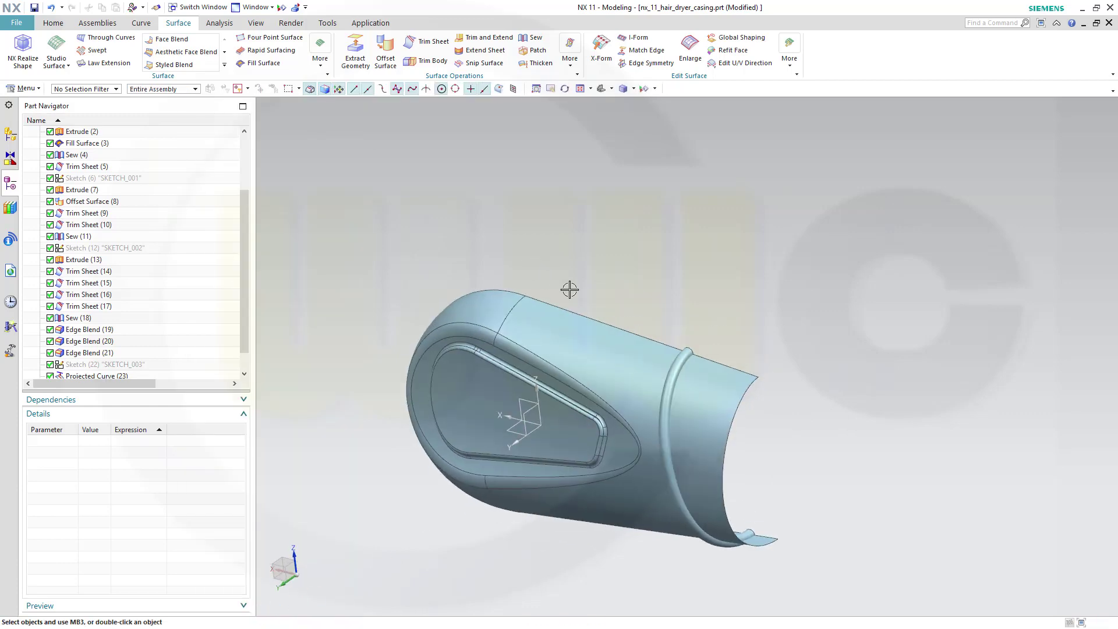
Step: Try to trim the casing sheet with the tubular section surface as boundary, and undo the trim
{"action": "left_click", "coordinate": [427, 42]}
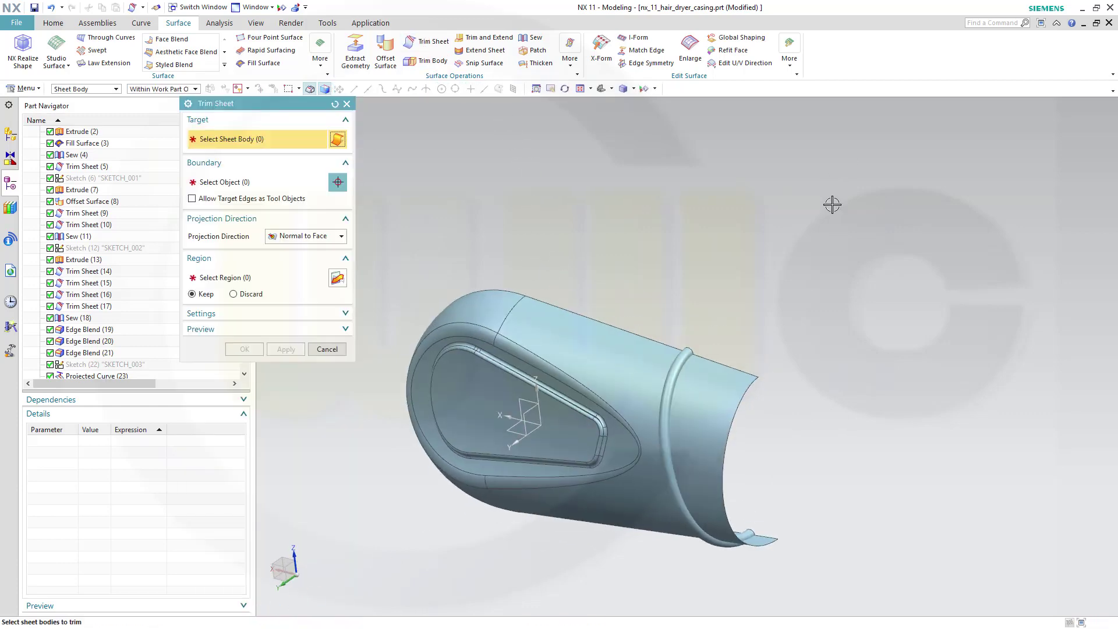
{"action": "mouse_move", "coordinate": [805, 262]}
{"action": "middle_mouse_down"}
{"action": "mouse_move", "coordinate": [781, 244]}
{"action": "mouse_move", "coordinate": [794, 250]}
{"action": "mouse_move", "coordinate": [787, 264]}
{"action": "middle_mouse_up"}
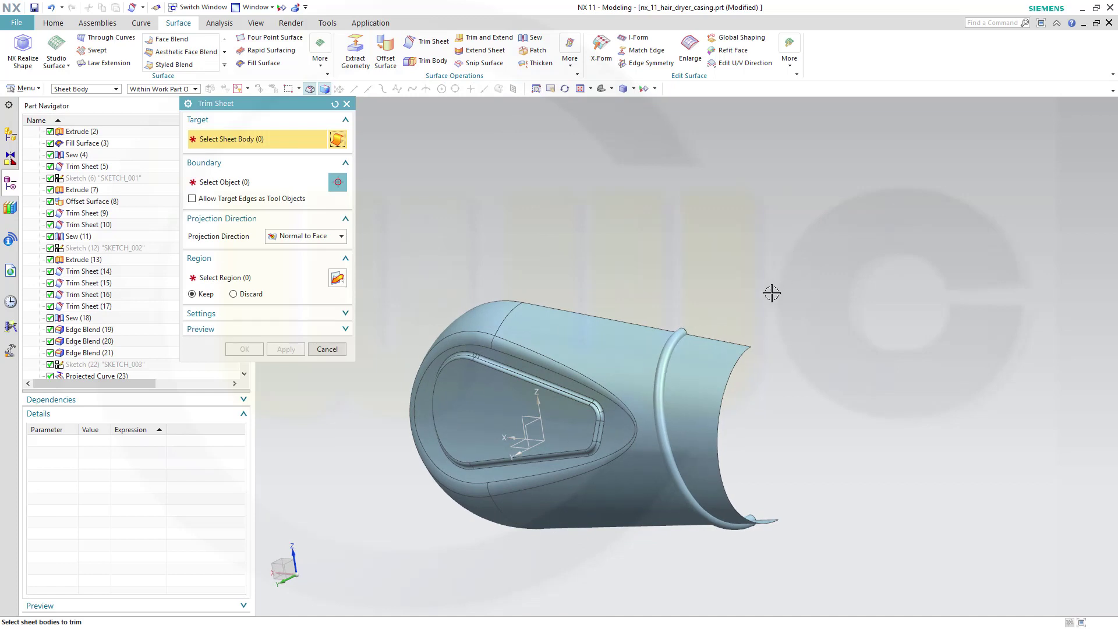
{"action": "left_click", "coordinate": [700, 357]}
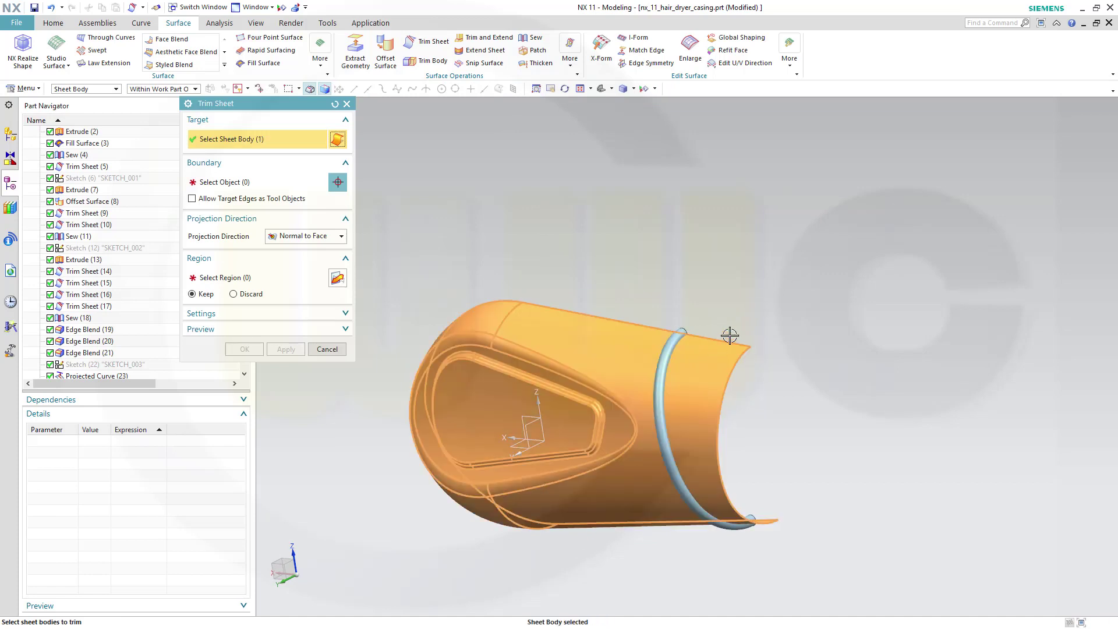
{"action": "left_click", "coordinate": [229, 182]}
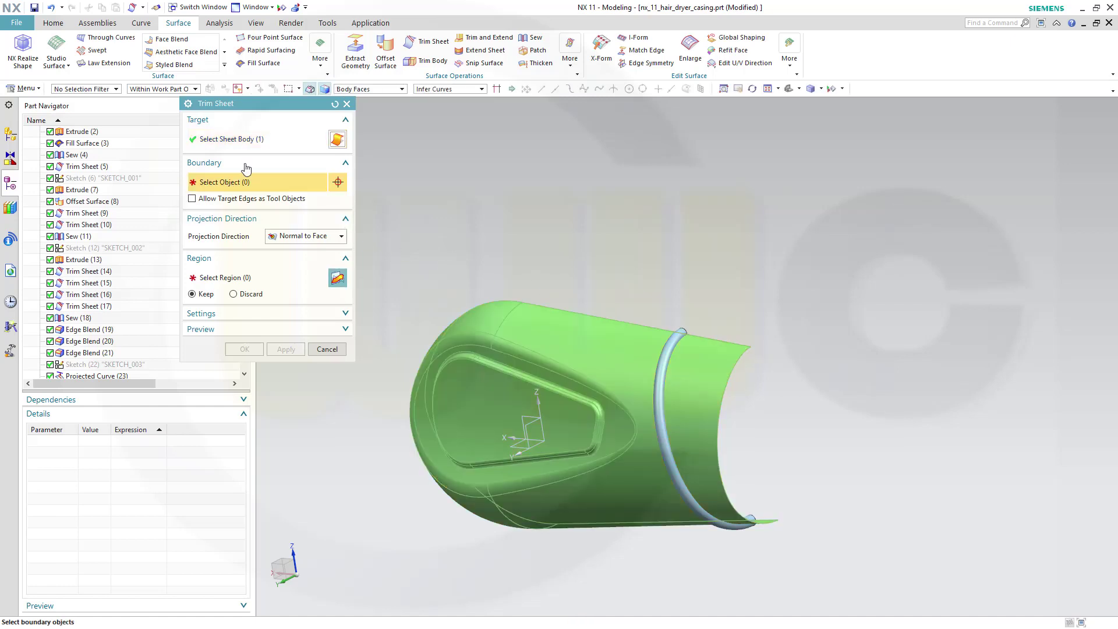
{"action": "left_click", "coordinate": [664, 344]}
{"action": "left_click", "coordinate": [283, 349]}
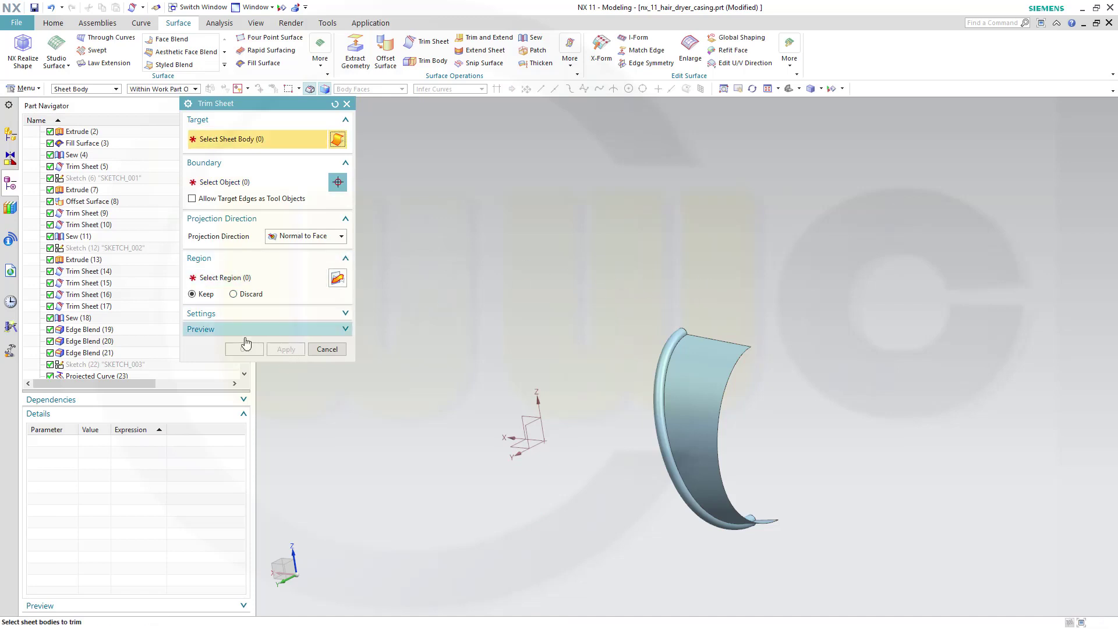
{"action": "left_click", "coordinate": [327, 349]}
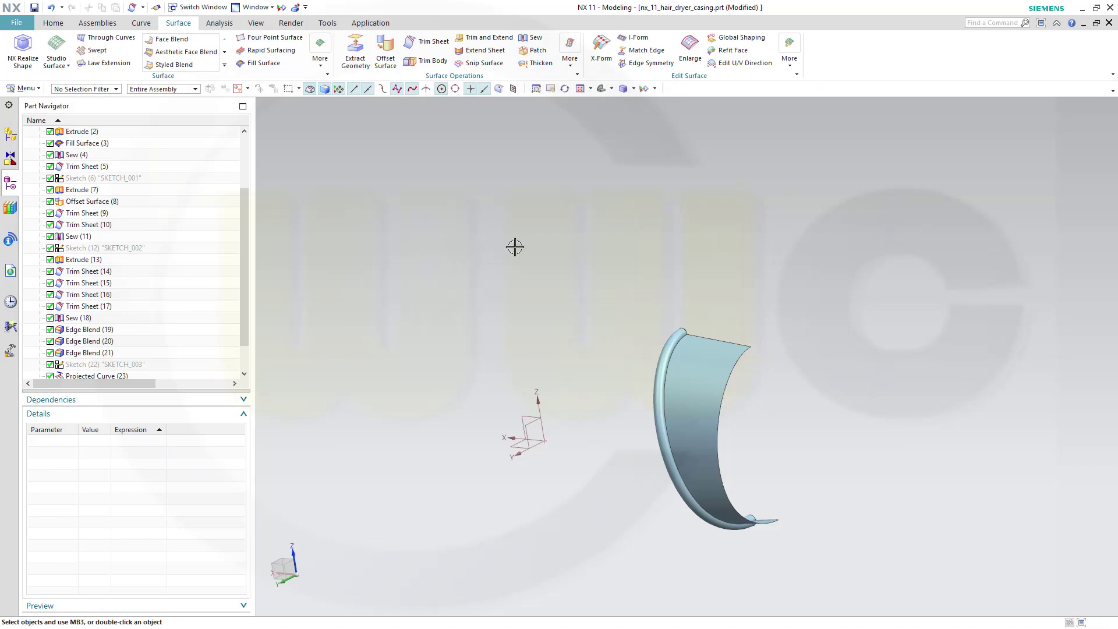
{"action": "key", "text": "ctrl+z"}
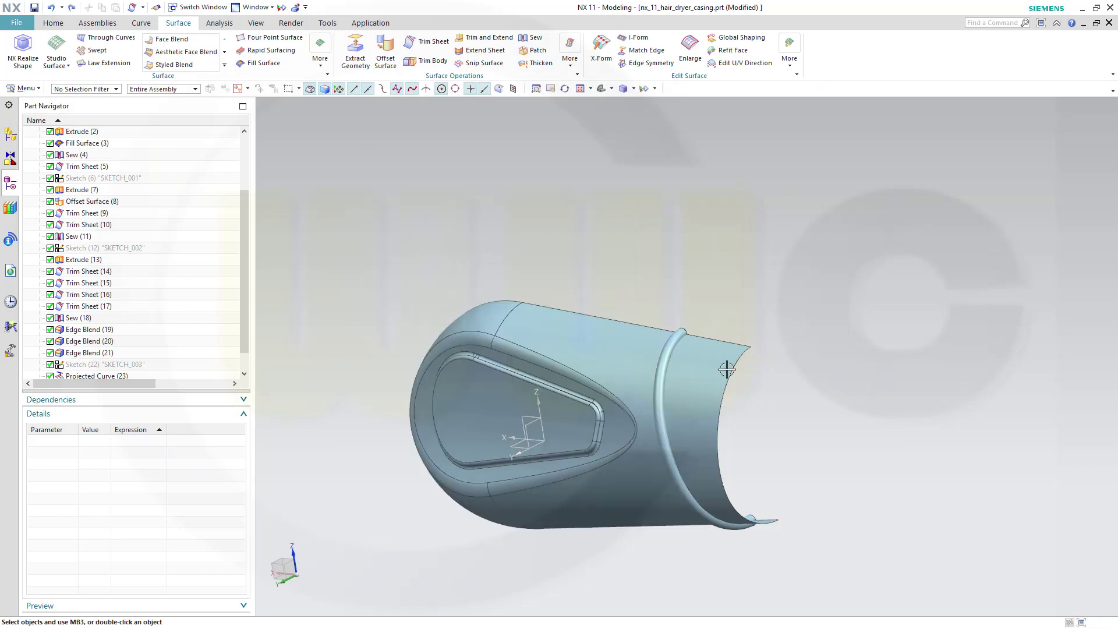
Step: Start a sheet trim with only the tubular section surface as the target body
{"action": "middle_click_drag", "start_coordinate": [771, 399], "coordinate": [659, 473]}
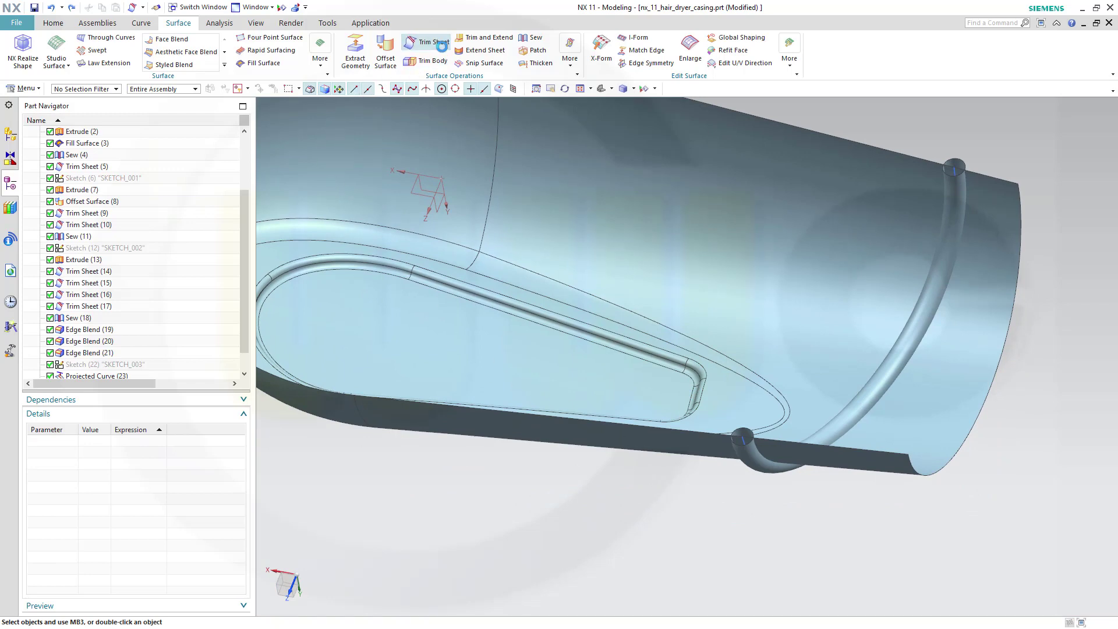
{"action": "left_click", "coordinate": [426, 41]}
{"action": "middle_click_drag", "start_coordinate": [776, 496], "coordinate": [777, 510]}
{"action": "scroll", "coordinate": [777, 510], "scroll_direction": "up", "scroll_amount": 2}
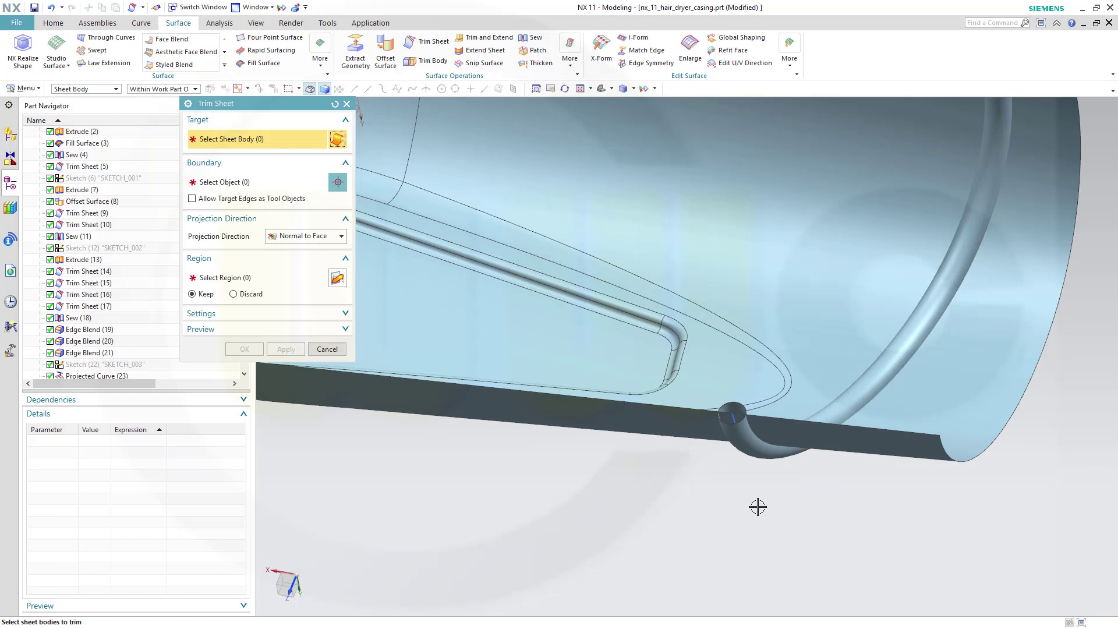
{"action": "left_click", "coordinate": [739, 444]}
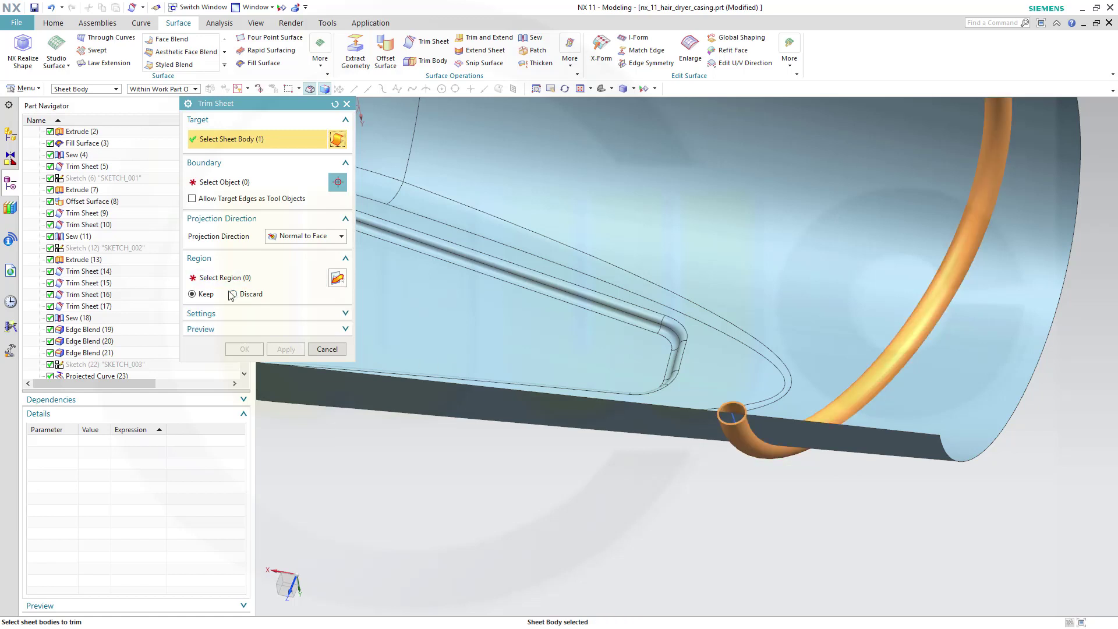
{"action": "left_click", "coordinate": [227, 163]}
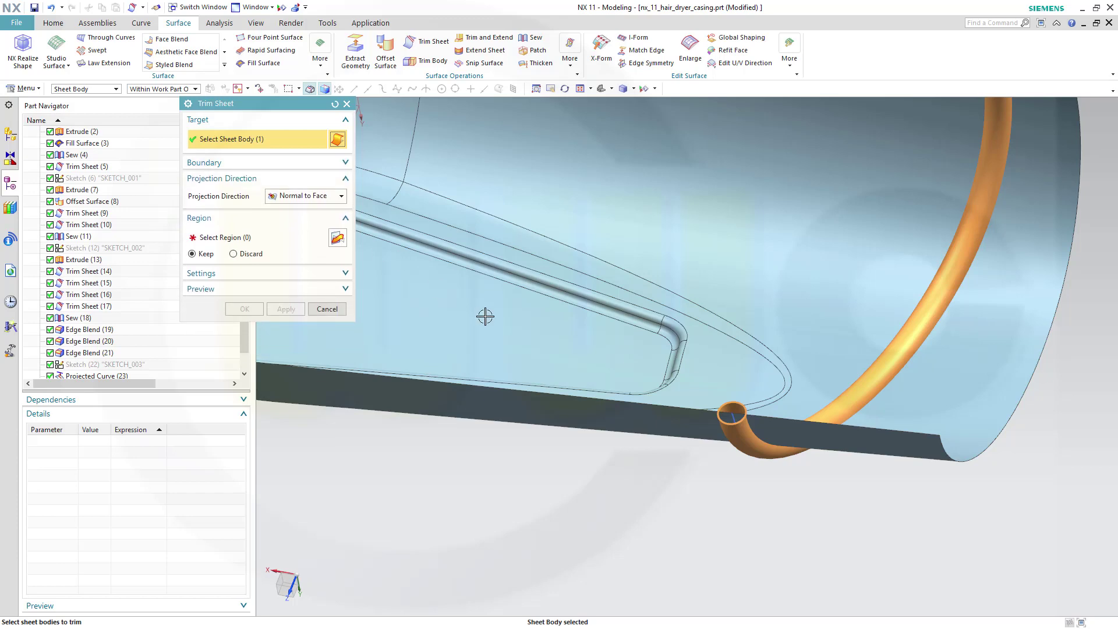
{"action": "left_click", "coordinate": [776, 449]}
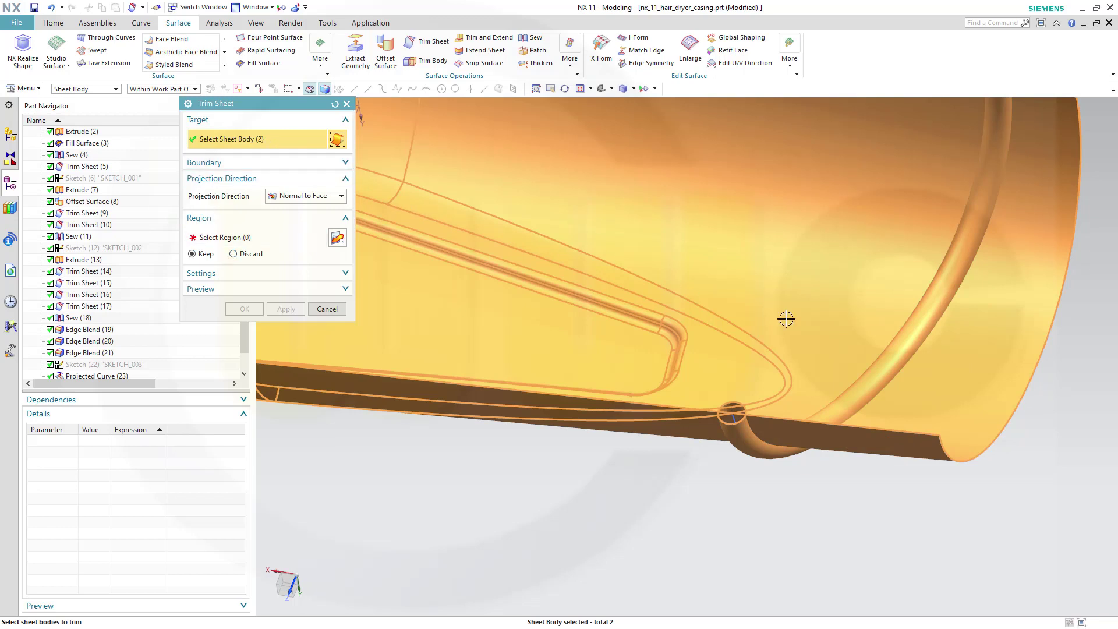
{"action": "left_click", "coordinate": [932, 390], "text": "shift"}
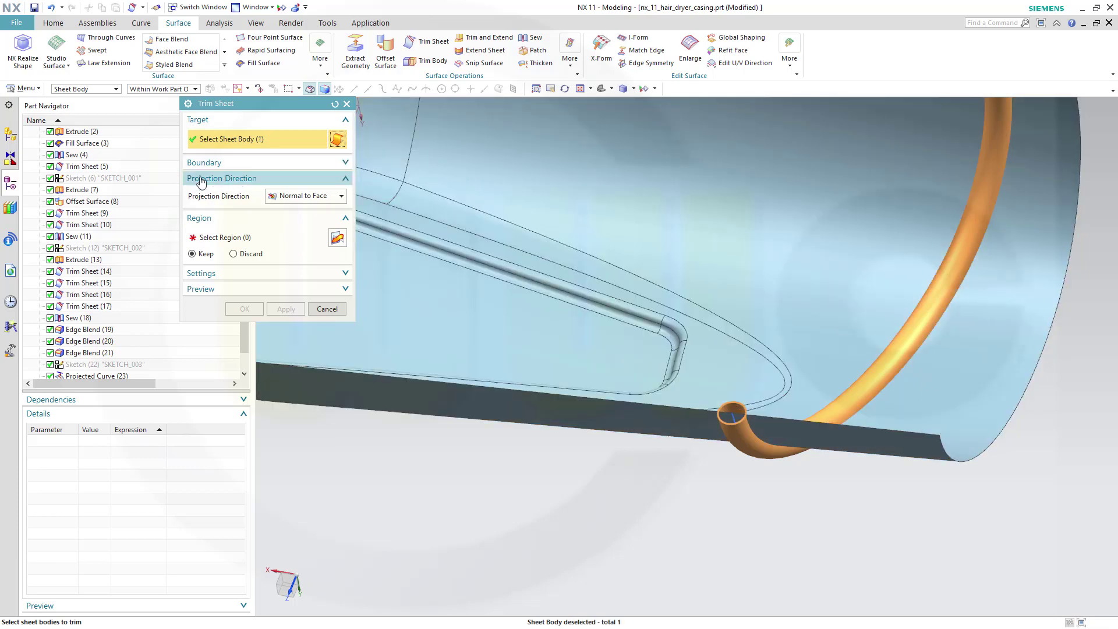
Step: Trim the tubular surface with the casing's faces as boundary, projecting normal to face and keeping the selected region
{"action": "left_click", "coordinate": [340, 168]}
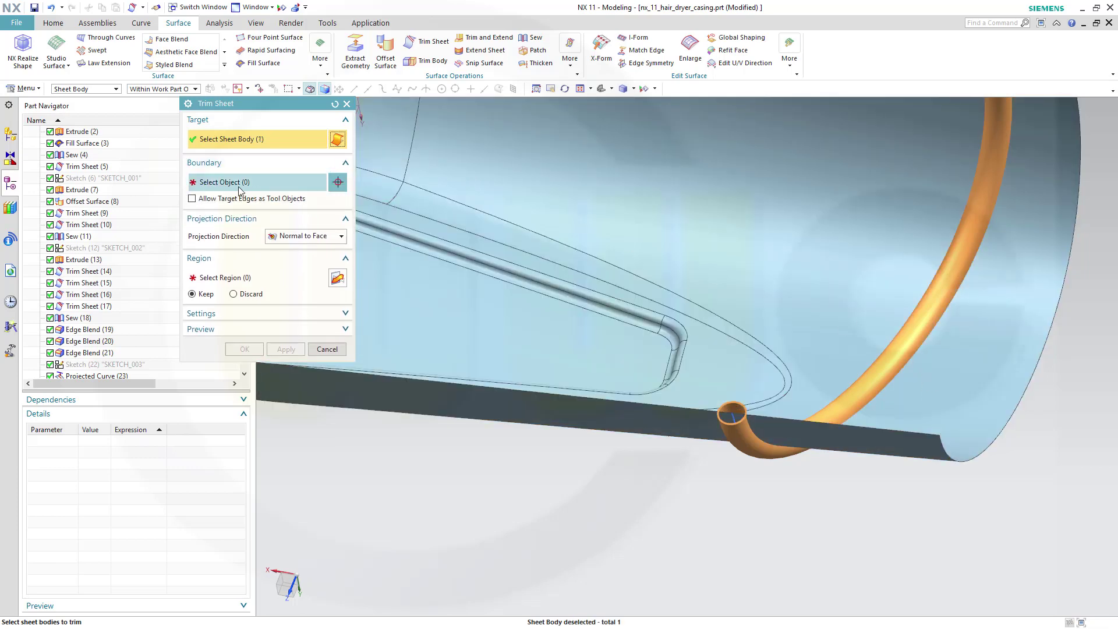
{"action": "left_click", "coordinate": [885, 442]}
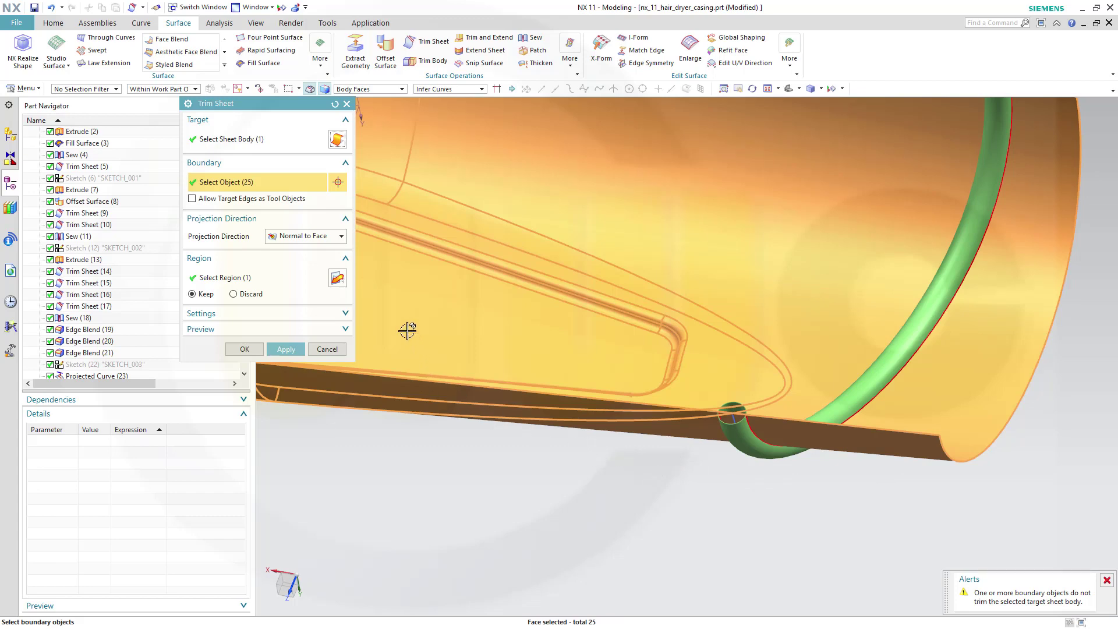
{"action": "scroll", "coordinate": [497, 319], "scroll_direction": "down", "scroll_amount": 3}
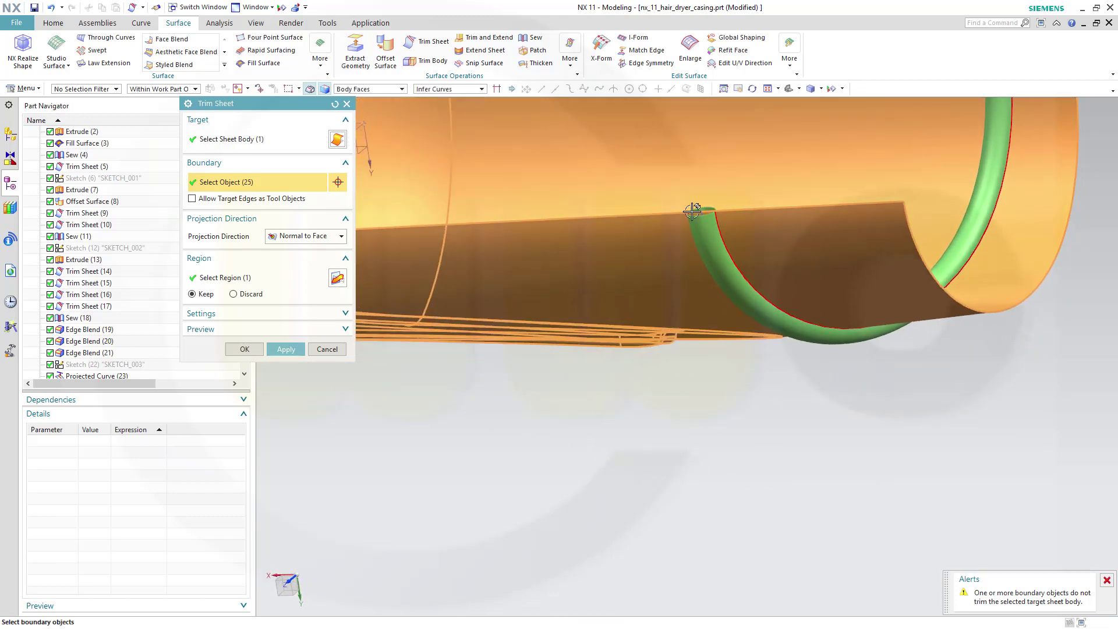
{"action": "middle_click_drag", "start_coordinate": [497, 289], "coordinate": [853, 171]}
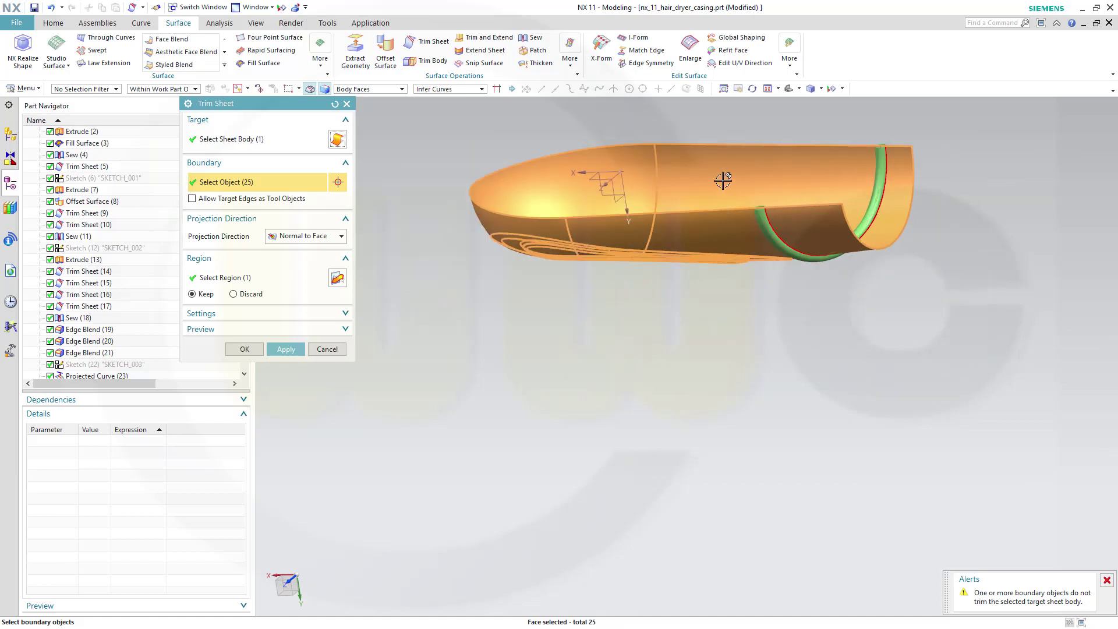
{"action": "scroll", "coordinate": [949, 326], "scroll_direction": "up", "scroll_amount": 2}
{"action": "scroll", "coordinate": [859, 169], "scroll_direction": "down", "scroll_amount": 1}
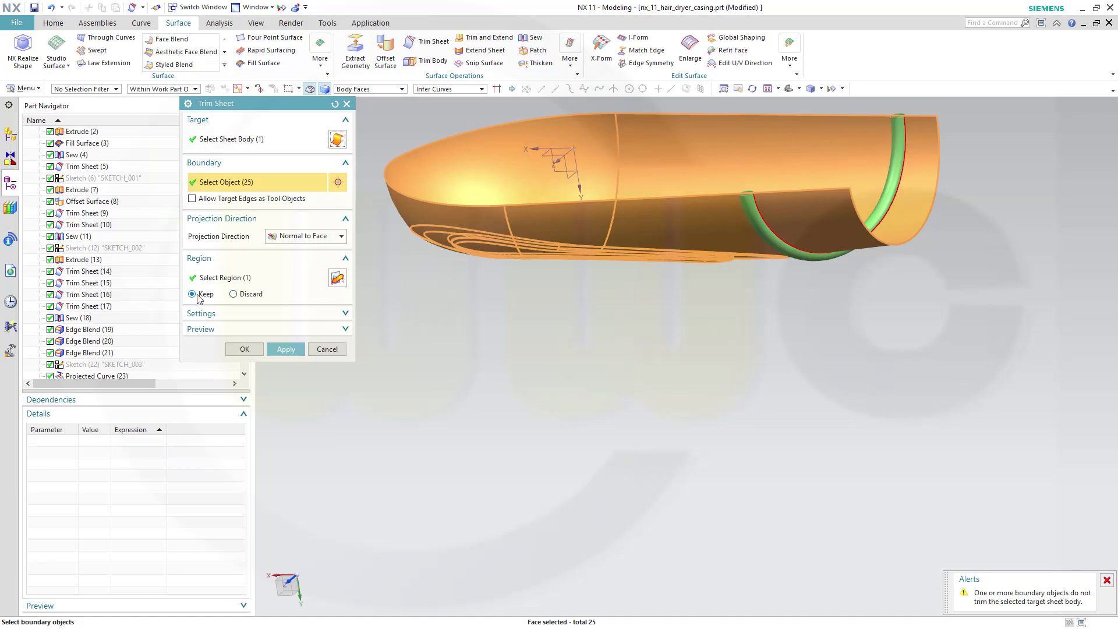
{"action": "left_click", "coordinate": [283, 350]}
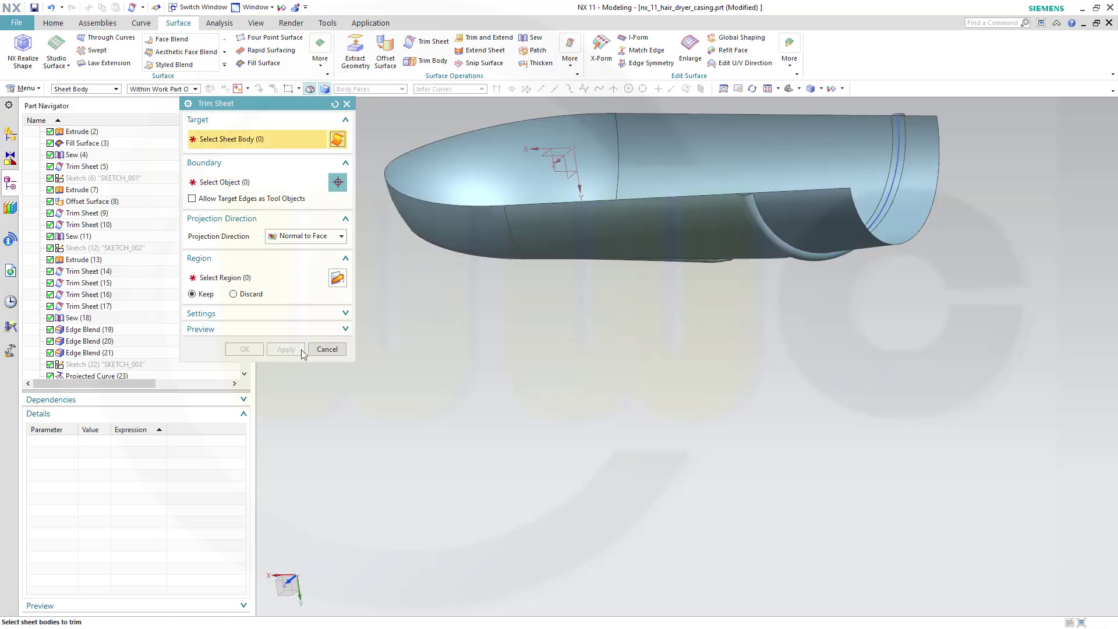
{"action": "middle_click_drag", "start_coordinate": [684, 311], "coordinate": [680, 371]}
{"action": "left_click", "coordinate": [326, 350]}
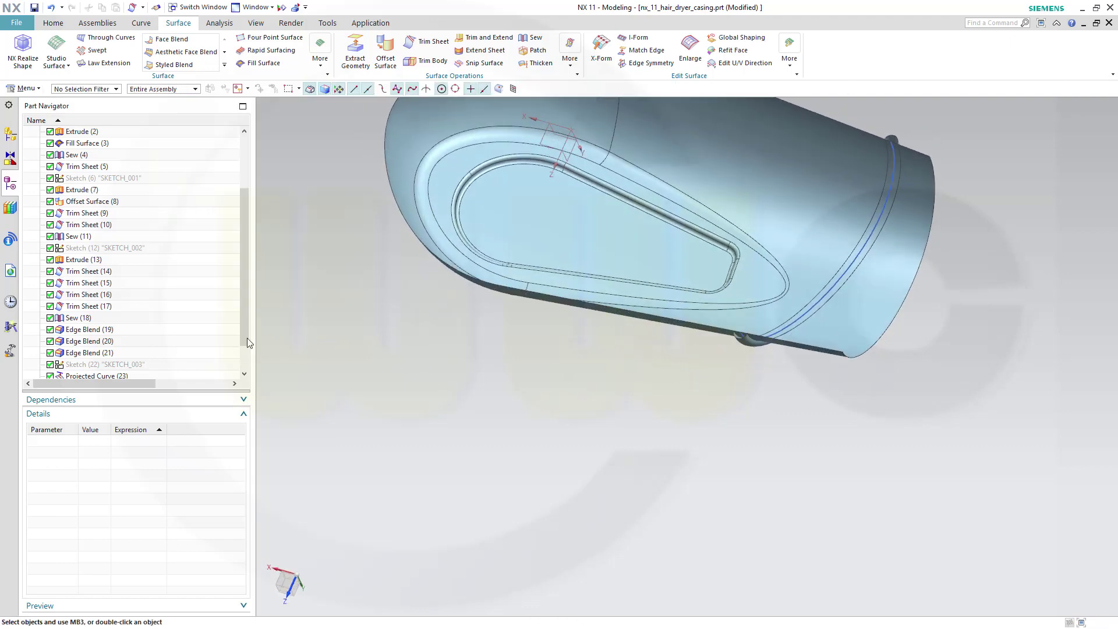
Step: Edit the last sheet trim on the tubular surface so that the selected region is discarded instead of kept
{"action": "scroll", "coordinate": [246, 326], "scroll_direction": "down", "scroll_amount": 1}
{"action": "left_click", "coordinate": [99, 365]}
{"action": "double_click", "coordinate": [99, 364]}
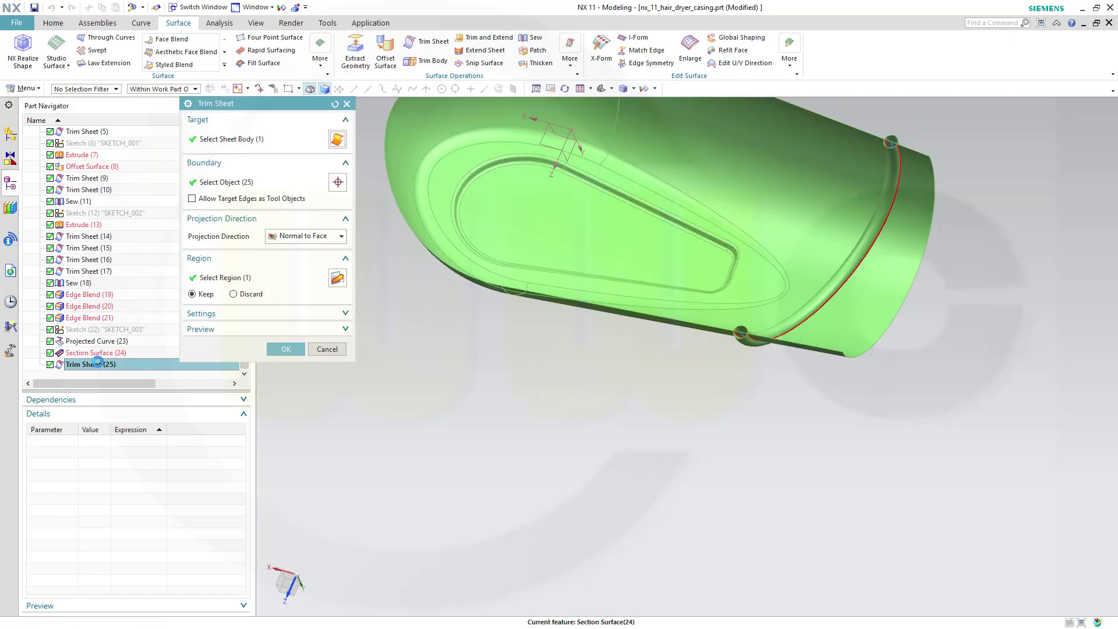
{"action": "left_click", "coordinate": [233, 294]}
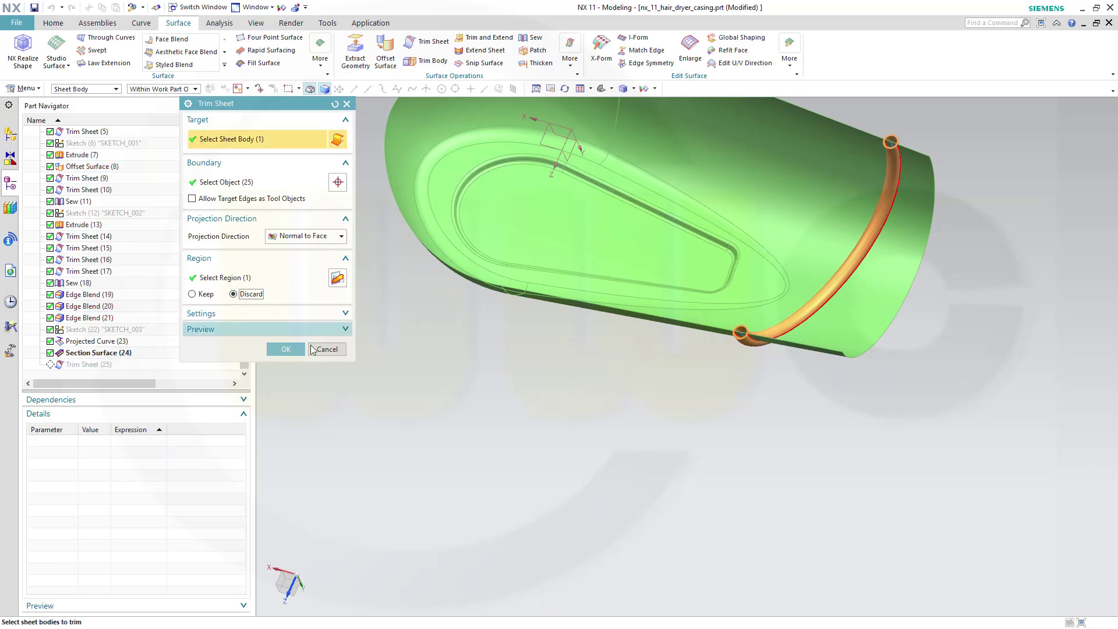
{"action": "left_click", "coordinate": [285, 349]}
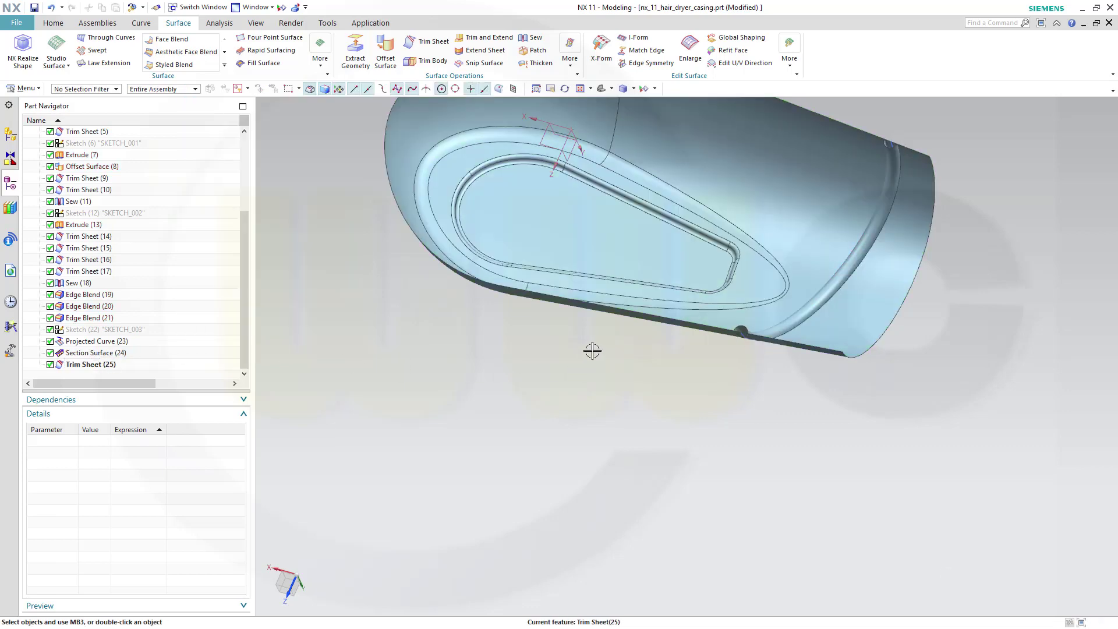
Step: Hide the projected curve that runs across the casing
{"action": "middle_click_drag", "start_coordinate": [592, 351], "coordinate": [679, 232]}
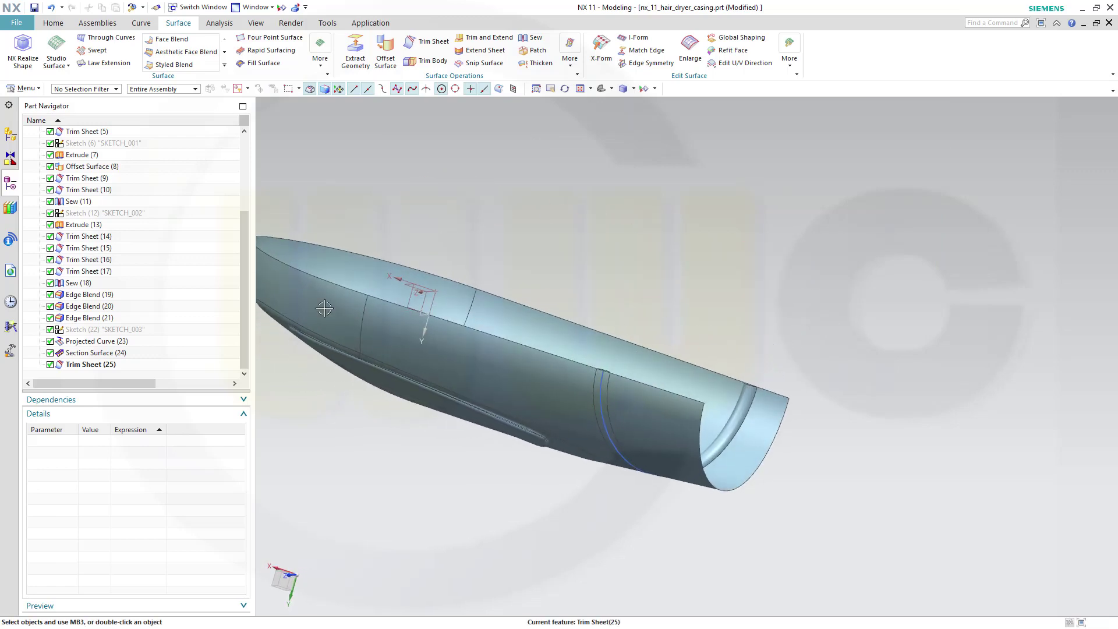
{"action": "right_click", "coordinate": [121, 343]}
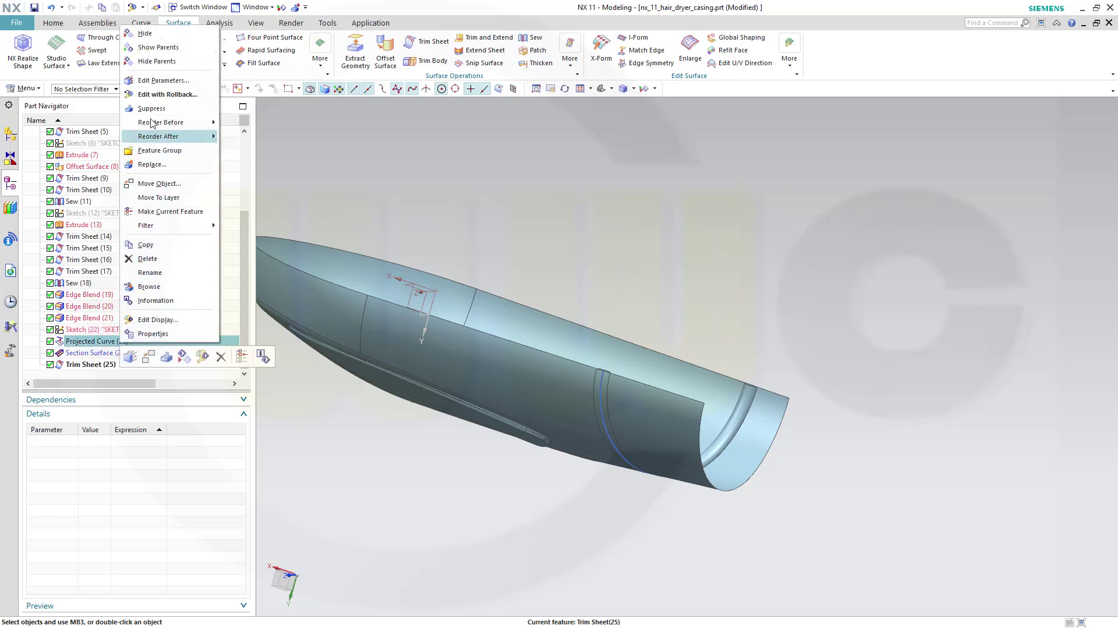
{"action": "left_click", "coordinate": [152, 34]}
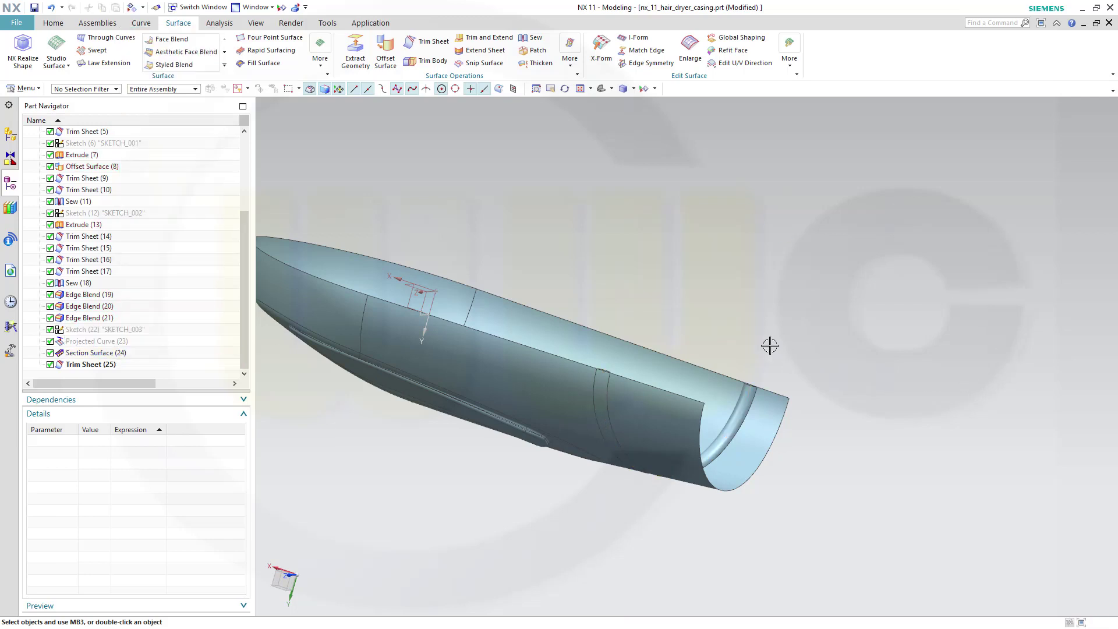
{"action": "middle_click_drag", "start_coordinate": [770, 346], "coordinate": [770, 314]}
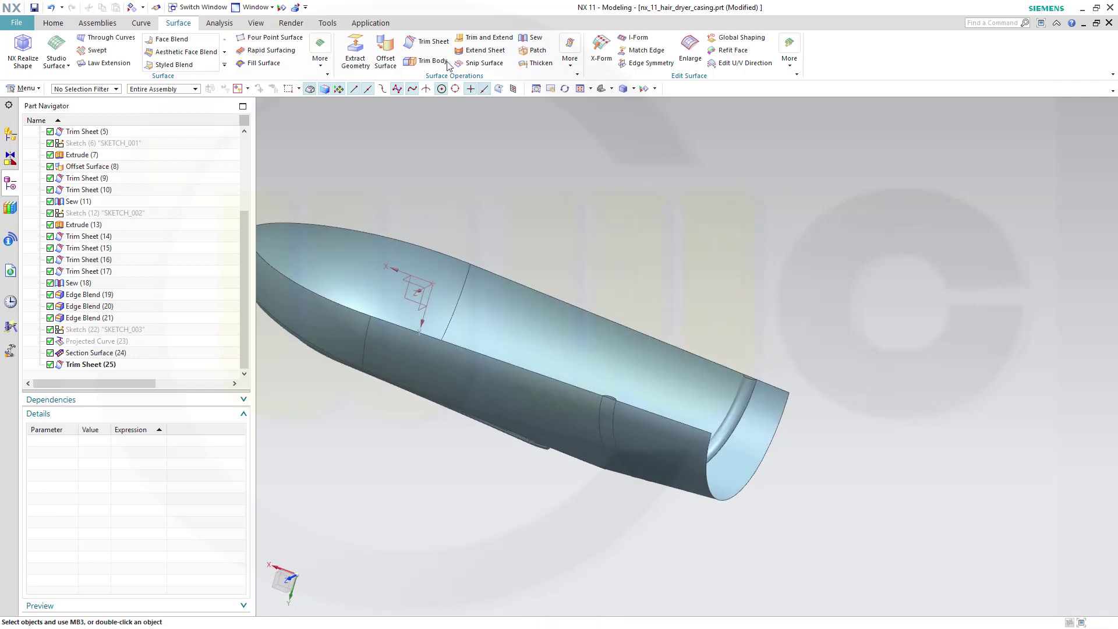
Step: Trim the casing sheet with the section surface's face as boundary, projecting normal to face and discarding the selected region
{"action": "left_click", "coordinate": [427, 42]}
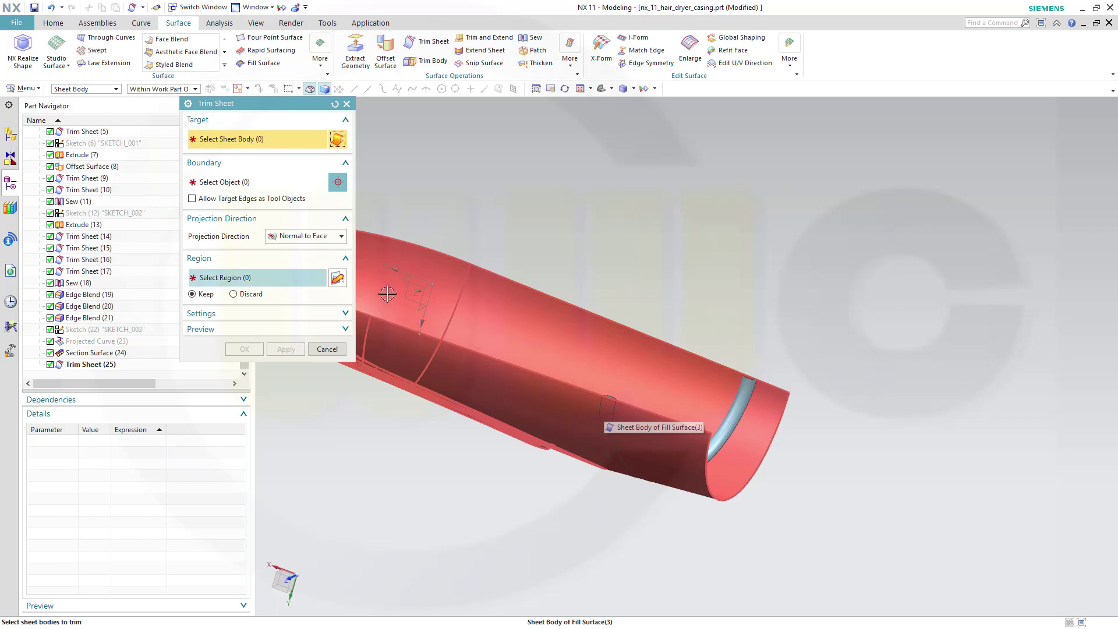
{"action": "left_click", "coordinate": [606, 407]}
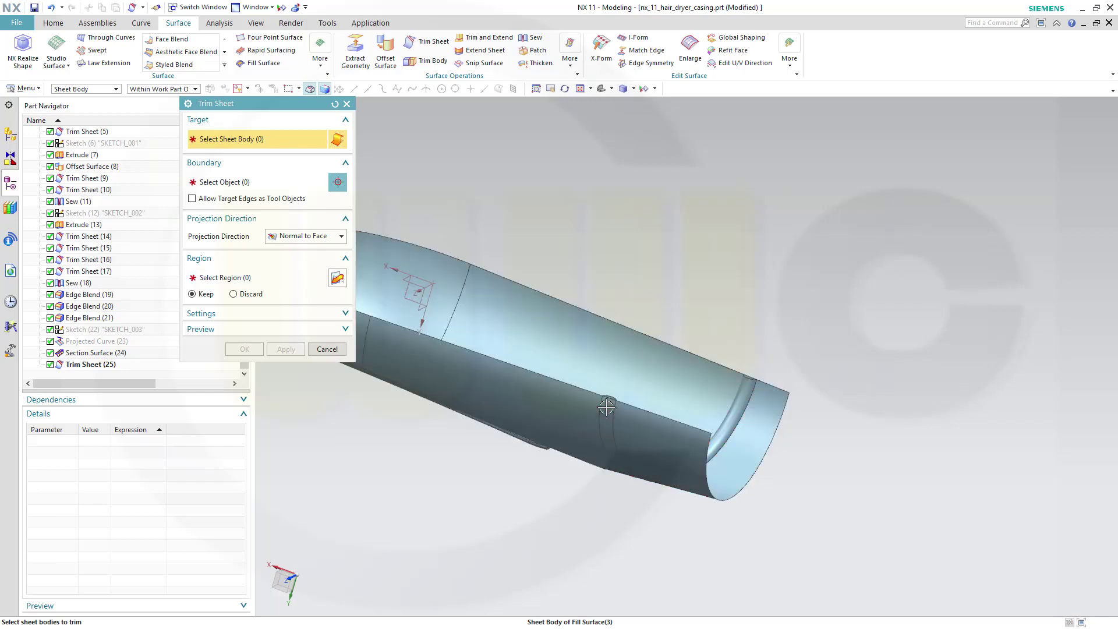
{"action": "left_click", "coordinate": [204, 163]}
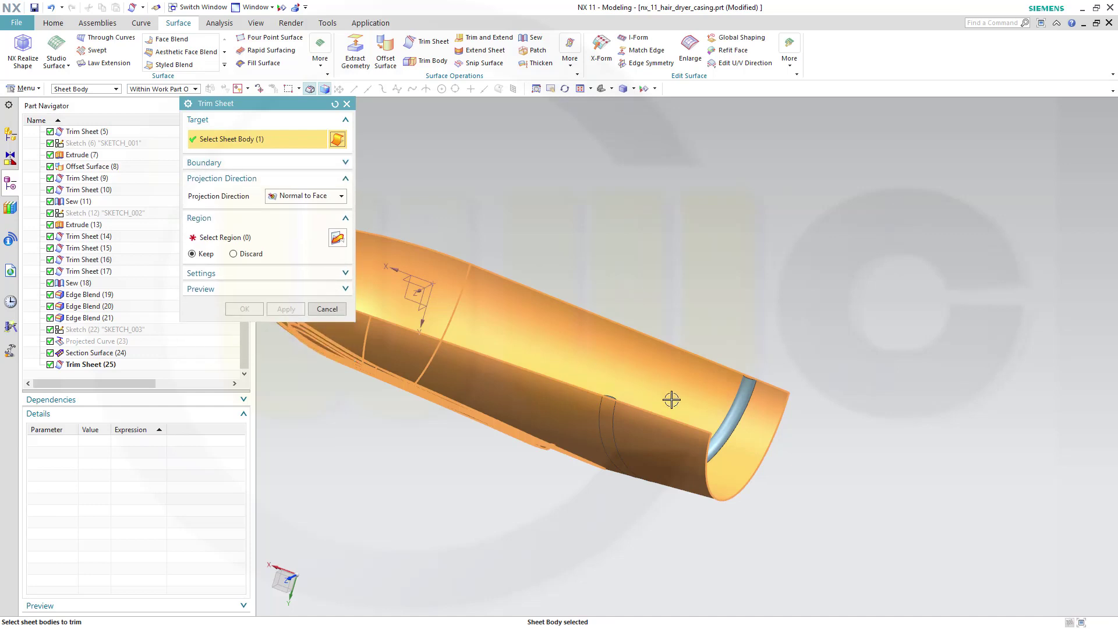
{"action": "left_click", "coordinate": [726, 427]}
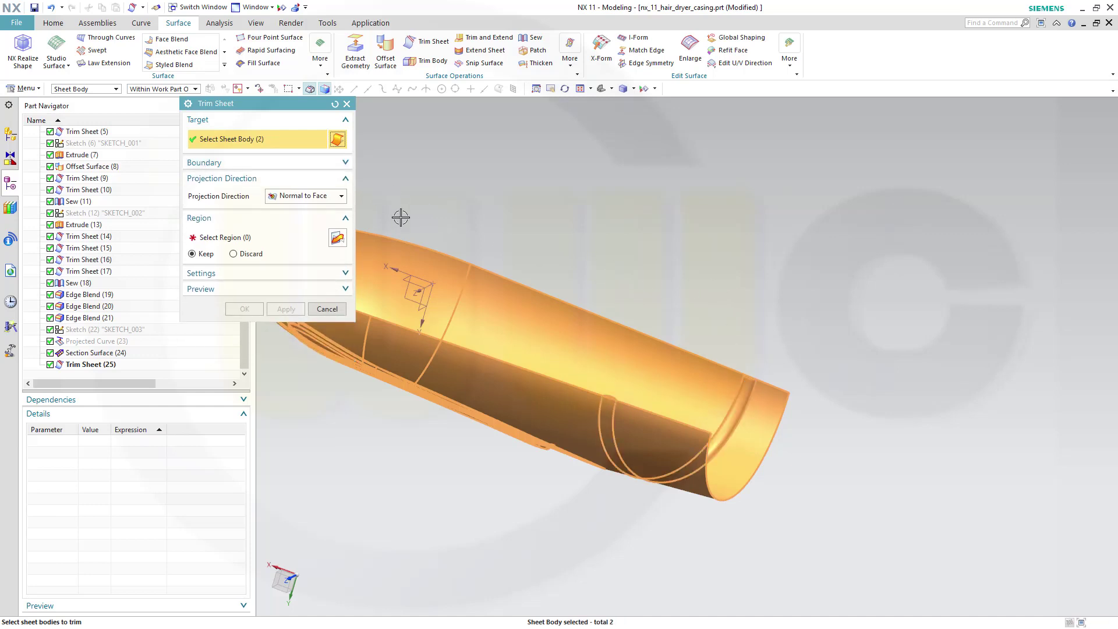
{"action": "left_click", "coordinate": [751, 406], "text": "shift"}
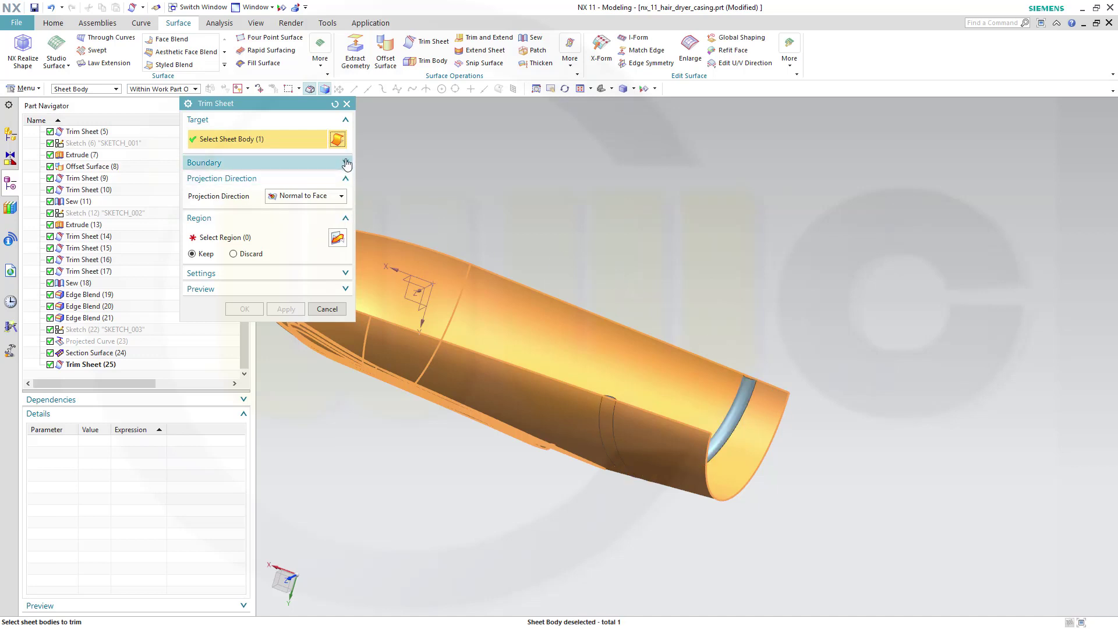
{"action": "left_click", "coordinate": [211, 163]}
{"action": "left_click", "coordinate": [216, 183]}
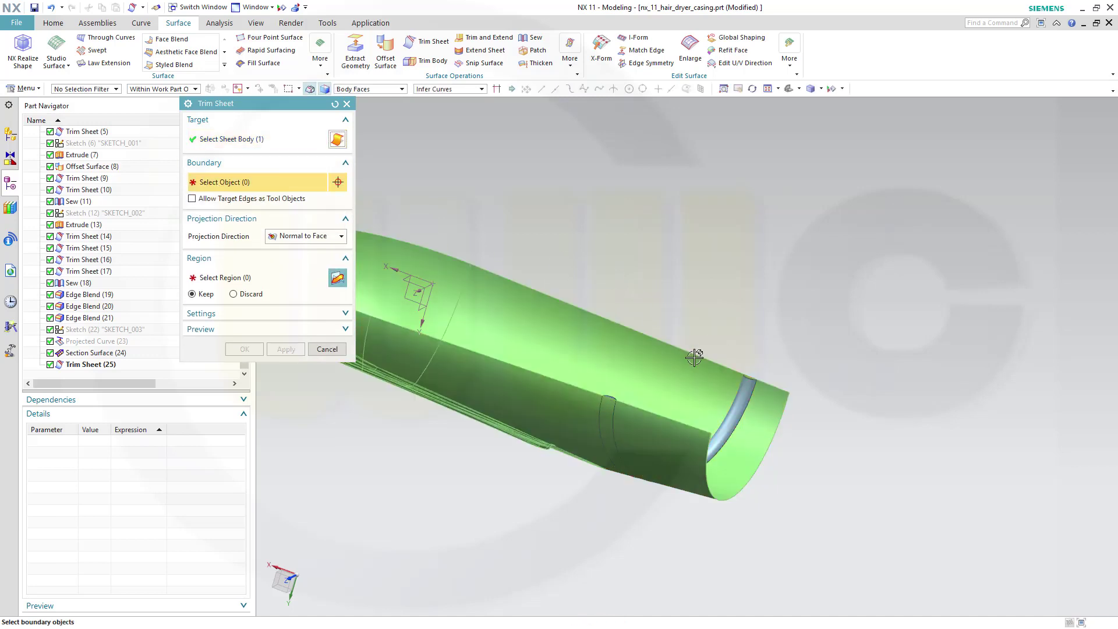
{"action": "left_click", "coordinate": [727, 418]}
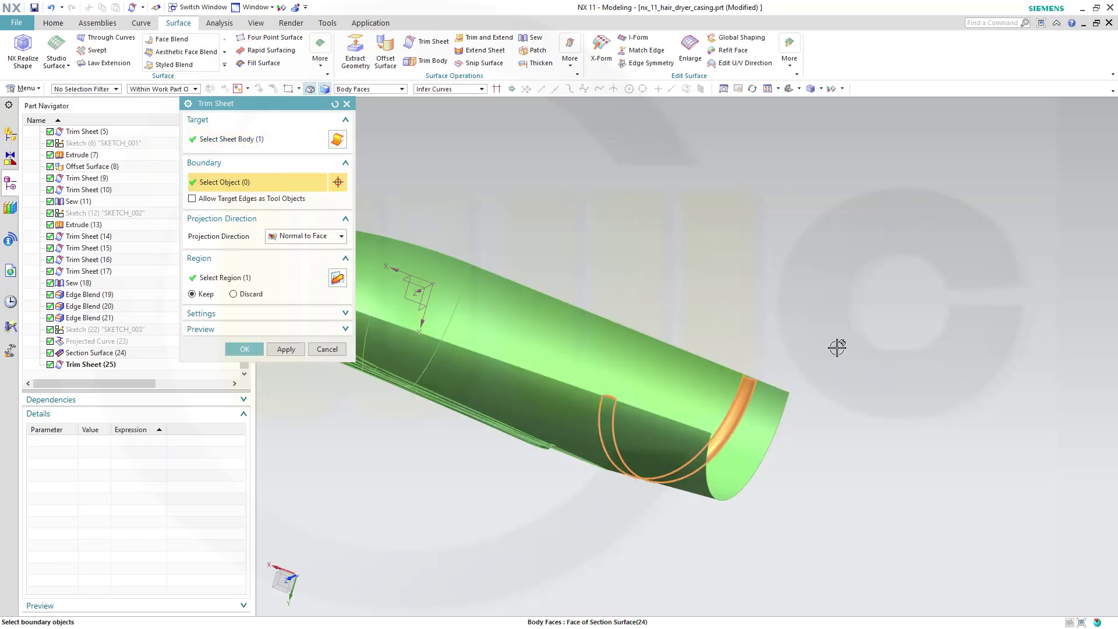
{"action": "left_click", "coordinate": [233, 294]}
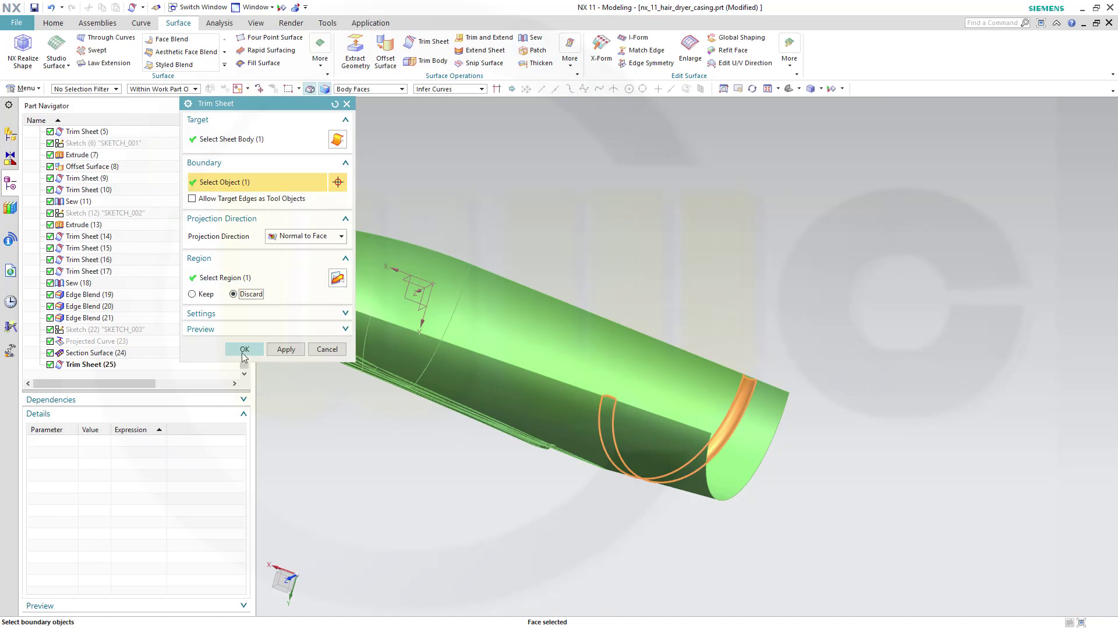
{"action": "left_click", "coordinate": [245, 351]}
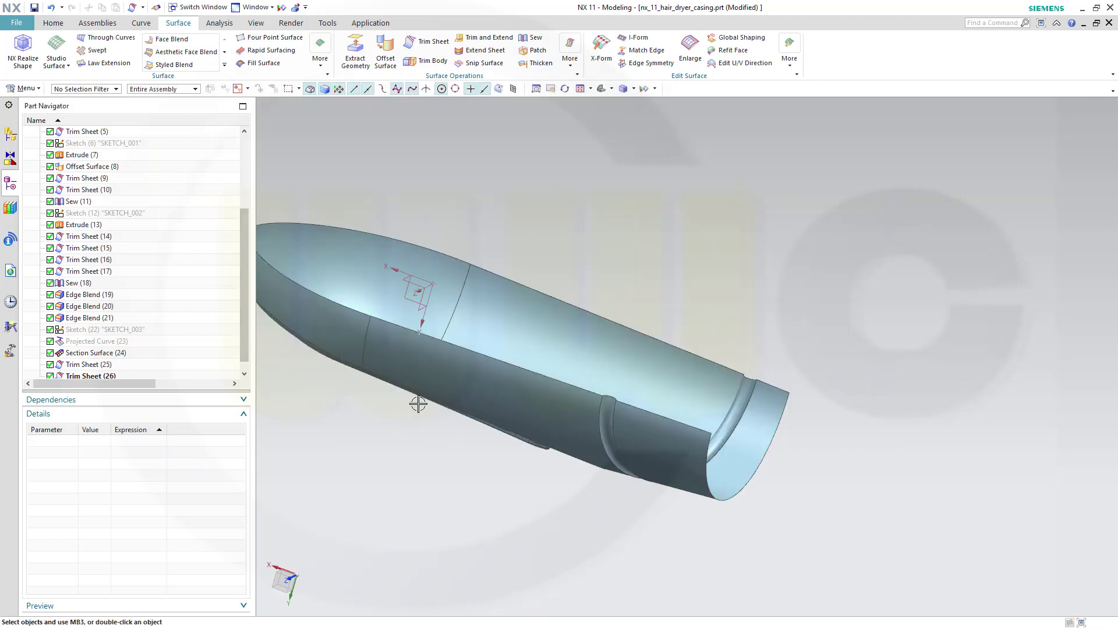
{"action": "mouse_move", "coordinate": [417, 399]}
{"action": "middle_mouse_down", "text": "shift"}
{"action": "mouse_move", "coordinate": [435, 376]}
{"action": "mouse_move", "coordinate": [423, 438]}
{"action": "mouse_move", "coordinate": [460, 256]}
{"action": "middle_mouse_up", "text": "shift"}
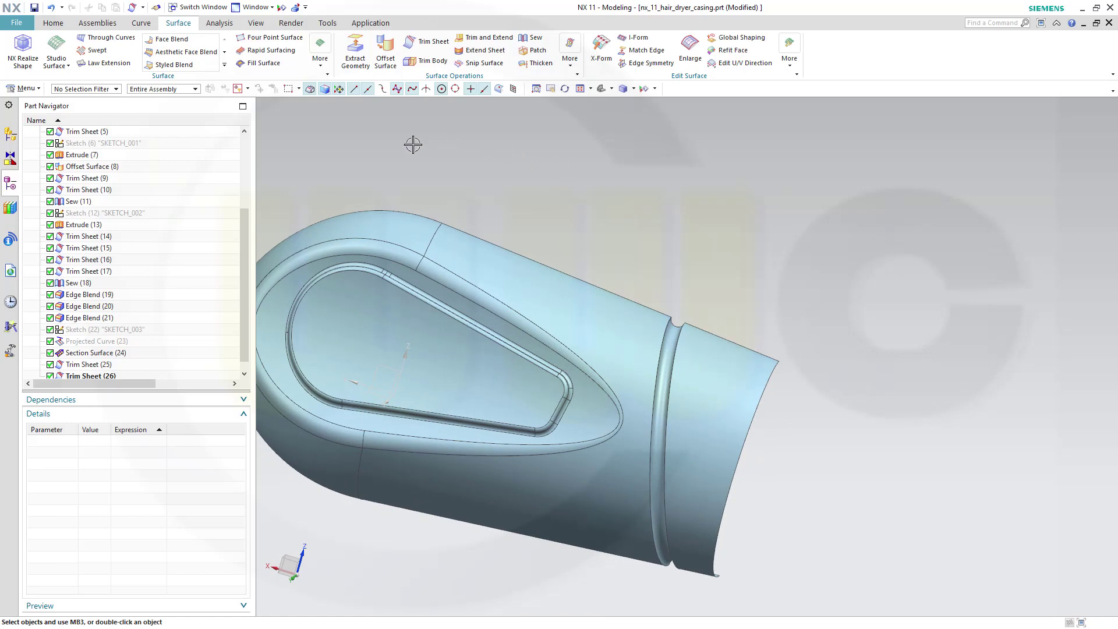
{"action": "left_click", "coordinate": [53, 23]}
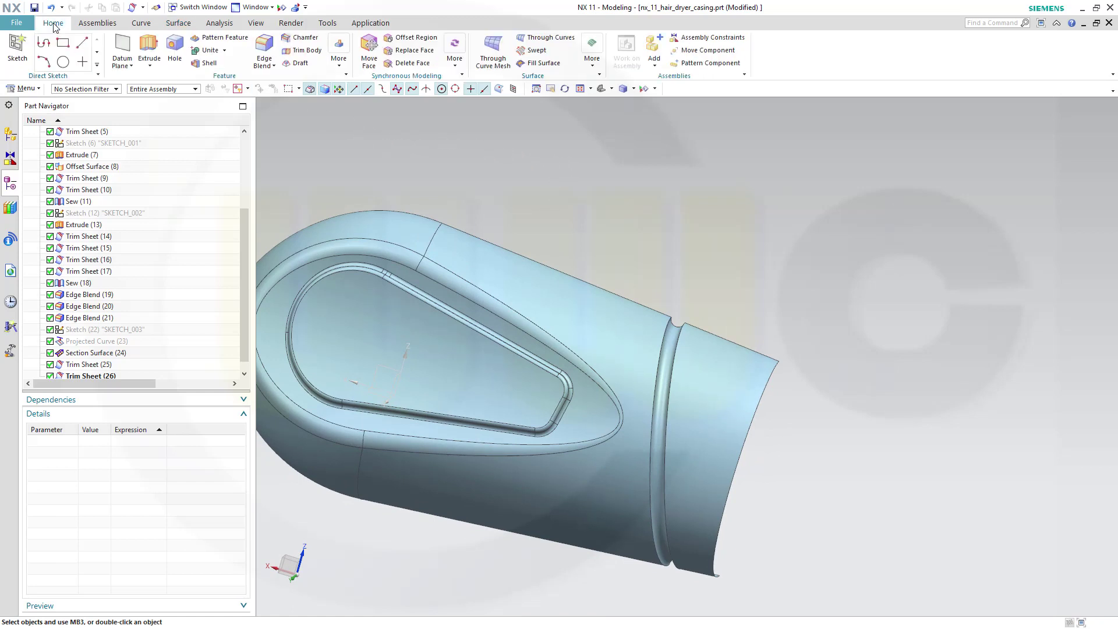
{"action": "left_click", "coordinate": [265, 47]}
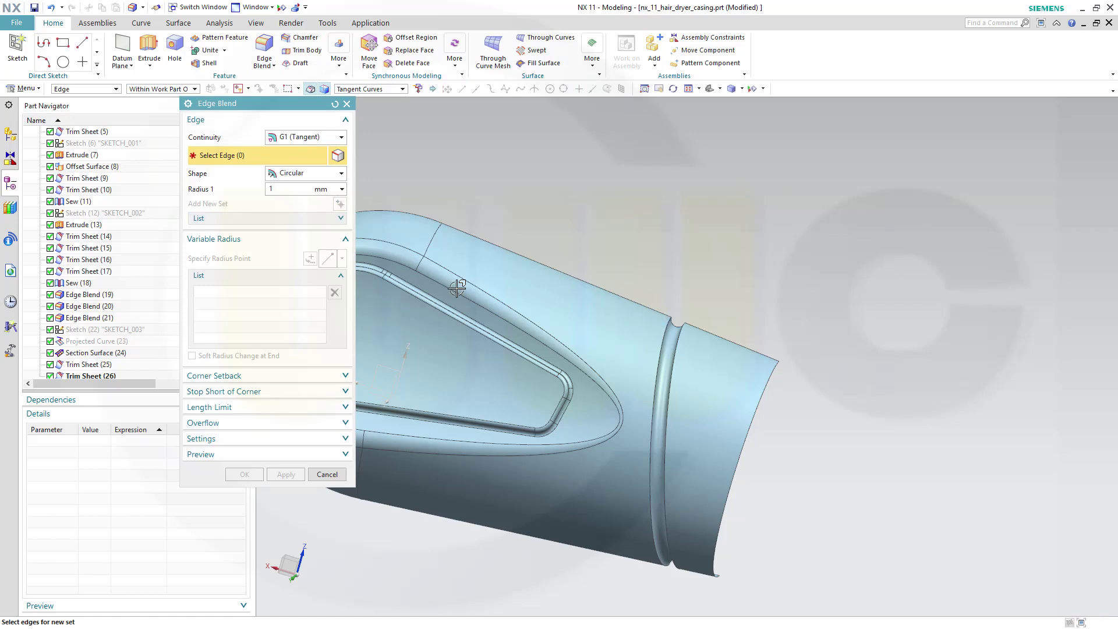
{"action": "left_click", "coordinate": [326, 474]}
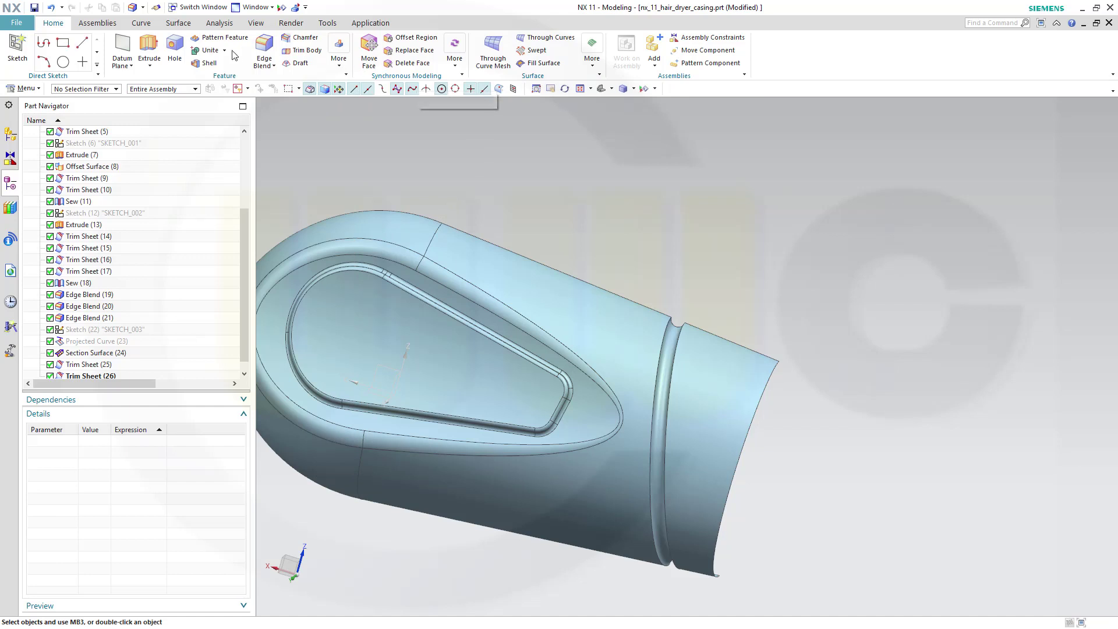
Step: Sew the main casing sheet as target with the groove surface and the end casing sheet as tools
{"action": "left_click", "coordinate": [180, 24]}
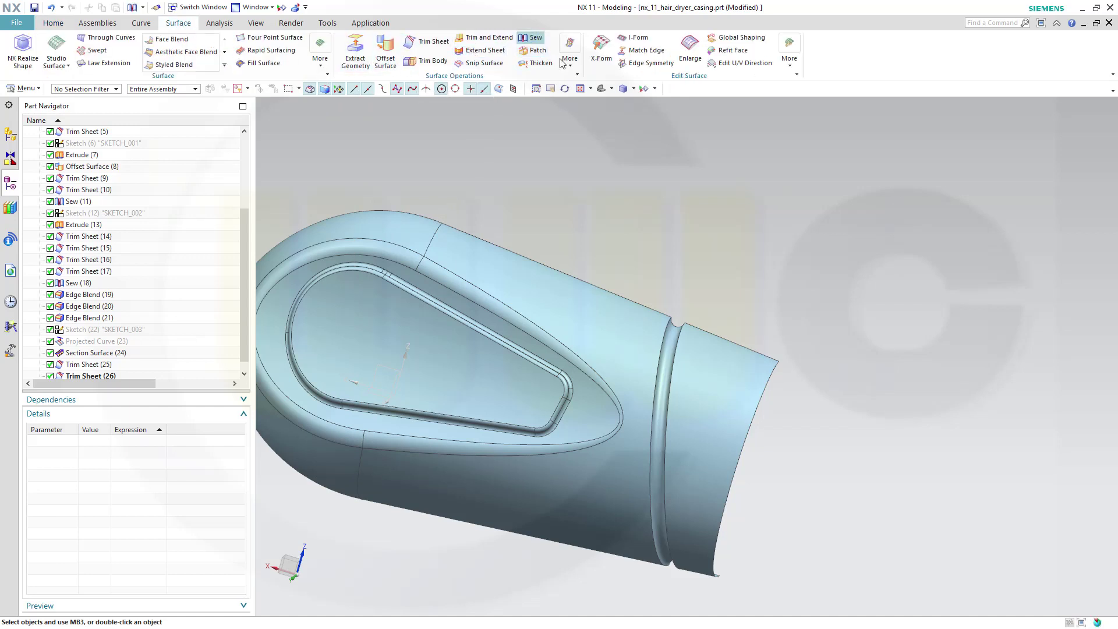
{"action": "left_click", "coordinate": [533, 37]}
{"action": "left_click", "coordinate": [646, 334]}
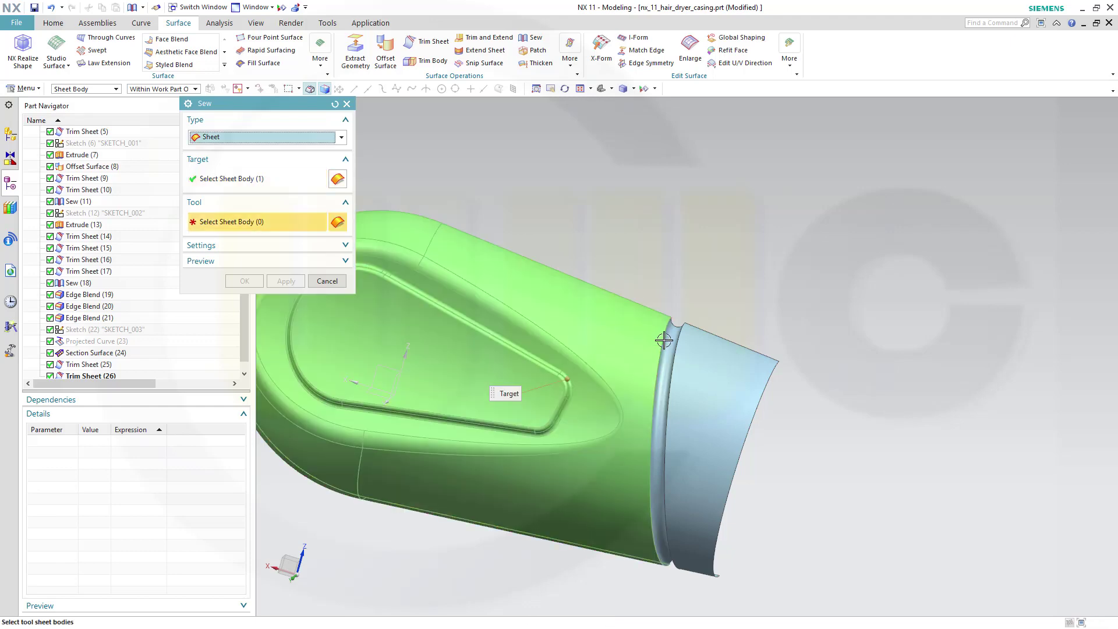
{"action": "left_click", "coordinate": [663, 340]}
{"action": "left_click", "coordinate": [715, 349]}
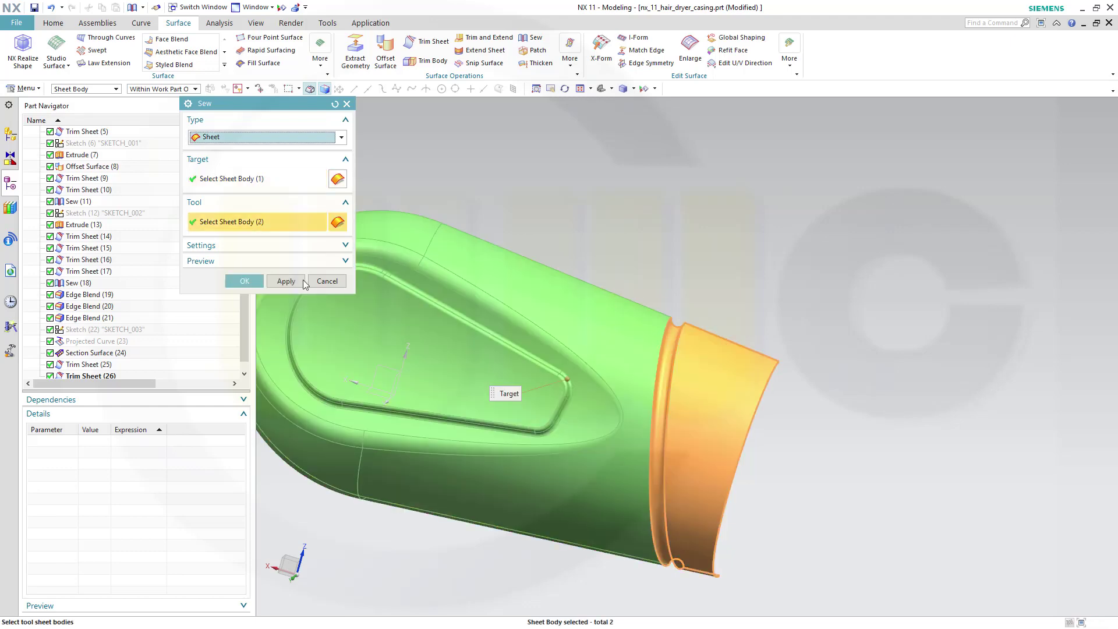
{"action": "left_click", "coordinate": [242, 281]}
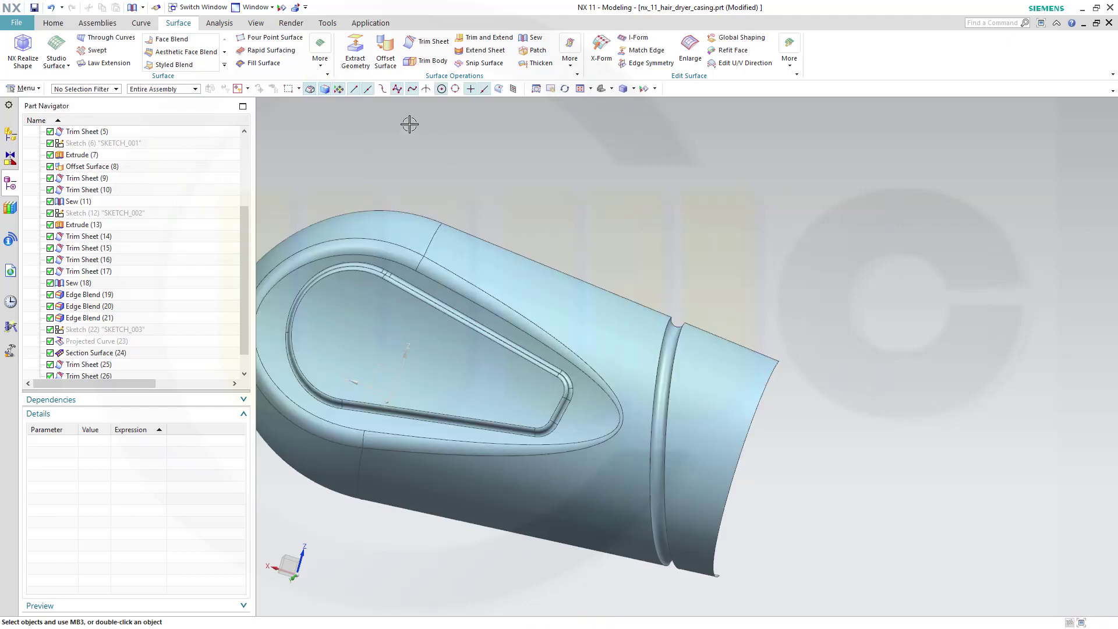
Step: Blend both long edges of the groove with a circular, tangent-continuous 1 mm radius
{"action": "left_click", "coordinate": [53, 23]}
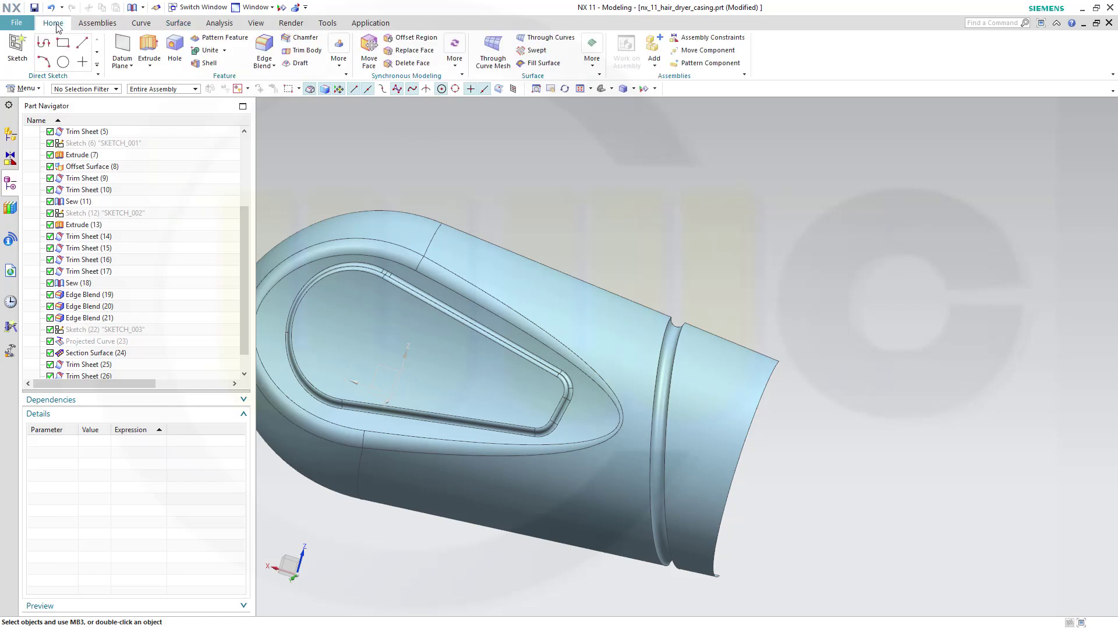
{"action": "left_click", "coordinate": [264, 52]}
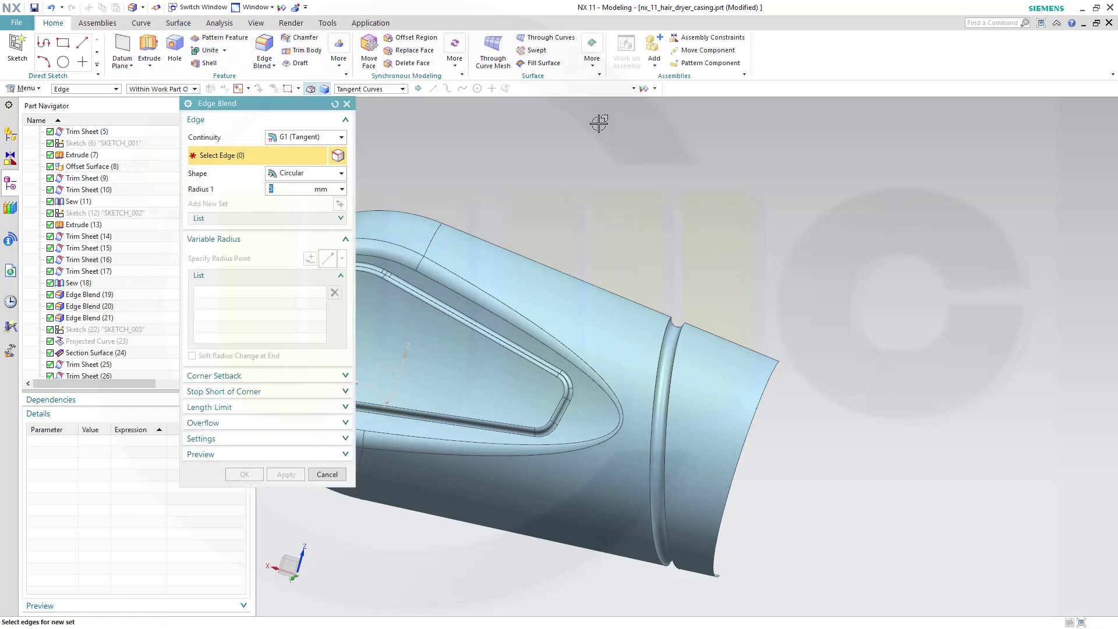
{"action": "type", "text": "1"}
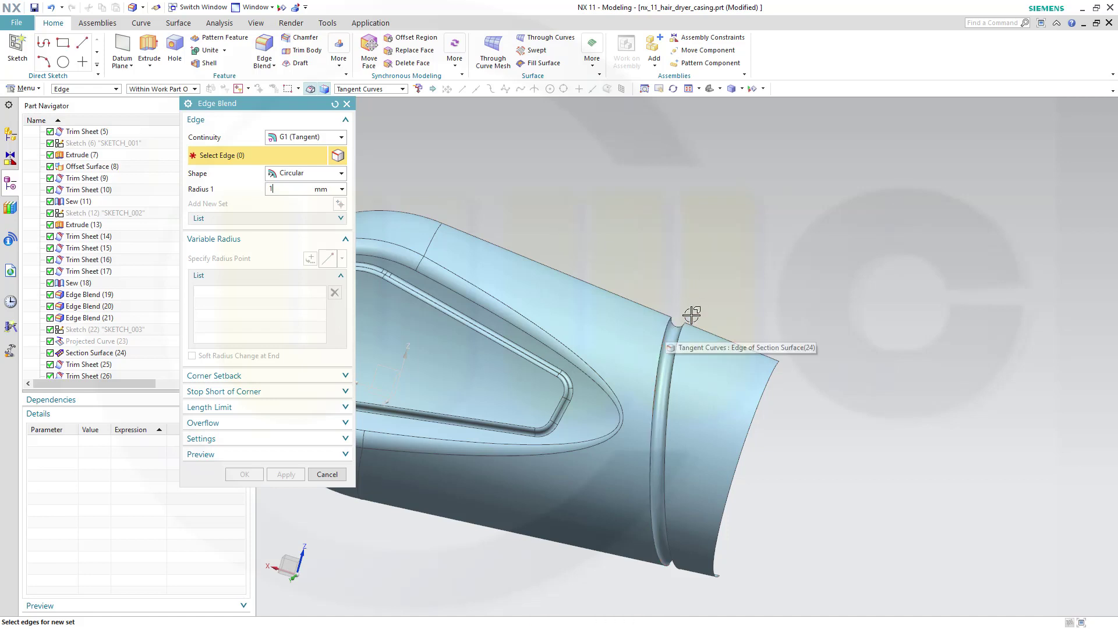
{"action": "left_click", "coordinate": [674, 333]}
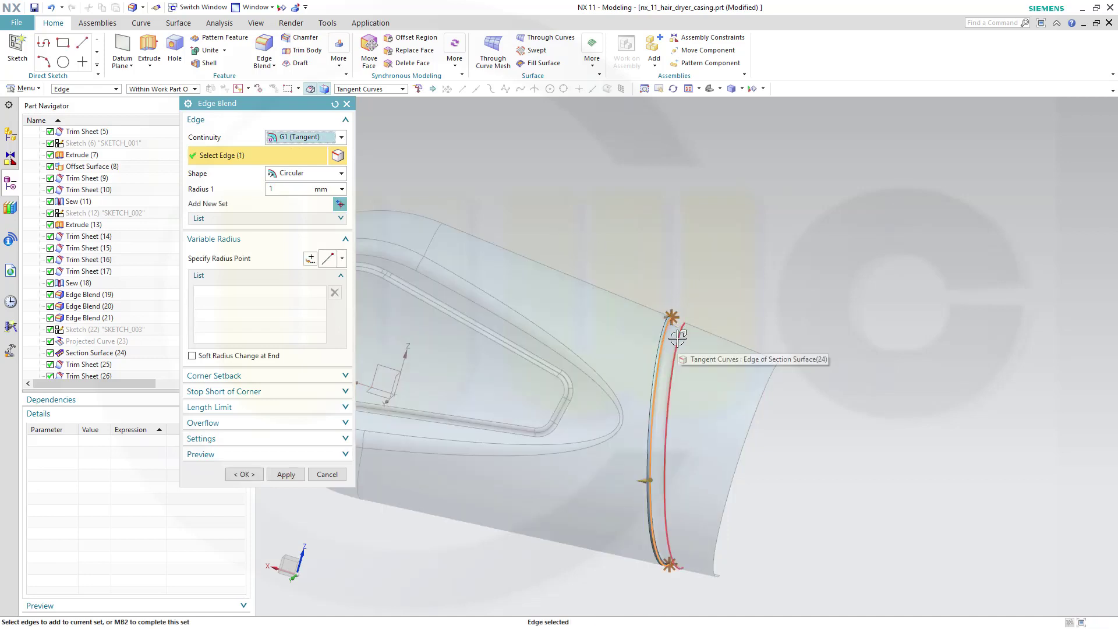
{"action": "left_click", "coordinate": [676, 369]}
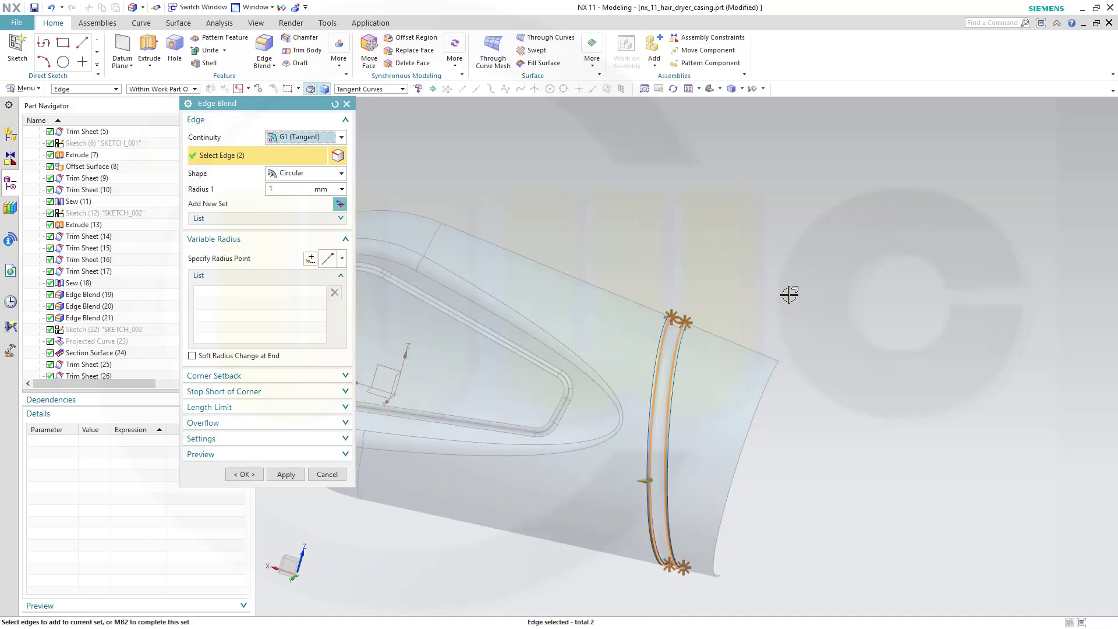
{"action": "left_click", "coordinate": [244, 474]}
Step: Edit the circular section surface that forms the groove and set its constant radius to 1 mm
{"action": "middle_click_drag", "start_coordinate": [732, 299], "coordinate": [728, 192]}
{"action": "scroll", "coordinate": [243, 310], "scroll_direction": "down", "scroll_amount": 1}
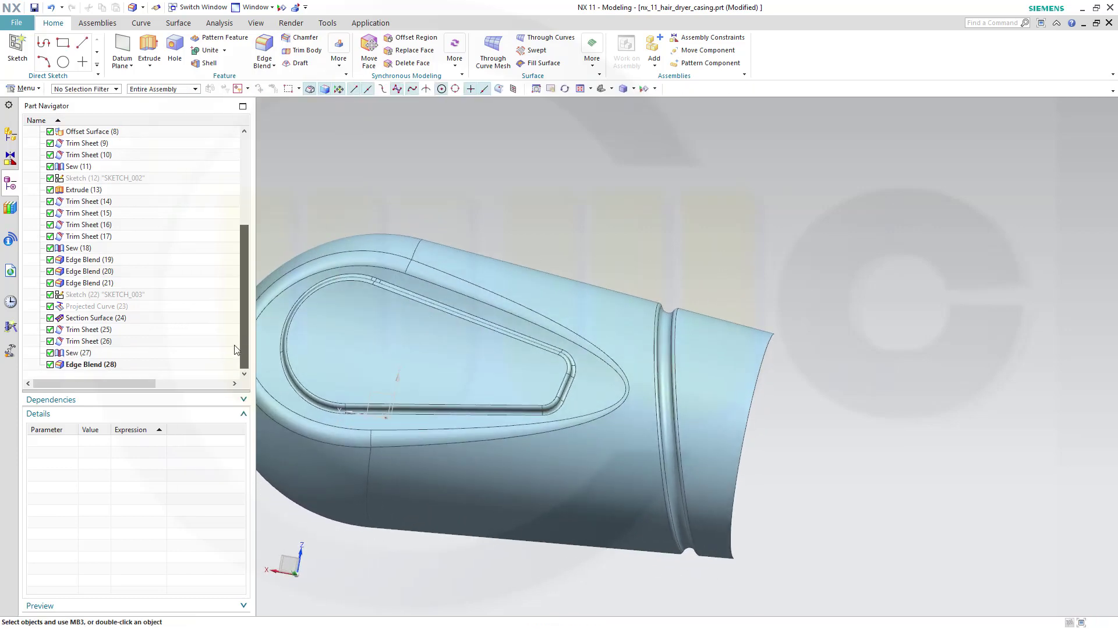
{"action": "double_click", "coordinate": [95, 319]}
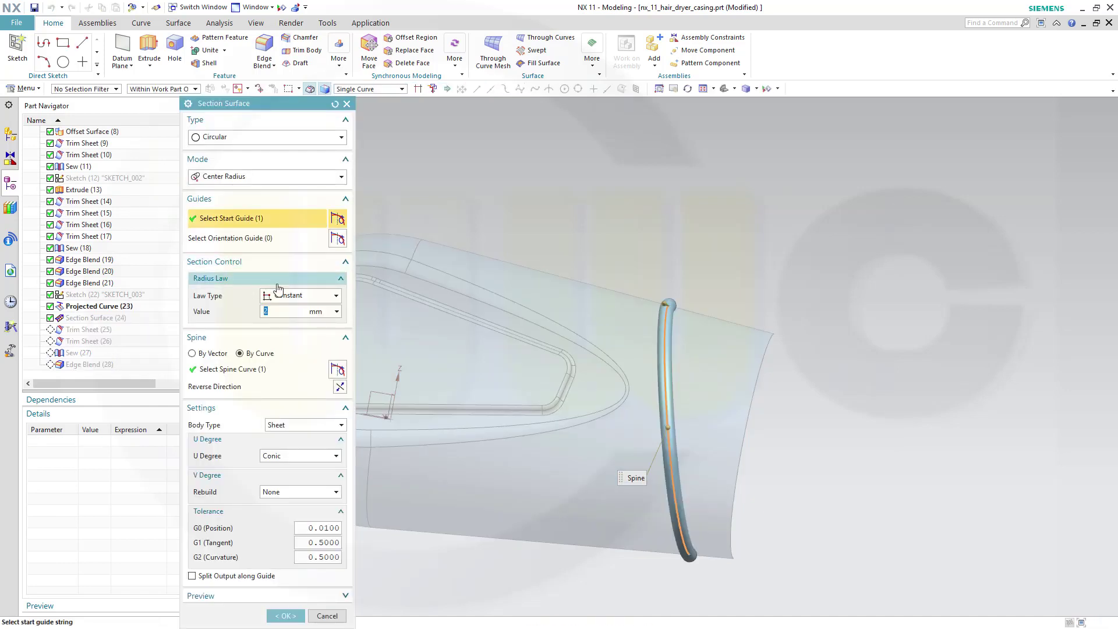
{"action": "key", "text": "Return"}
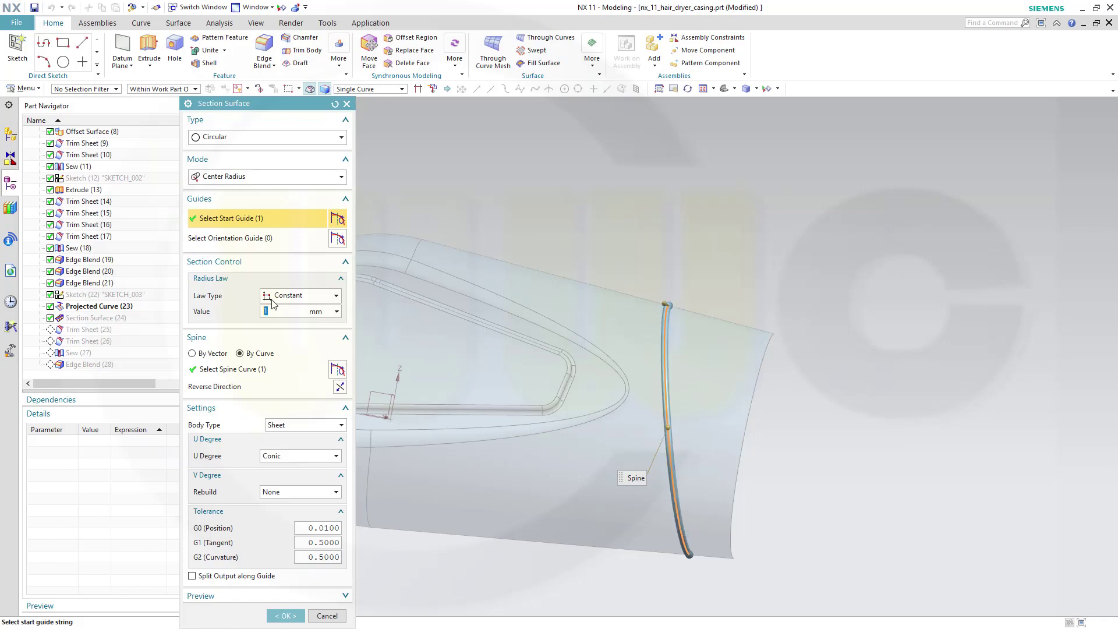
{"action": "left_click", "coordinate": [286, 616]}
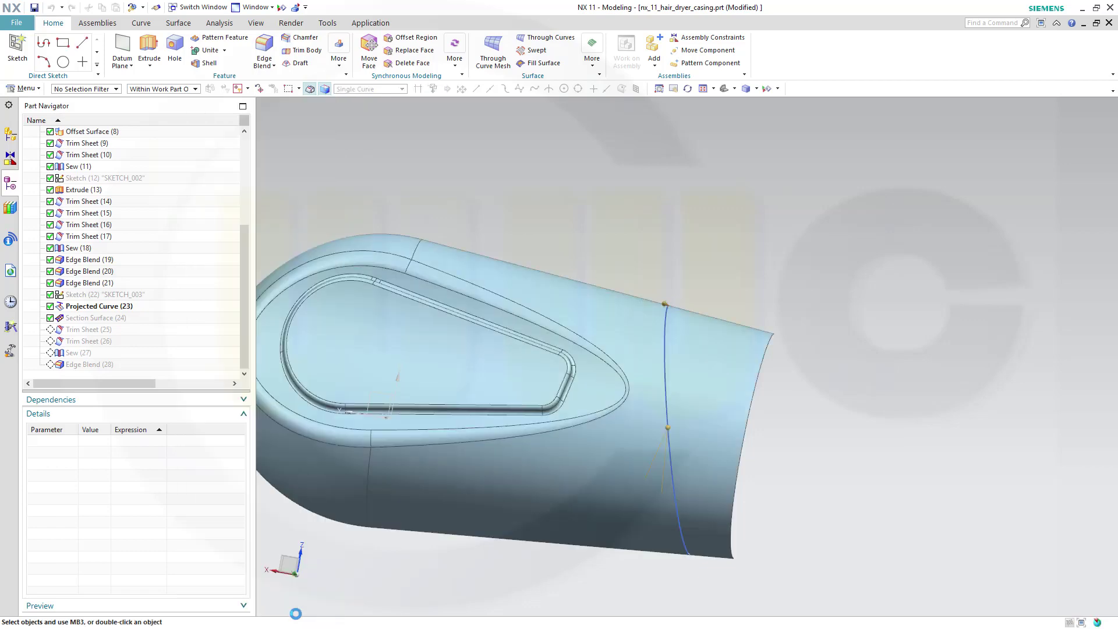
Step: Mirror the half casing sheet body associatively across the XZ plane
{"action": "middle_click_drag", "start_coordinate": [854, 414], "coordinate": [769, 437]}
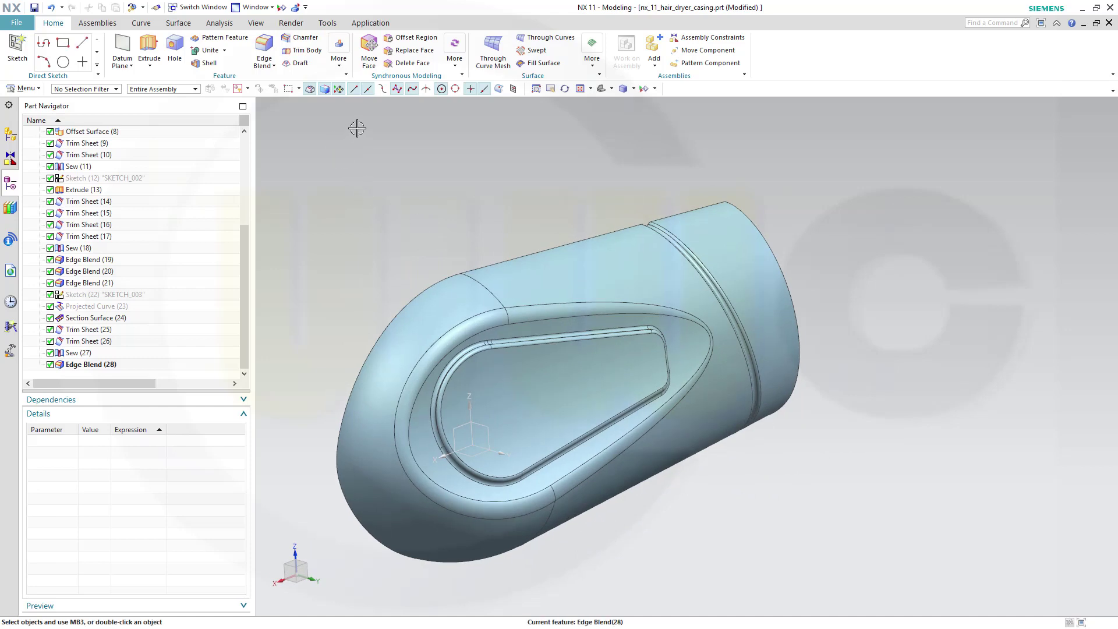
{"action": "left_click", "coordinate": [339, 58]}
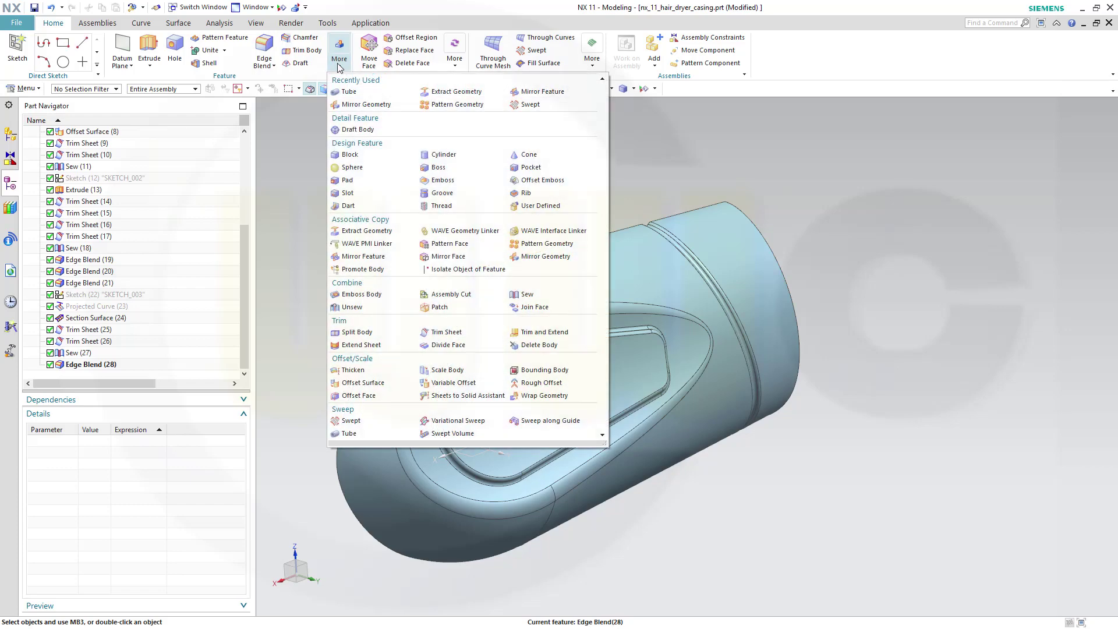
{"action": "left_click", "coordinate": [366, 104]}
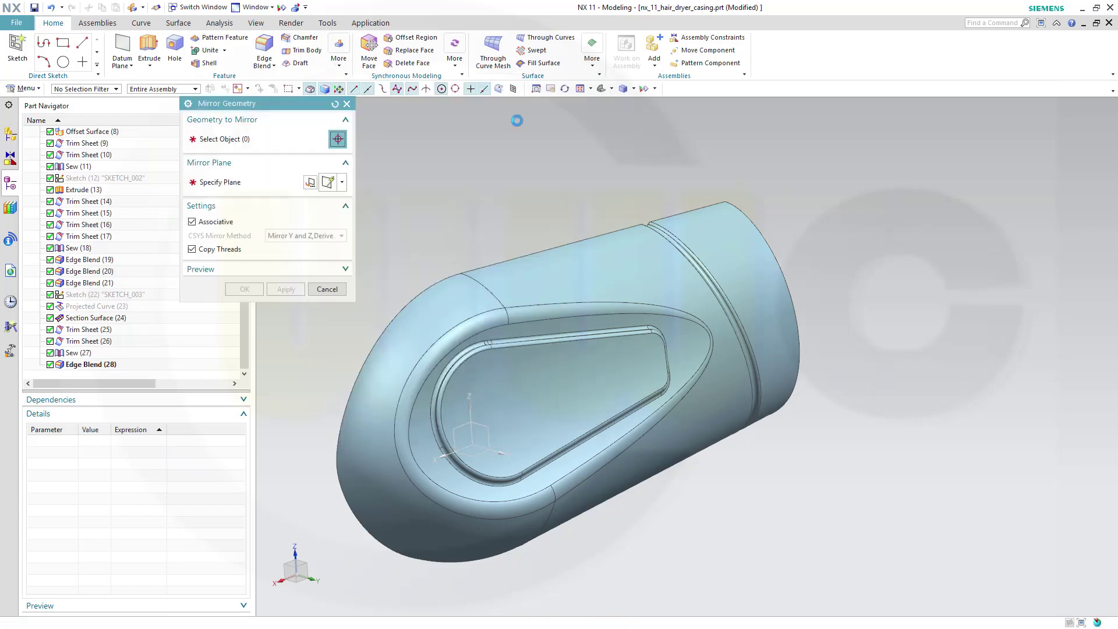
{"action": "left_click", "coordinate": [542, 270]}
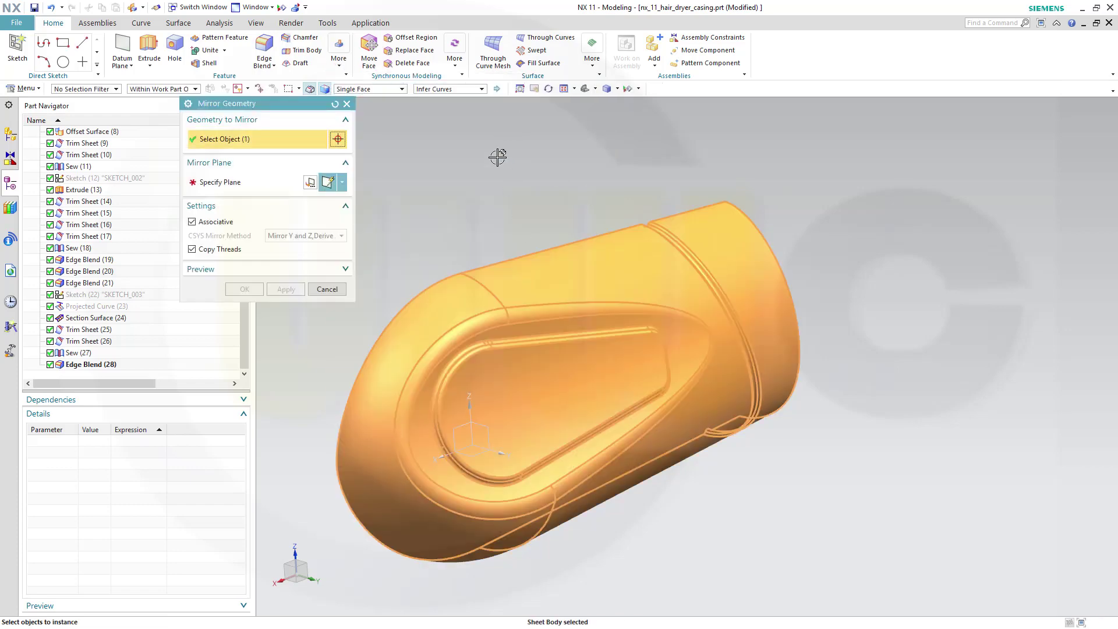
{"action": "left_click", "coordinate": [239, 182]}
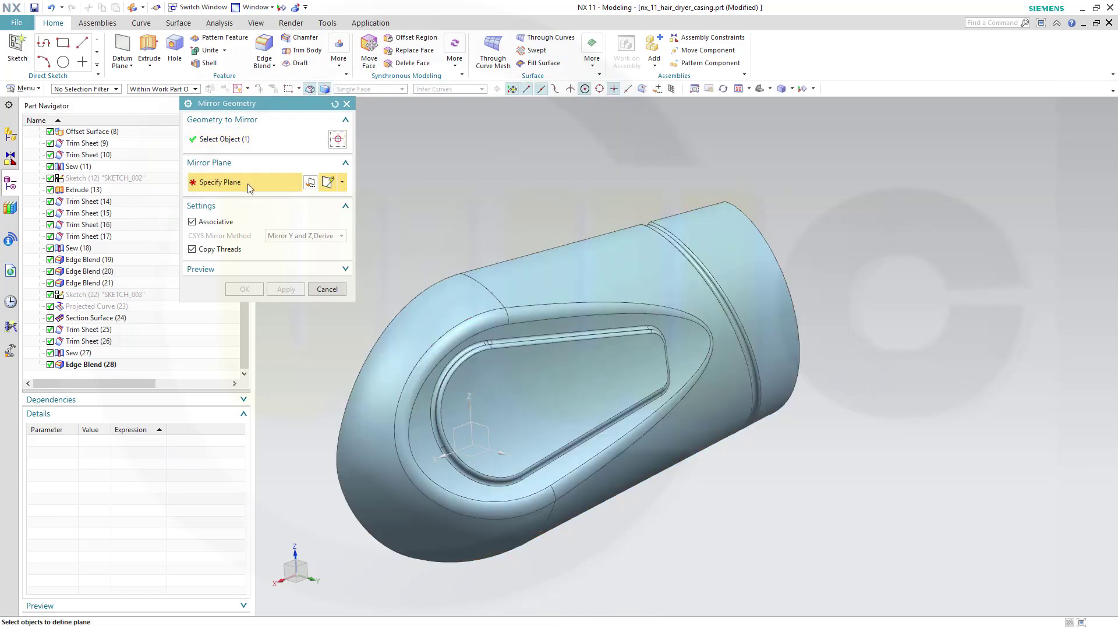
{"action": "left_click", "coordinate": [453, 441]}
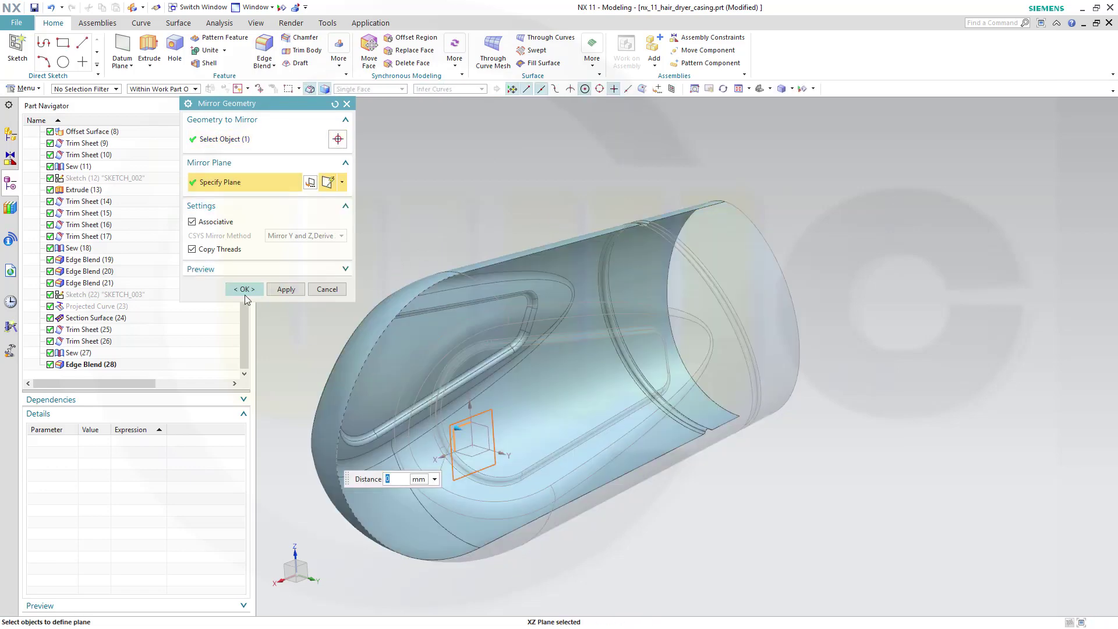
{"action": "left_click", "coordinate": [245, 290]}
Step: Sew the two casing halves together as sheets, with the mirrored half as target and the original half as tool
{"action": "middle_click_drag", "start_coordinate": [392, 230], "coordinate": [550, 185]}
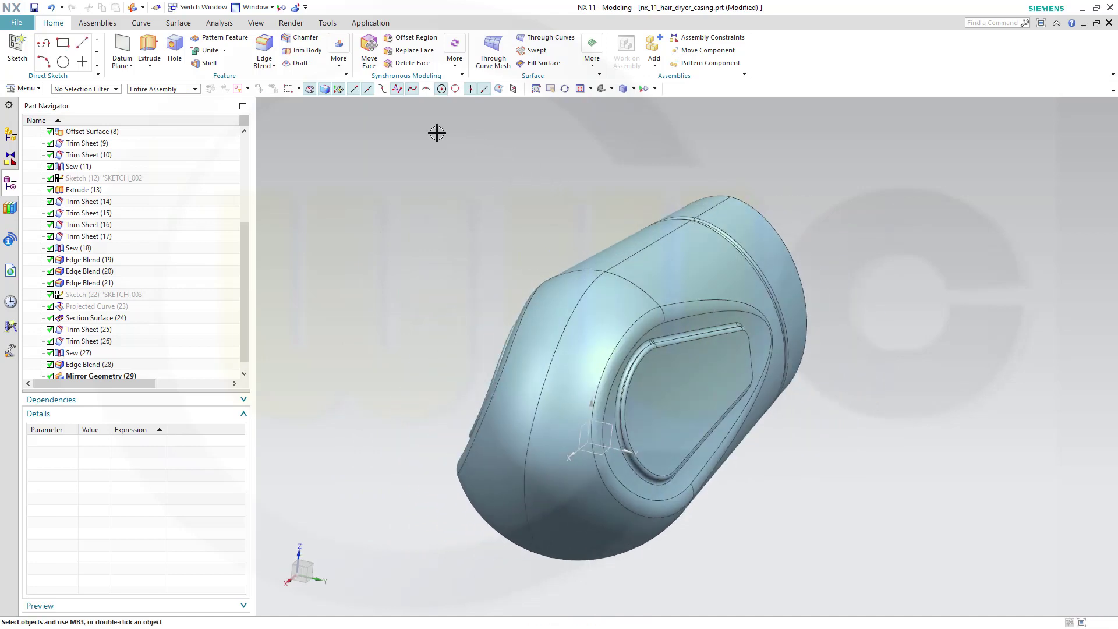
{"action": "left_click", "coordinate": [186, 24]}
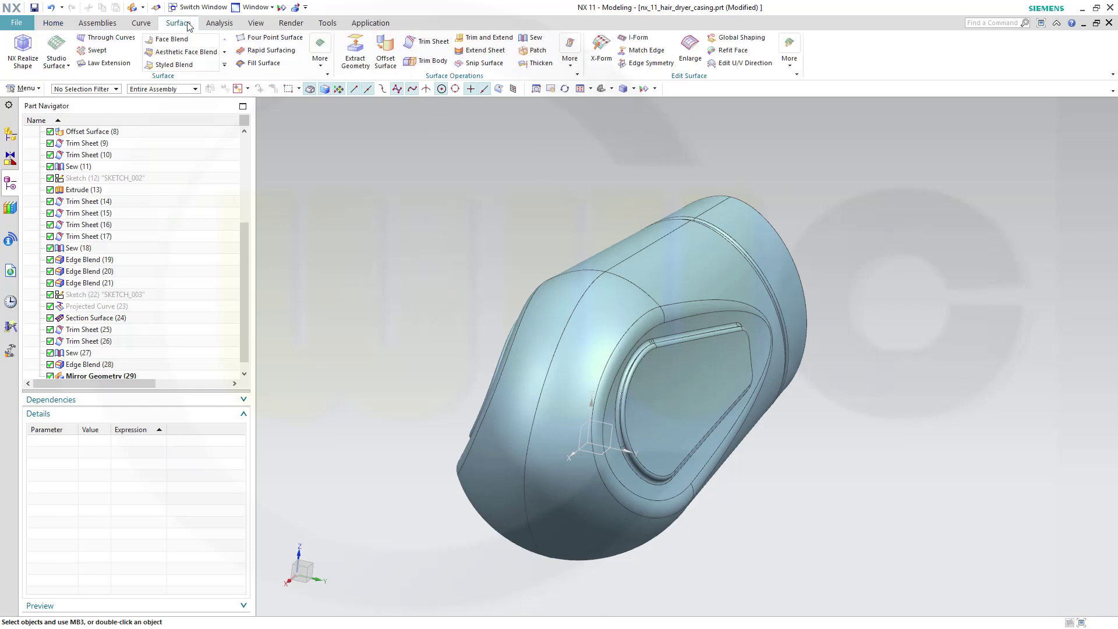
{"action": "left_click", "coordinate": [531, 38]}
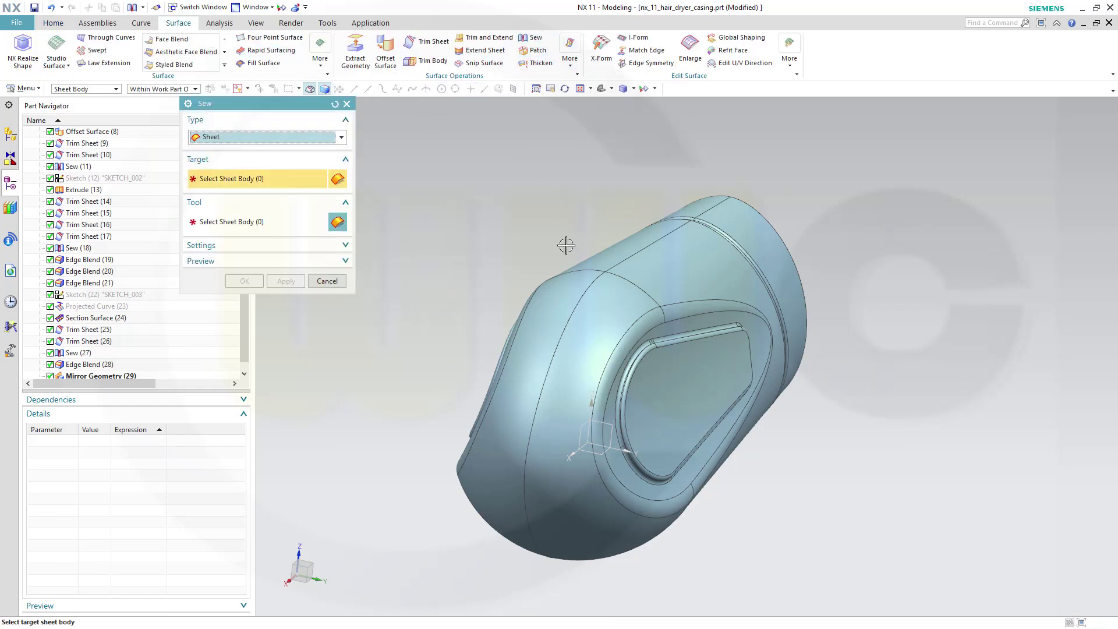
{"action": "left_click", "coordinate": [562, 290]}
{"action": "left_click", "coordinate": [679, 262]}
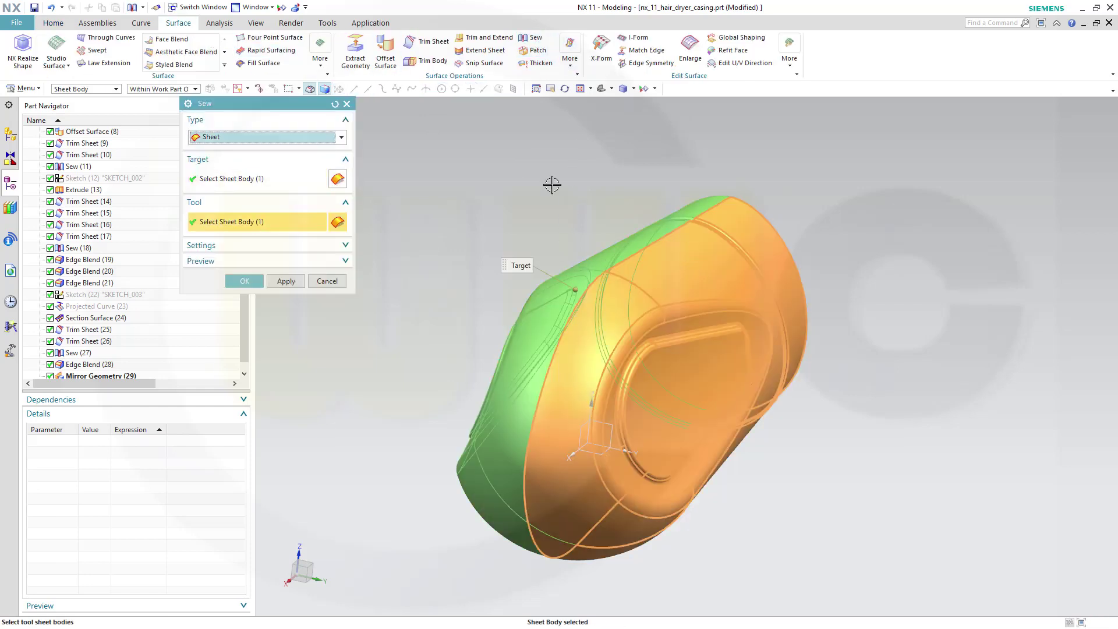
{"action": "left_click", "coordinate": [245, 282]}
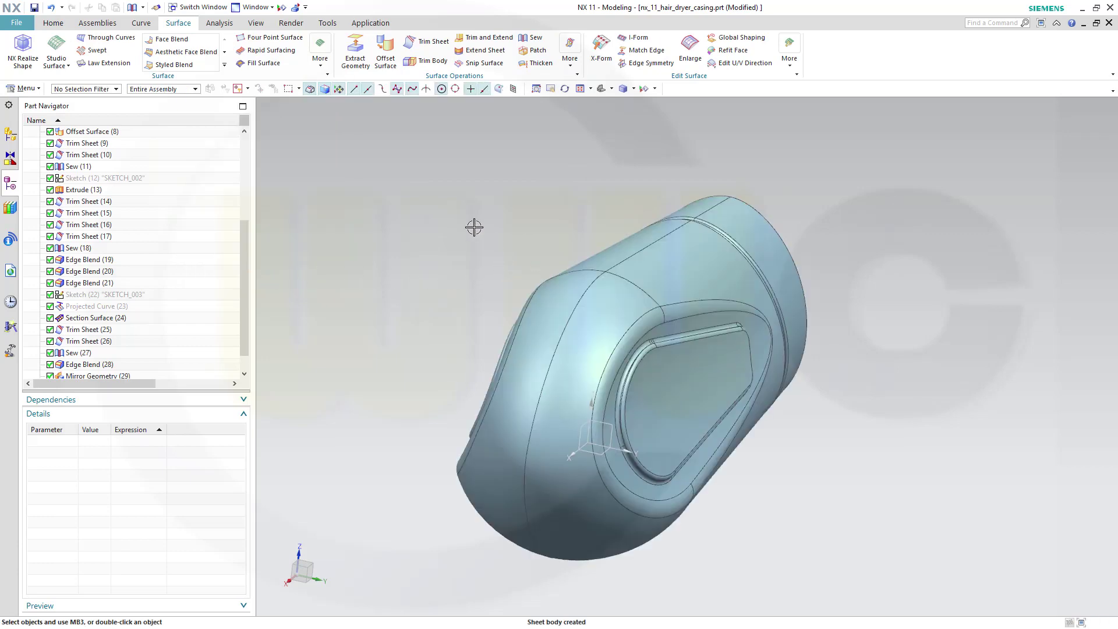
{"action": "mouse_move", "coordinate": [474, 227]}
{"action": "middle_mouse_down"}
{"action": "mouse_move", "coordinate": [472, 190]}
{"action": "mouse_move", "coordinate": [491, 190]}
{"action": "mouse_move", "coordinate": [506, 202]}
{"action": "mouse_move", "coordinate": [466, 233]}
{"action": "middle_mouse_up"}
Step: Group all features from the first sketch through the last Sew into a top-level feature group named pipe, with its members embedded
{"action": "left_click_drag", "start_coordinate": [241, 256], "coordinate": [249, 185]}
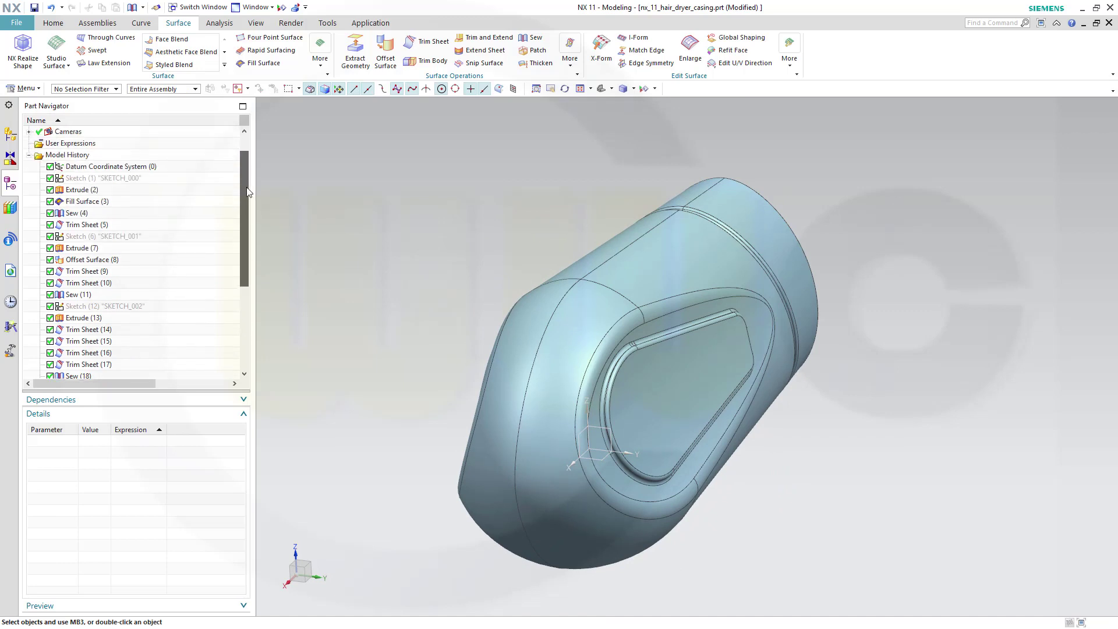
{"action": "left_click", "coordinate": [78, 182]}
{"action": "left_click_drag", "start_coordinate": [241, 201], "coordinate": [240, 304]}
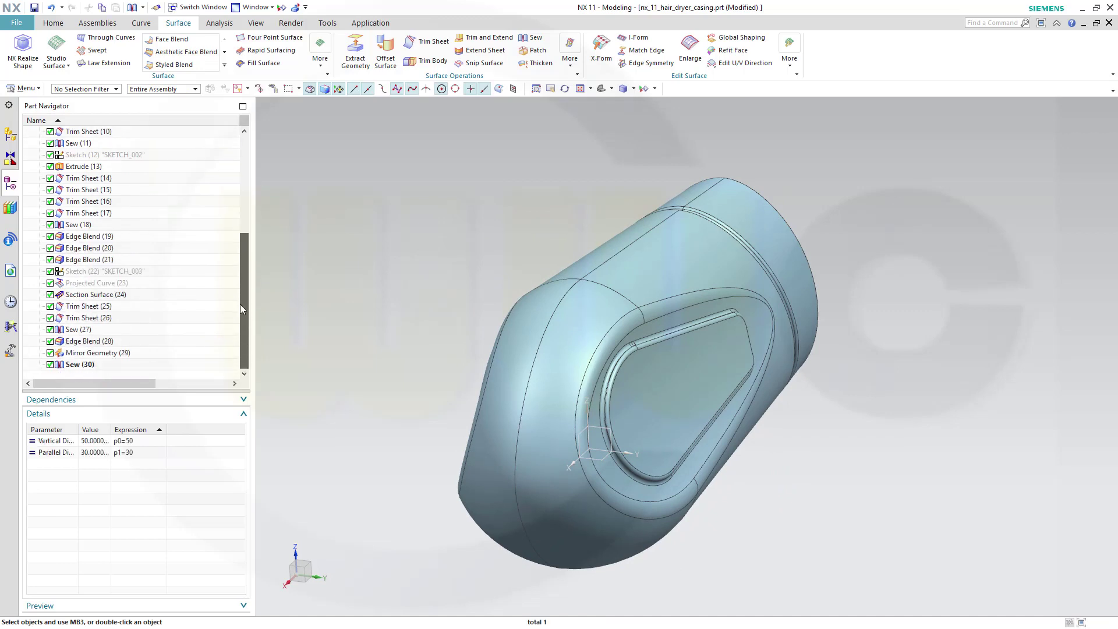
{"action": "left_click", "coordinate": [83, 364], "text": "shift"}
{"action": "right_click", "coordinate": [96, 299]}
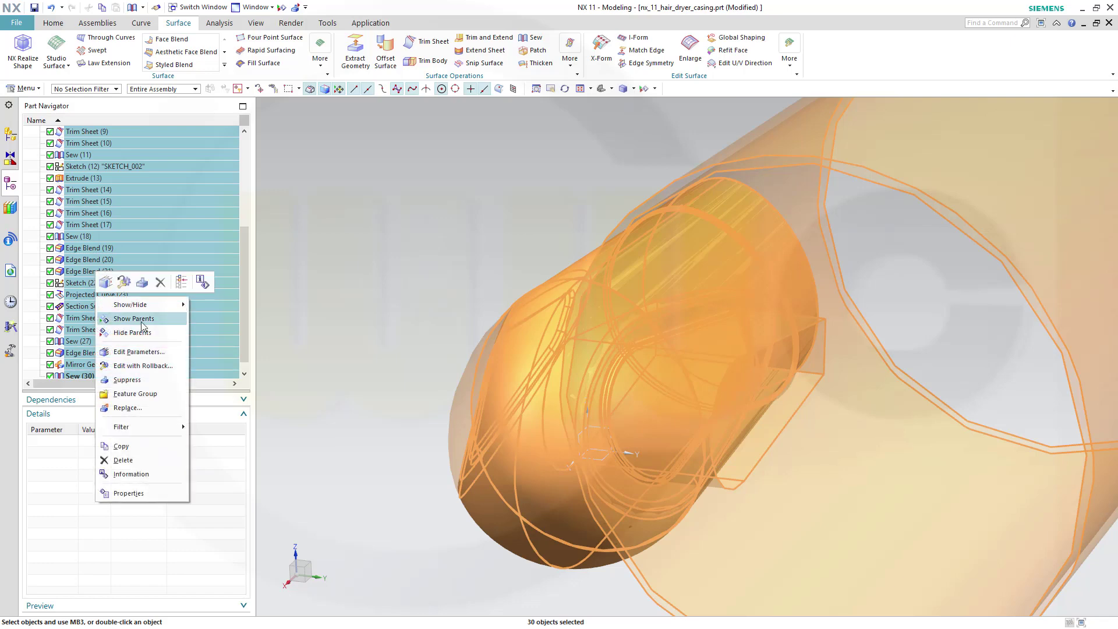
{"action": "left_click", "coordinate": [135, 394]}
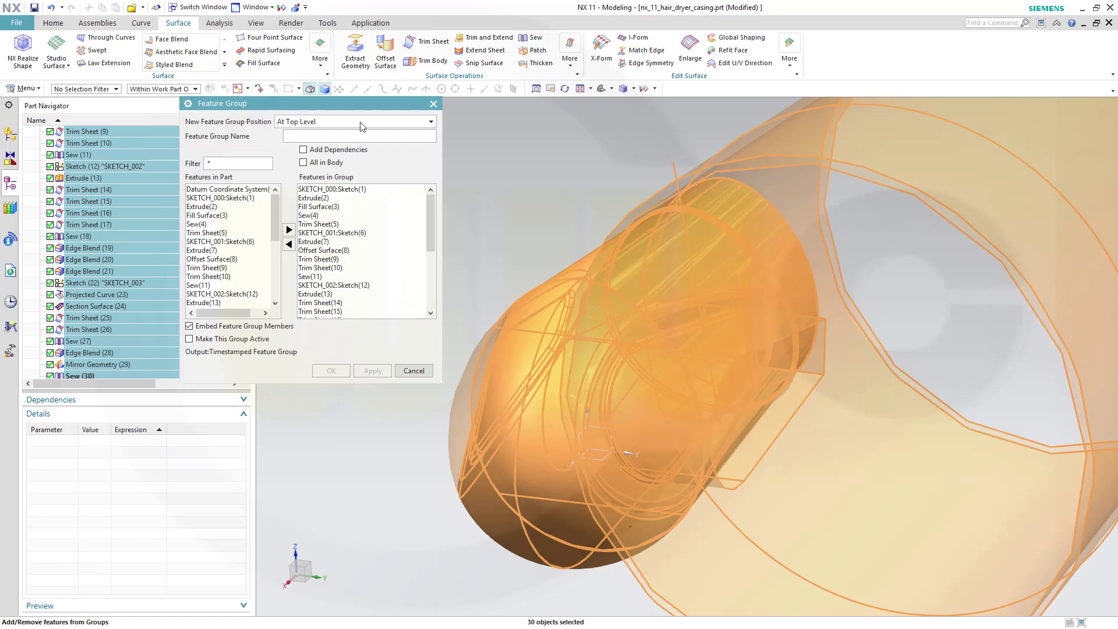
{"action": "type", "text": "pipe"}
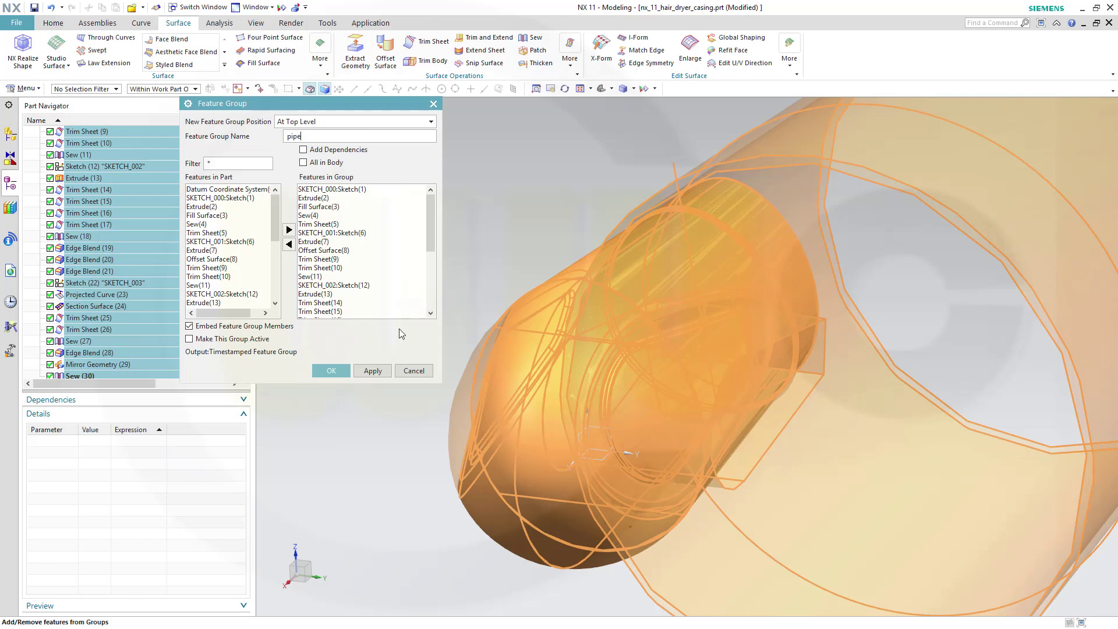
{"action": "left_click", "coordinate": [329, 372]}
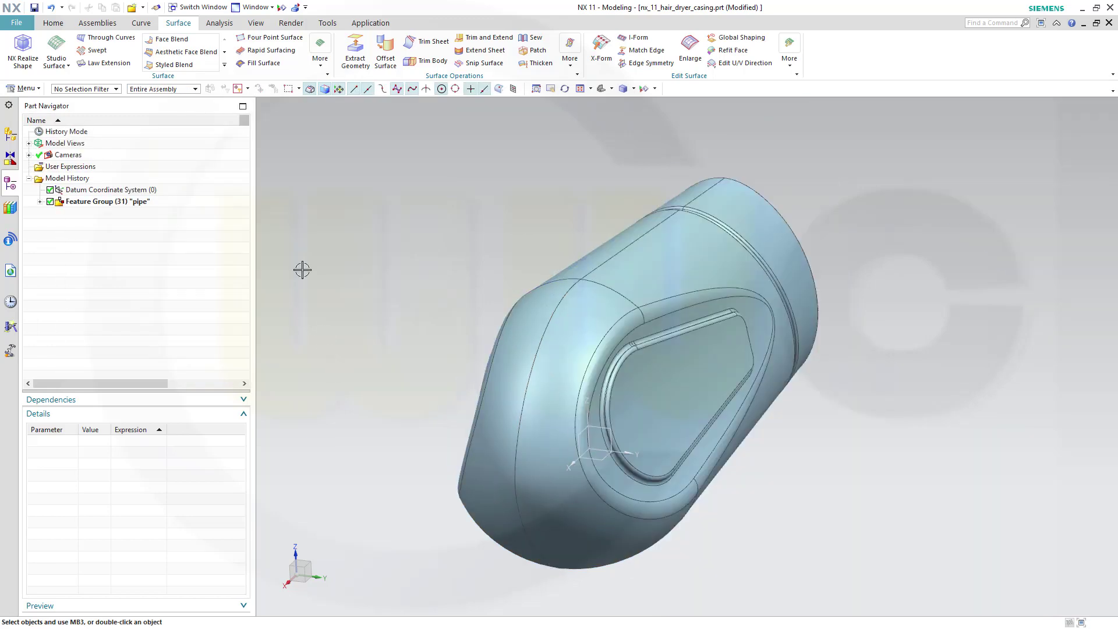
Step: Roll the model back inside the pipe group by making the groove's Edge Blend (28) the current feature
{"action": "middle_click_drag", "start_coordinate": [525, 246], "coordinate": [559, 250]}
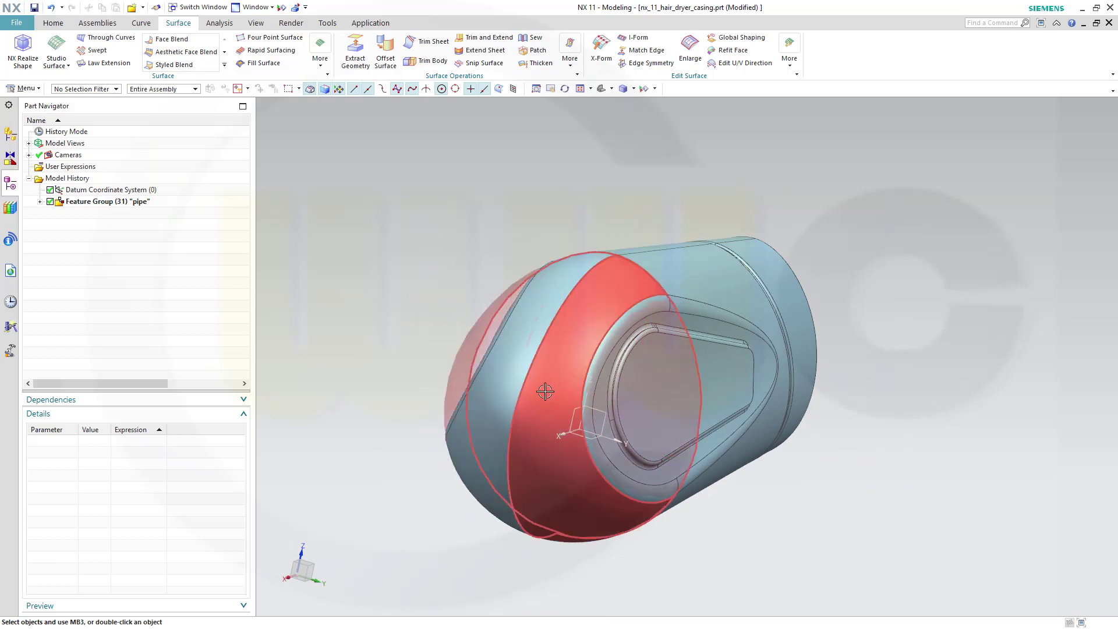
{"action": "left_click", "coordinate": [39, 202]}
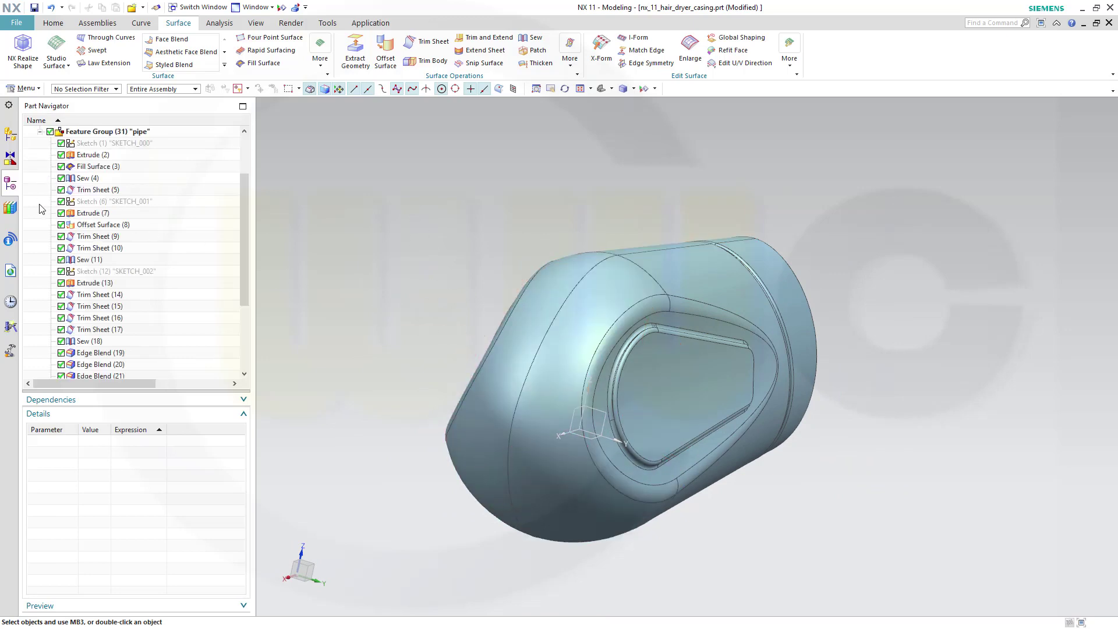
{"action": "left_click_drag", "start_coordinate": [246, 283], "coordinate": [246, 345]}
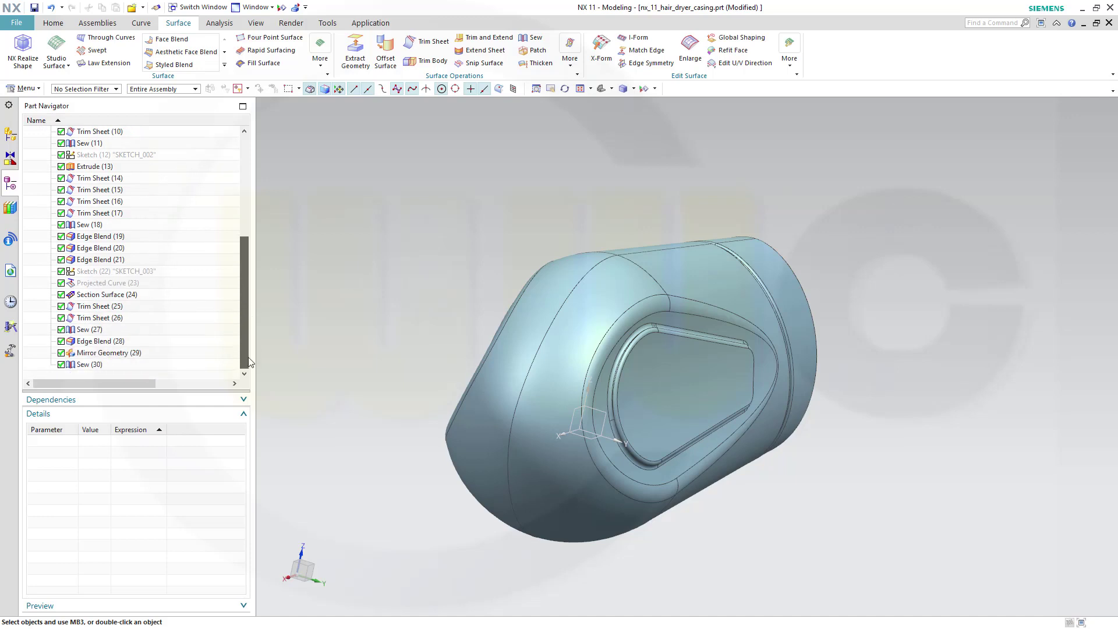
{"action": "right_click", "coordinate": [93, 343]}
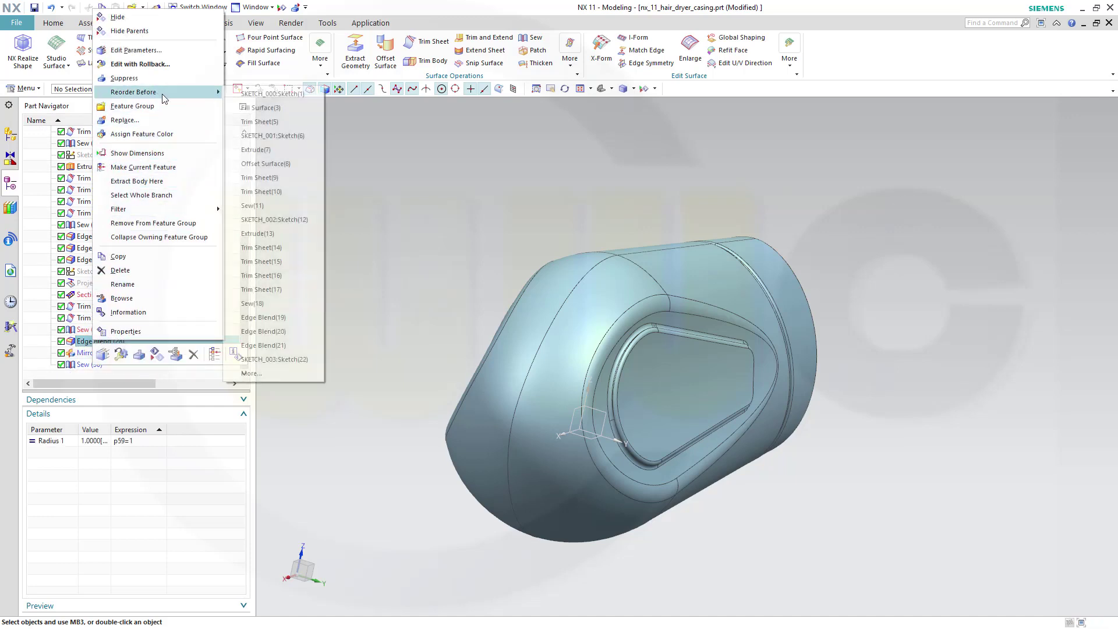
{"action": "left_click", "coordinate": [170, 167]}
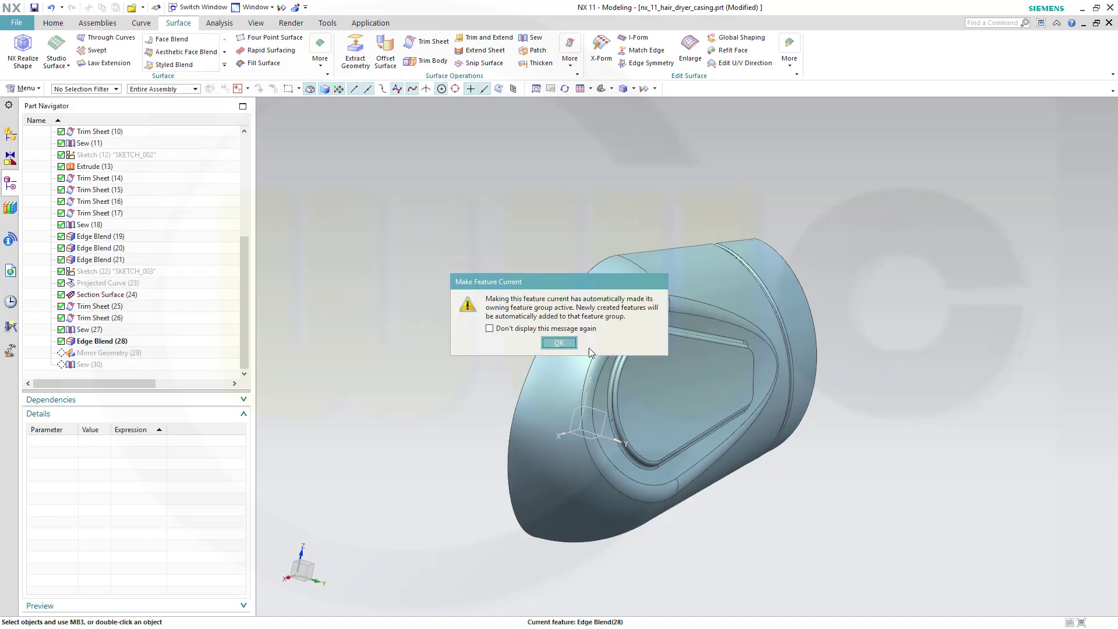
{"action": "left_click", "coordinate": [557, 343]}
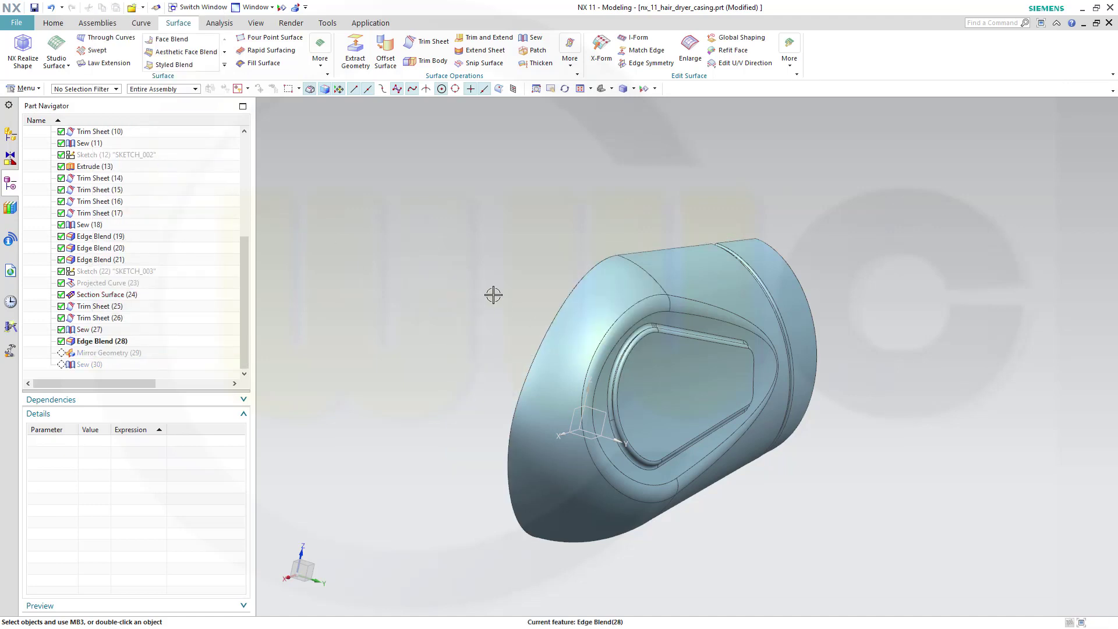
Step: Create a single datum plane offset 55 mm from the YZ plane, in front of the casing's rounded end, using the At Distance type
{"action": "middle_click_drag", "start_coordinate": [487, 302], "coordinate": [432, 334]}
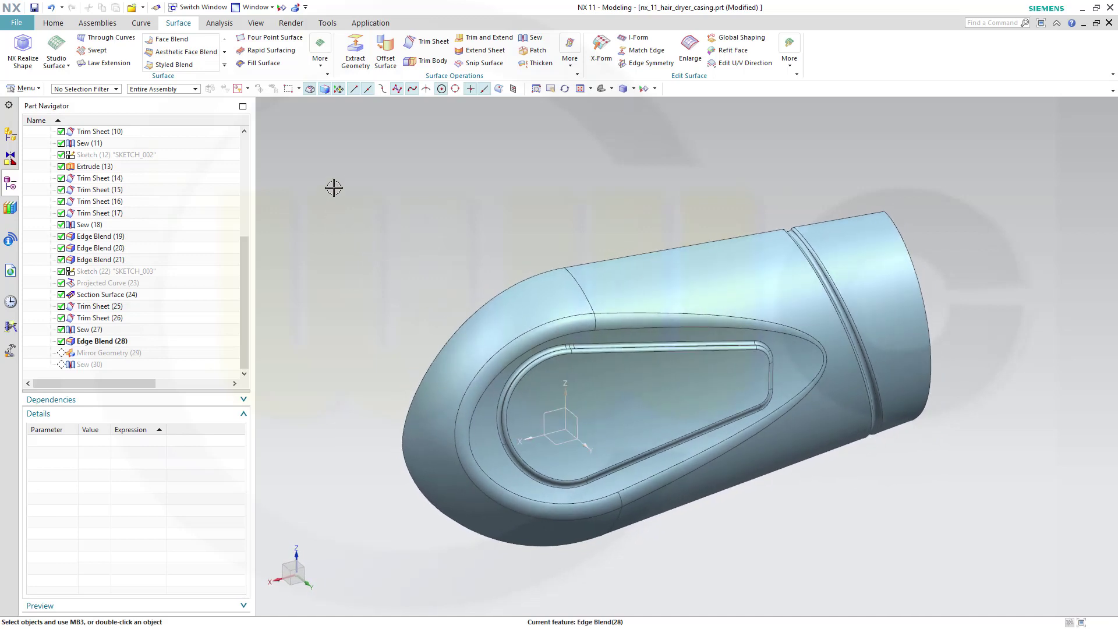
{"action": "left_click", "coordinate": [58, 25]}
{"action": "left_click", "coordinate": [122, 49]}
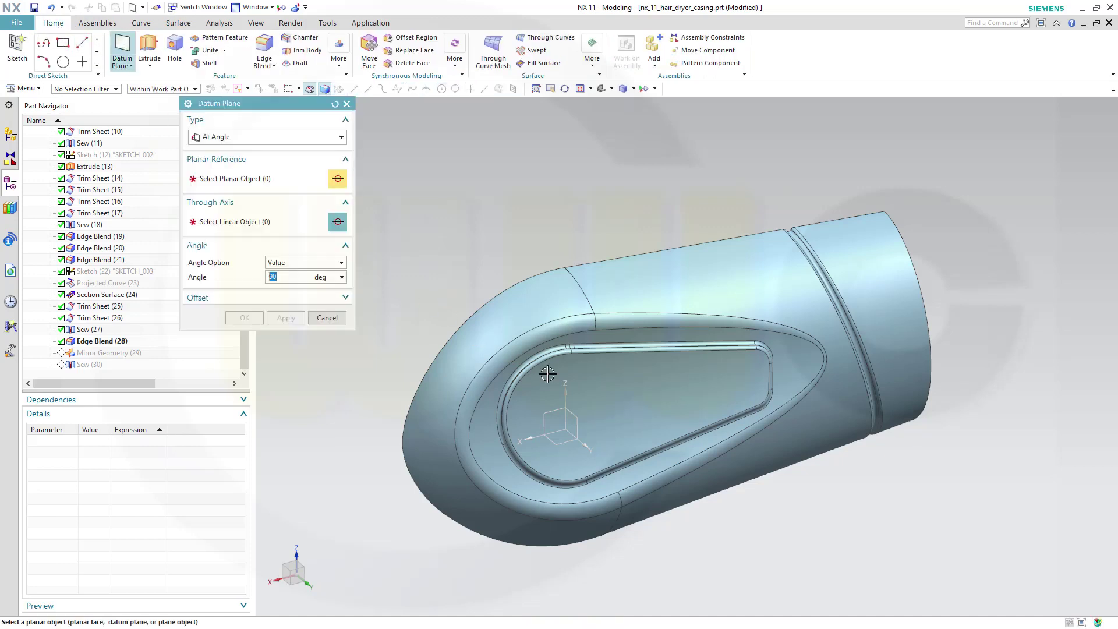
{"action": "left_click", "coordinate": [563, 422]}
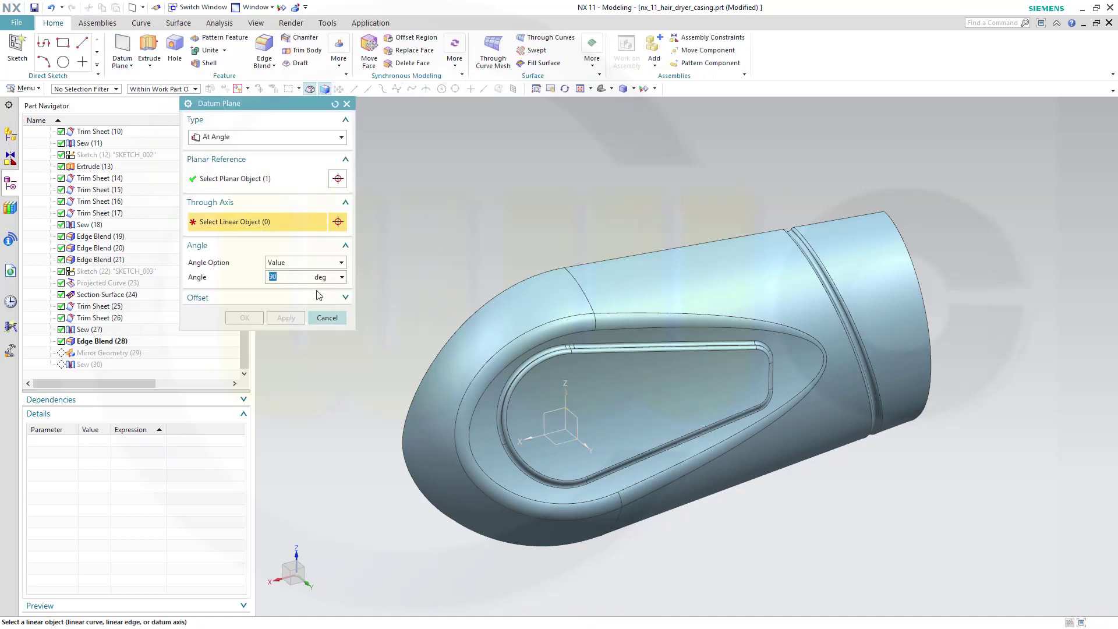
{"action": "left_click", "coordinate": [341, 138]}
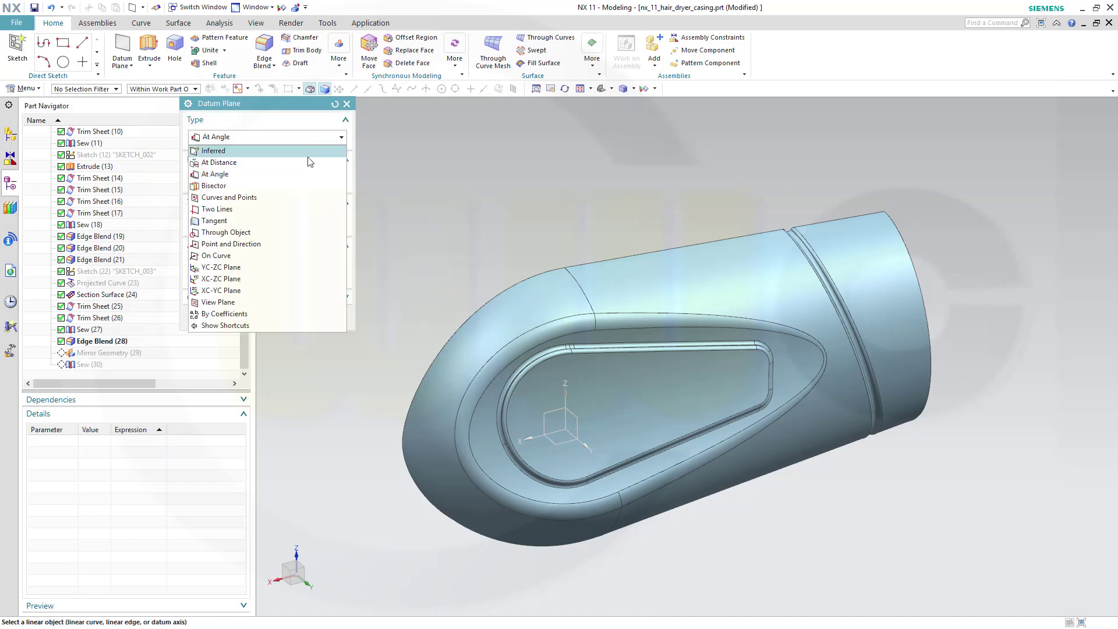
{"action": "left_click", "coordinate": [295, 162]}
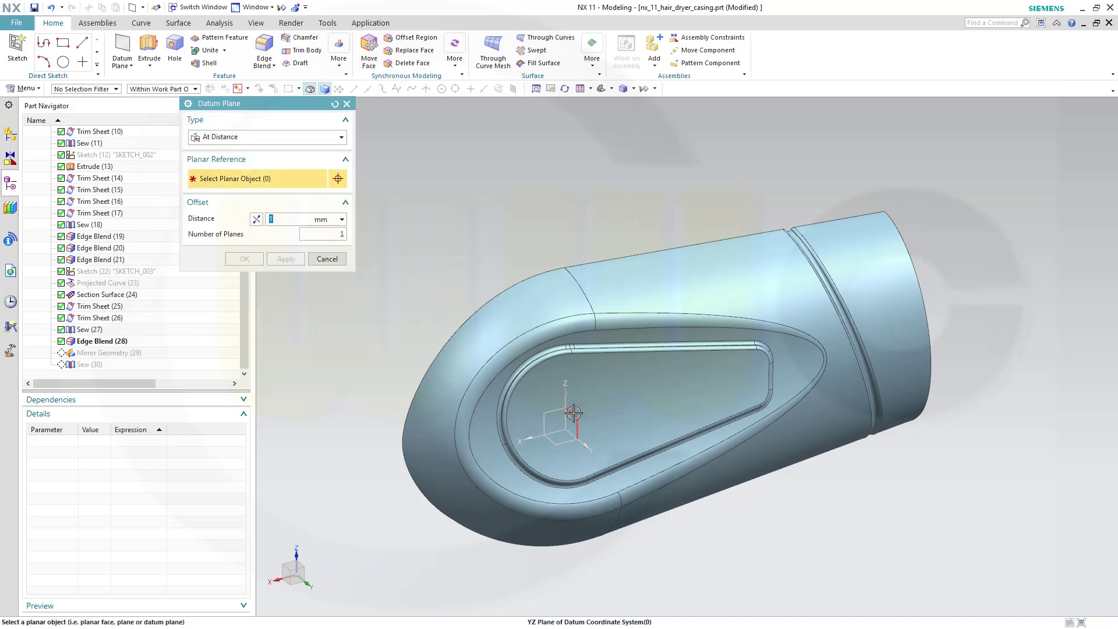
{"action": "left_click", "coordinate": [574, 412]}
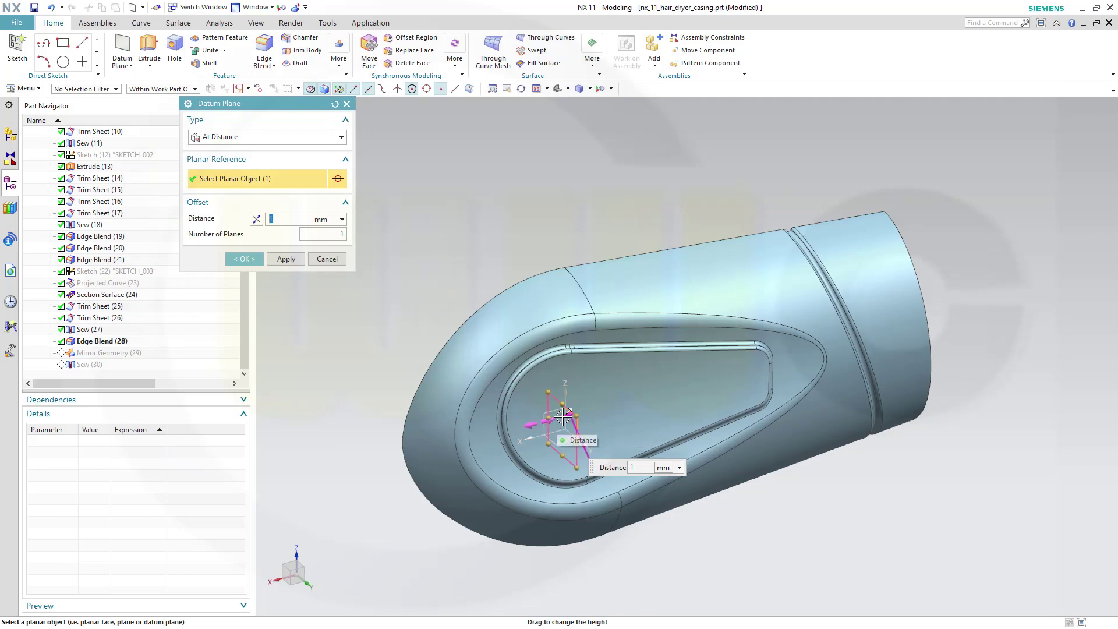
{"action": "left_click_drag", "start_coordinate": [558, 418], "coordinate": [402, 442]}
{"action": "type", "text": "52"}
{"action": "key", "text": "Return"}
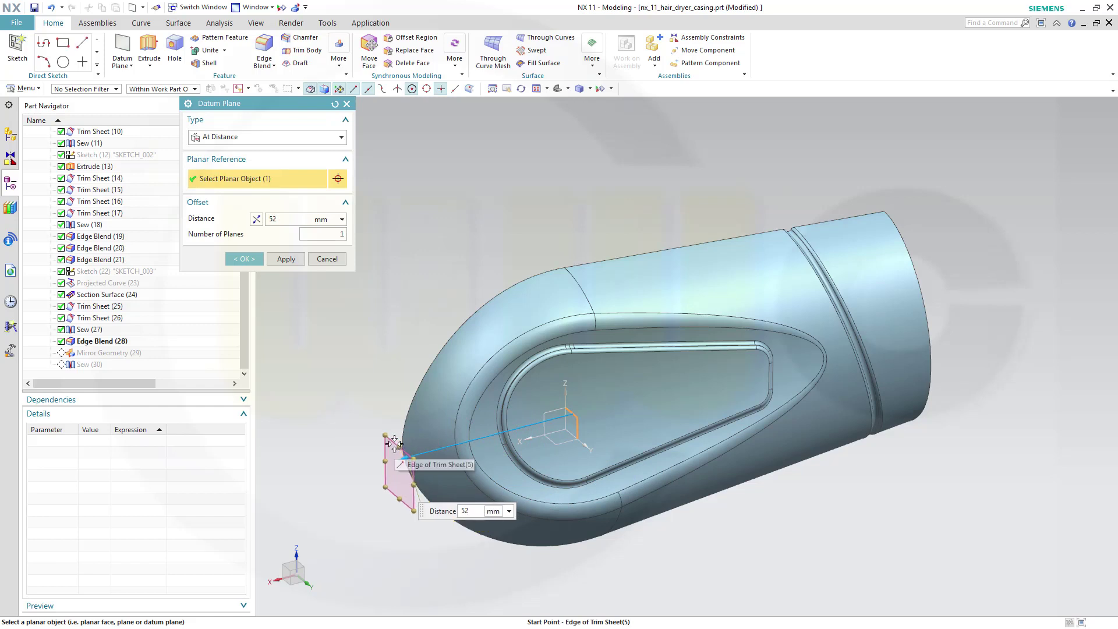
{"action": "left_click_drag", "start_coordinate": [397, 444], "coordinate": [385, 446]}
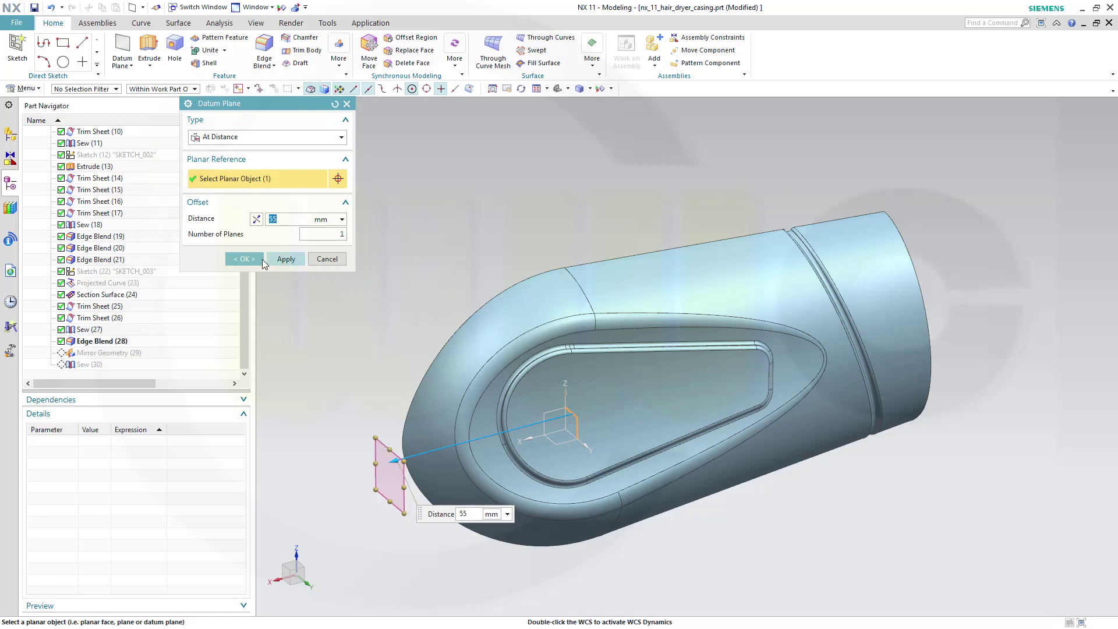
{"action": "left_click", "coordinate": [249, 259]}
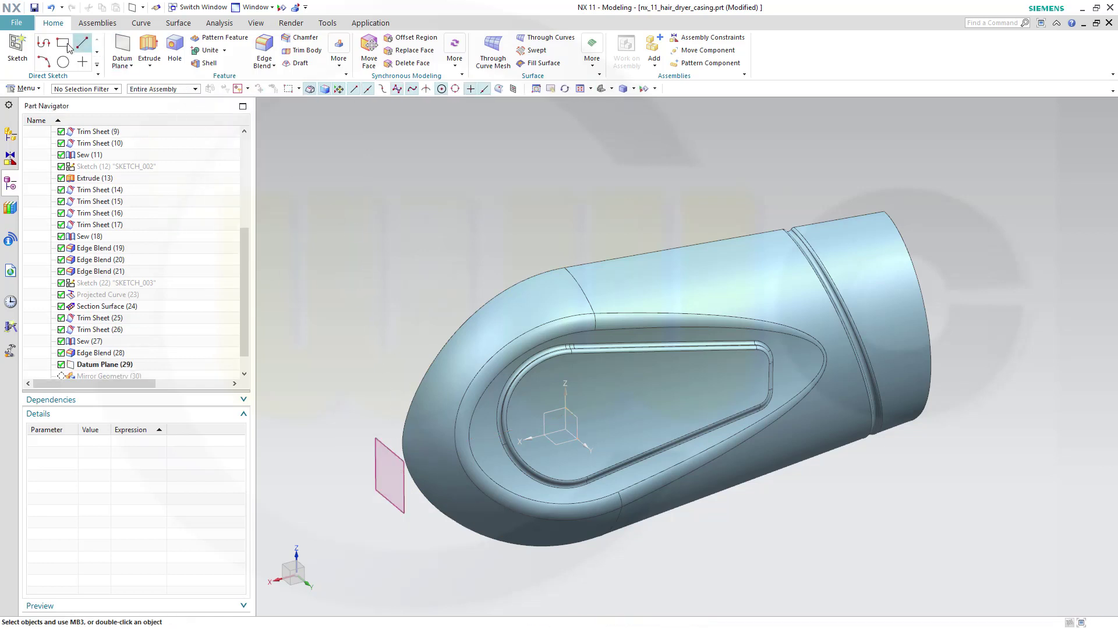
Step: Start a new sketch on the datum plane in front of the casing's rounded end
{"action": "left_click", "coordinate": [17, 44]}
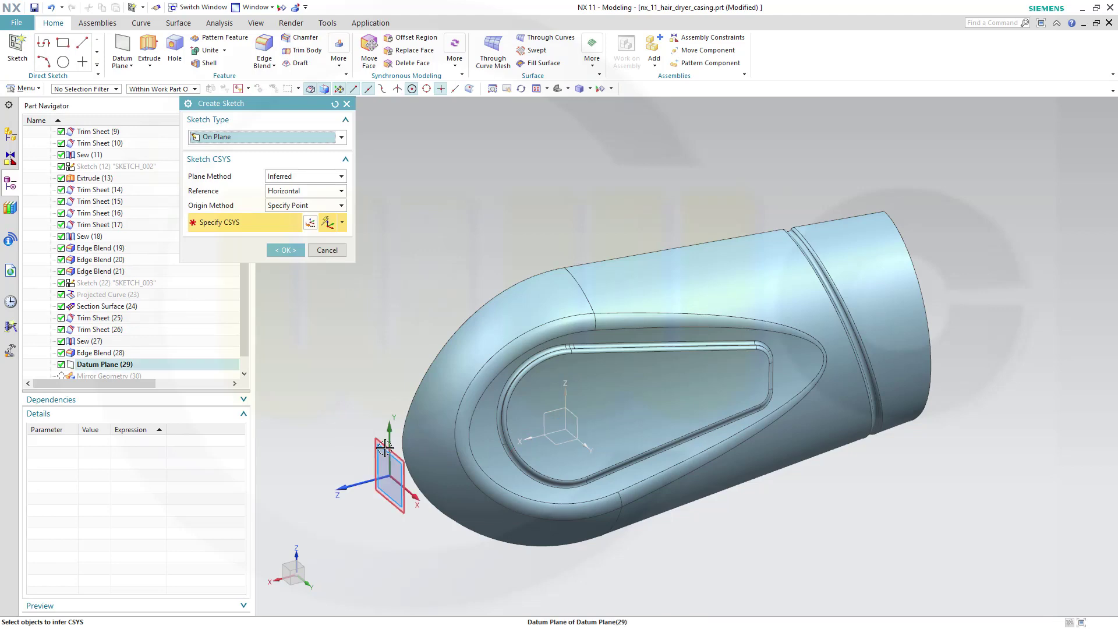
{"action": "left_click", "coordinate": [385, 445]}
{"action": "left_click", "coordinate": [288, 250]}
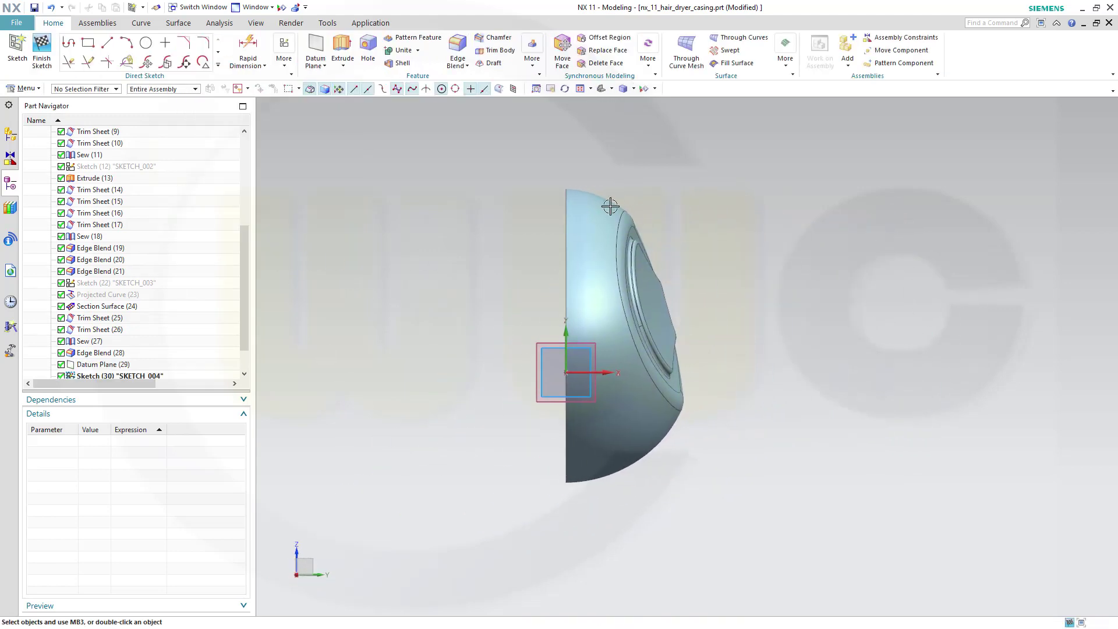
Step: Sketch three separate vertical lines across the rounded end: one just outside the straight edge, one about 50 mm long inside it, and a shorter one further out
{"action": "left_click", "coordinate": [106, 45]}
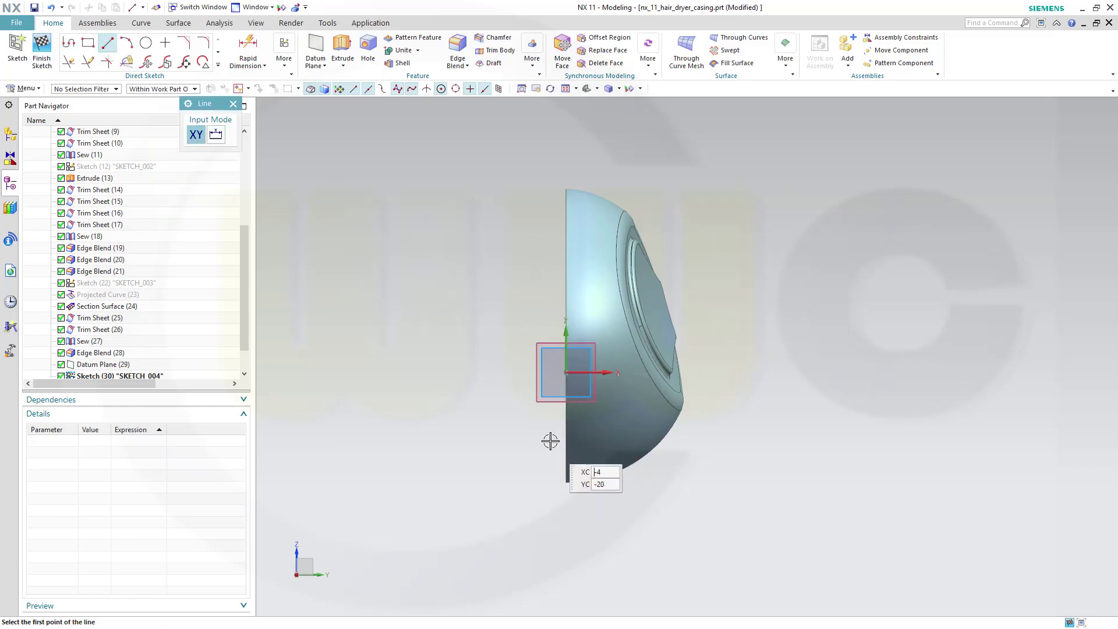
{"action": "left_click", "coordinate": [555, 418]}
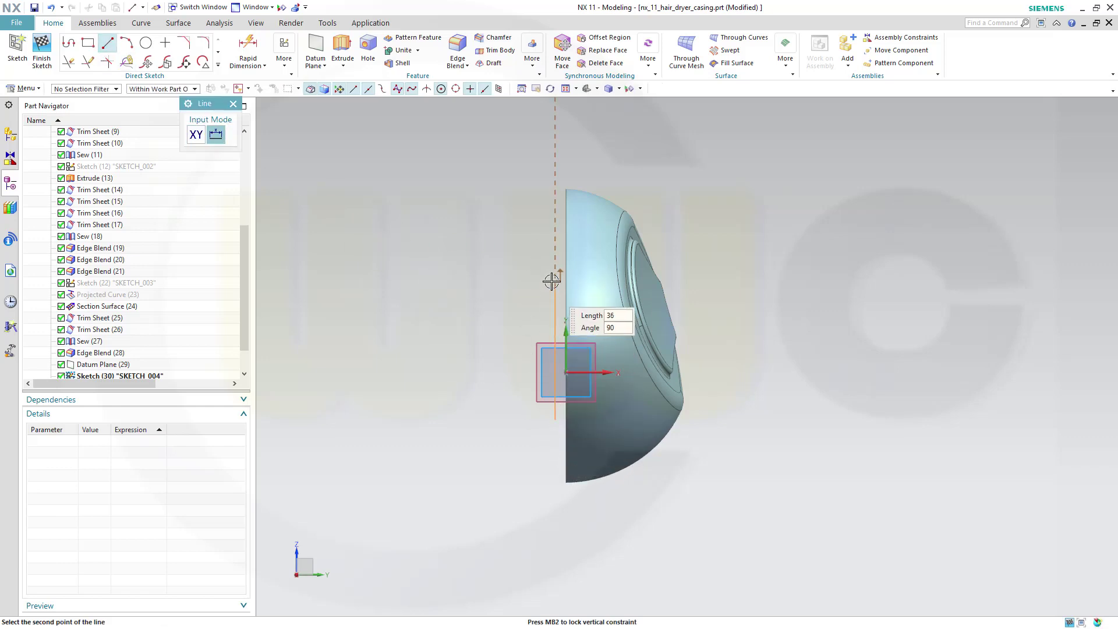
{"action": "left_click", "coordinate": [551, 270]}
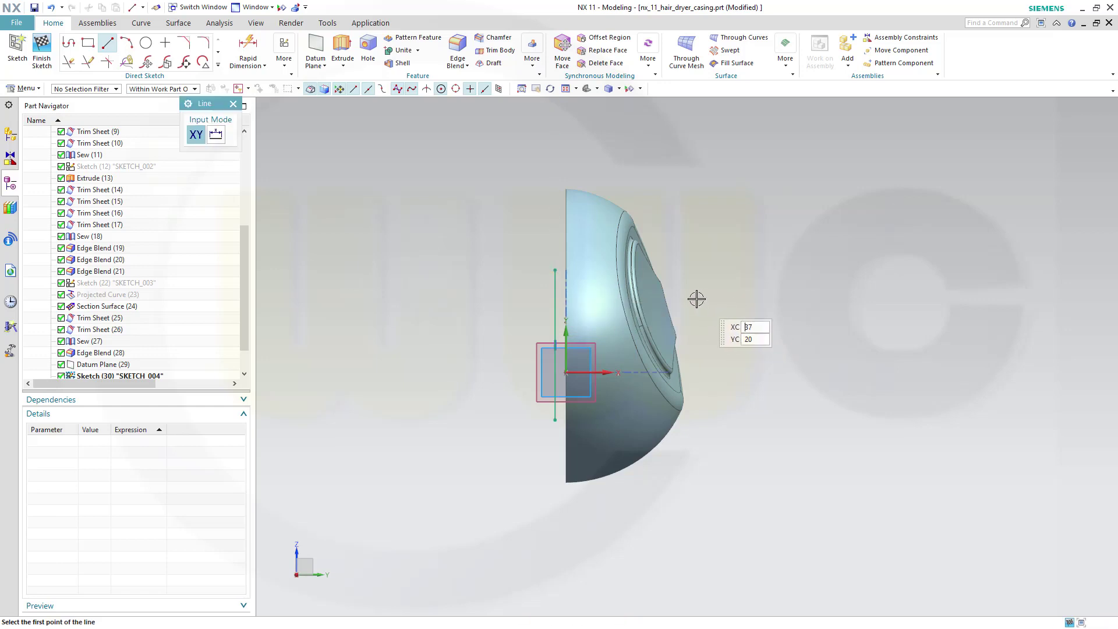
{"action": "left_click", "coordinate": [588, 286]}
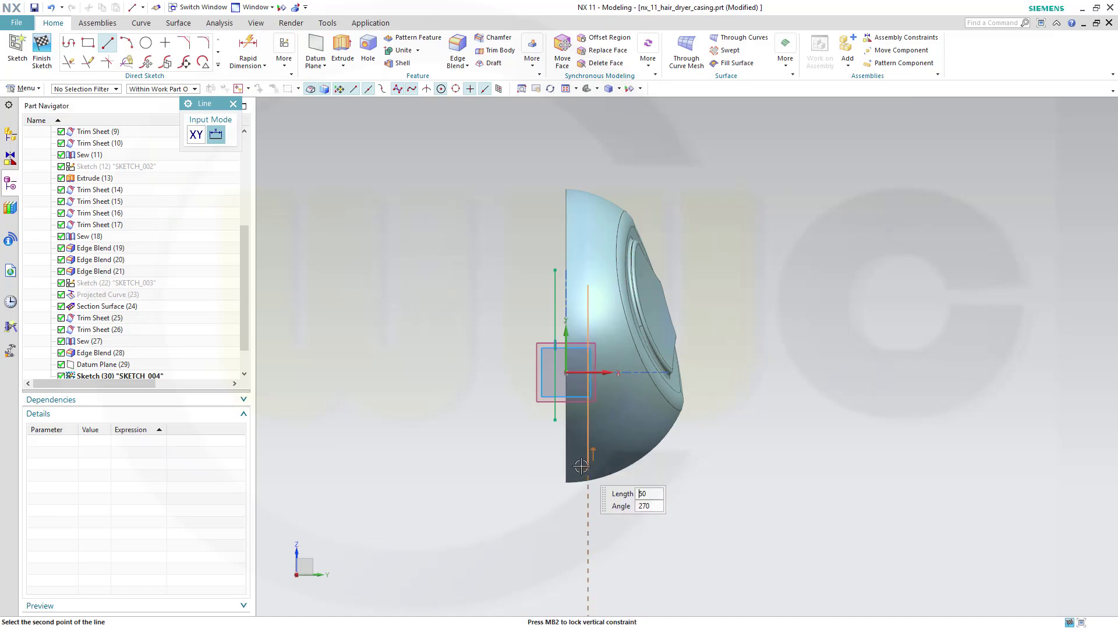
{"action": "left_click", "coordinate": [581, 466]}
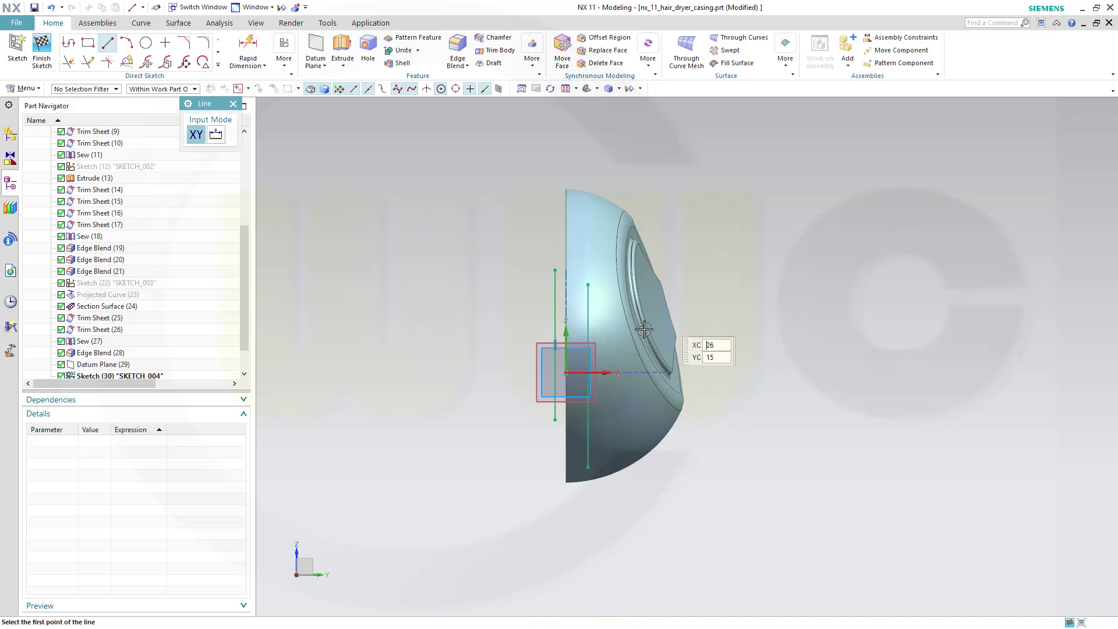
{"action": "left_click", "coordinate": [621, 340]}
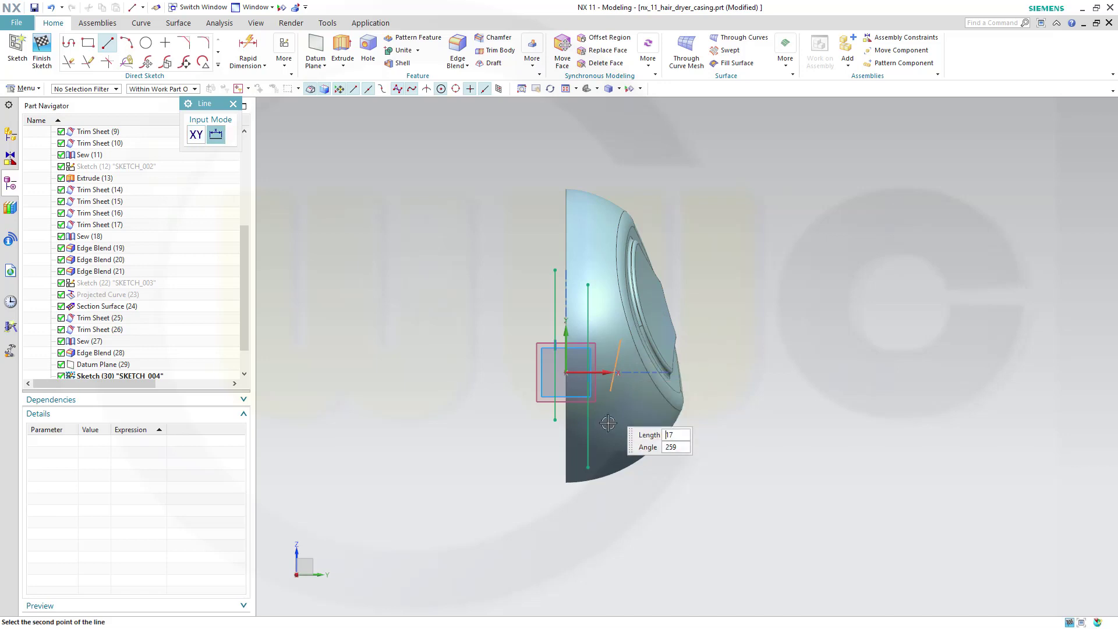
{"action": "left_click", "coordinate": [624, 453]}
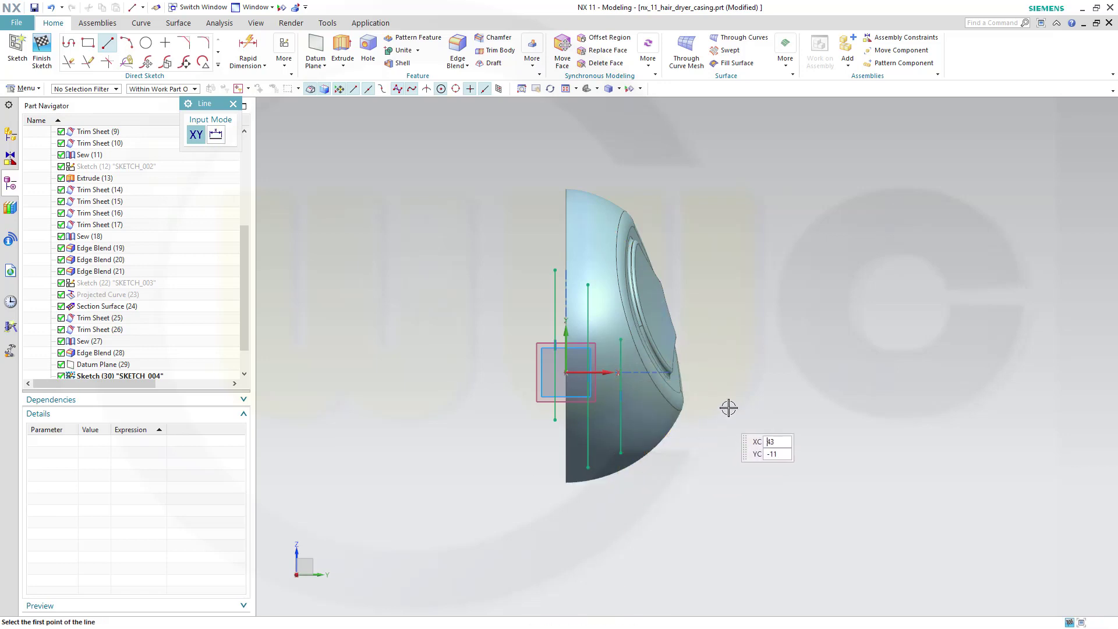
{"action": "key", "text": "Escape"}
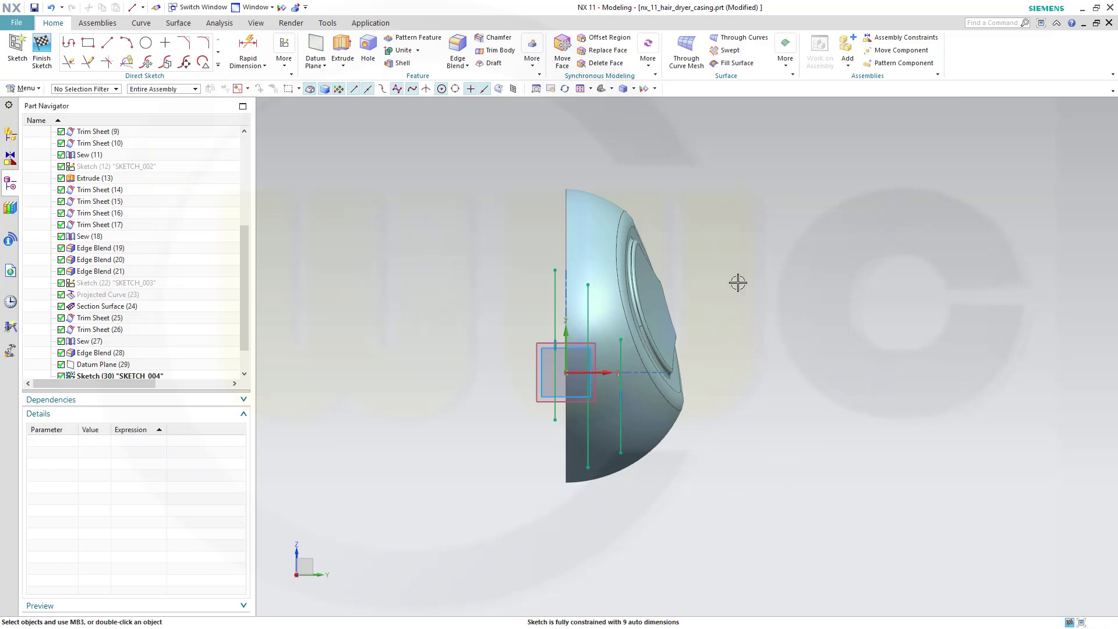
Step: Constrain the vertical line outside the casing's straight edge collinear with the sketch's vertical axis
{"action": "left_click", "coordinate": [554, 281]}
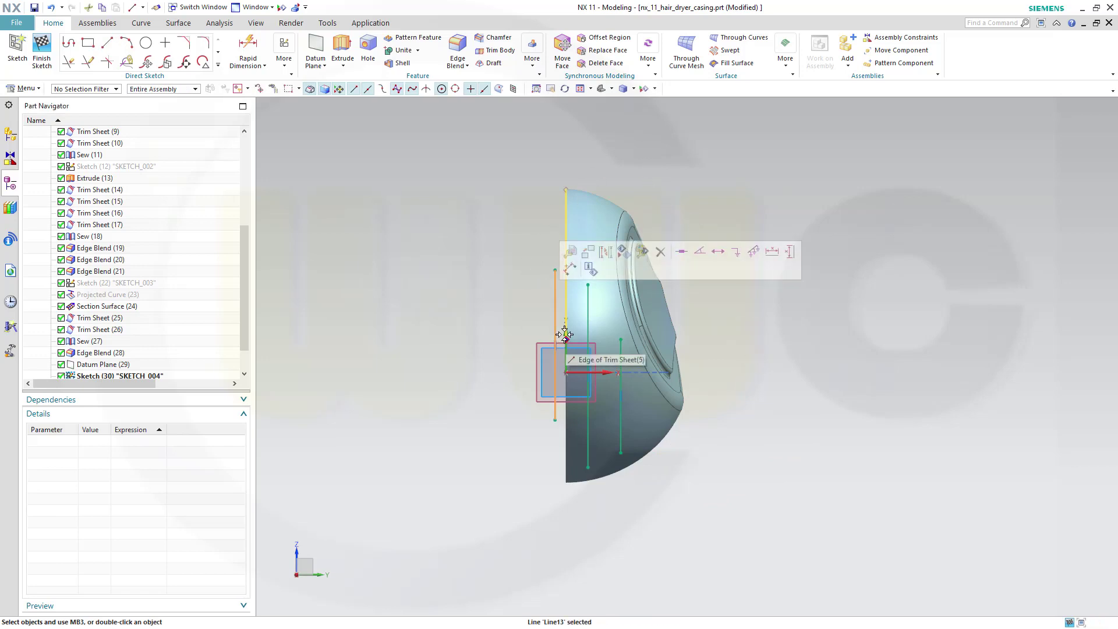
{"action": "left_click", "coordinate": [565, 330]}
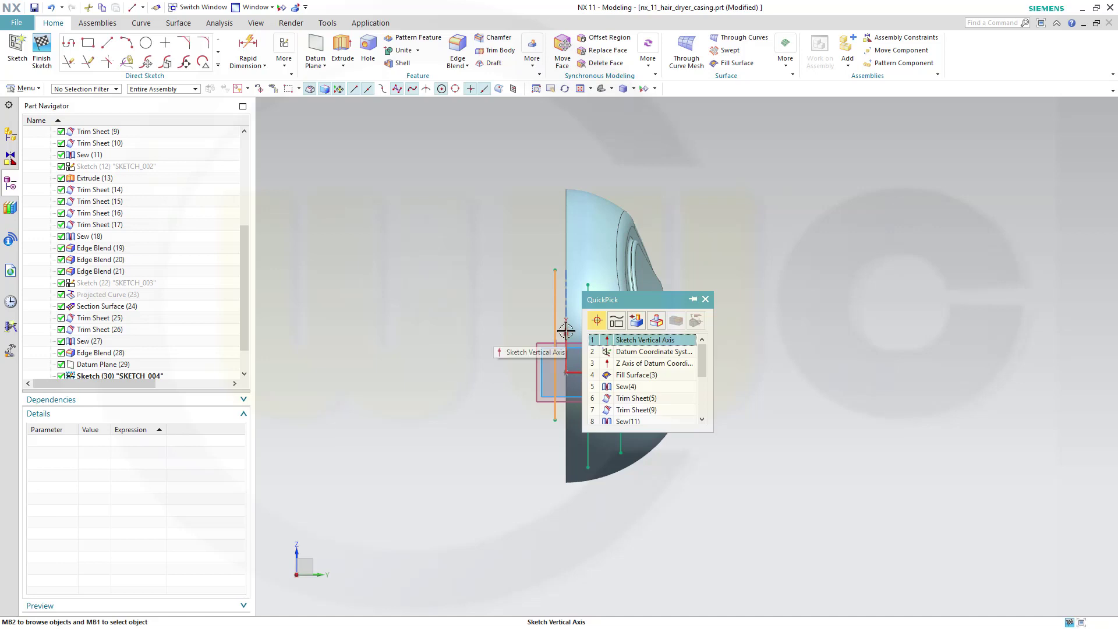
{"action": "left_click", "coordinate": [641, 340]}
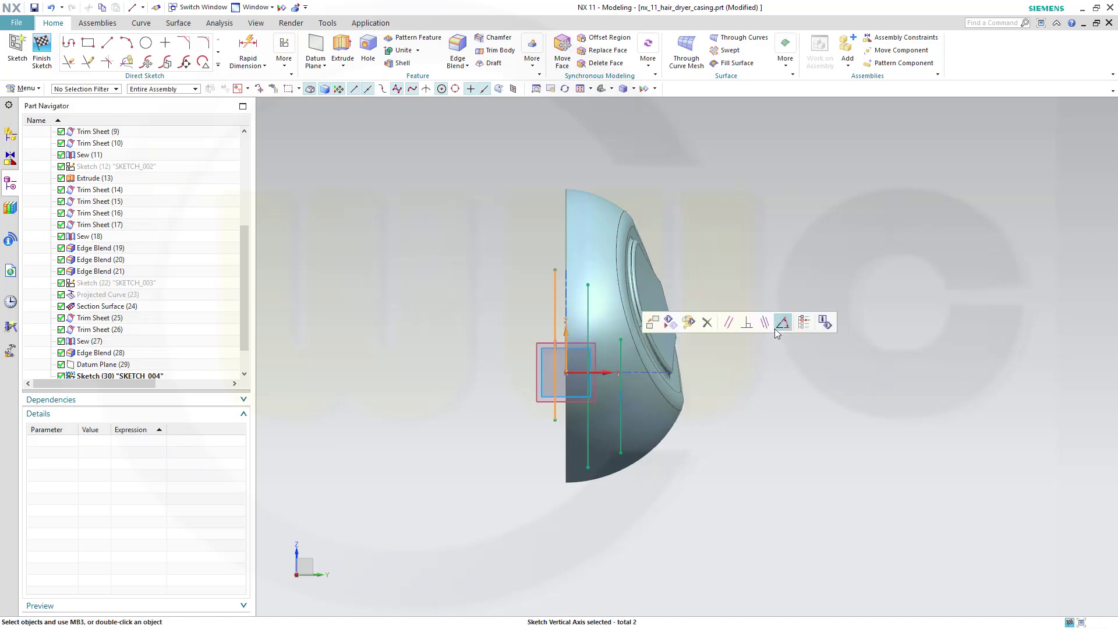
{"action": "left_click", "coordinate": [777, 327]}
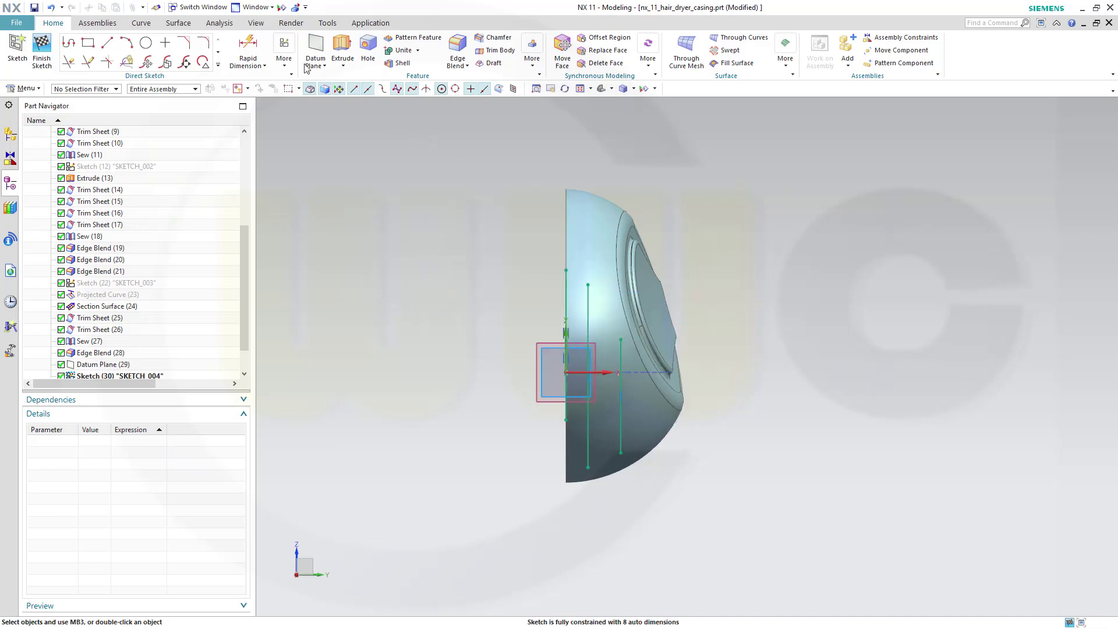
Step: Dimension the spacing of the three vertical lines, with 6 mm from the axis line to the middle line and 6 mm to the outer line
{"action": "left_click", "coordinate": [250, 57]}
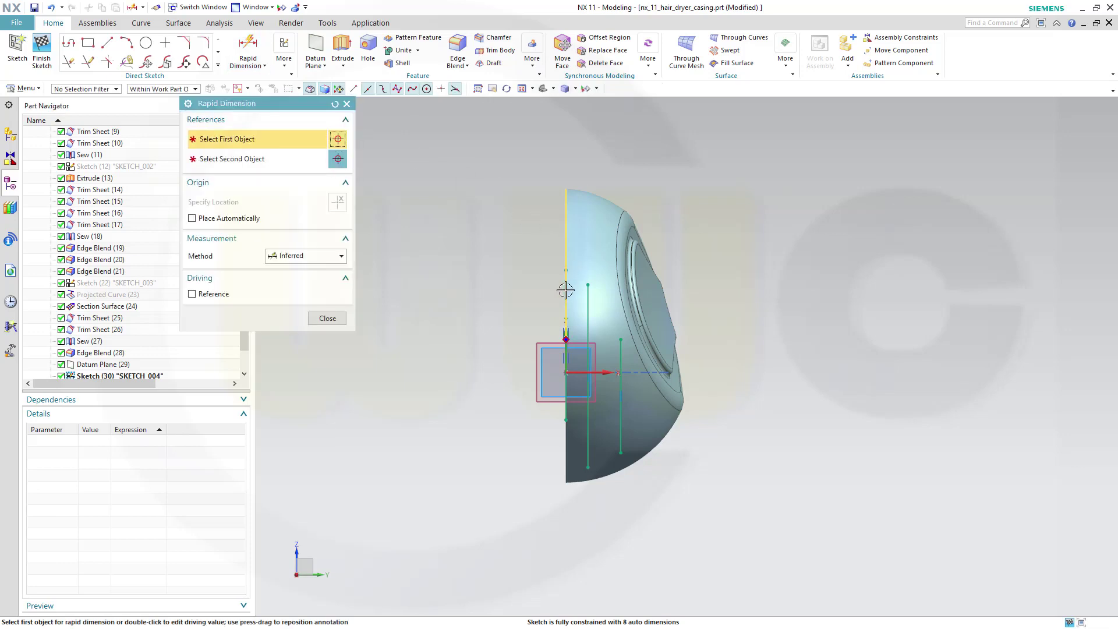
{"action": "left_click", "coordinate": [566, 293]}
{"action": "left_click", "coordinate": [584, 289]}
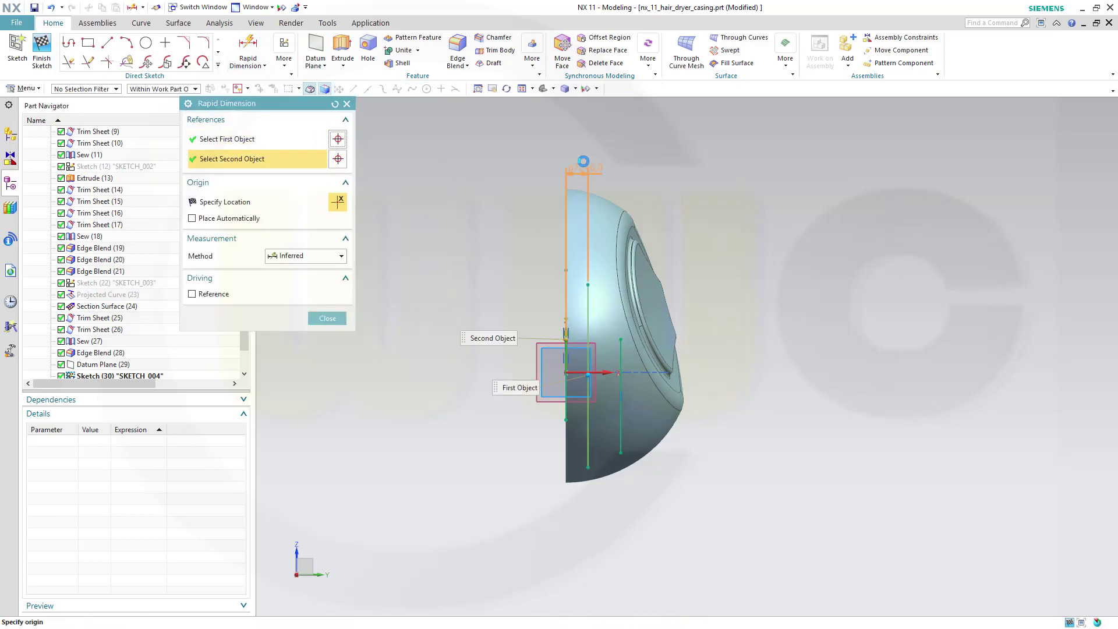
{"action": "left_click", "coordinate": [649, 172]}
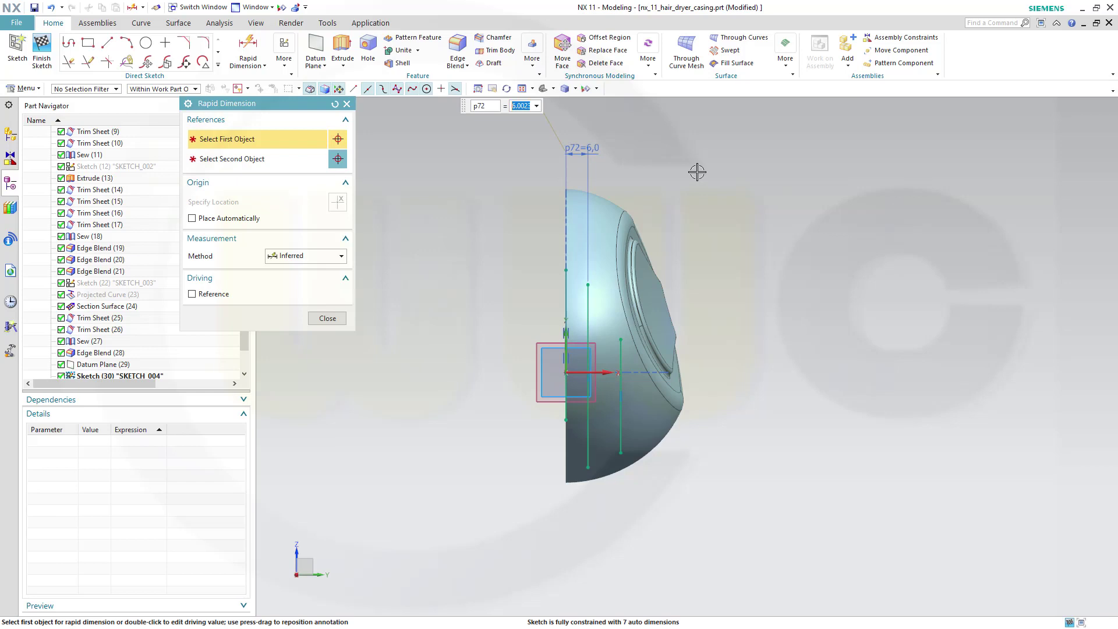
{"action": "left_click", "coordinate": [588, 320]}
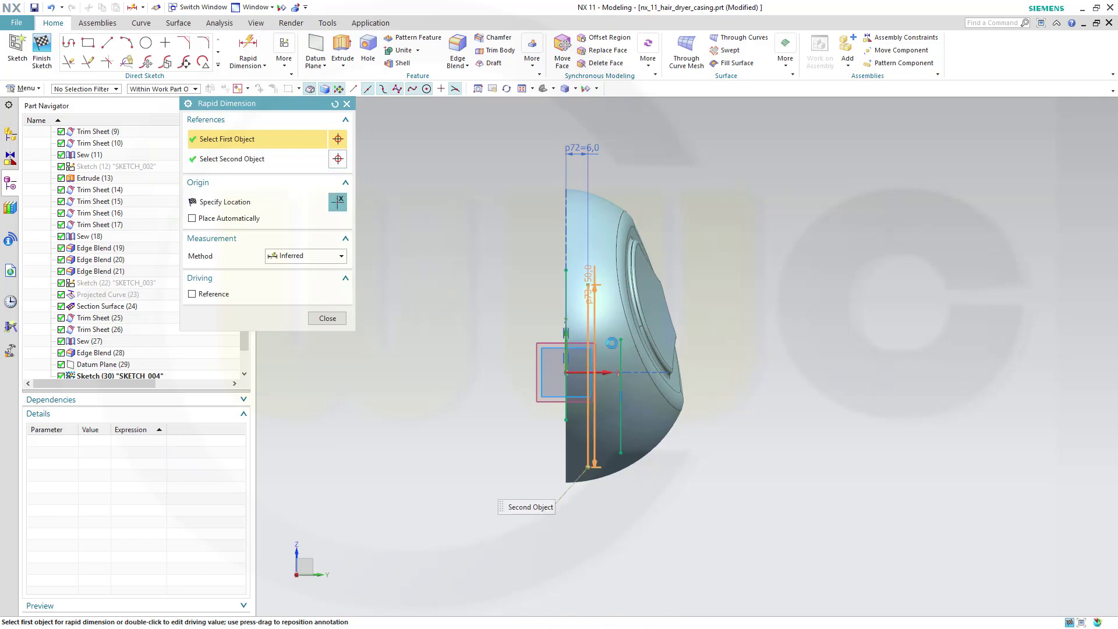
{"action": "left_click", "coordinate": [617, 350]}
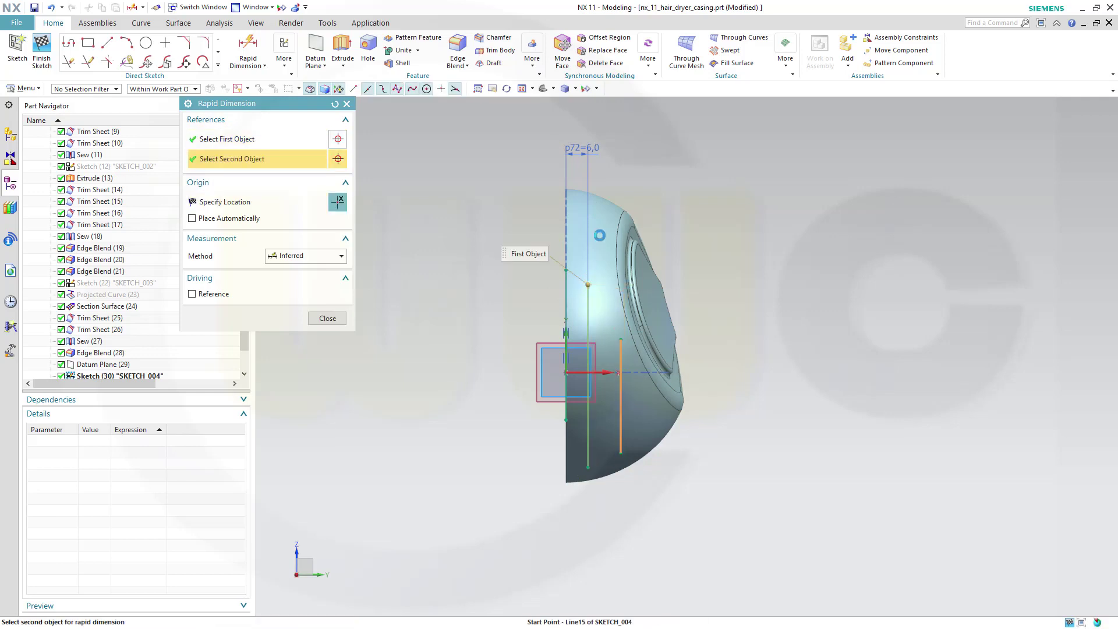
{"action": "left_click", "coordinate": [609, 167]}
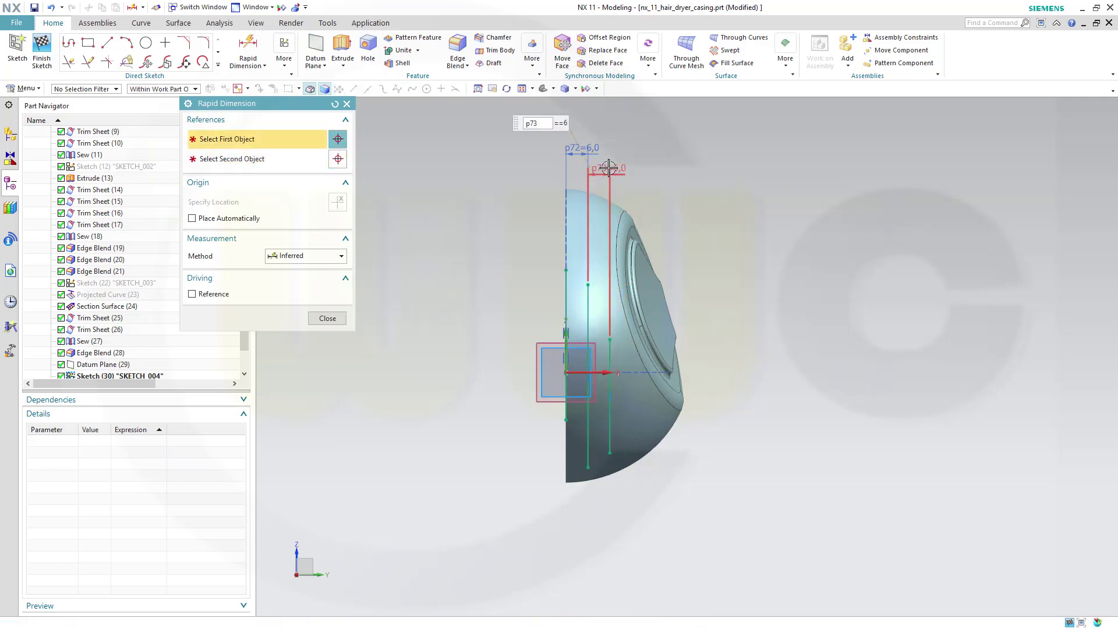
{"action": "left_click", "coordinate": [326, 318]}
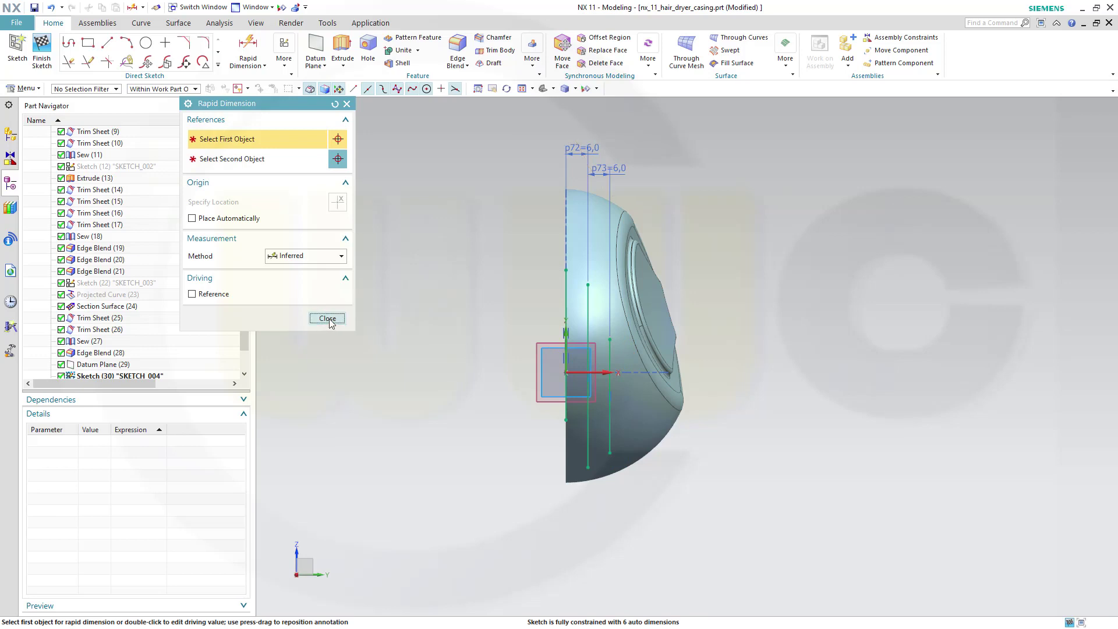
Step: Extend the axis line upward, shift the middle and outer lines upward, lengthen the outer line downward, and finish the sketch
{"action": "scroll", "coordinate": [757, 352], "scroll_direction": "up", "scroll_amount": 2}
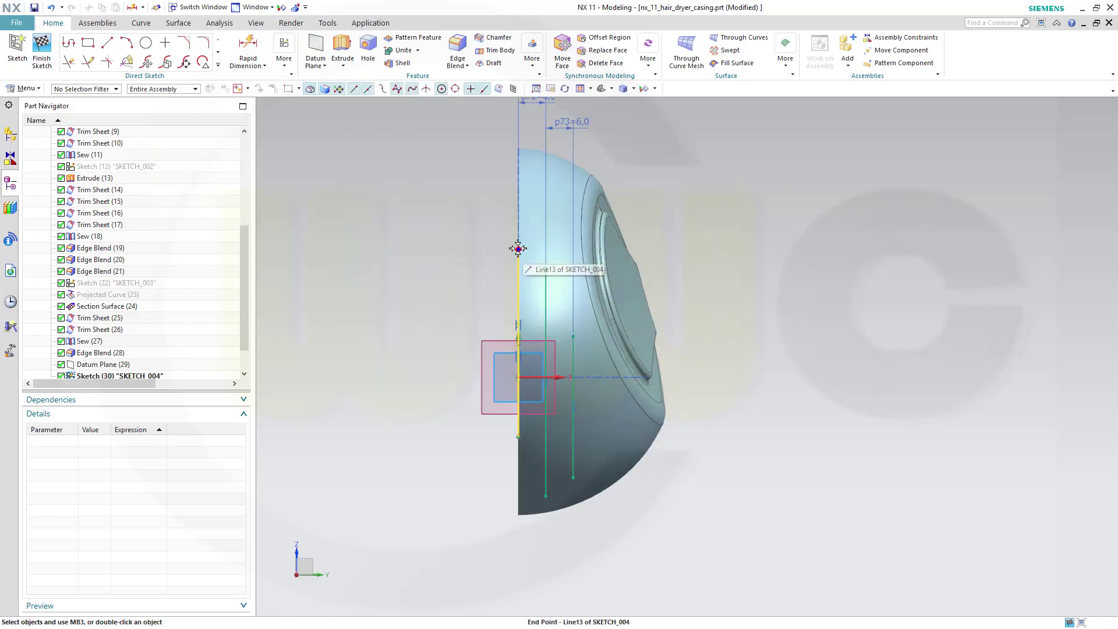
{"action": "left_click_drag", "start_coordinate": [515, 247], "coordinate": [518, 221]}
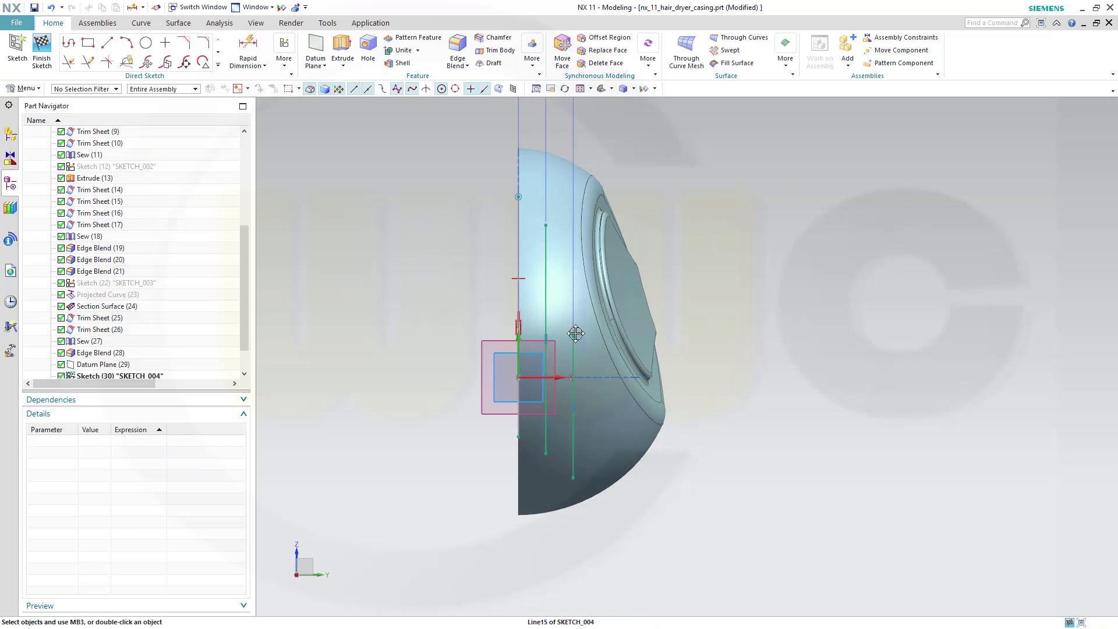
{"action": "left_click_drag", "start_coordinate": [574, 350], "coordinate": [576, 317]}
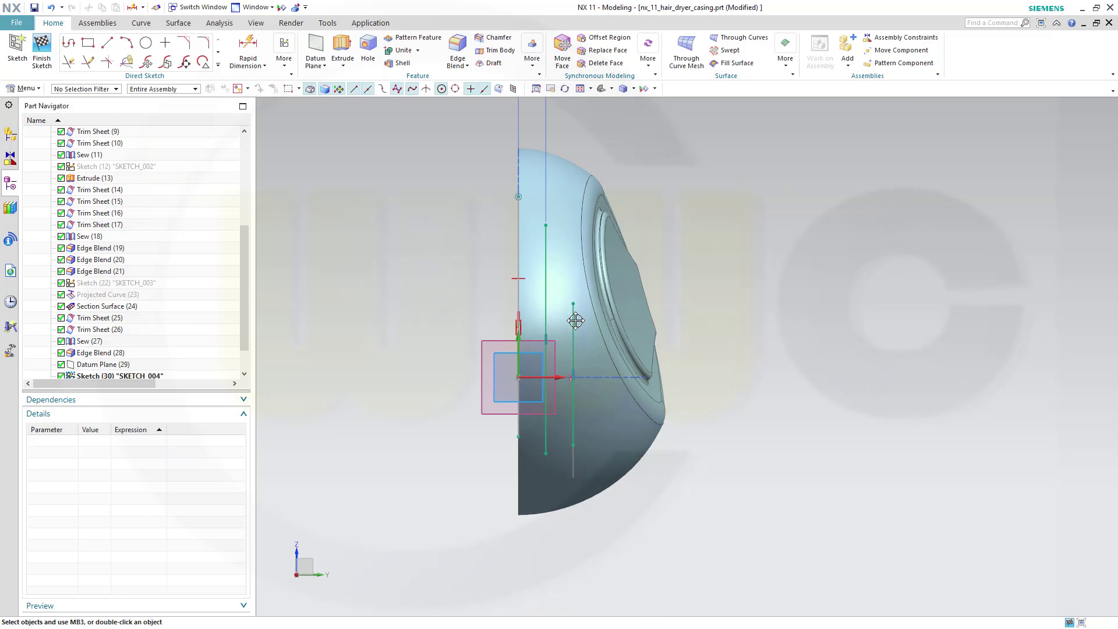
{"action": "left_click_drag", "start_coordinate": [574, 439], "coordinate": [573, 479]}
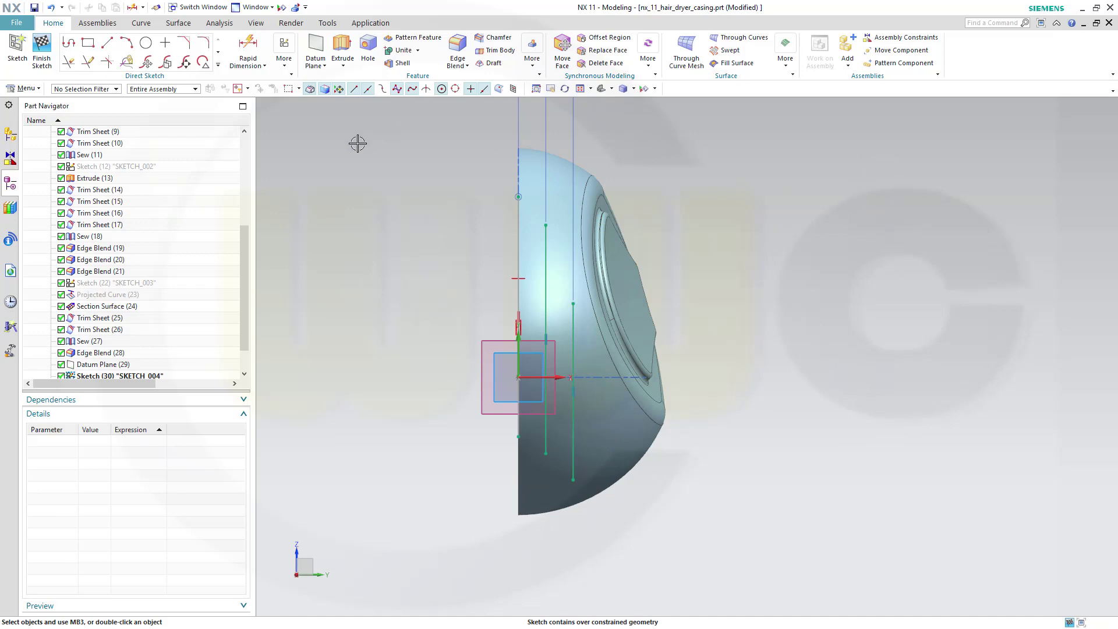
{"action": "left_click", "coordinate": [42, 51]}
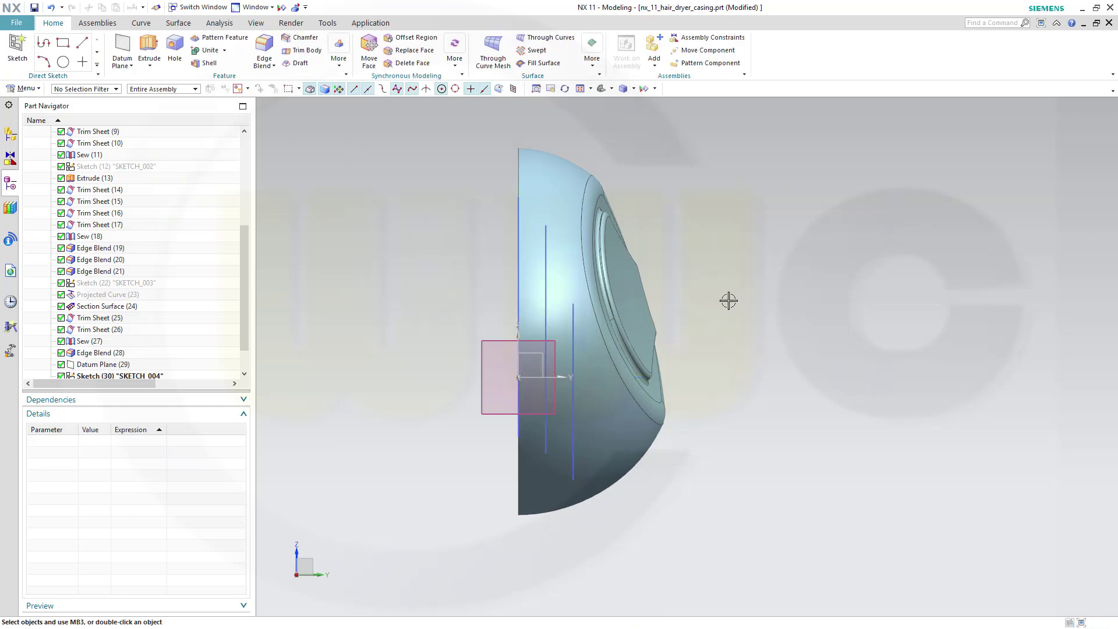
Step: Project the sketch's axis line, picked as a single curve, onto all casing body faces along the reversed X-axis
{"action": "middle_click_drag", "start_coordinate": [729, 300], "coordinate": [689, 313]}
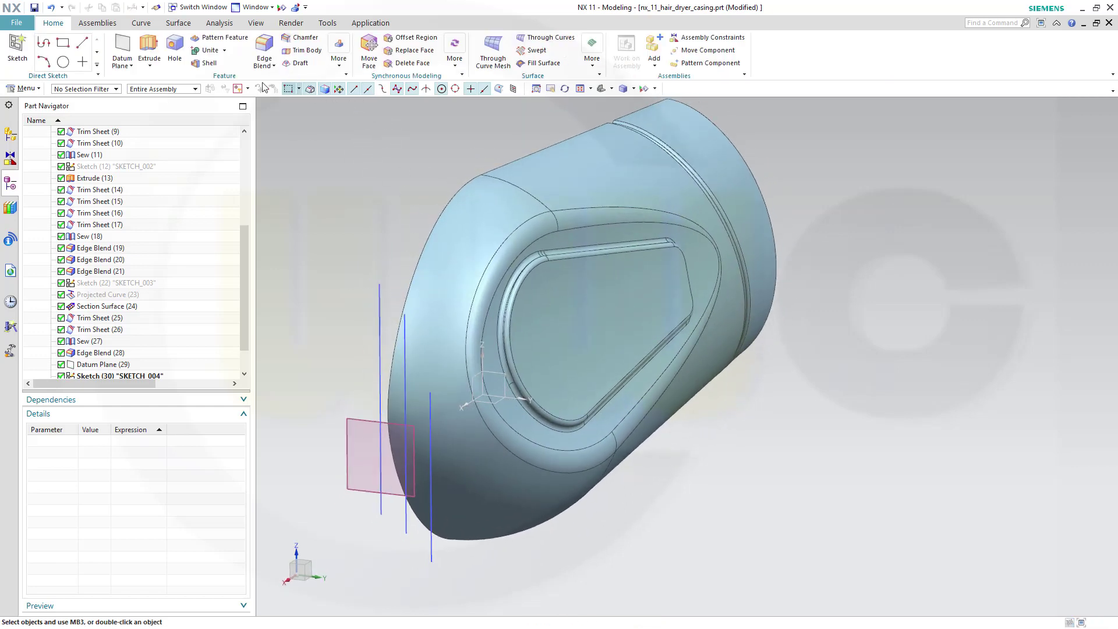
{"action": "left_click", "coordinate": [146, 25]}
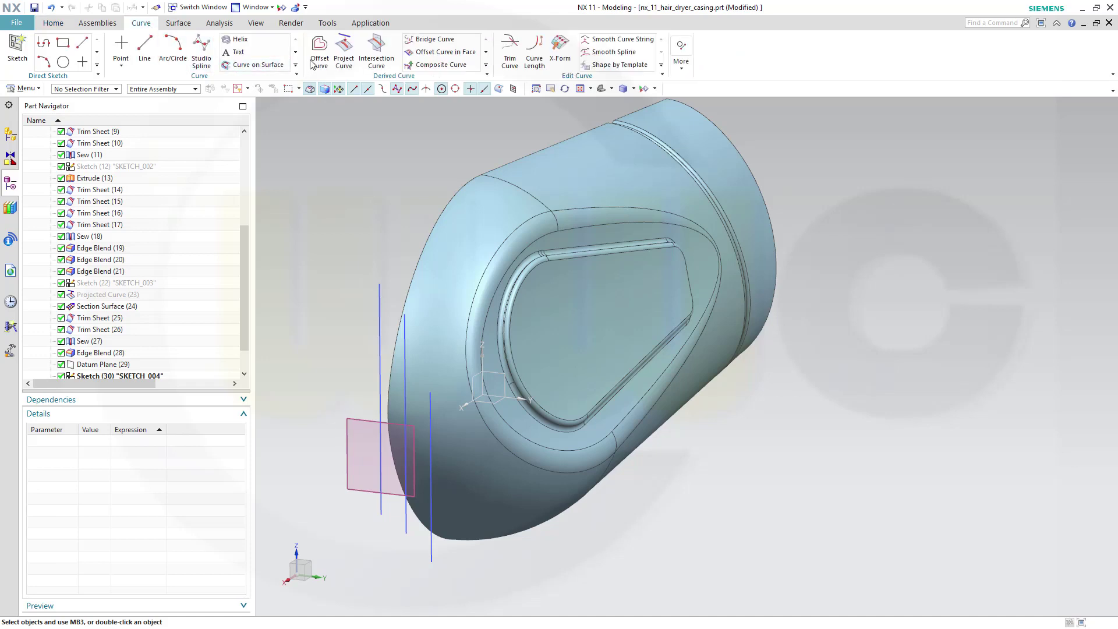
{"action": "left_click", "coordinate": [344, 52]}
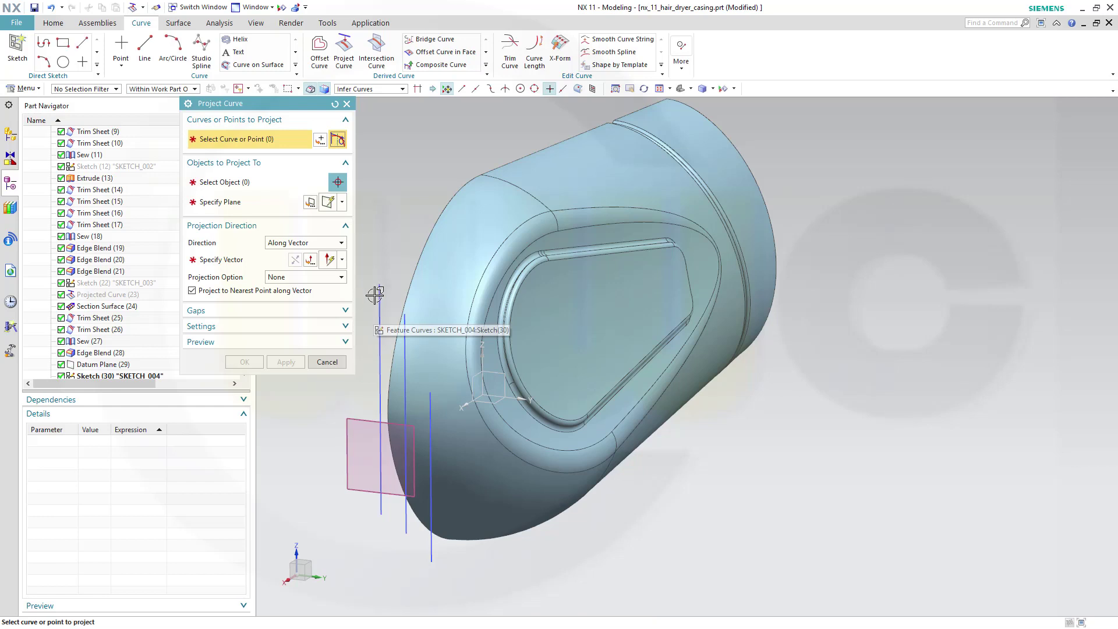
{"action": "left_click", "coordinate": [402, 89]}
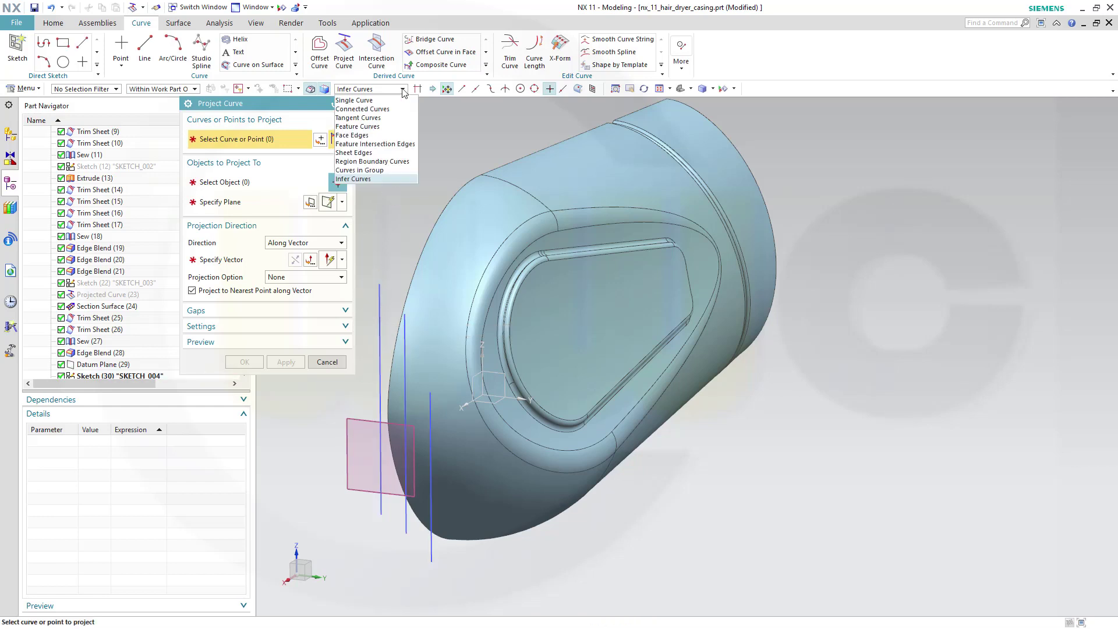
{"action": "left_click", "coordinate": [374, 101]}
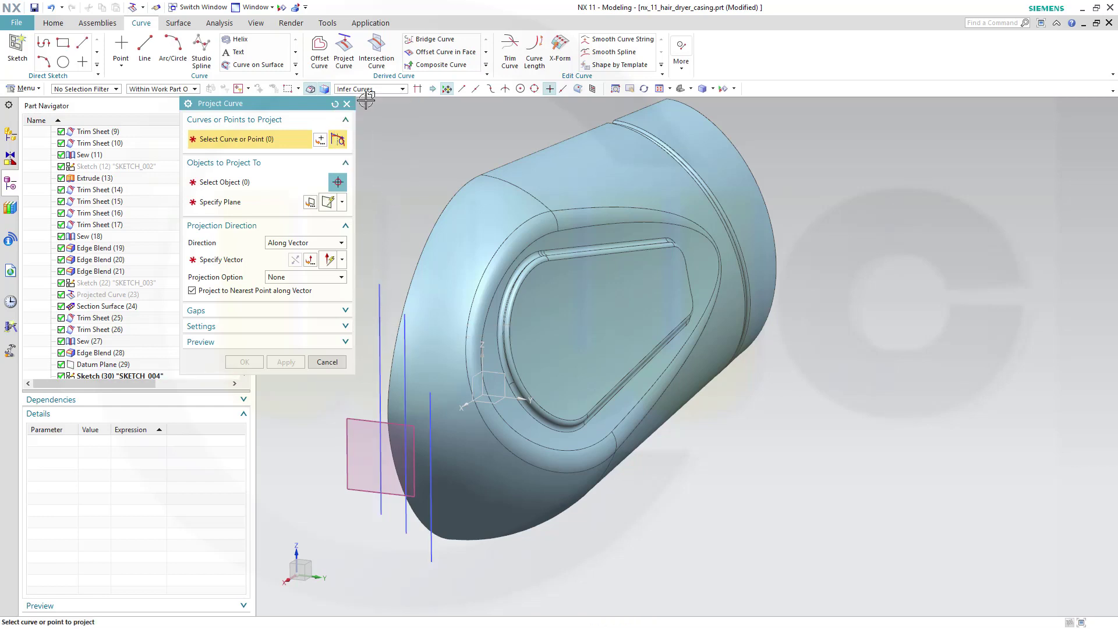
{"action": "left_click", "coordinate": [380, 288]}
{"action": "left_click", "coordinate": [263, 186]}
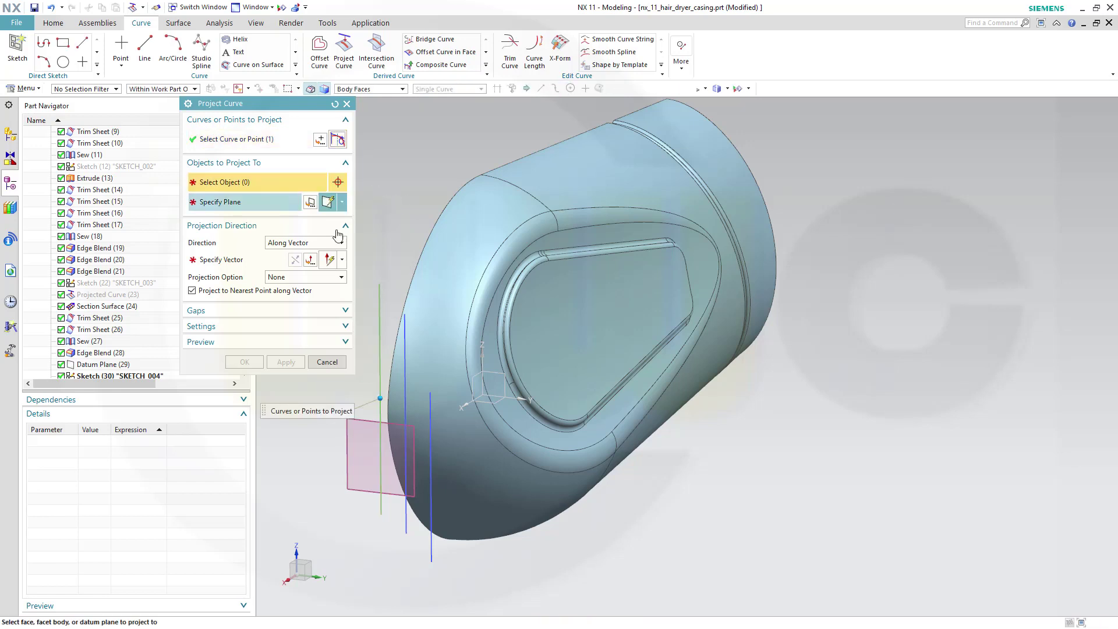
{"action": "left_click", "coordinate": [428, 278]}
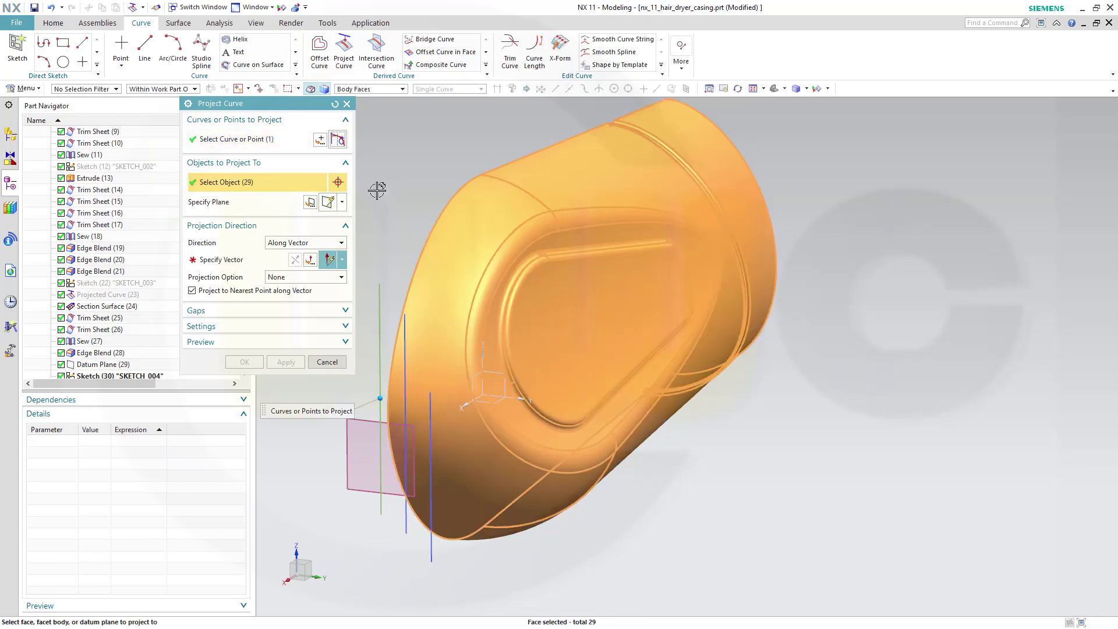
{"action": "left_click", "coordinate": [209, 261]}
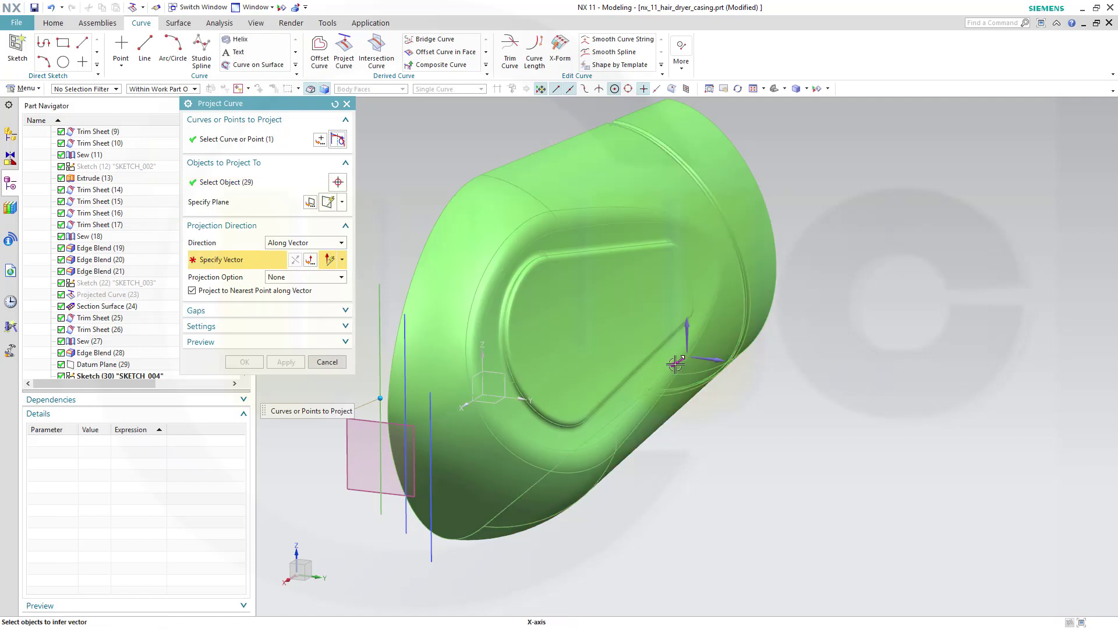
{"action": "left_click", "coordinate": [710, 358]}
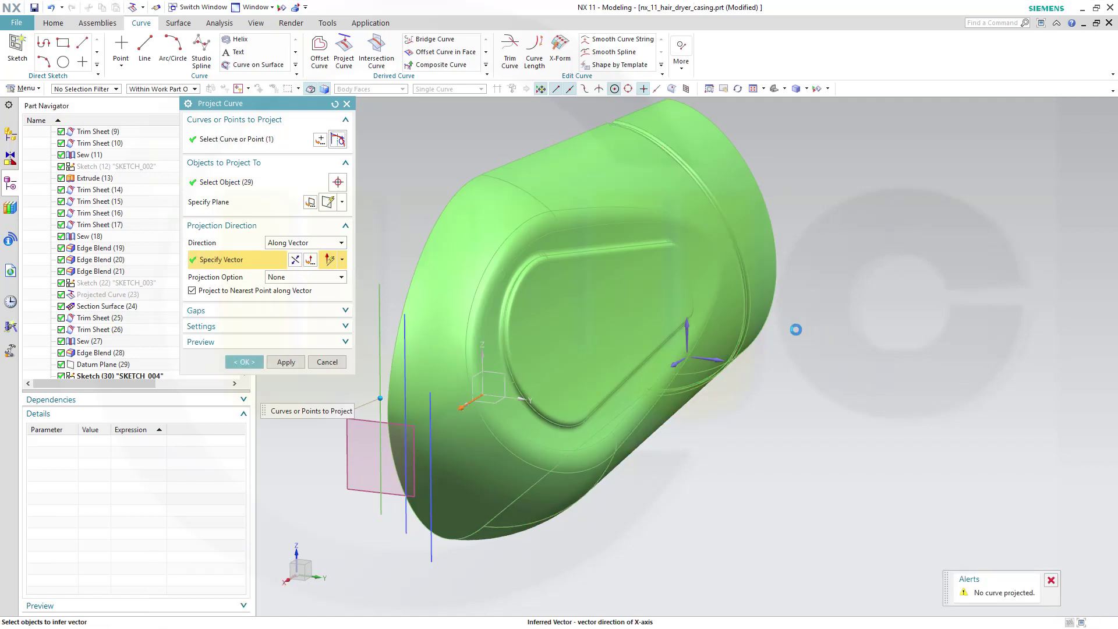
{"action": "left_click", "coordinate": [295, 259]}
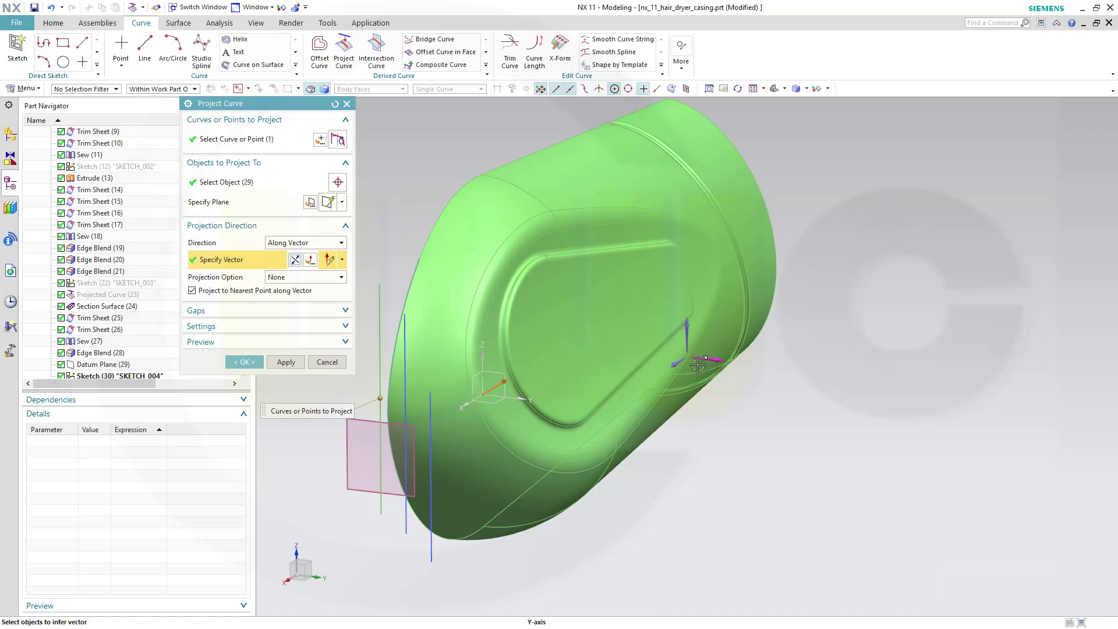
{"action": "left_click", "coordinate": [288, 363]}
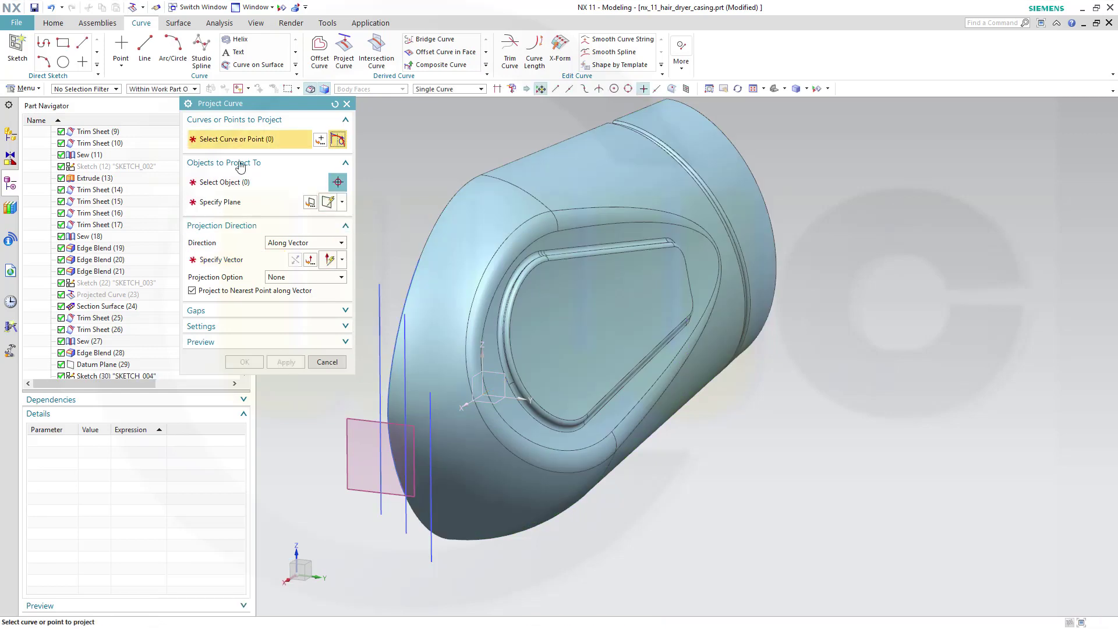
Step: Project the middle sketch line onto all casing body faces along the X direction pointing into the casing
{"action": "left_click", "coordinate": [405, 332]}
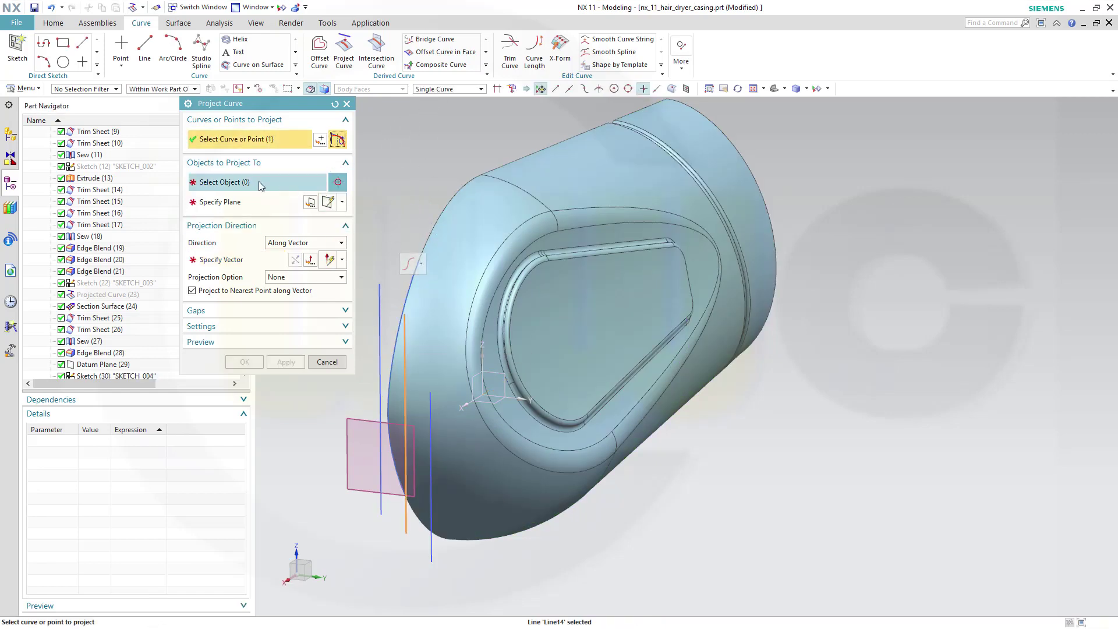
{"action": "left_click", "coordinate": [233, 182]}
{"action": "left_click", "coordinate": [431, 292]}
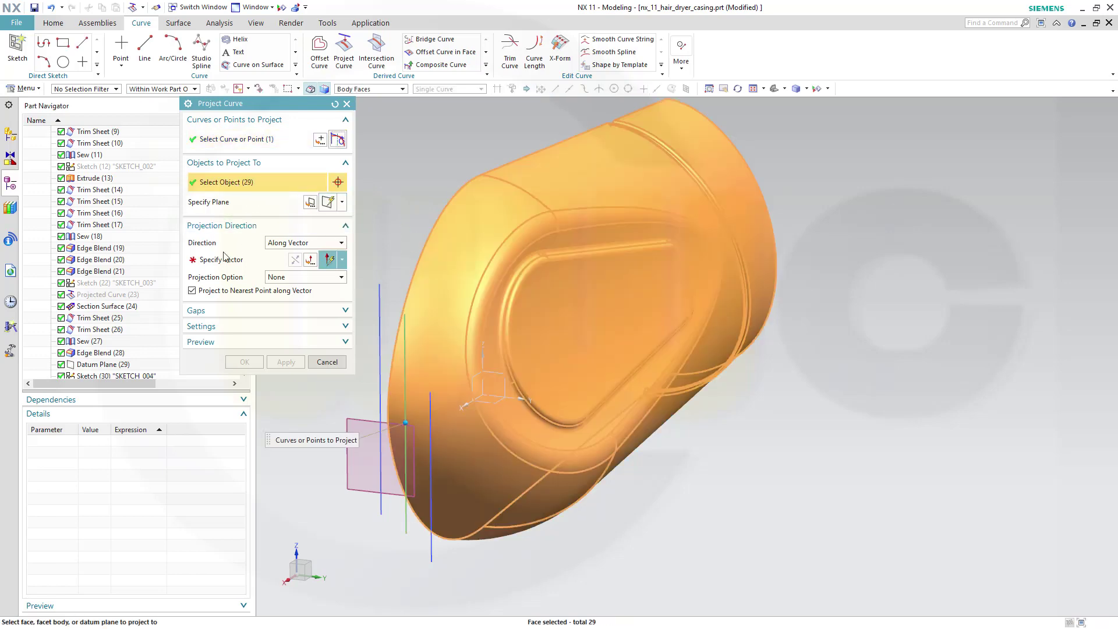
{"action": "left_click", "coordinate": [211, 264]}
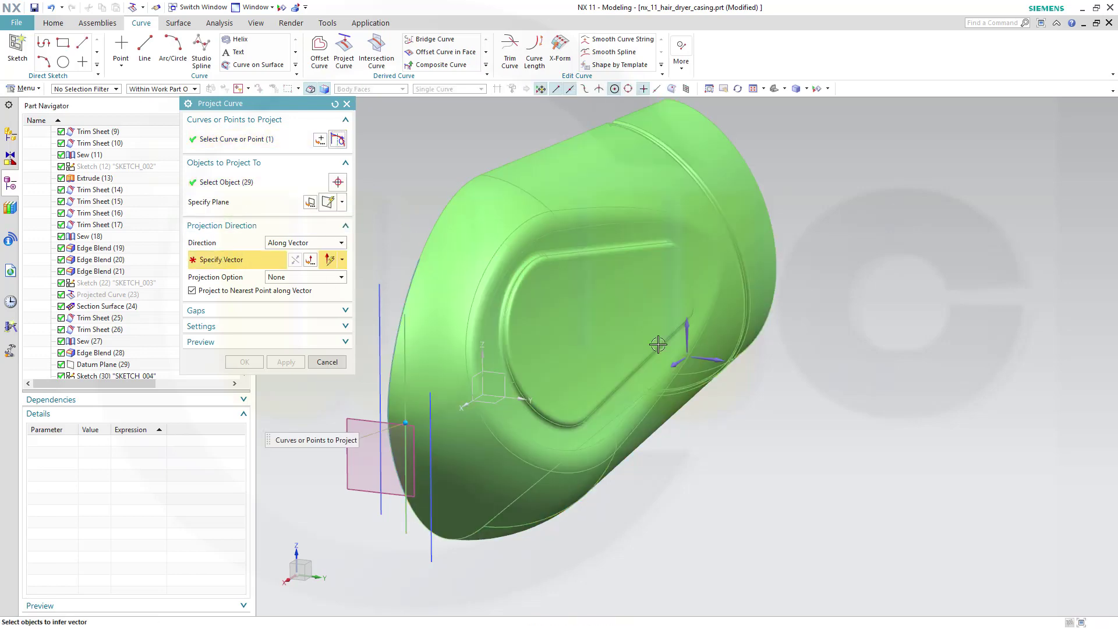
{"action": "left_click", "coordinate": [698, 362]}
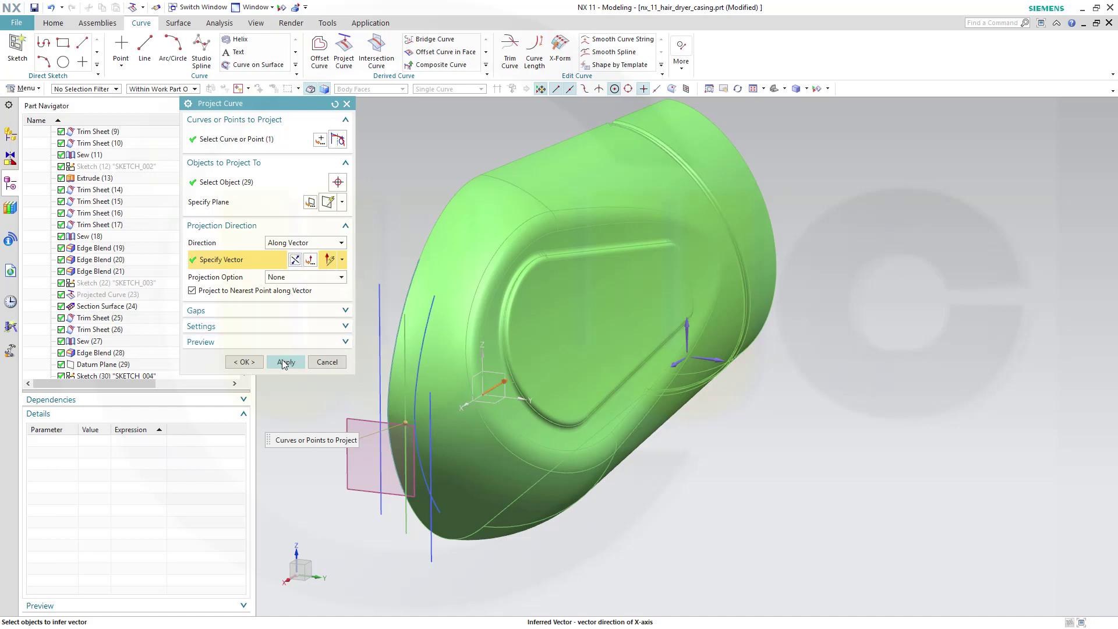
{"action": "left_click", "coordinate": [284, 361]}
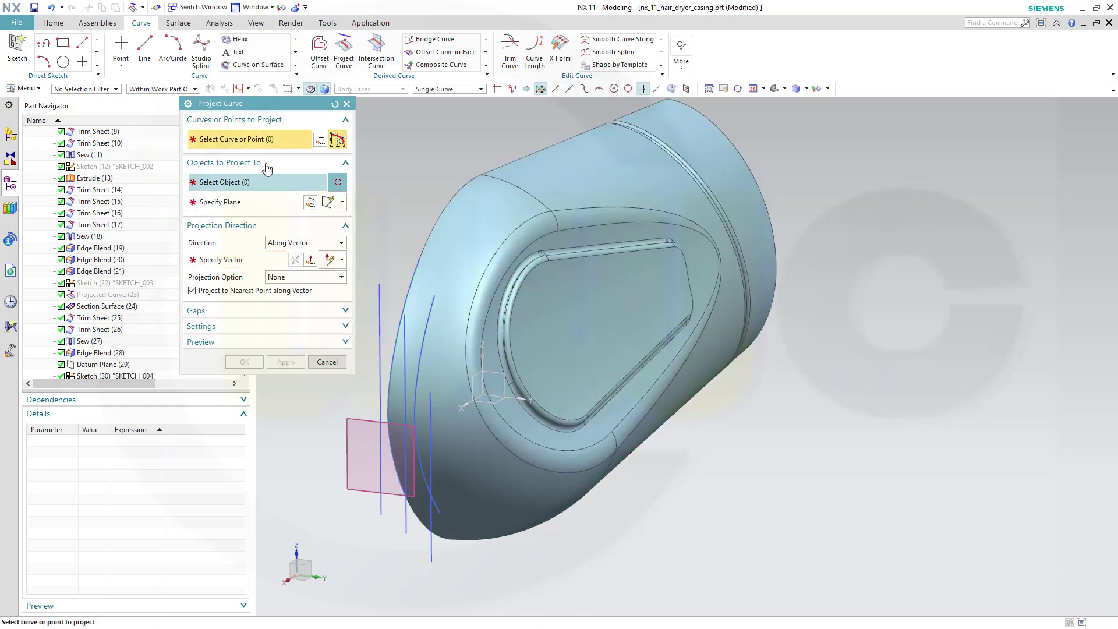
Step: Project the outer sketch line onto all casing body faces along the X direction and finish the curve projection
{"action": "left_click", "coordinate": [429, 400]}
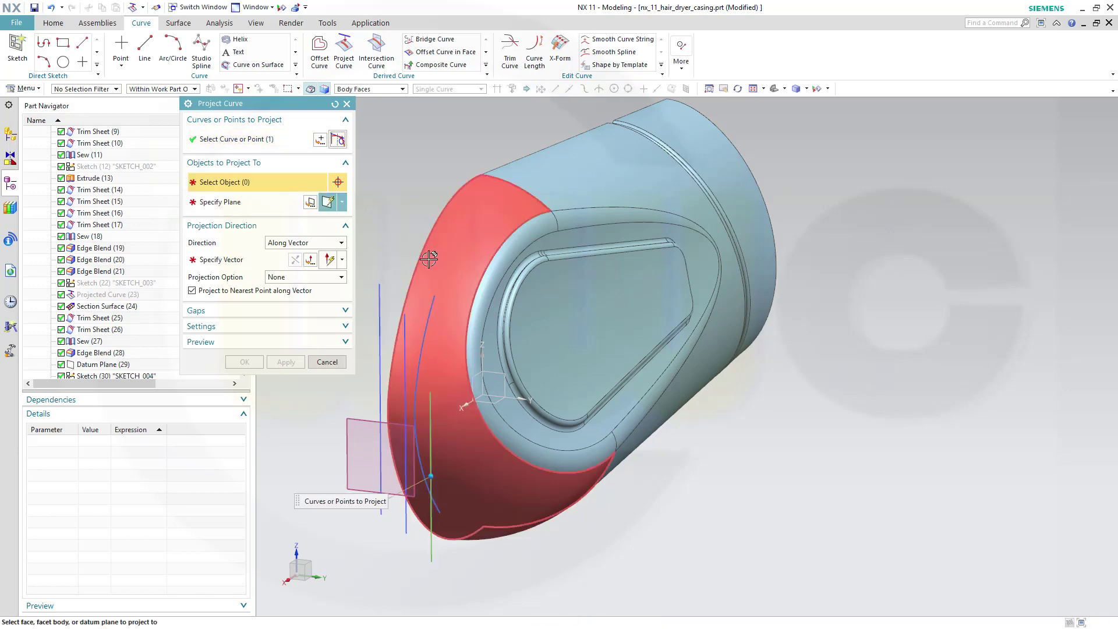
{"action": "left_click", "coordinate": [409, 236]}
{"action": "left_click", "coordinate": [230, 262]}
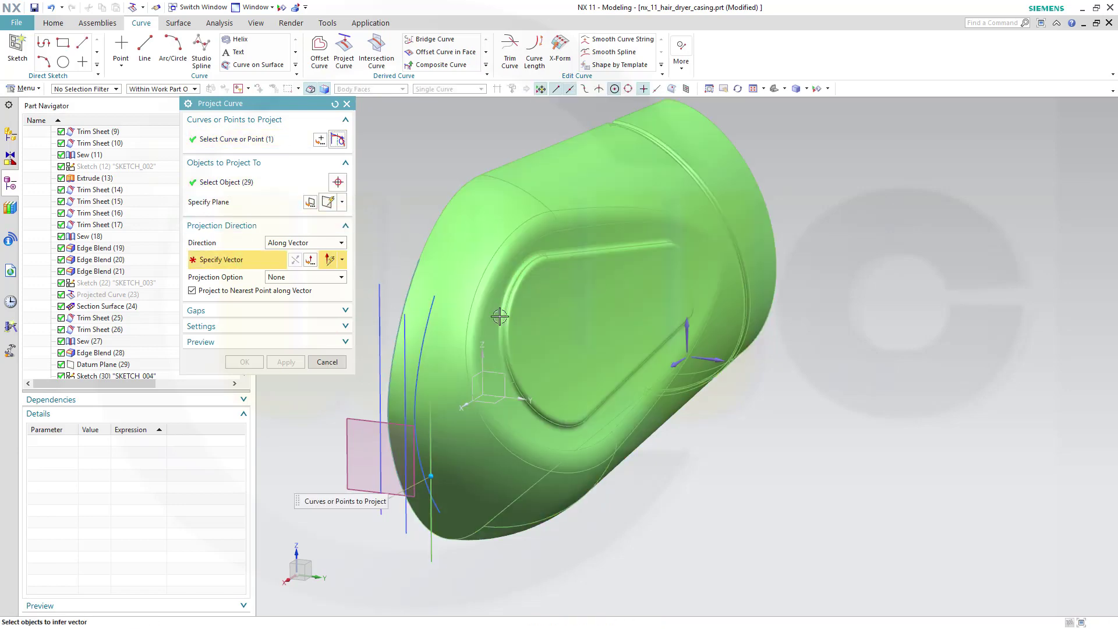
{"action": "left_click", "coordinate": [657, 354]}
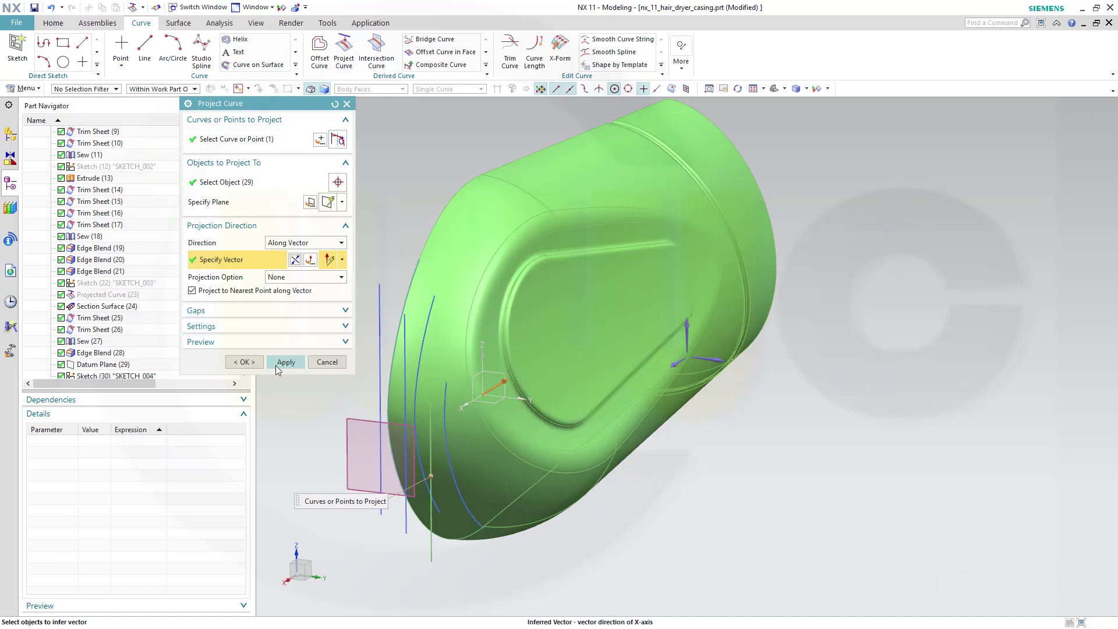
{"action": "left_click", "coordinate": [244, 361]}
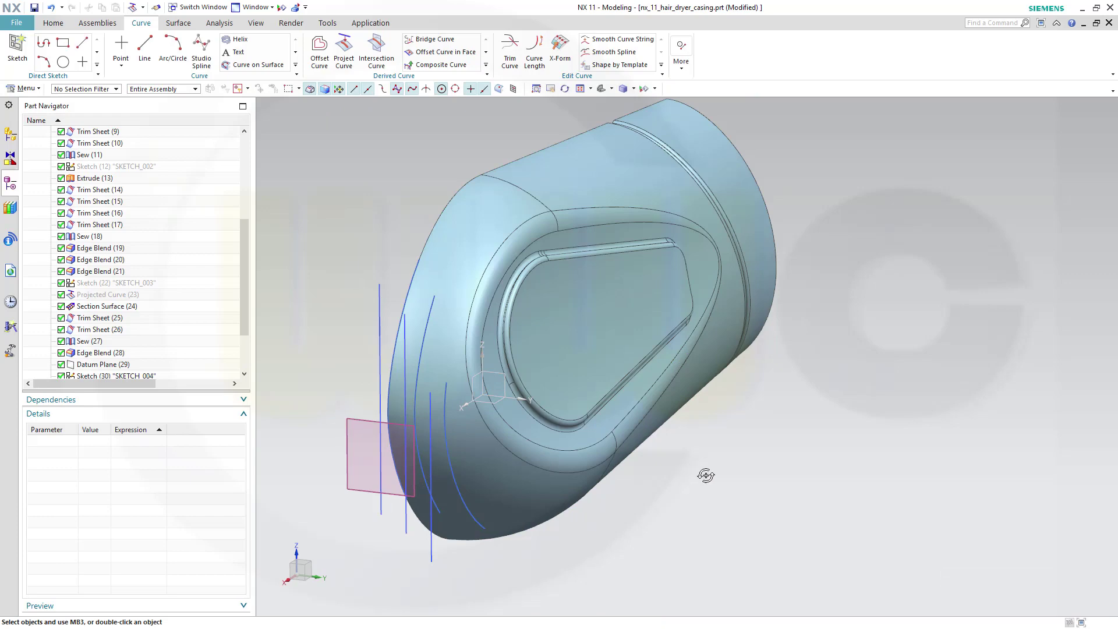
Step: Reopen SKETCH_004 for editing and delete the overconstrained tangent constraint on the axis line
{"action": "middle_click_drag", "start_coordinate": [707, 475], "coordinate": [623, 462]}
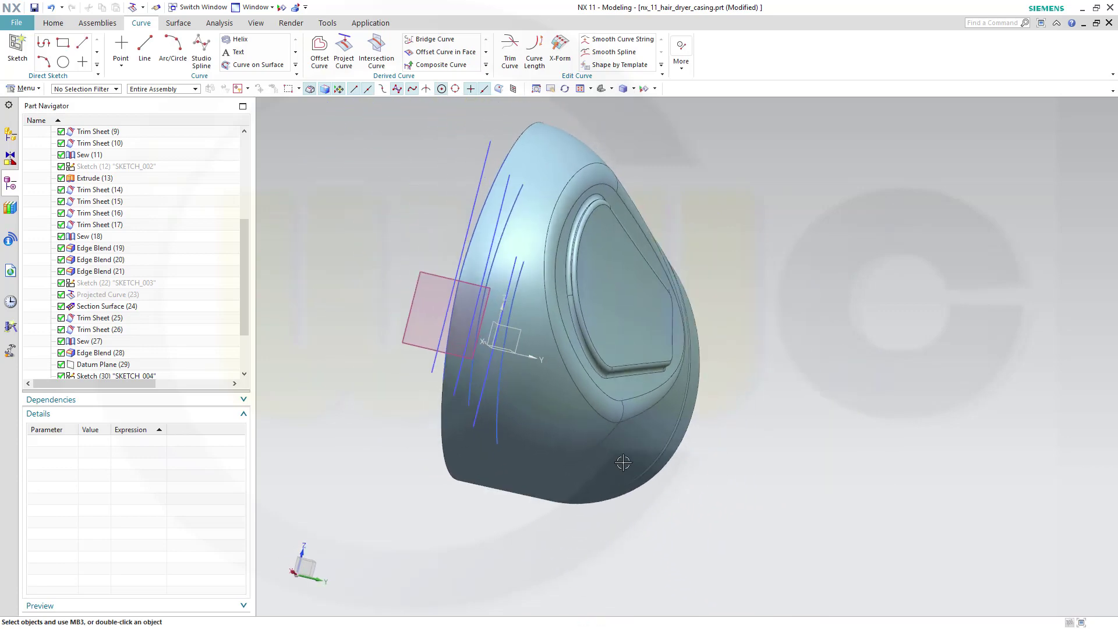
{"action": "scroll", "coordinate": [244, 327], "scroll_direction": "down", "scroll_amount": 2}
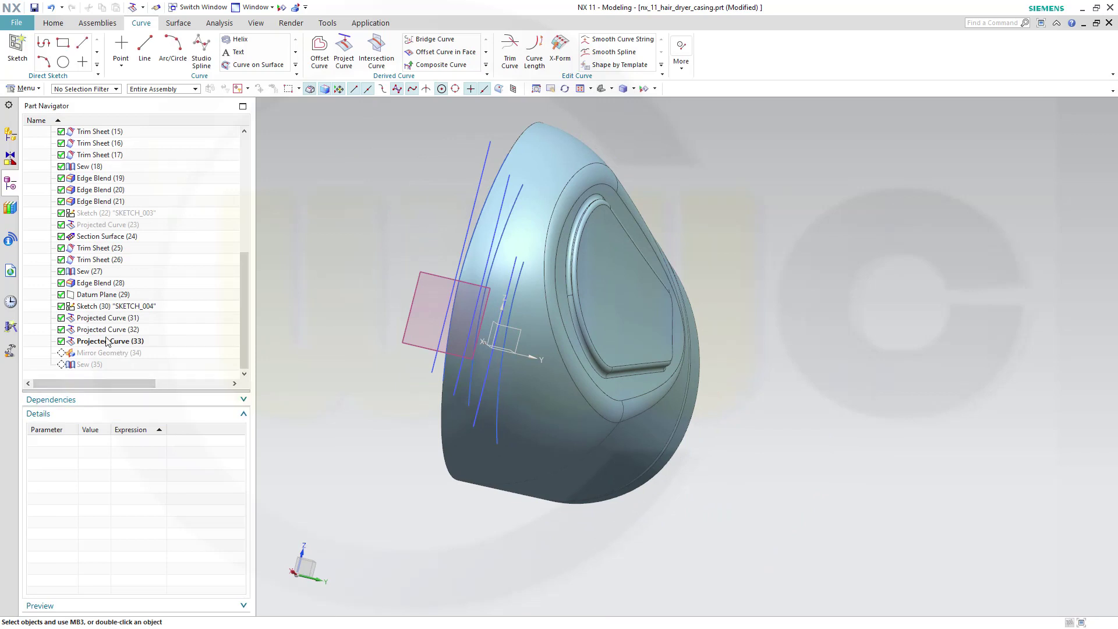
{"action": "double_click", "coordinate": [105, 307]}
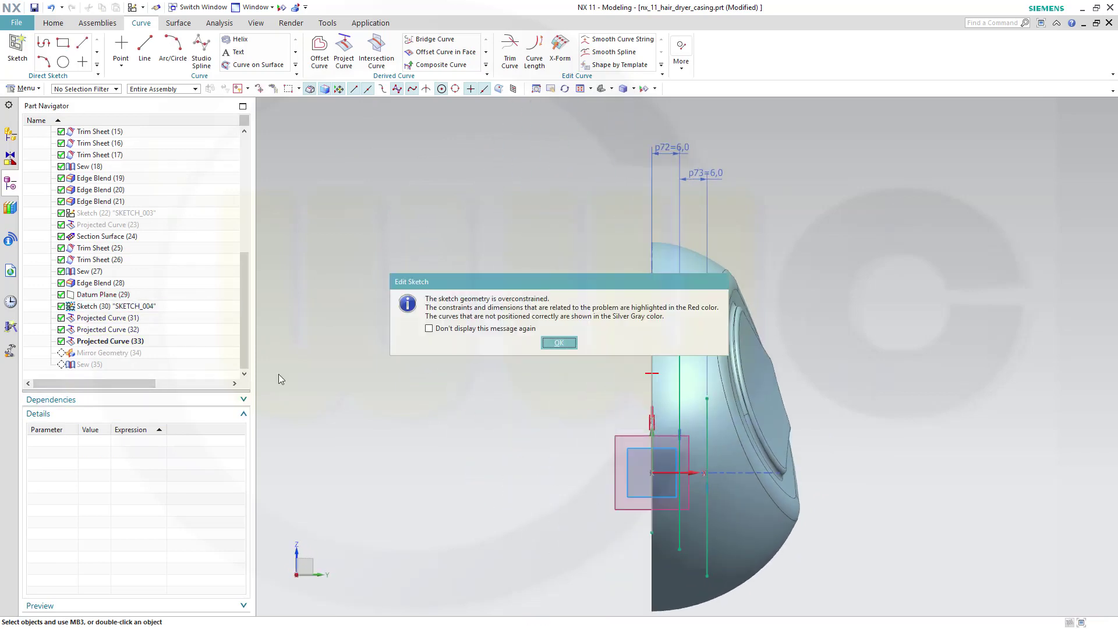
{"action": "left_click", "coordinate": [559, 343]}
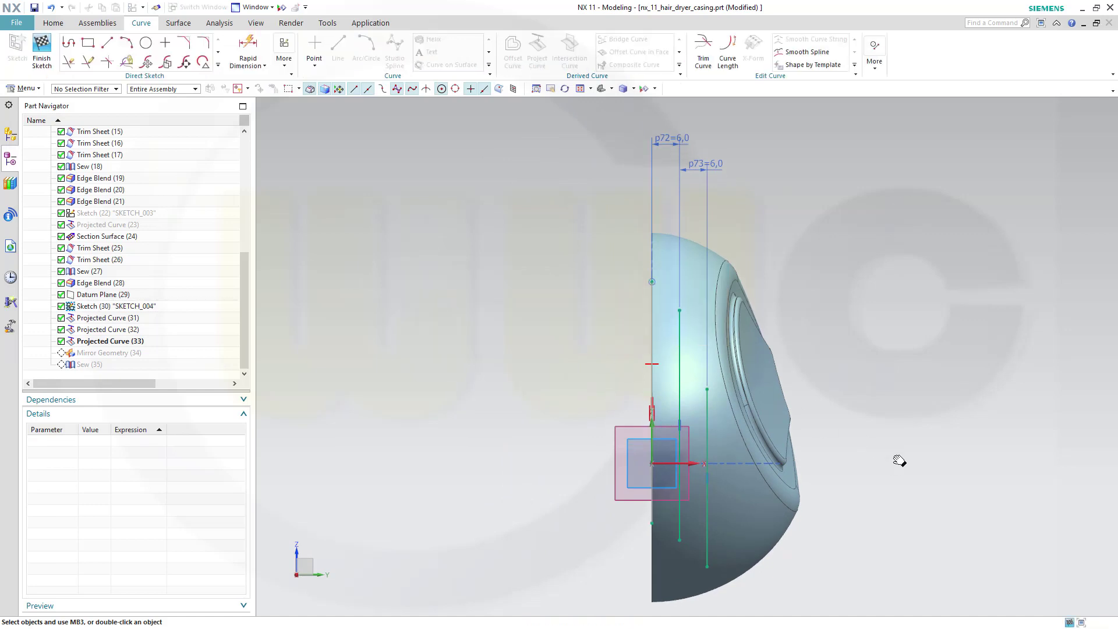
{"action": "scroll", "coordinate": [813, 363], "scroll_direction": "up", "scroll_amount": 1}
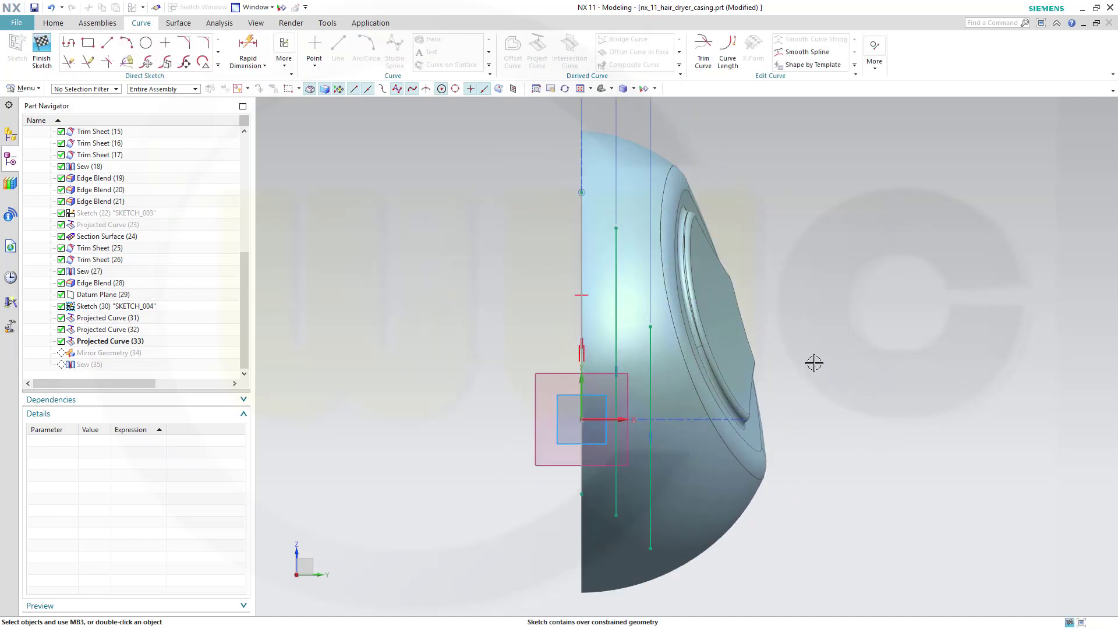
{"action": "scroll", "coordinate": [792, 274], "scroll_direction": "down", "scroll_amount": 1}
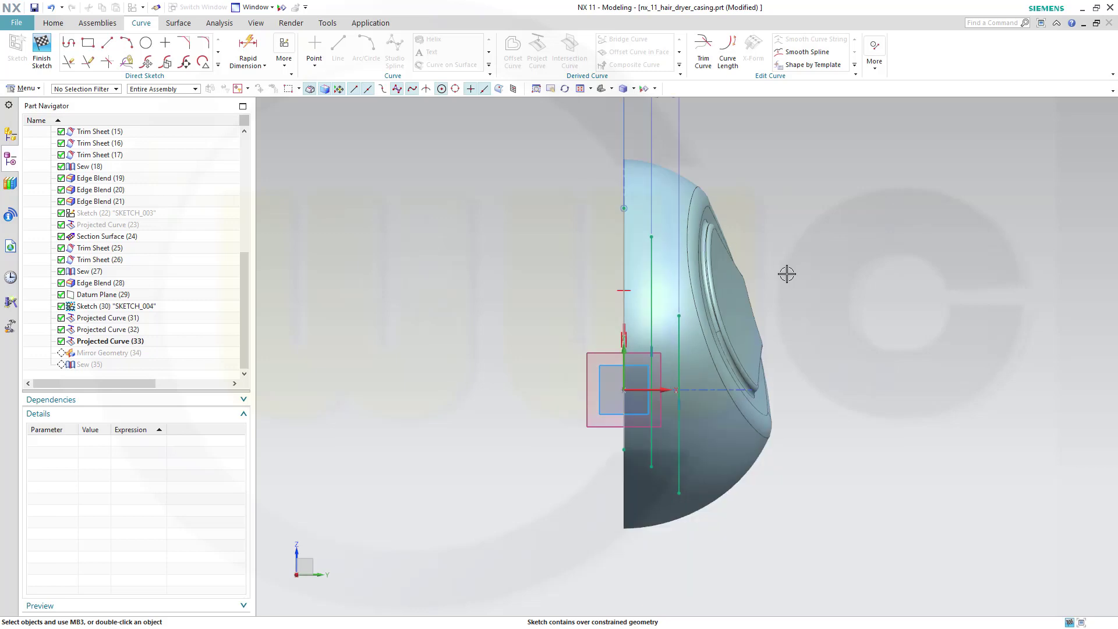
{"action": "scroll", "coordinate": [787, 274], "scroll_direction": "up", "scroll_amount": 1}
{"action": "scroll", "coordinate": [786, 273], "scroll_direction": "up", "scroll_amount": 1}
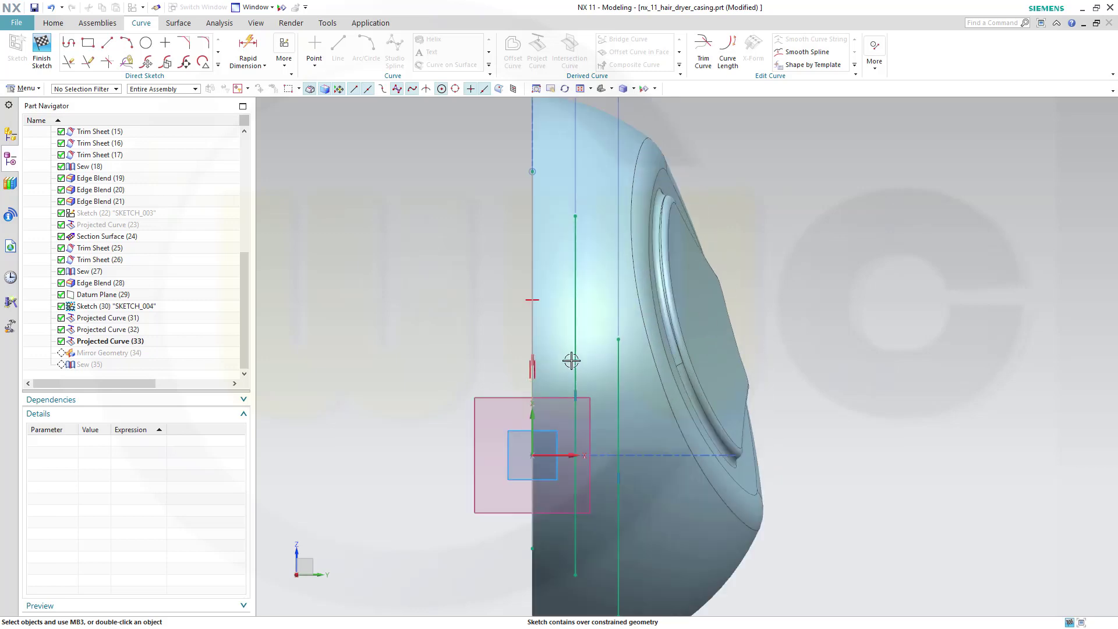
{"action": "left_click", "coordinate": [528, 300]}
{"action": "left_click", "coordinate": [574, 308]}
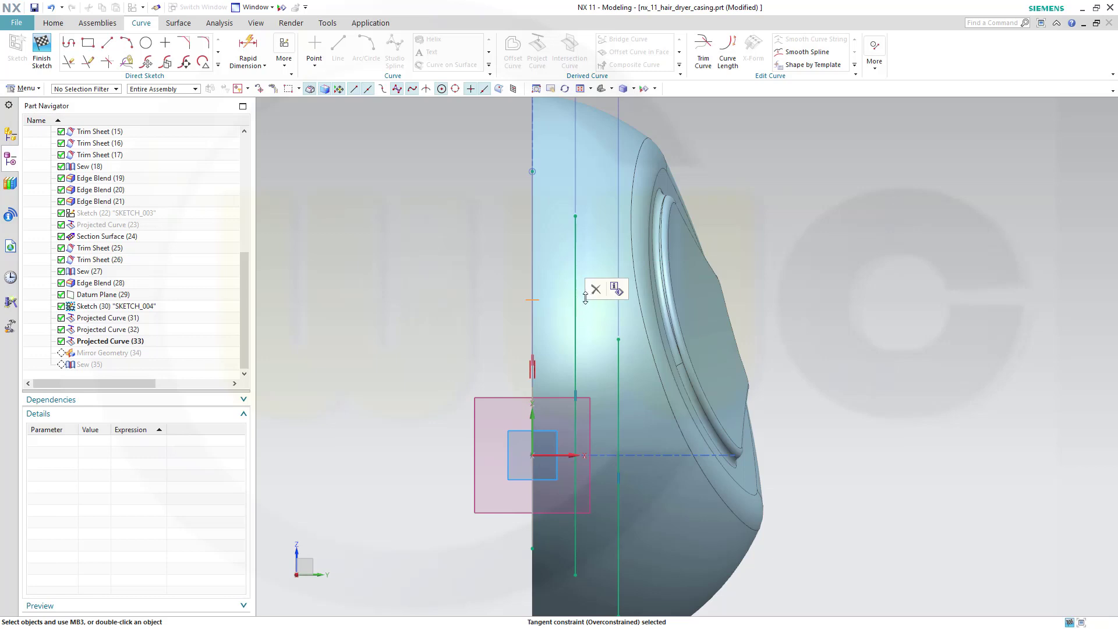
{"action": "left_click", "coordinate": [595, 291]}
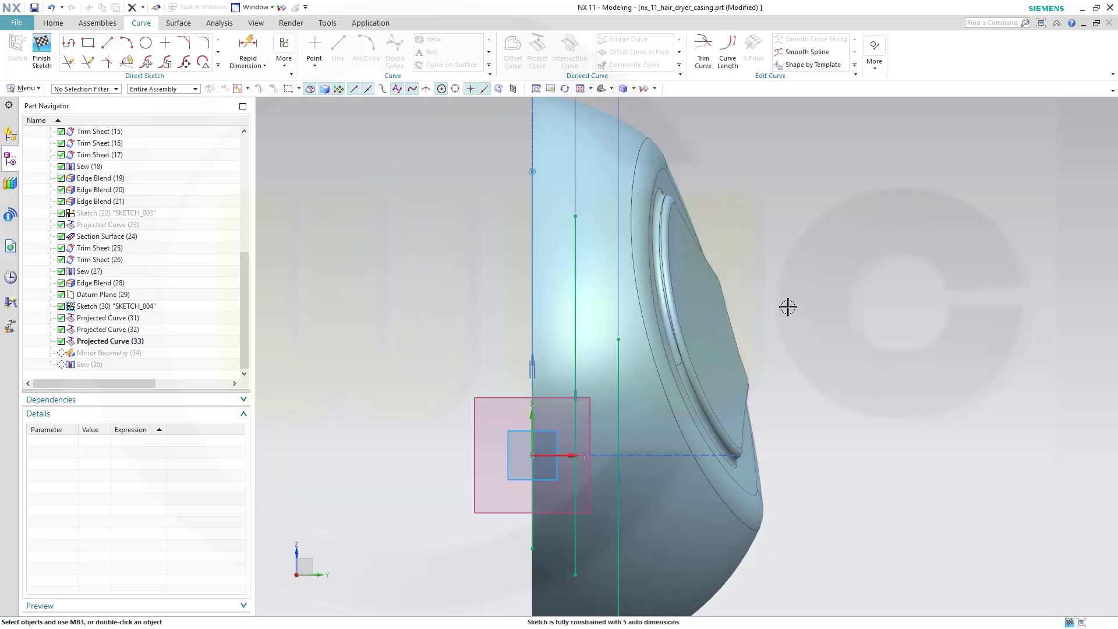
Step: Extend the axis line down to the casing's lowest point and delete the overconstrained tangent constraint at its lower part
{"action": "scroll", "coordinate": [832, 323], "scroll_direction": "down", "scroll_amount": 1}
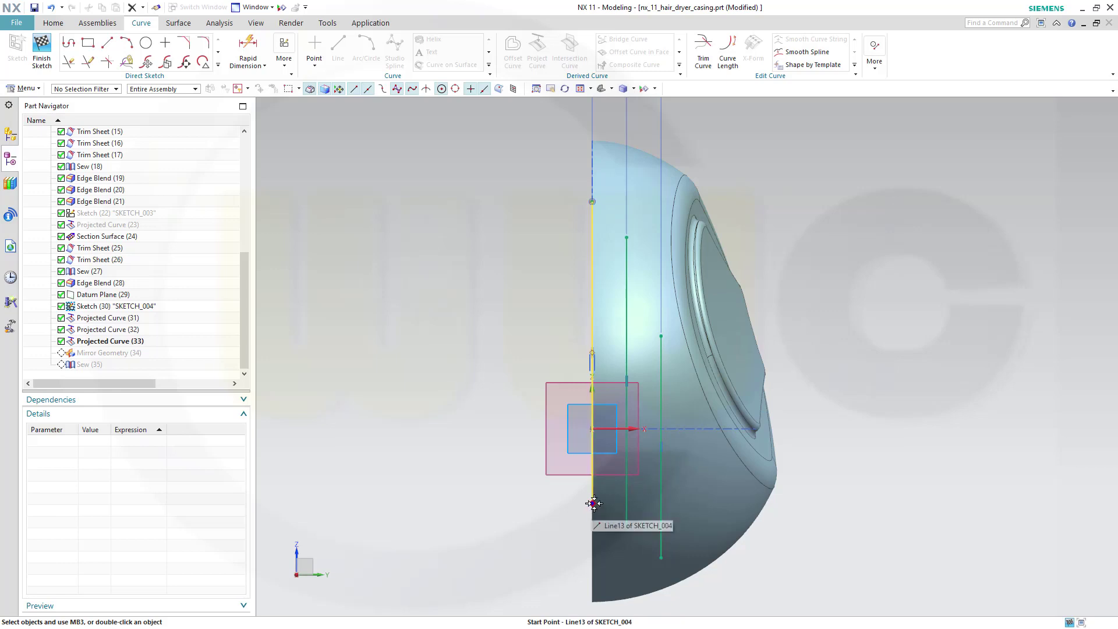
{"action": "left_click", "coordinate": [592, 449]}
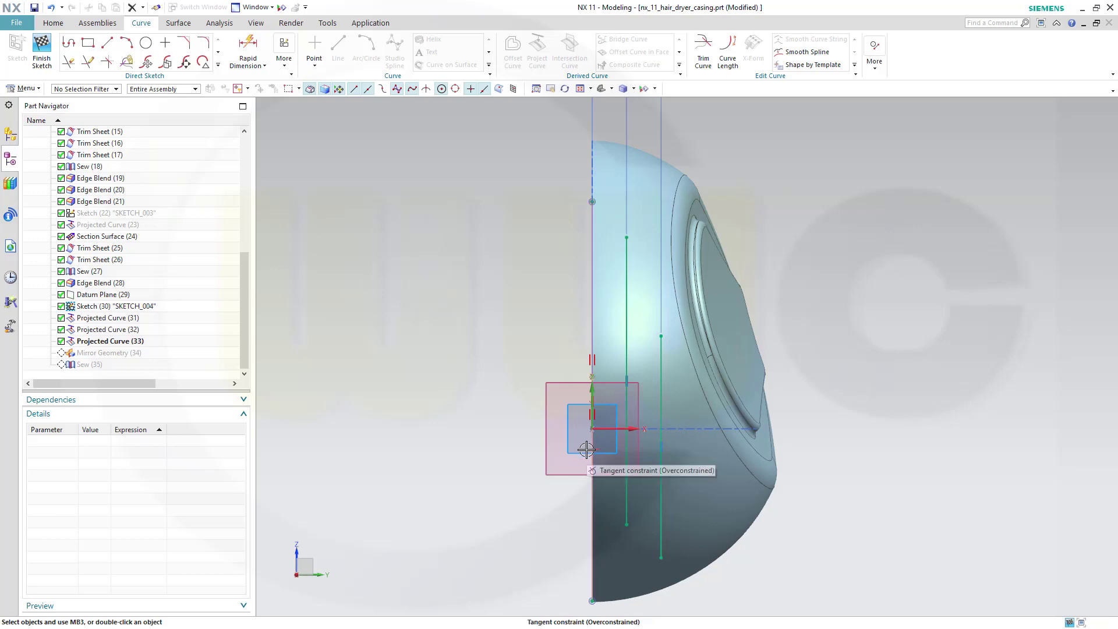
{"action": "left_click", "coordinate": [586, 449]}
{"action": "left_click", "coordinate": [639, 458]}
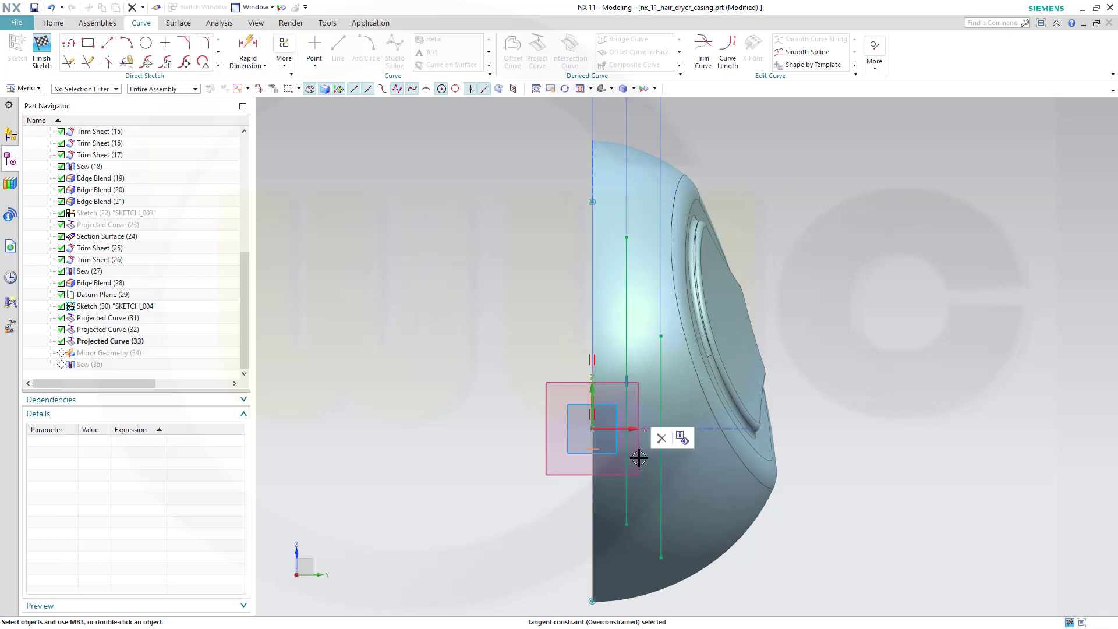
{"action": "left_click", "coordinate": [662, 438]}
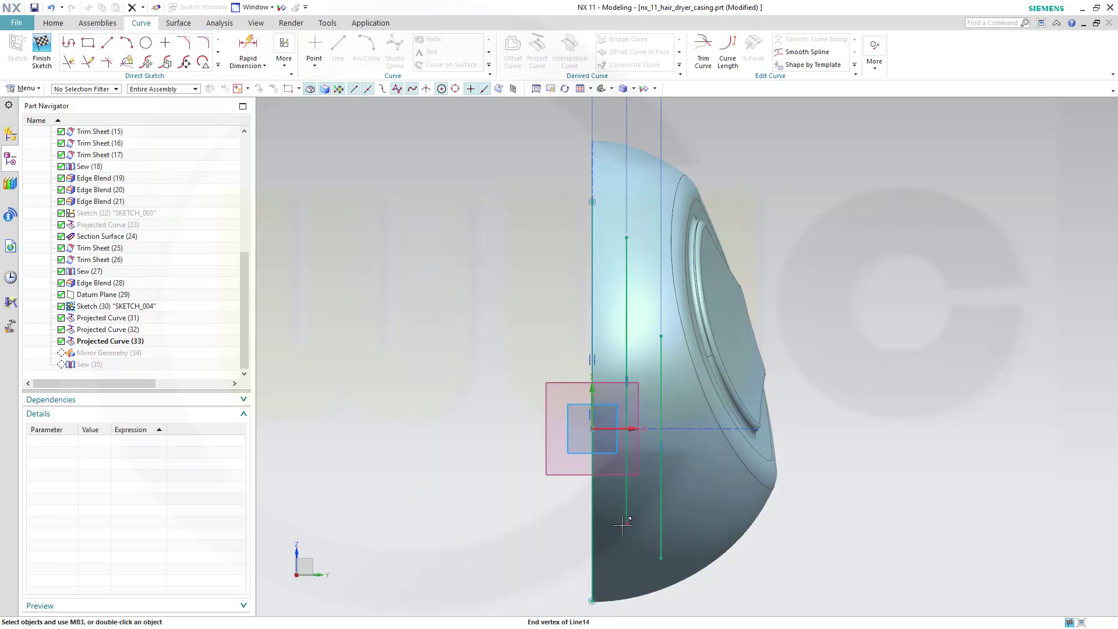
Step: Shorten the middle sketch line by raising its lower endpoint to slightly below the sketch's horizontal axis
{"action": "left_click_drag", "start_coordinate": [626, 523], "coordinate": [627, 496]}
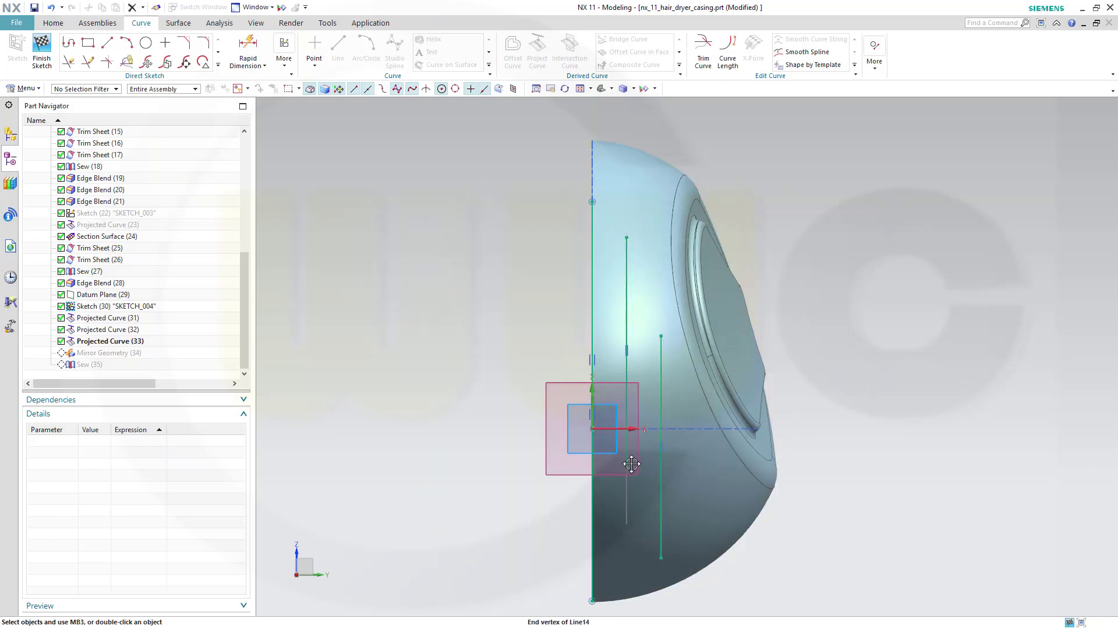
{"action": "left_click_drag", "start_coordinate": [632, 466], "coordinate": [632, 466]}
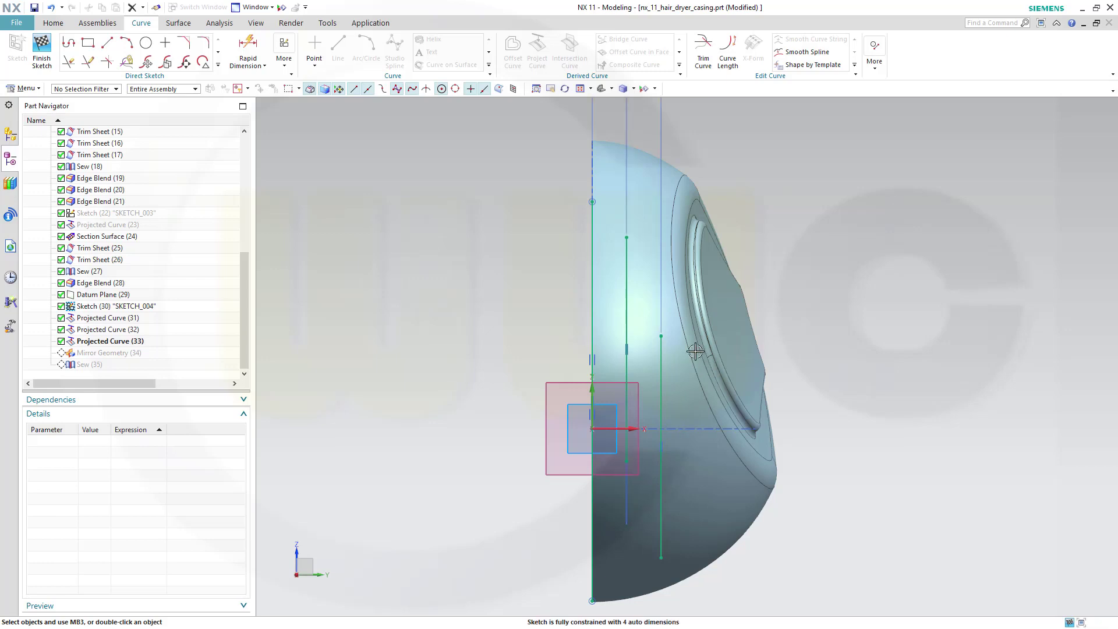
Step: Raise both endpoints of the outermost vertical sketch line to shift its extent upward, and finish the sketch
{"action": "left_click_drag", "start_coordinate": [663, 335], "coordinate": [661, 312]}
{"action": "left_click_drag", "start_coordinate": [660, 547], "coordinate": [658, 481]}
{"action": "middle_click_drag", "start_coordinate": [852, 267], "coordinate": [788, 391], "text": "shift"}
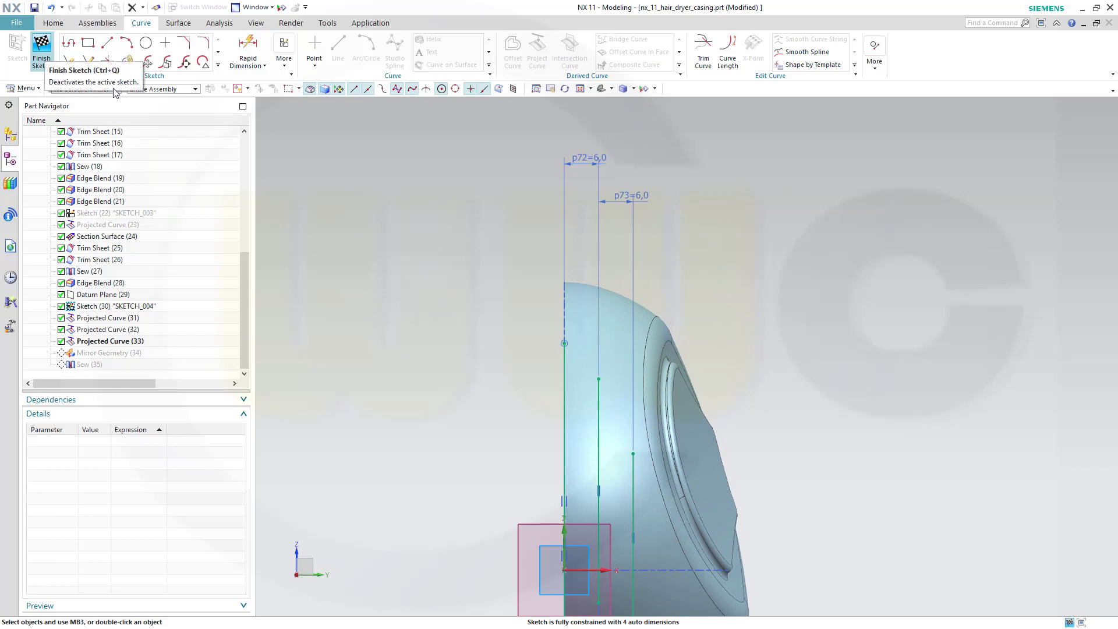
{"action": "left_click", "coordinate": [42, 49]}
Step: Hide SKETCH_004 so only the projected curves remain displayed on the casing
{"action": "middle_click_drag", "start_coordinate": [738, 347], "coordinate": [721, 366]}
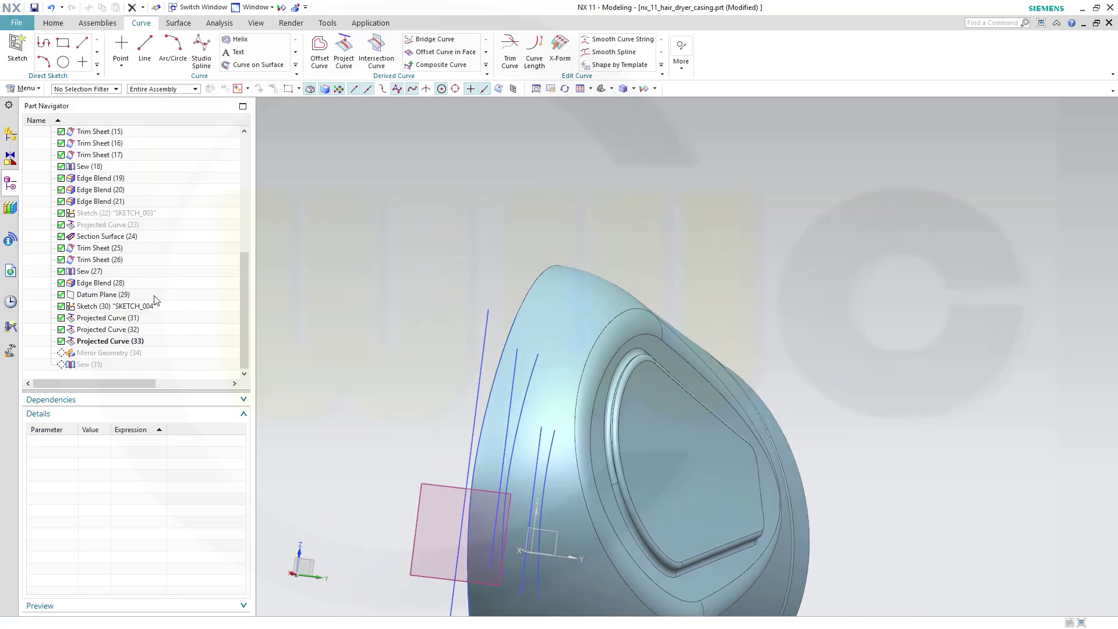
{"action": "right_click", "coordinate": [124, 310]}
{"action": "left_click", "coordinate": [156, 248]}
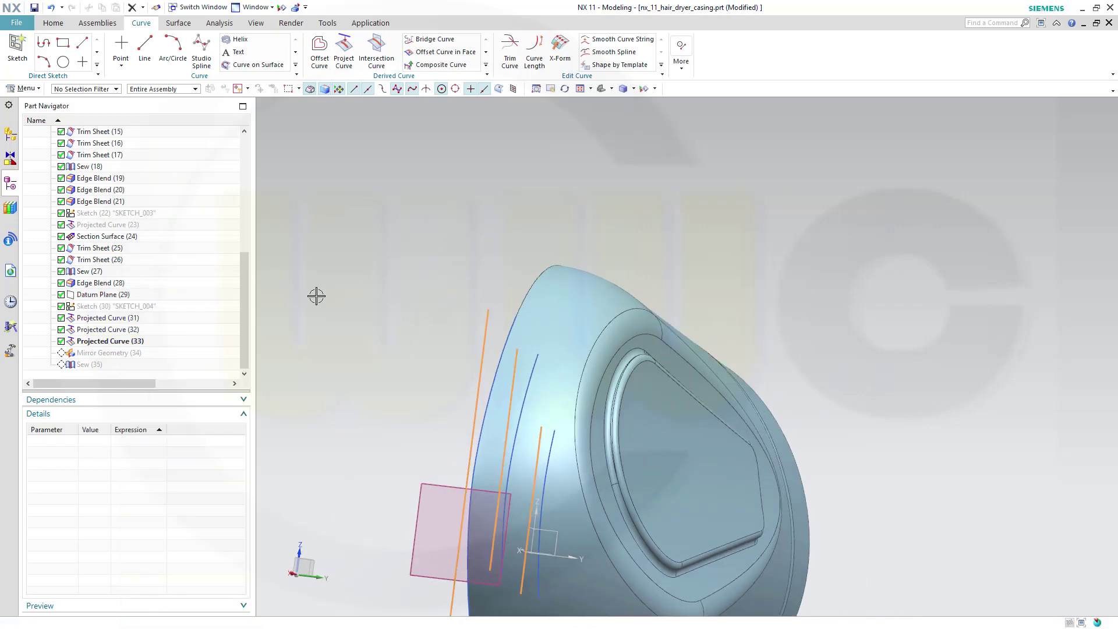
{"action": "middle_click_drag", "start_coordinate": [745, 416], "coordinate": [876, 339]}
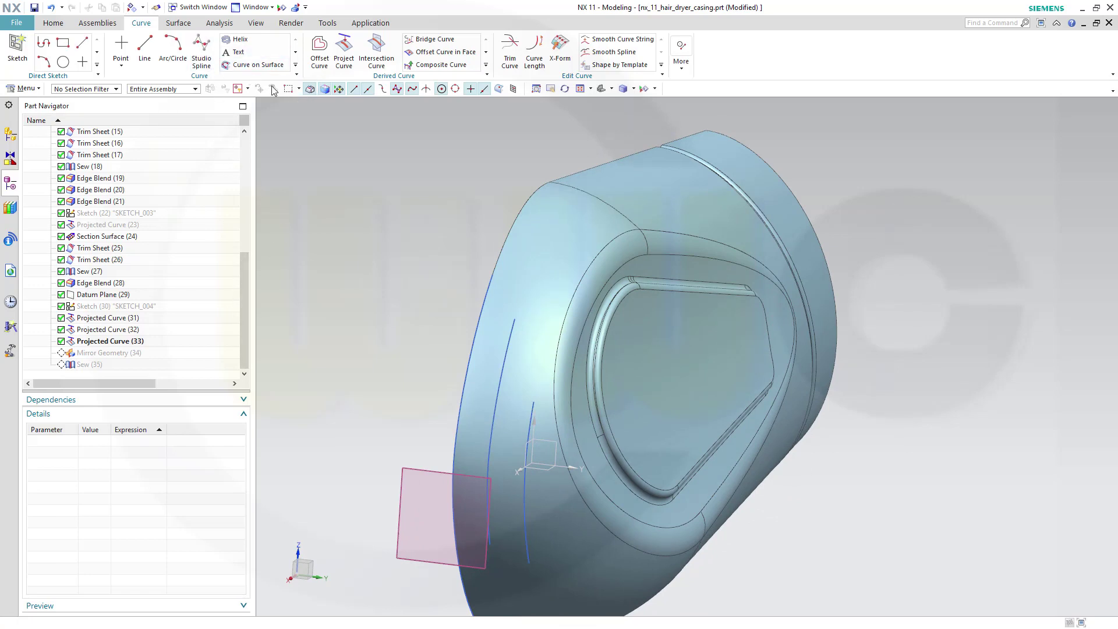
Step: Create a circular center-radius section surface of 1 mm along the symmetry-edge projected curve, using it as guide and spine, with Sheet body type
{"action": "left_click", "coordinate": [178, 25]}
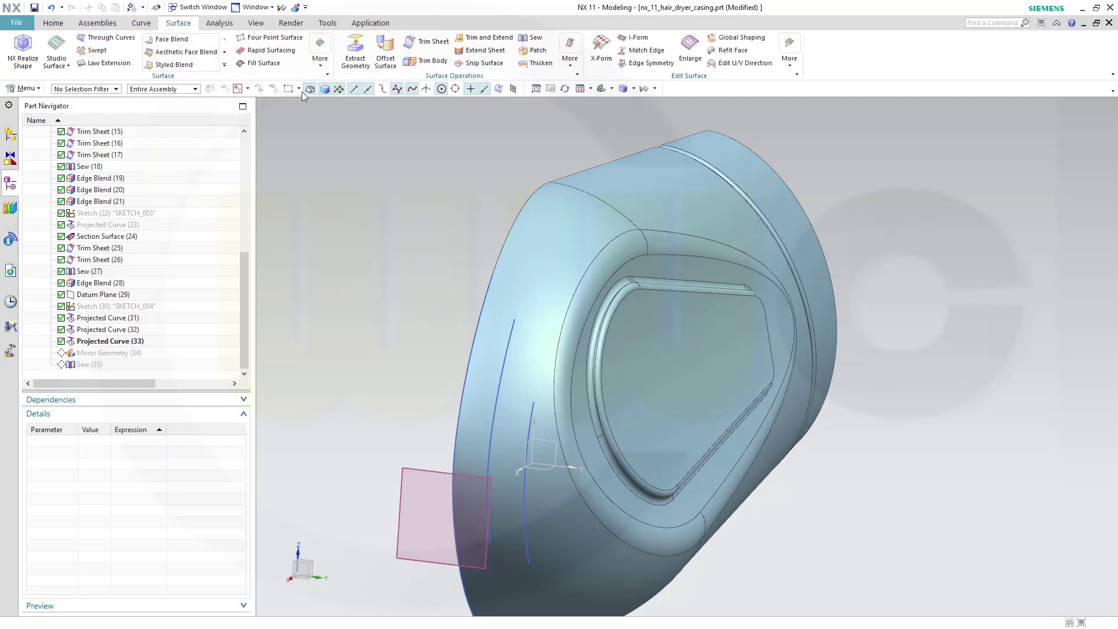
{"action": "left_click", "coordinate": [320, 62]}
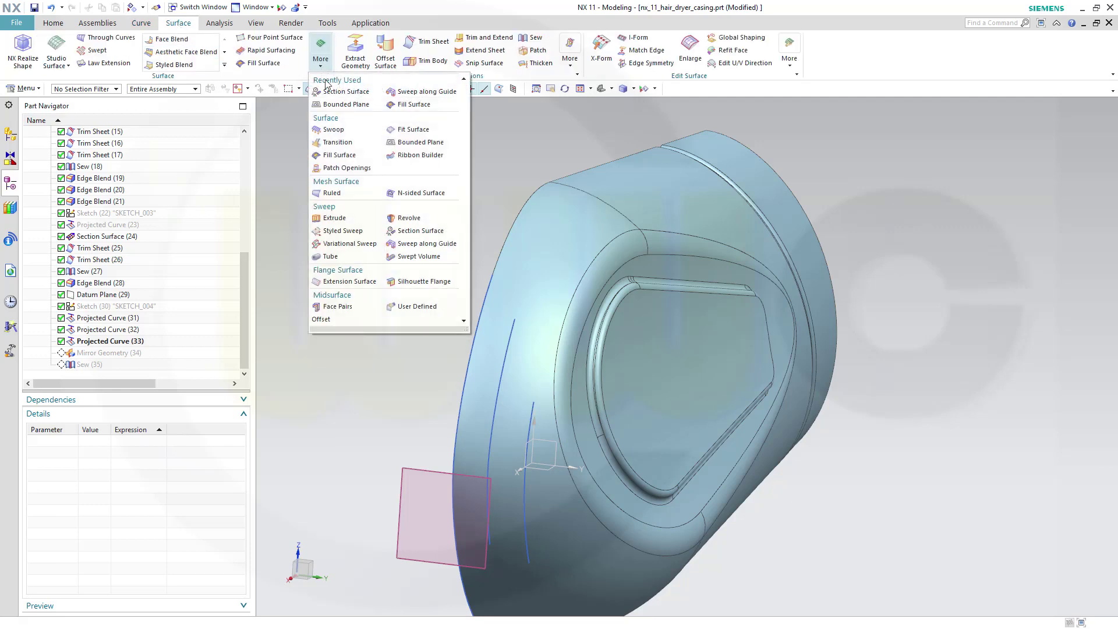
{"action": "left_click", "coordinate": [330, 91]}
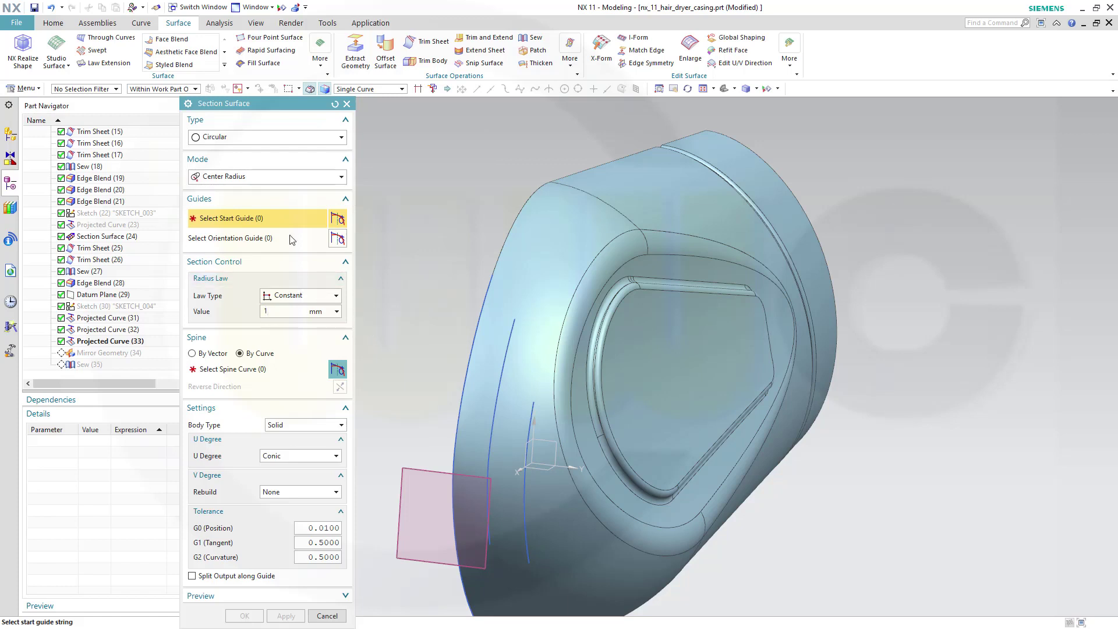
{"action": "left_click", "coordinate": [474, 313]}
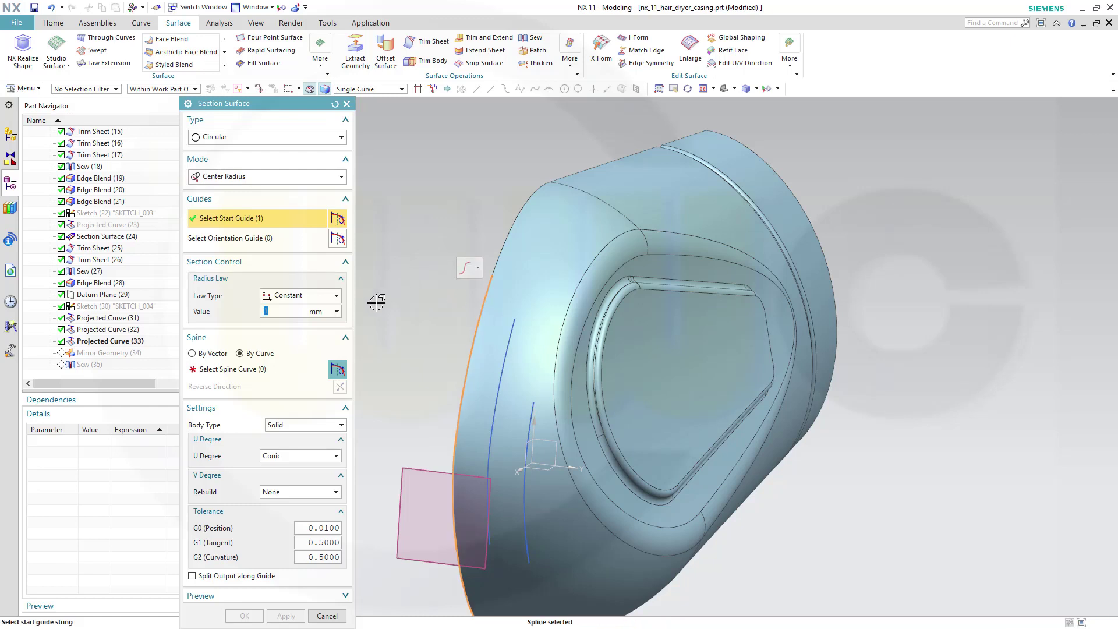
{"action": "left_click", "coordinate": [235, 371]}
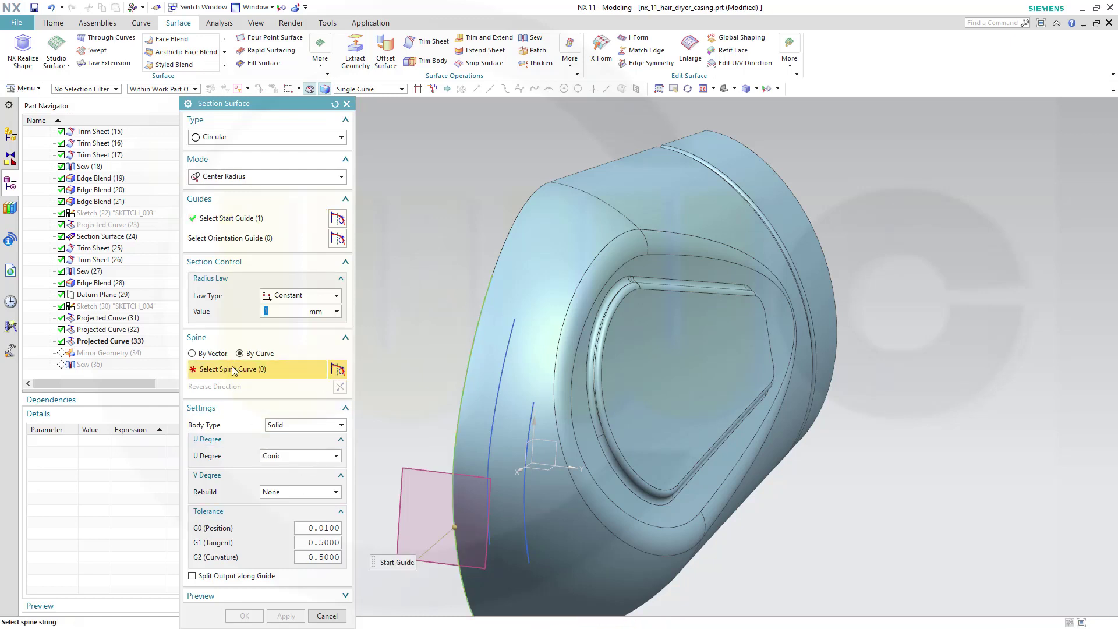
{"action": "left_click", "coordinate": [472, 339]}
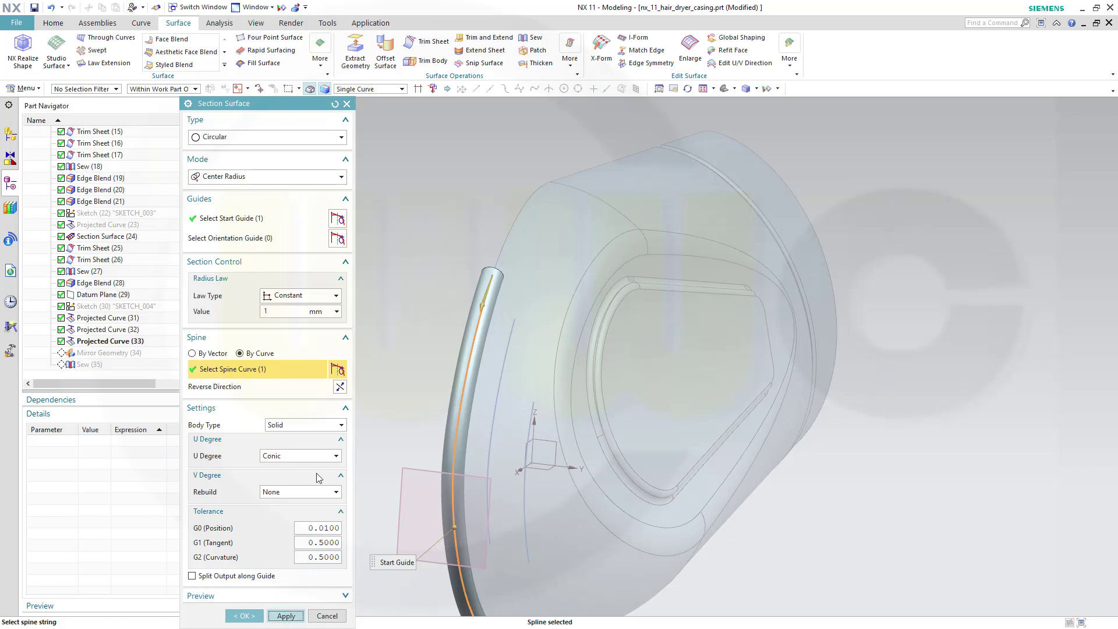
{"action": "left_click", "coordinate": [341, 425]}
{"action": "left_click", "coordinate": [275, 447]}
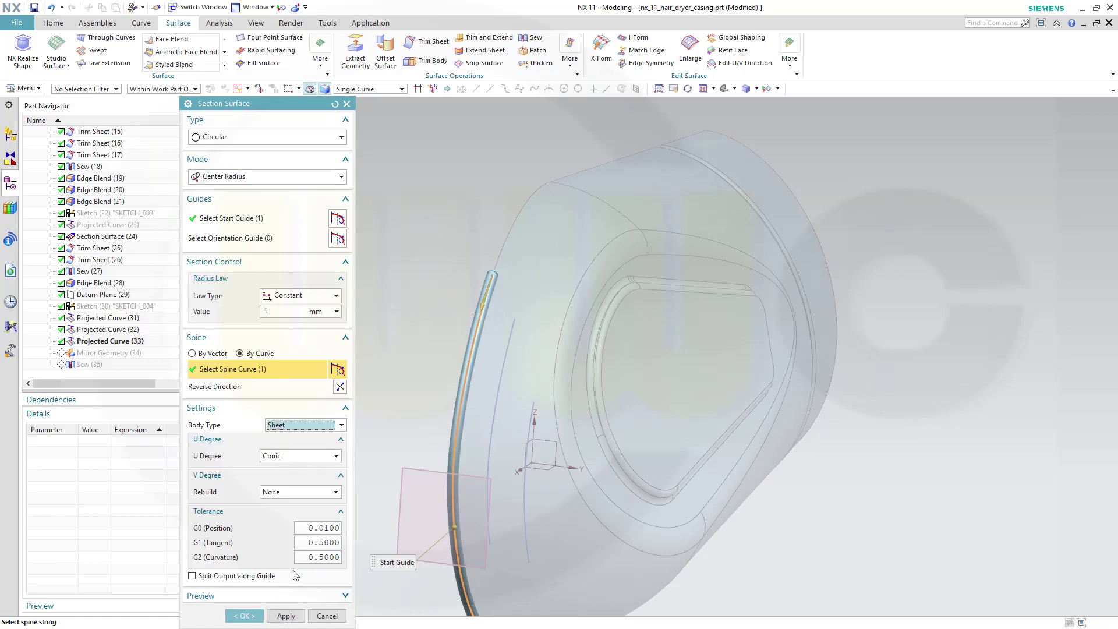
{"action": "left_click", "coordinate": [286, 615]}
Step: Create a 1 mm radius circular section surface along the middle projected curve, using it as guide and spine, with Sheet body type
{"action": "middle_click_drag", "start_coordinate": [413, 349], "coordinate": [410, 247], "text": "shift"}
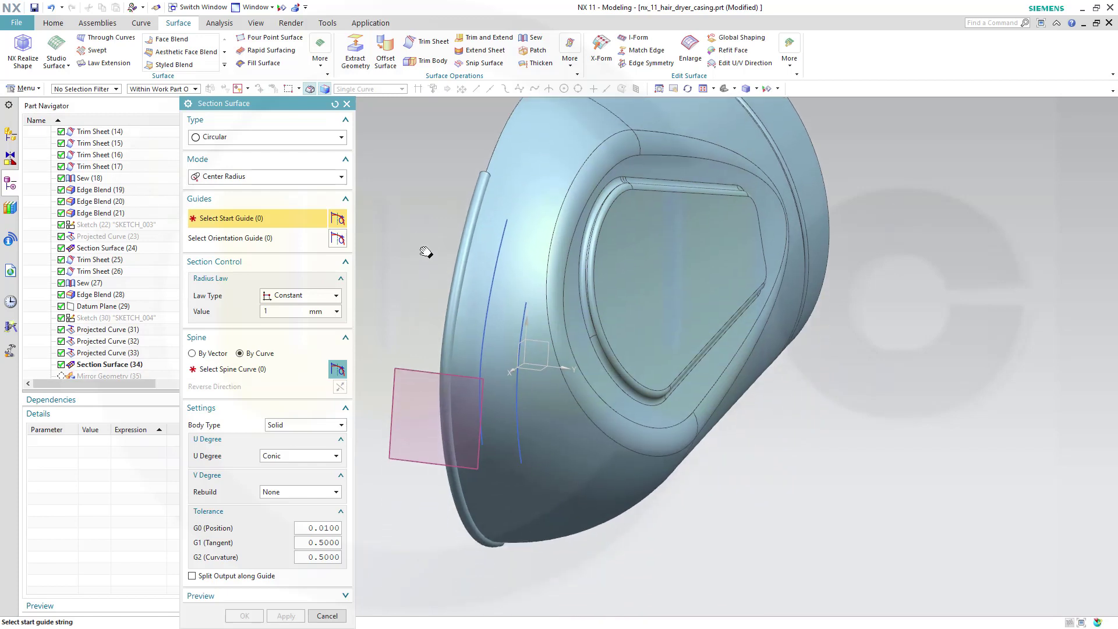
{"action": "left_click", "coordinate": [490, 271]}
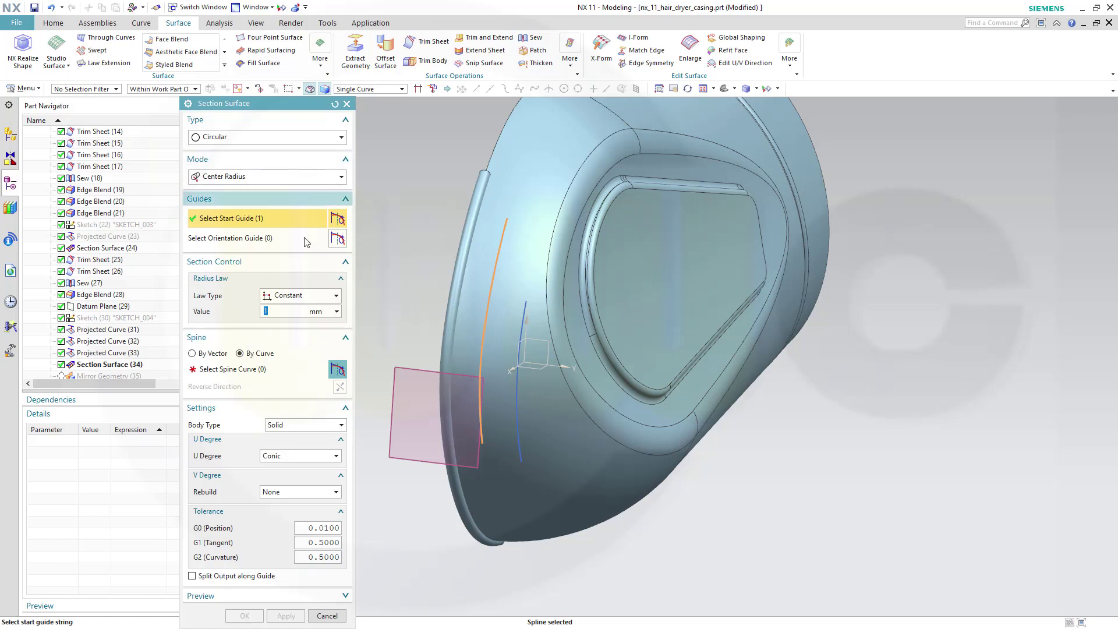
{"action": "left_click", "coordinate": [286, 368]}
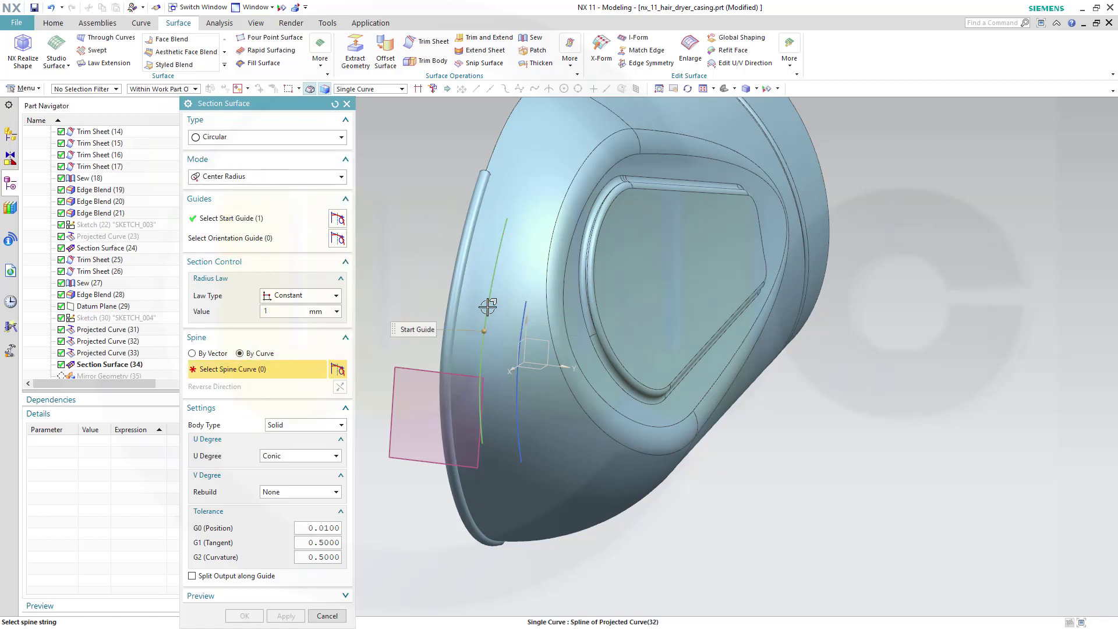
{"action": "left_click", "coordinate": [488, 307]}
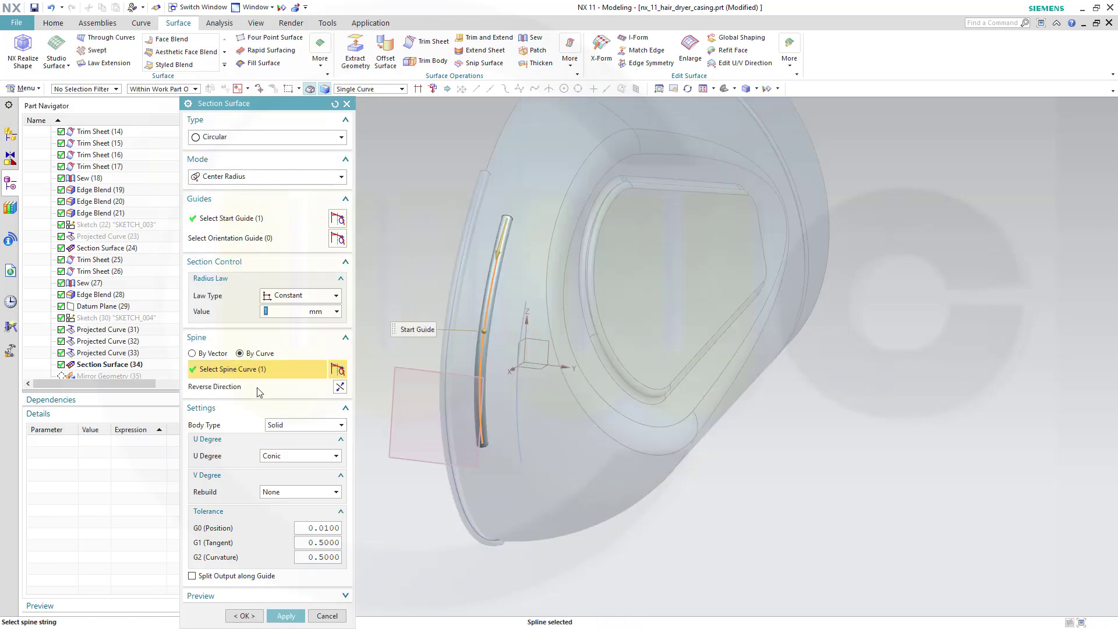
{"action": "left_click", "coordinate": [326, 424]}
{"action": "left_click", "coordinate": [320, 446]}
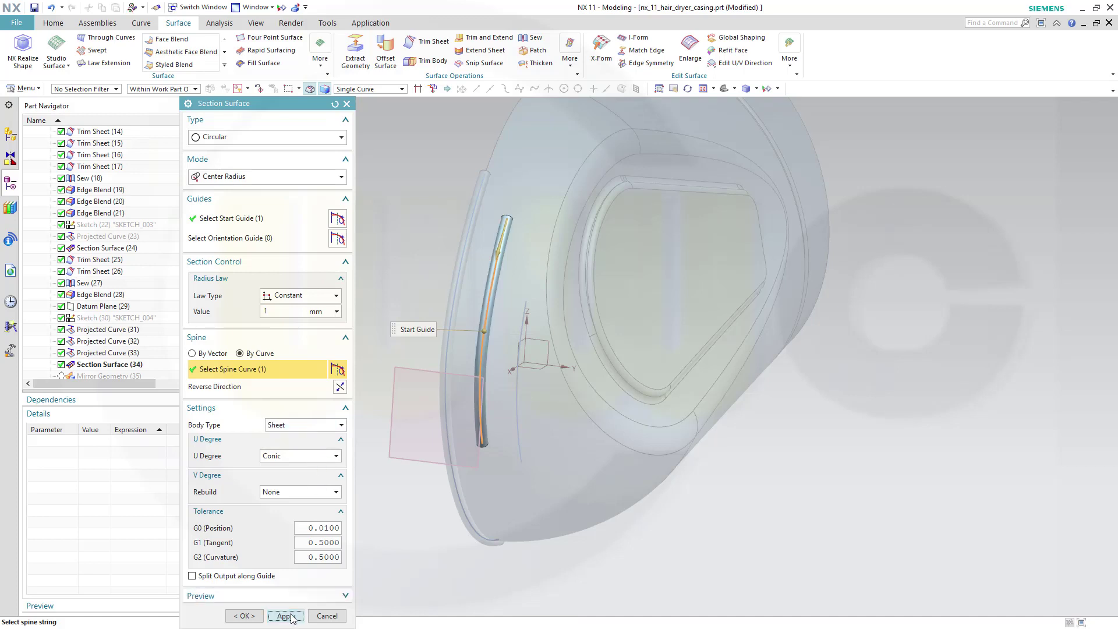
{"action": "left_click", "coordinate": [287, 616]}
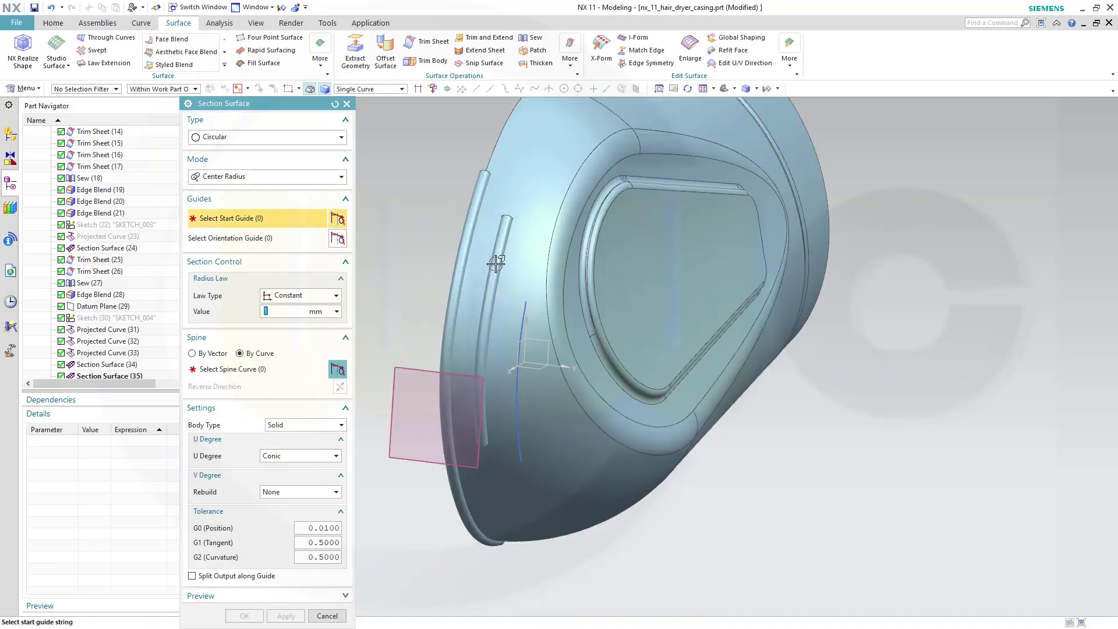
Step: Create a 1 mm radius circular sheet section surface along the outermost projected curve as guide and spine, and finish the Section Surface command
{"action": "left_click", "coordinate": [524, 307]}
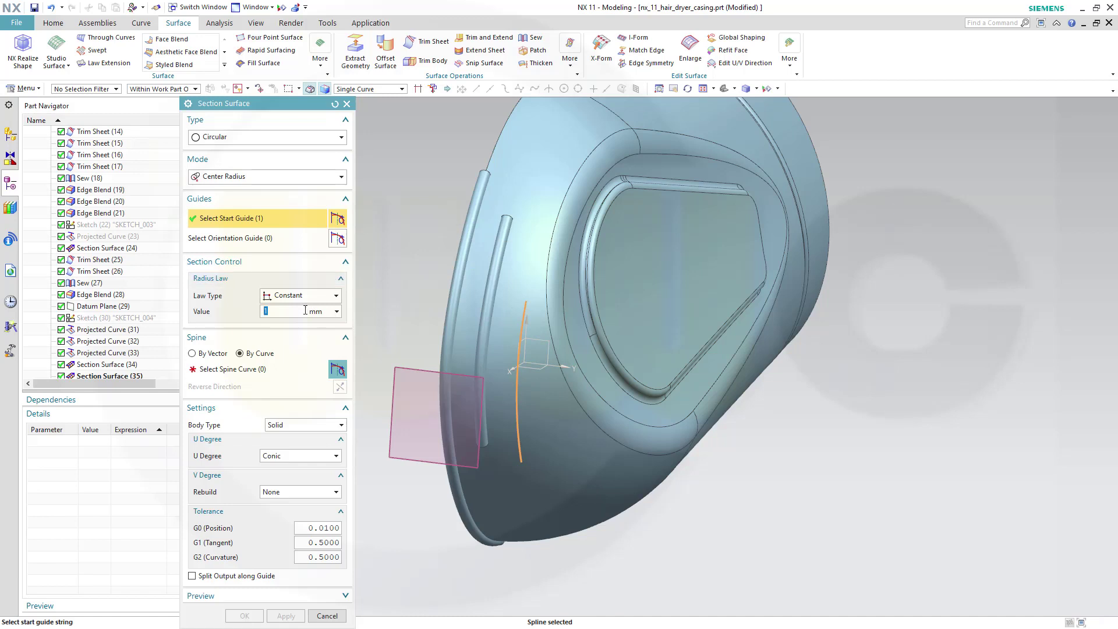
{"action": "left_click", "coordinate": [254, 368]}
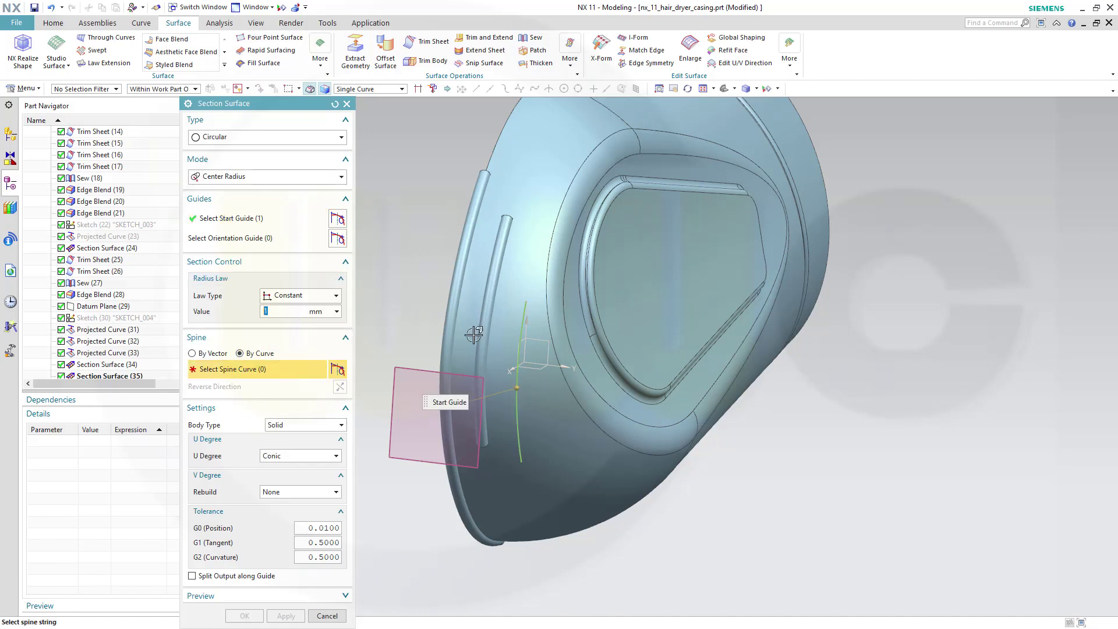
{"action": "left_click", "coordinate": [518, 330]}
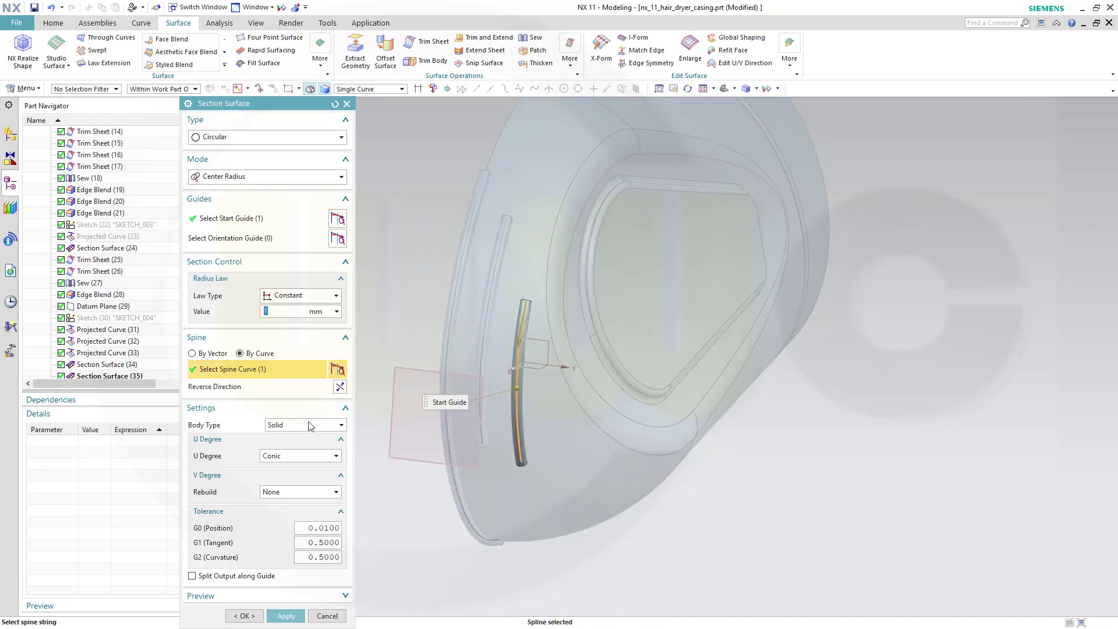
{"action": "left_click", "coordinate": [339, 427]}
{"action": "left_click", "coordinate": [305, 446]}
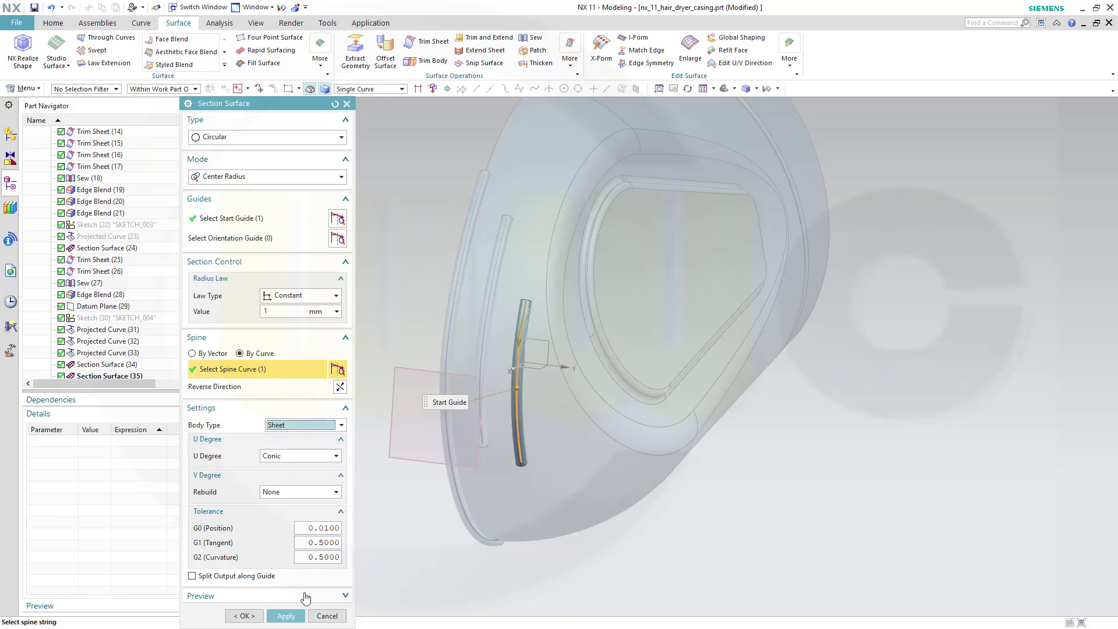
{"action": "left_click", "coordinate": [244, 615]}
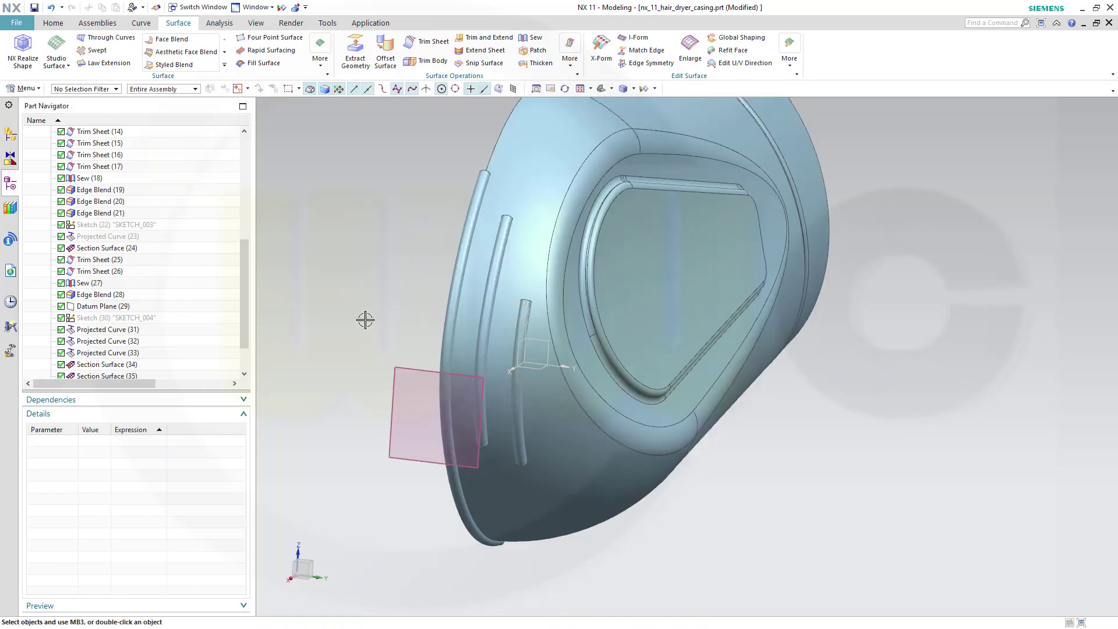
Step: Reopen SKETCH_004 for editing
{"action": "middle_click_drag", "start_coordinate": [367, 309], "coordinate": [426, 402]}
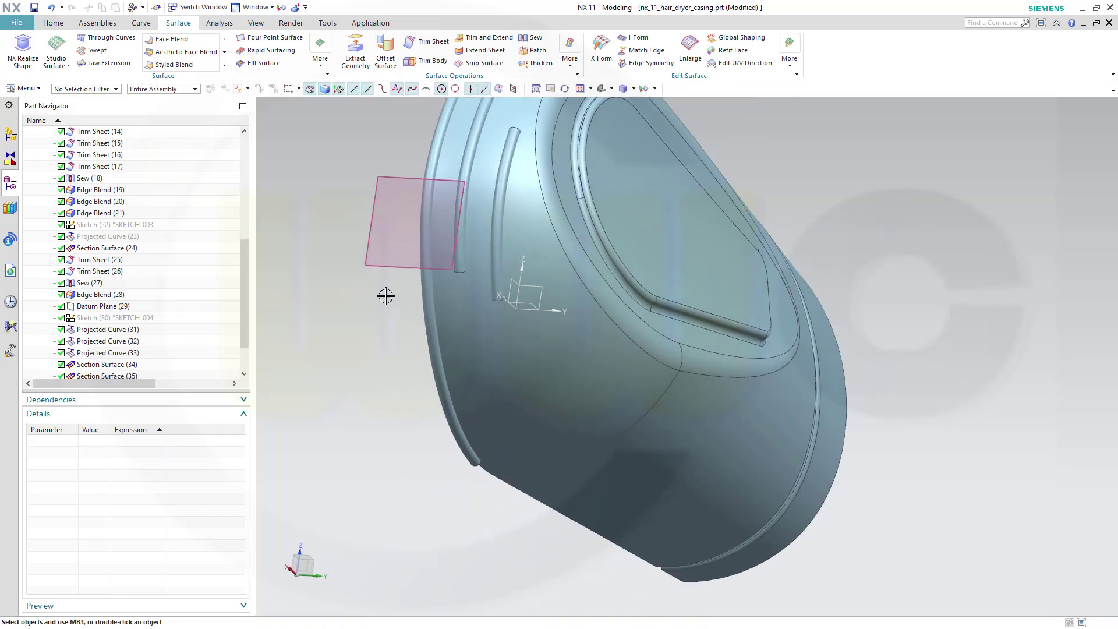
{"action": "middle_click_drag", "start_coordinate": [385, 296], "coordinate": [350, 347]}
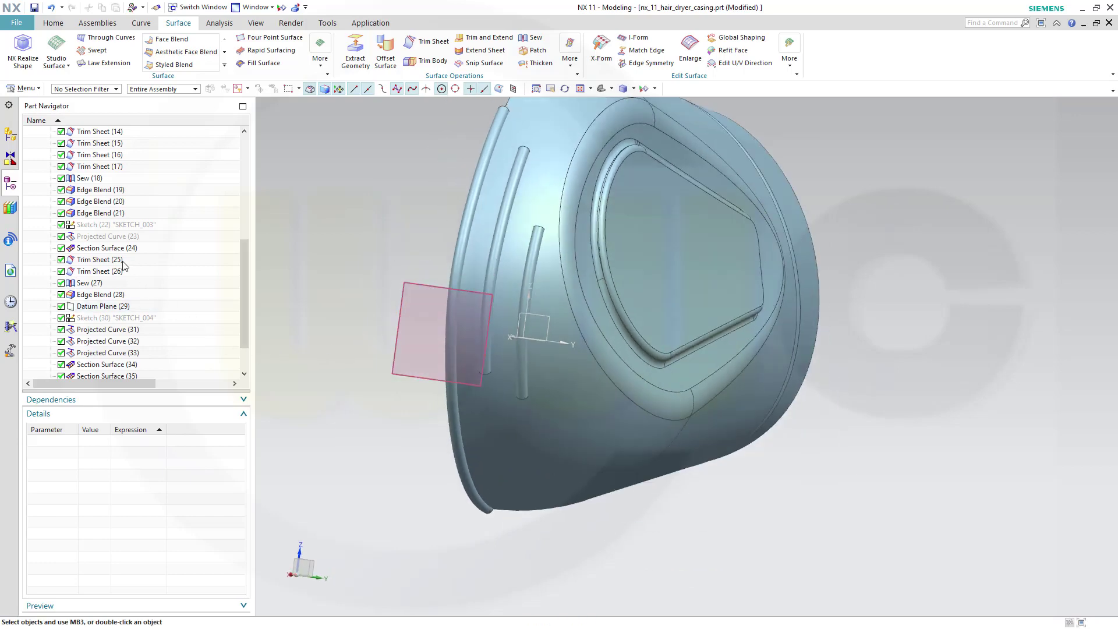
{"action": "double_click", "coordinate": [125, 317]}
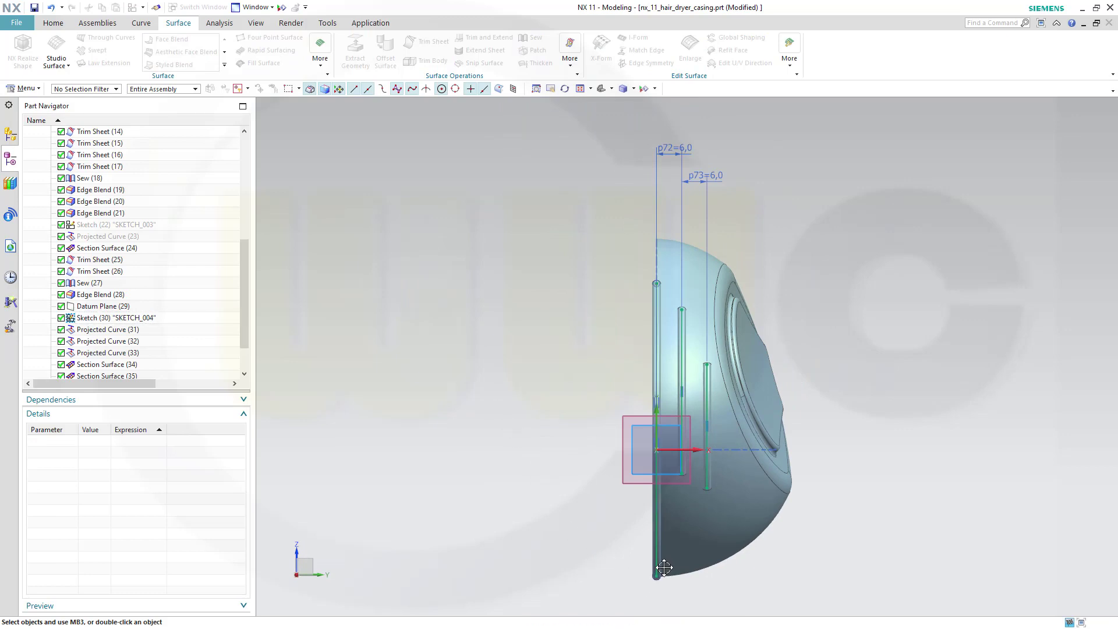
{"action": "scroll", "coordinate": [793, 559], "scroll_direction": "down", "scroll_amount": 3}
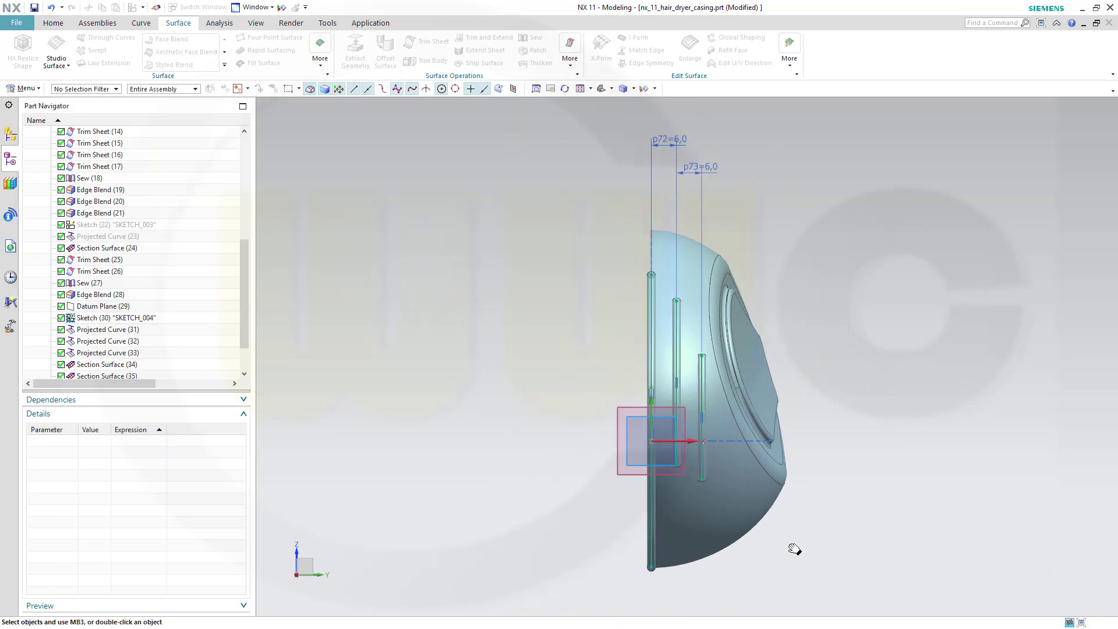
{"action": "scroll", "coordinate": [698, 517], "scroll_direction": "up", "scroll_amount": 5}
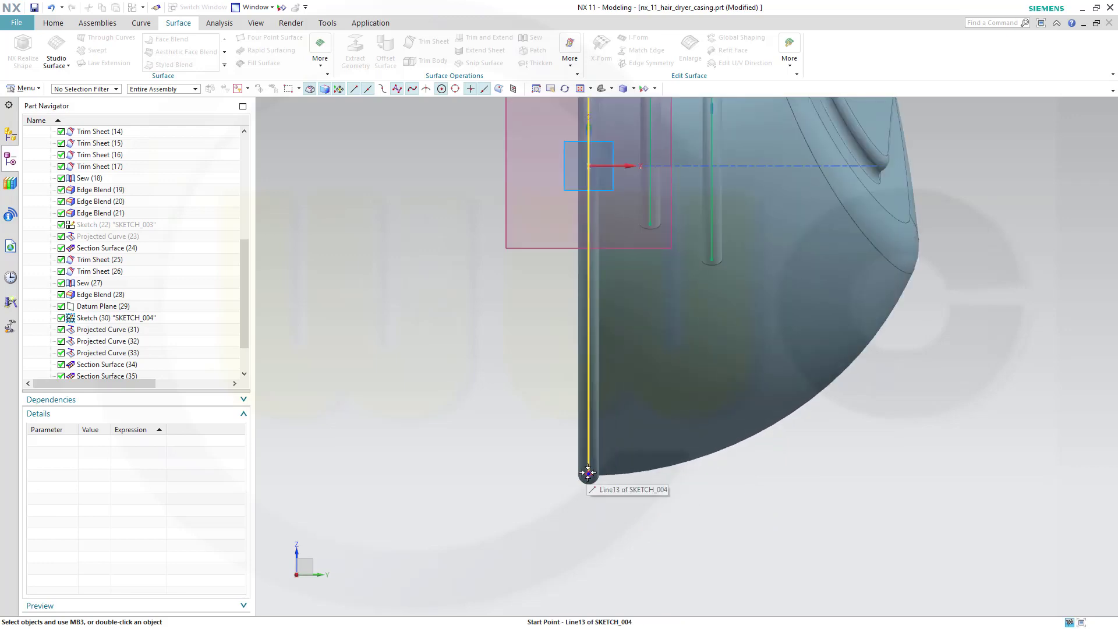
{"action": "mouse_move", "coordinate": [493, 318]}
{"action": "middle_mouse_down", "text": "shift"}
{"action": "mouse_move", "coordinate": [477, 372]}
{"action": "mouse_move", "coordinate": [417, 456]}
{"action": "middle_mouse_up", "text": "shift"}
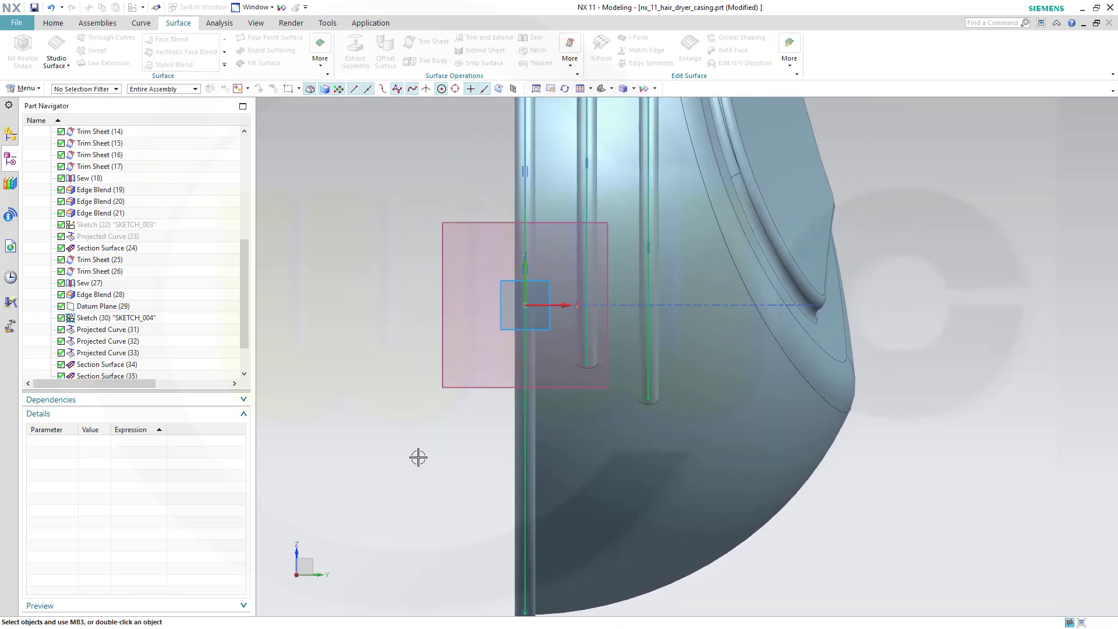
{"action": "scroll", "coordinate": [467, 434], "scroll_direction": "down", "scroll_amount": 1}
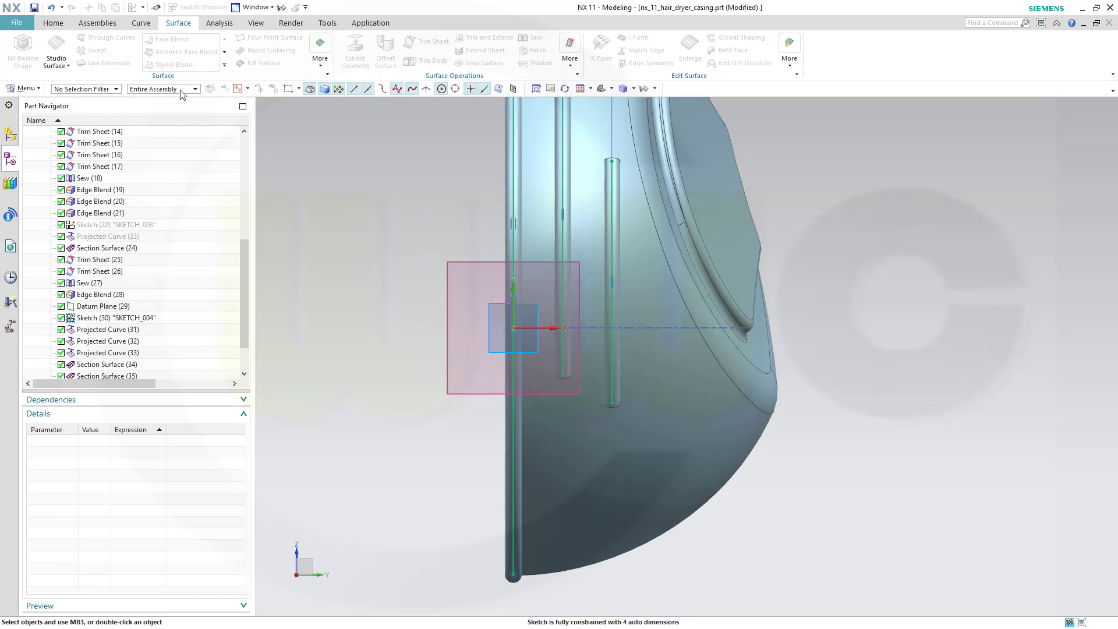
Step: Draw a short horizontal line crossing the vertical axis line slightly below the sketch's horizontal axis
{"action": "left_click", "coordinate": [53, 23]}
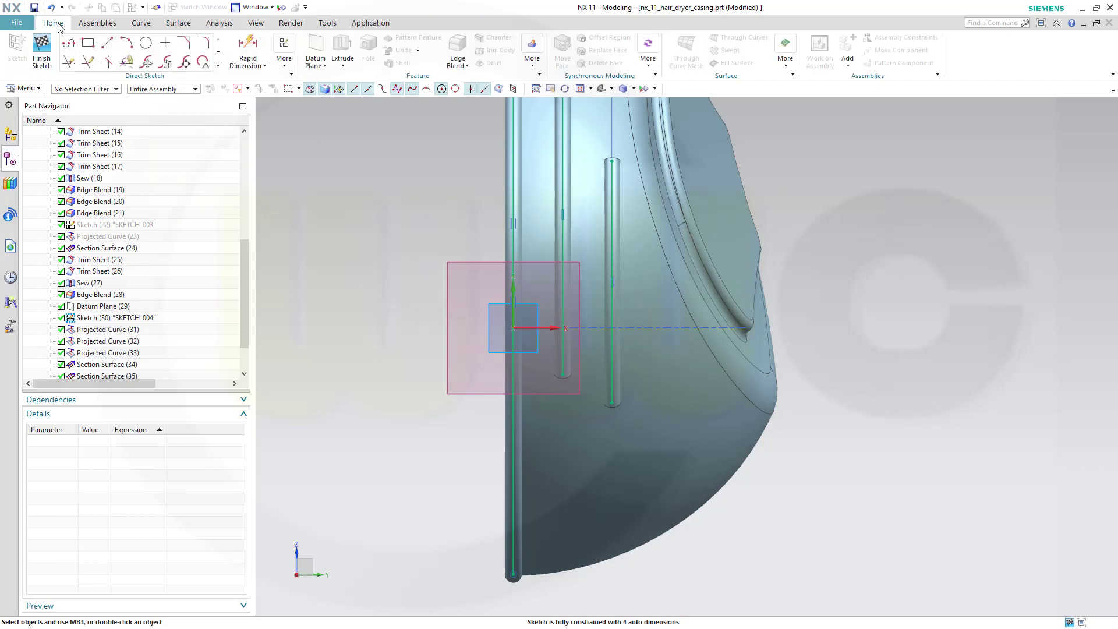
{"action": "left_click", "coordinate": [109, 46]}
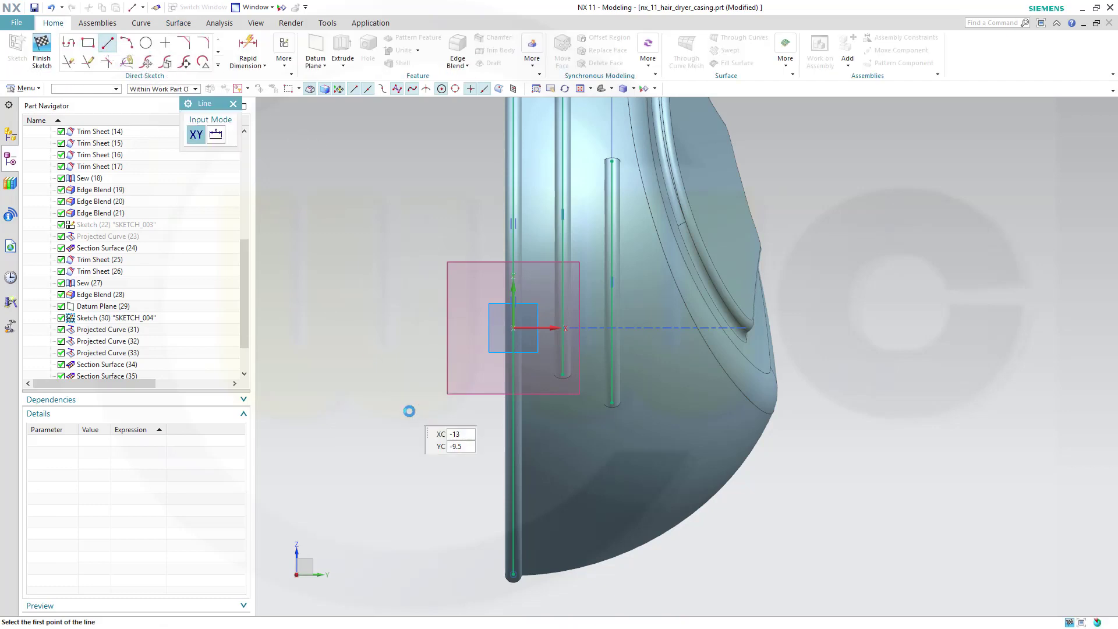
{"action": "left_click", "coordinate": [420, 344]}
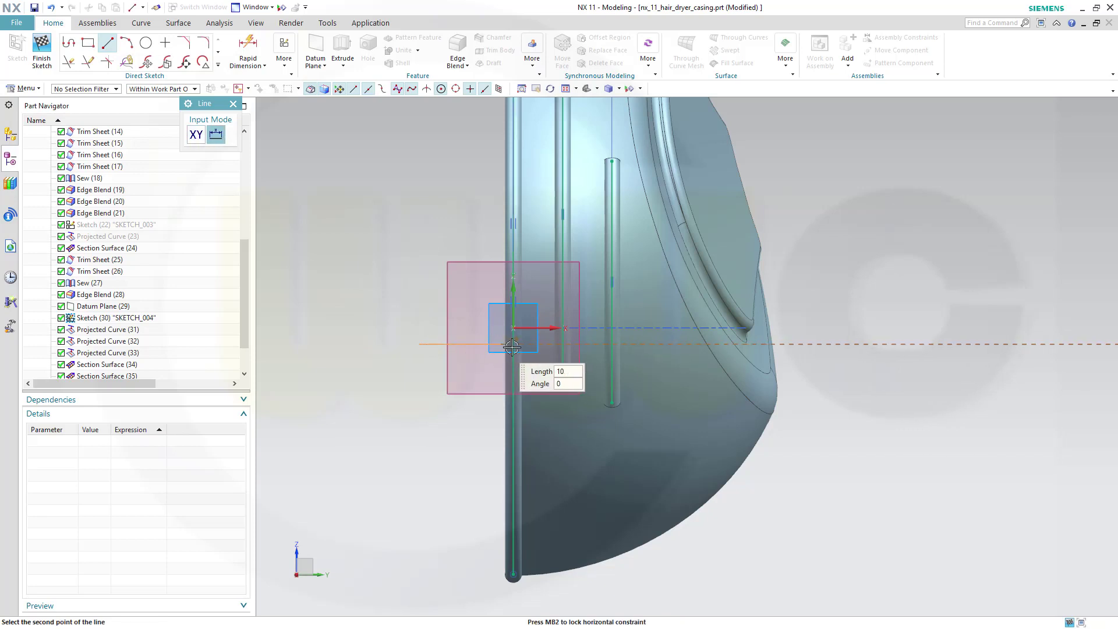
{"action": "left_click", "coordinate": [537, 345]}
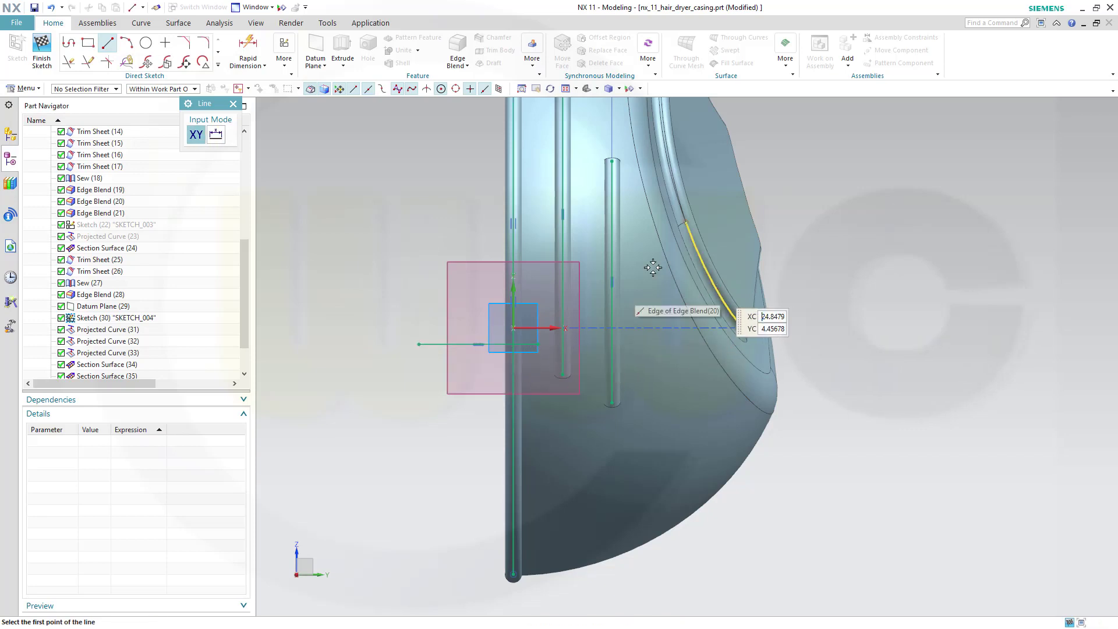
{"action": "key", "text": "Escape"}
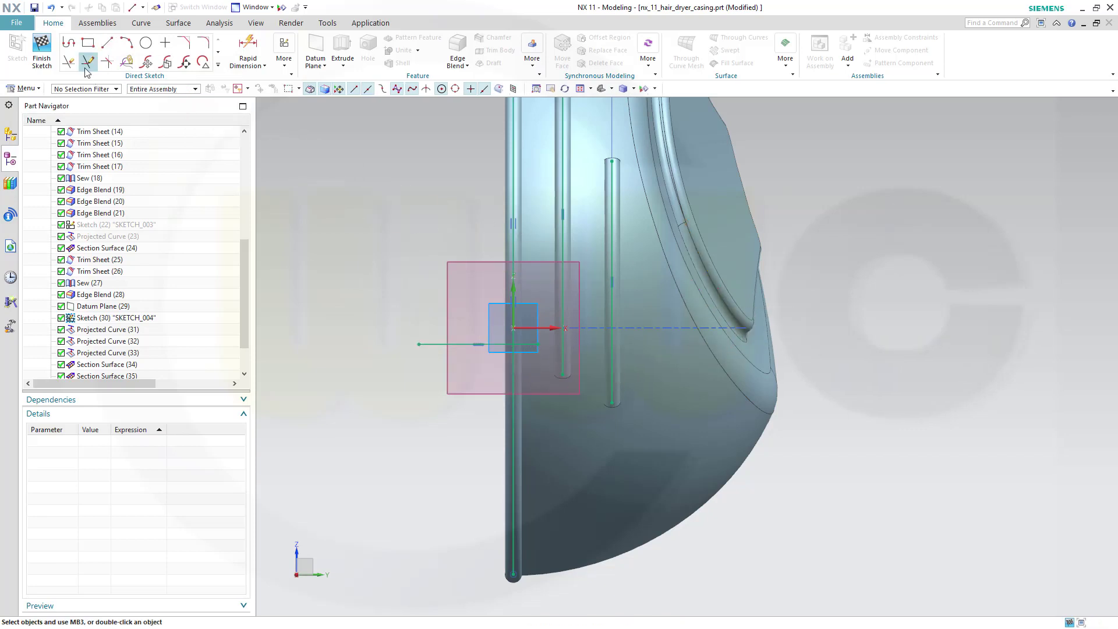
Step: Quick Trim the vertical axis line in the sketch, removing the portion below the short horizontal line
{"action": "left_click", "coordinate": [68, 61]}
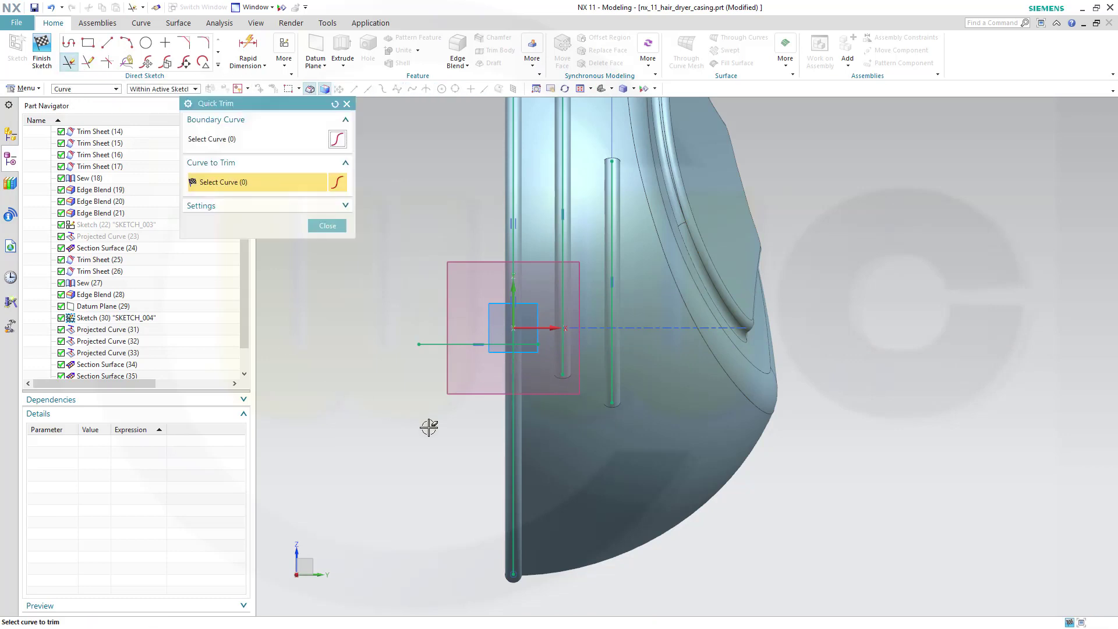
{"action": "left_click", "coordinate": [513, 420]}
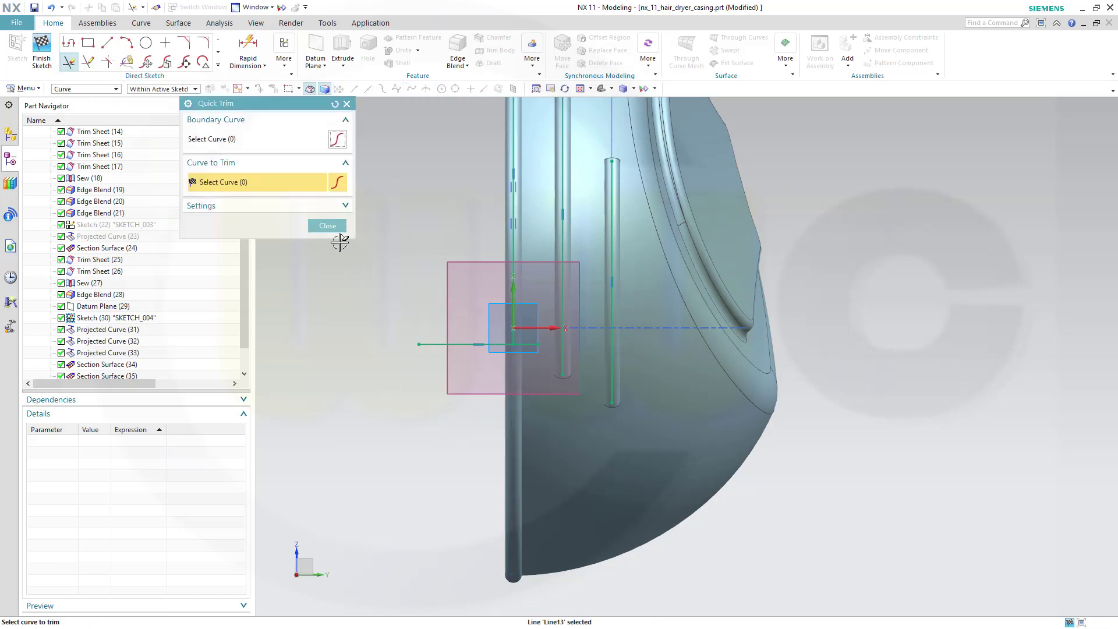
{"action": "left_click", "coordinate": [327, 226]}
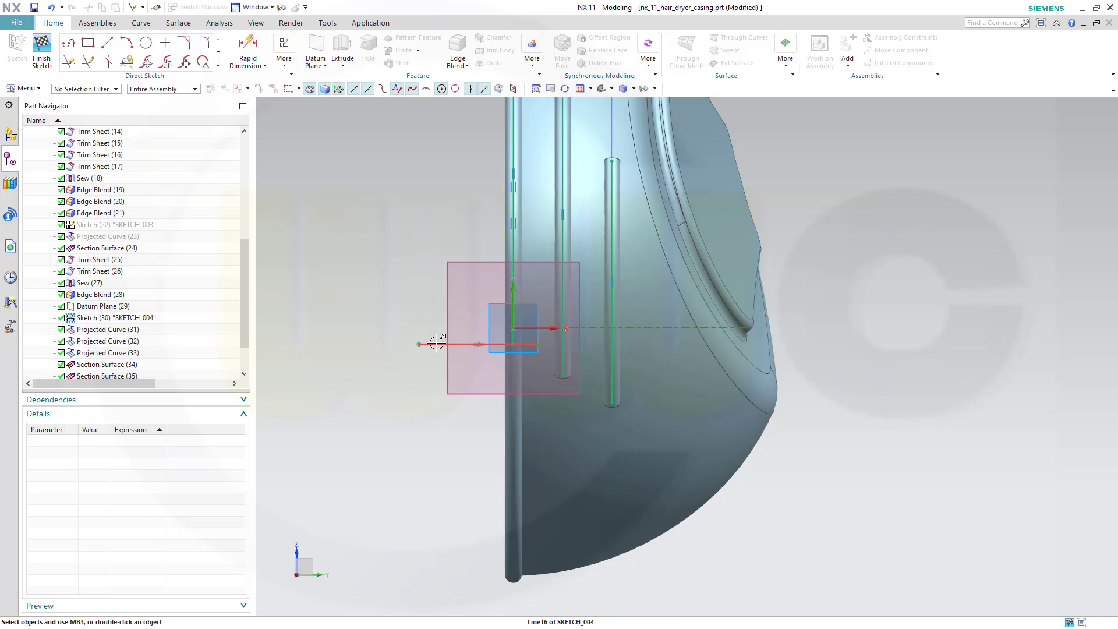
Step: Delete the short horizontal helper line and finish SKETCH_004
{"action": "left_click", "coordinate": [437, 344]}
{"action": "key", "text": "Delete"}
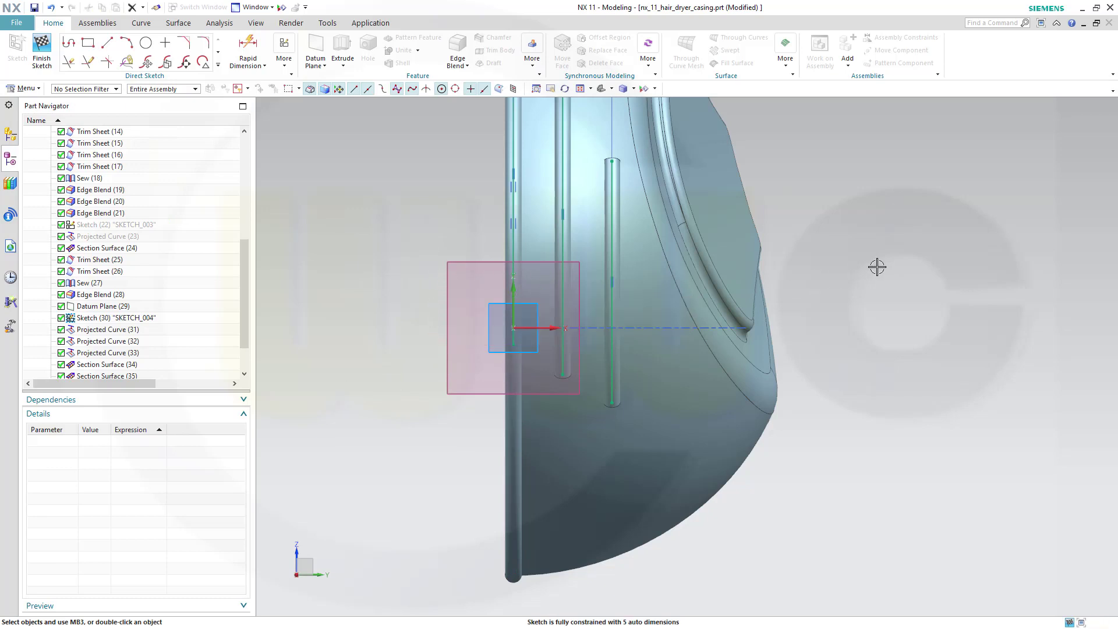
{"action": "left_click", "coordinate": [41, 50]}
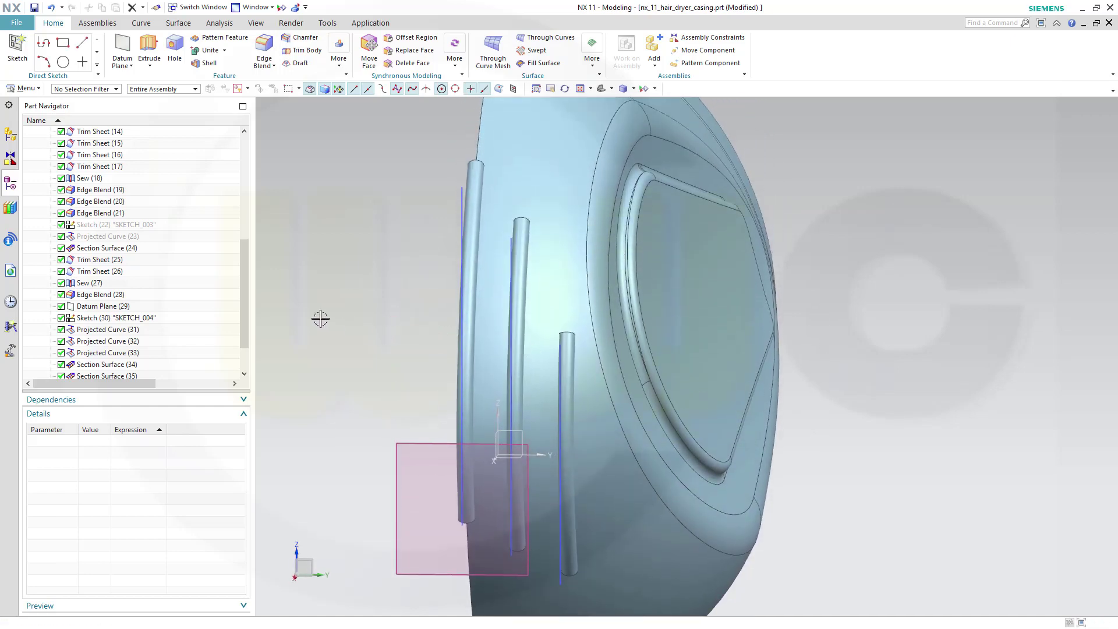
{"action": "left_click", "coordinate": [233, 294]}
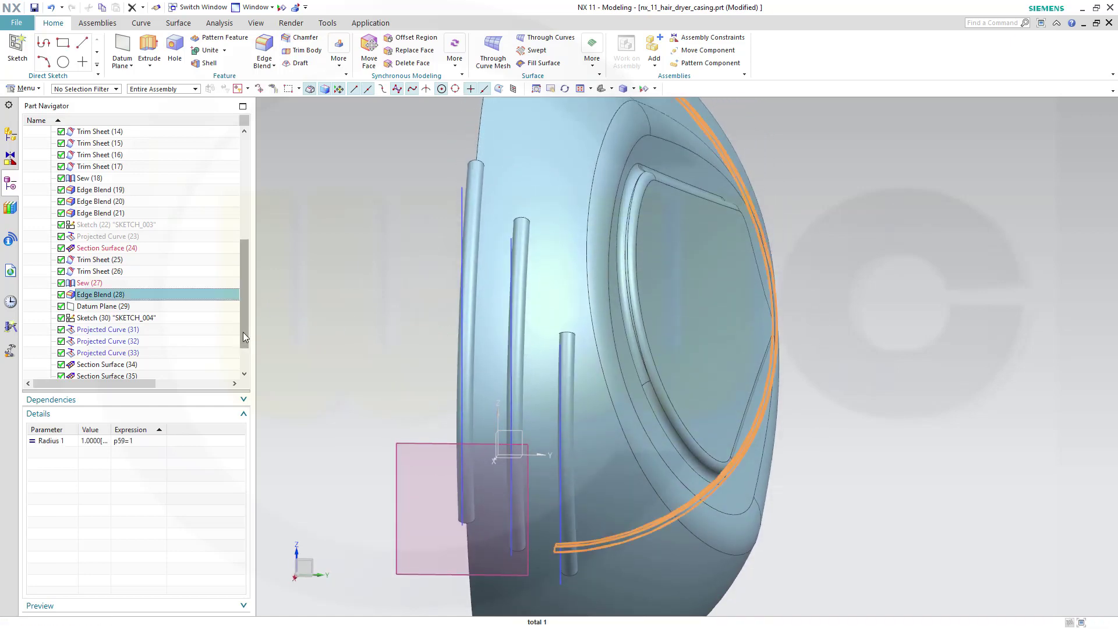
{"action": "left_click_drag", "start_coordinate": [243, 332], "coordinate": [233, 383]}
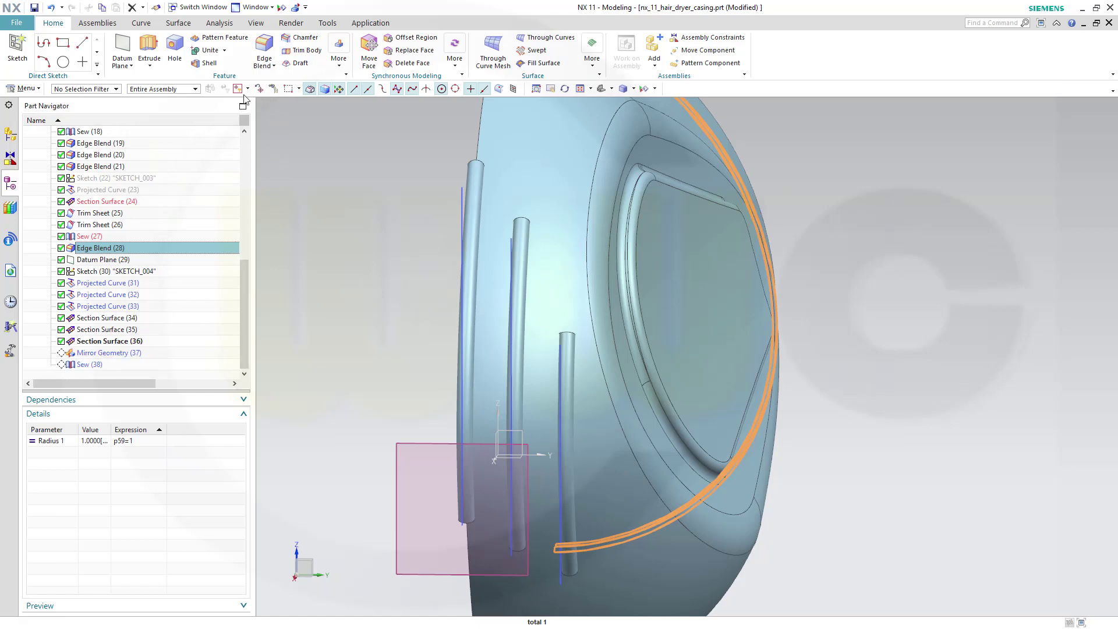
{"action": "left_click", "coordinate": [874, 273]}
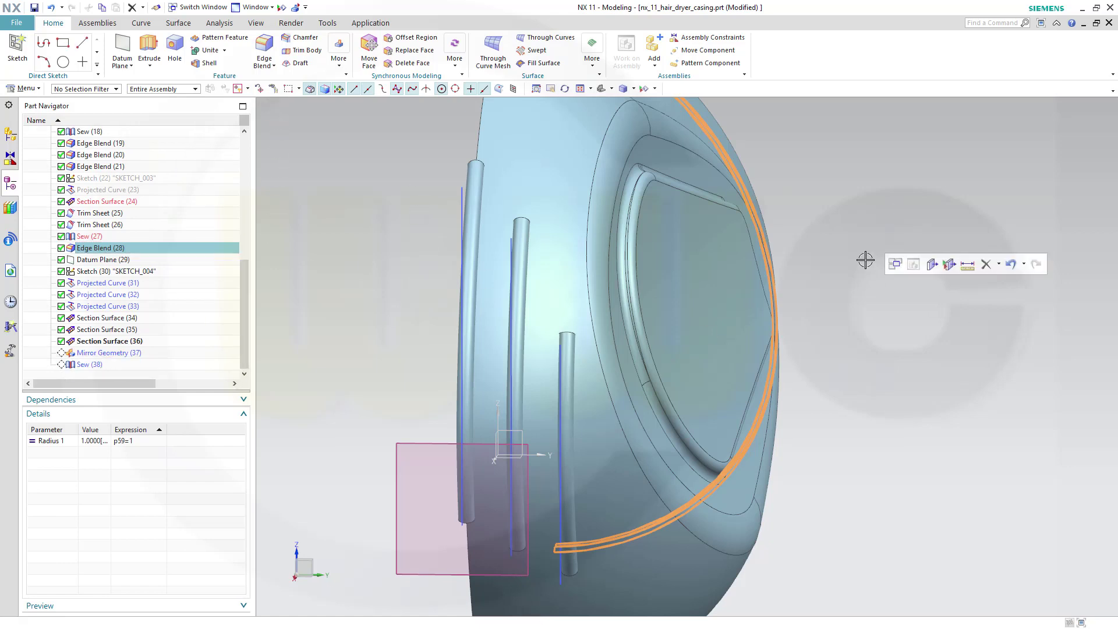
{"action": "key", "text": "Escape"}
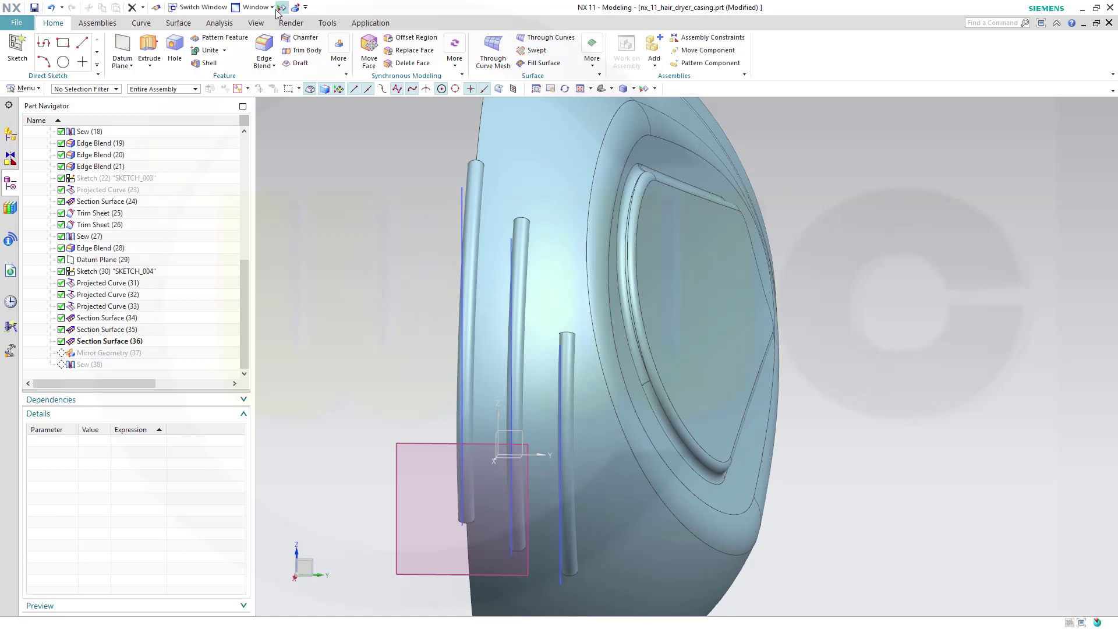
Step: Hide all curves and all sketches in the model using Show and Hide
{"action": "left_click", "coordinate": [279, 8]}
{"action": "left_click", "coordinate": [350, 203]}
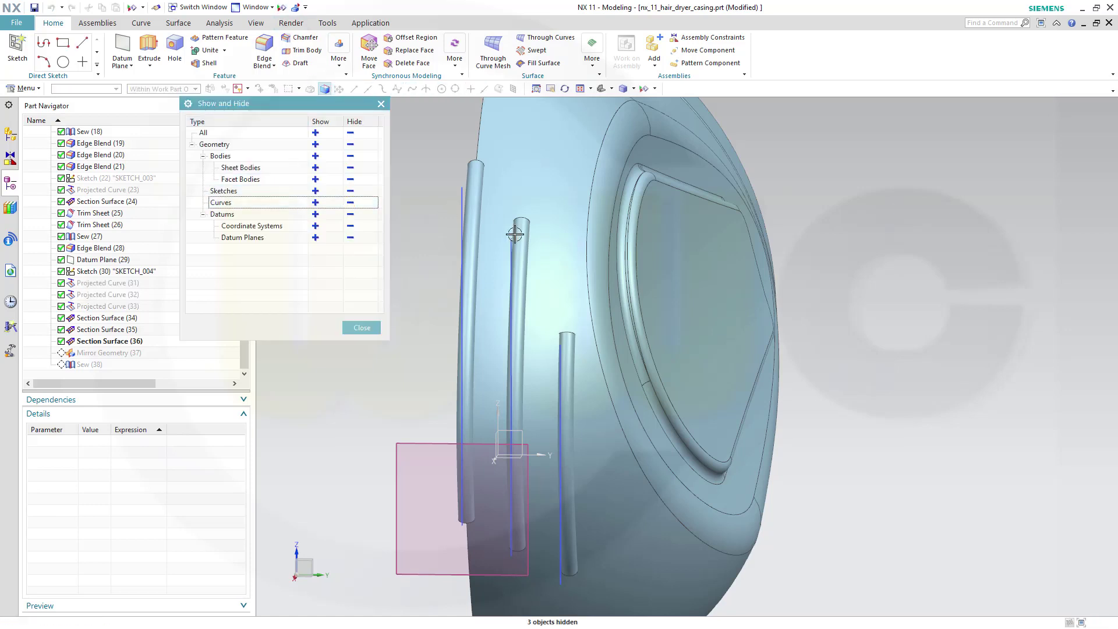
{"action": "left_click", "coordinate": [349, 203]}
{"action": "left_click", "coordinate": [361, 328]}
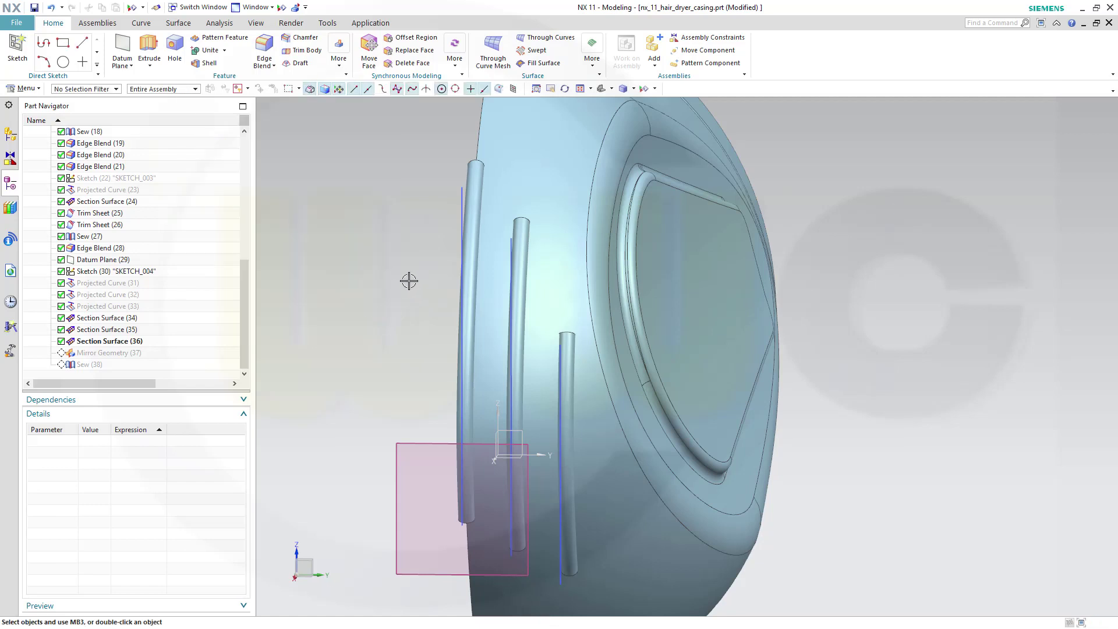
{"action": "left_click", "coordinate": [281, 8]}
{"action": "left_click", "coordinate": [350, 191]}
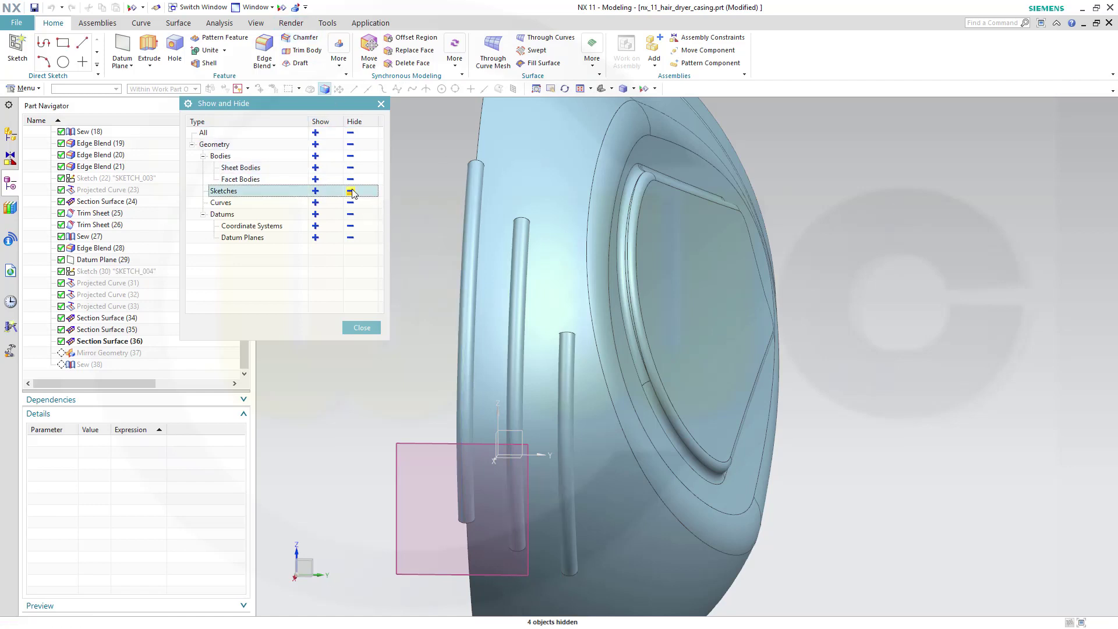
{"action": "left_click", "coordinate": [361, 327]}
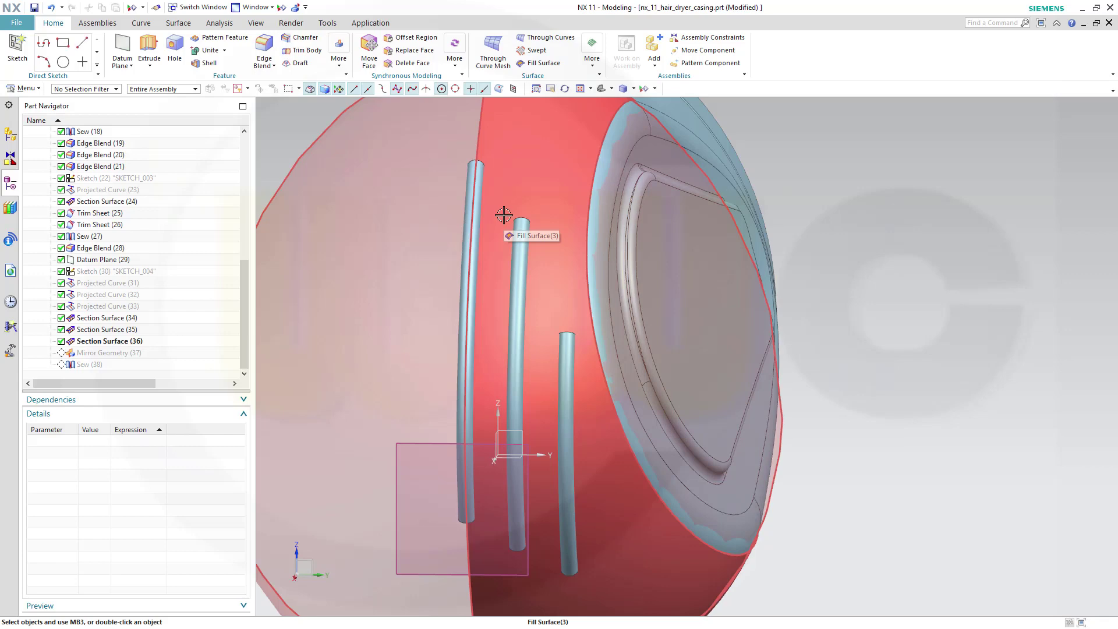
Step: Hide the sewn casing body, Sew (27), leaving the three tubular section surfaces displayed
{"action": "left_click", "coordinate": [89, 237]}
{"action": "right_click", "coordinate": [92, 239]}
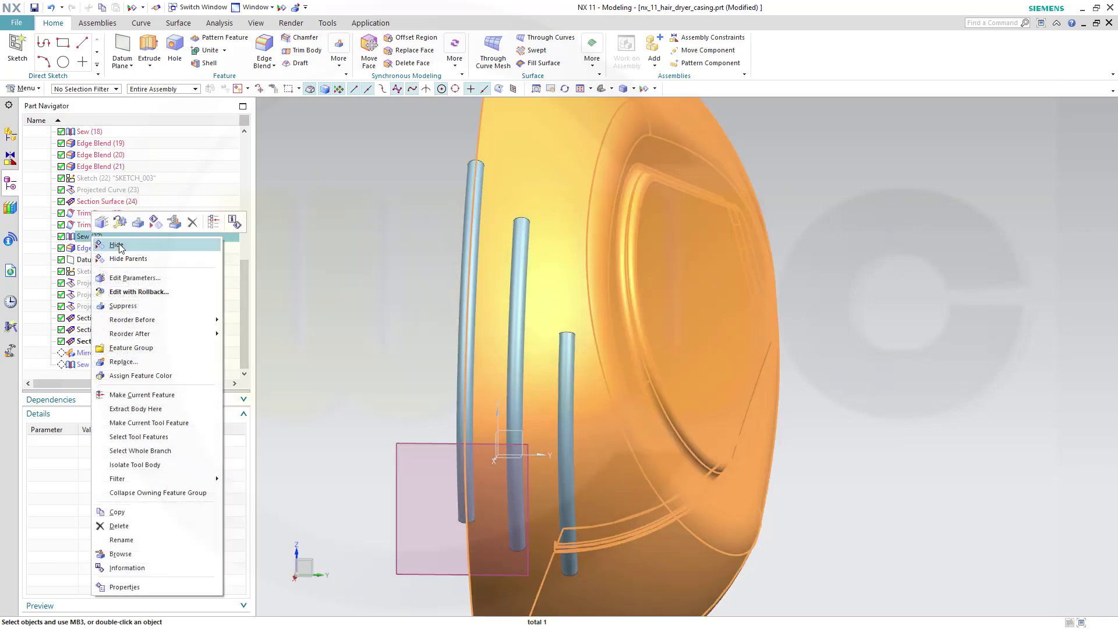
{"action": "left_click", "coordinate": [123, 248]}
Step: Cap the open upper ends of the three tubes with separate Fill Surfaces, using G1 continuity and shape control method None
{"action": "middle_click_drag", "start_coordinate": [640, 292], "coordinate": [634, 338]}
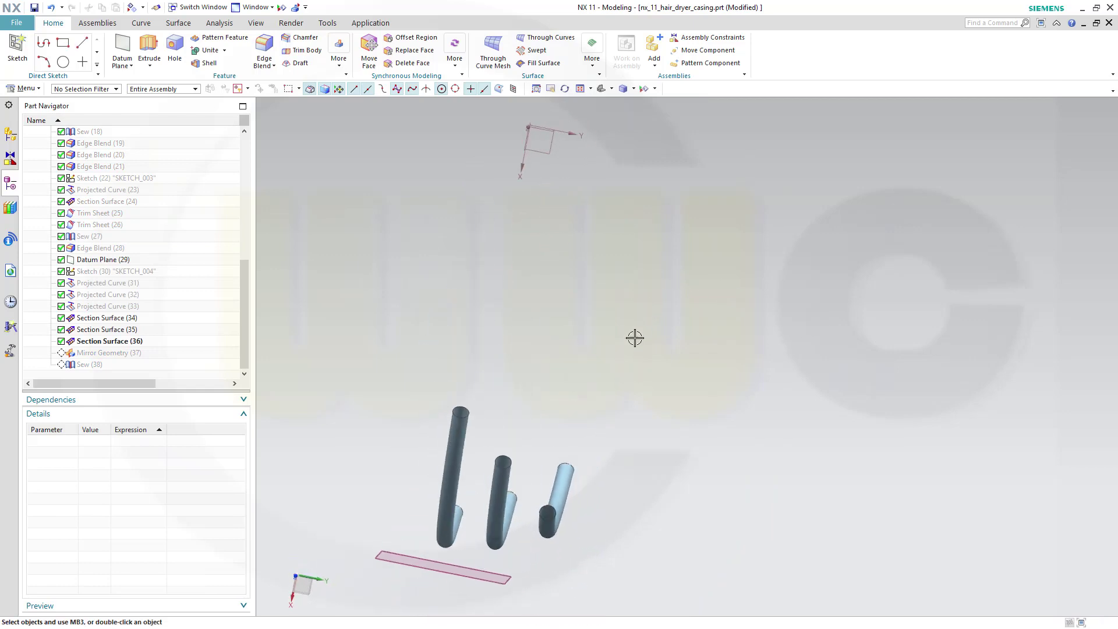
{"action": "left_click", "coordinate": [176, 26]}
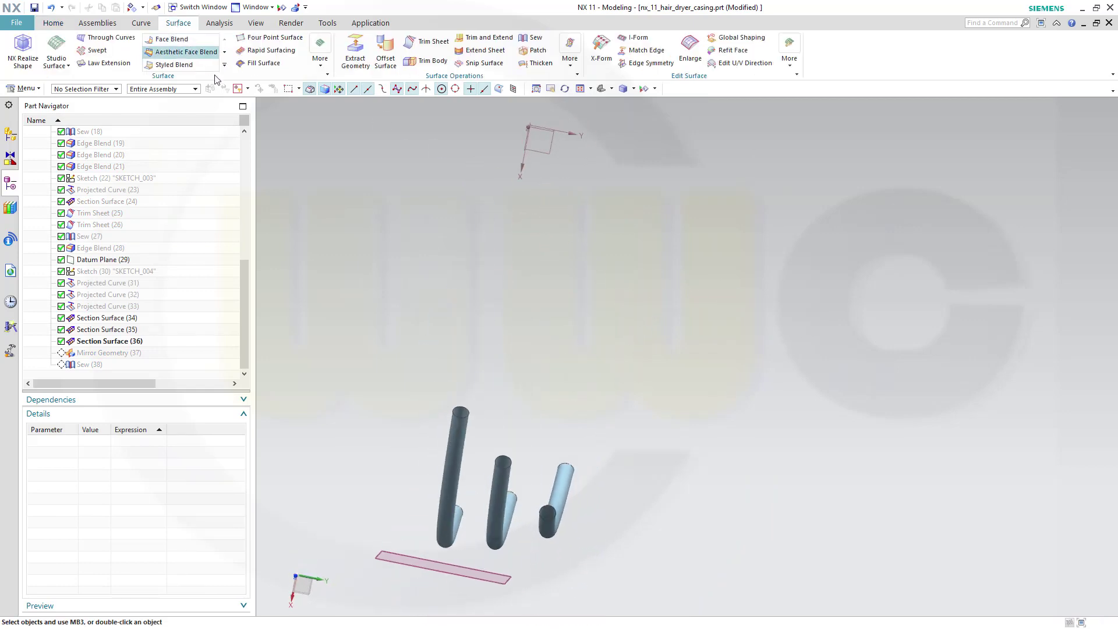
{"action": "left_click", "coordinate": [259, 63]}
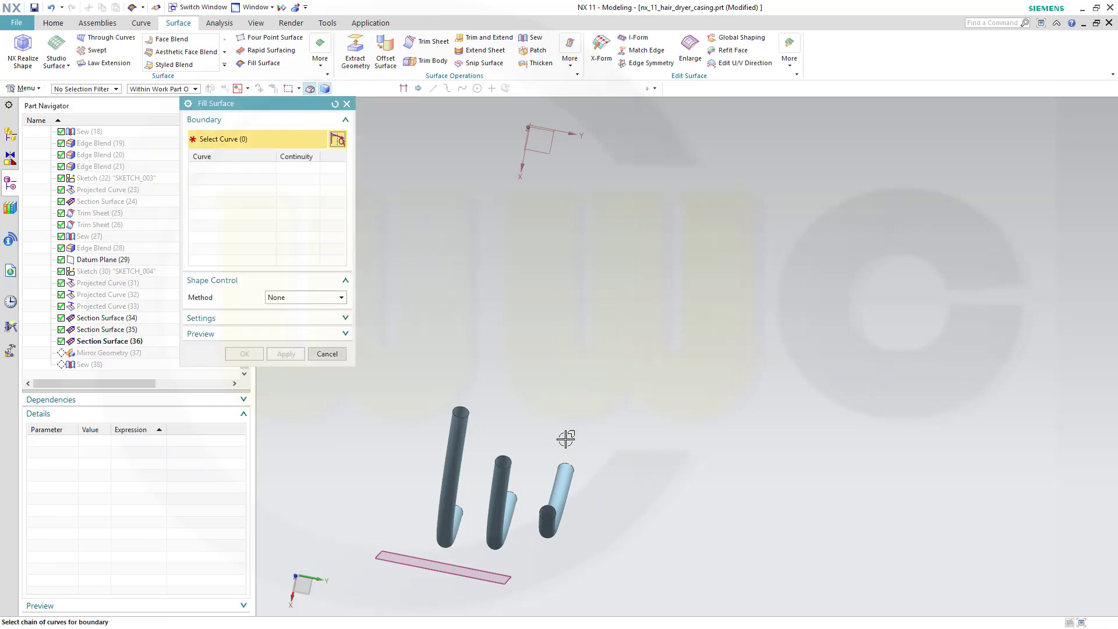
{"action": "scroll", "coordinate": [564, 428], "scroll_direction": "up", "scroll_amount": 3}
{"action": "scroll", "coordinate": [495, 436], "scroll_direction": "up", "scroll_amount": 1}
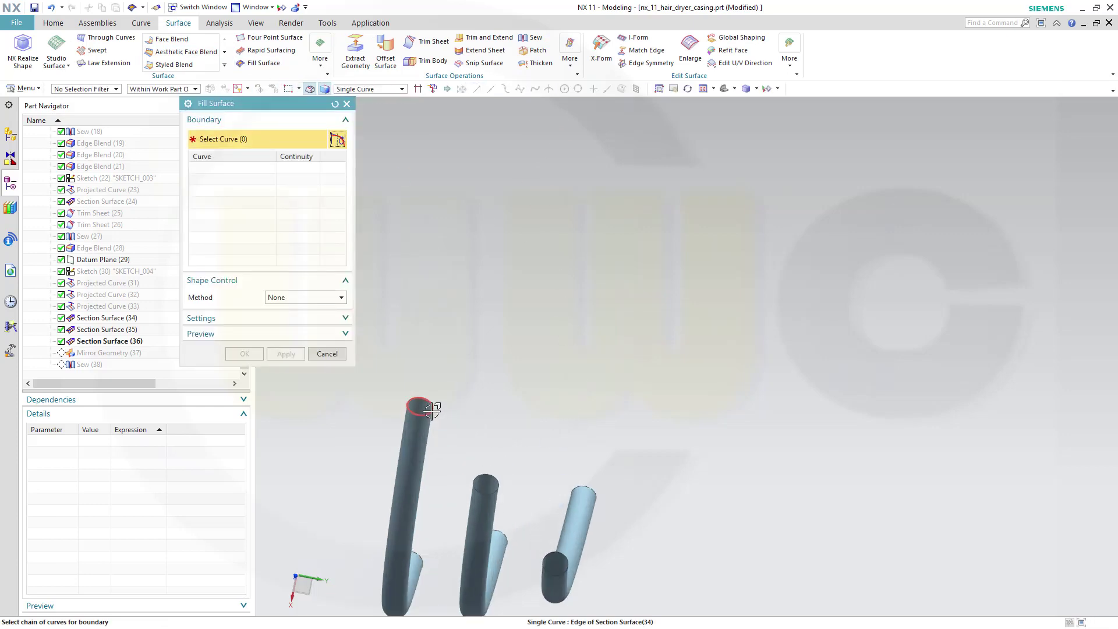
{"action": "left_click", "coordinate": [425, 411]}
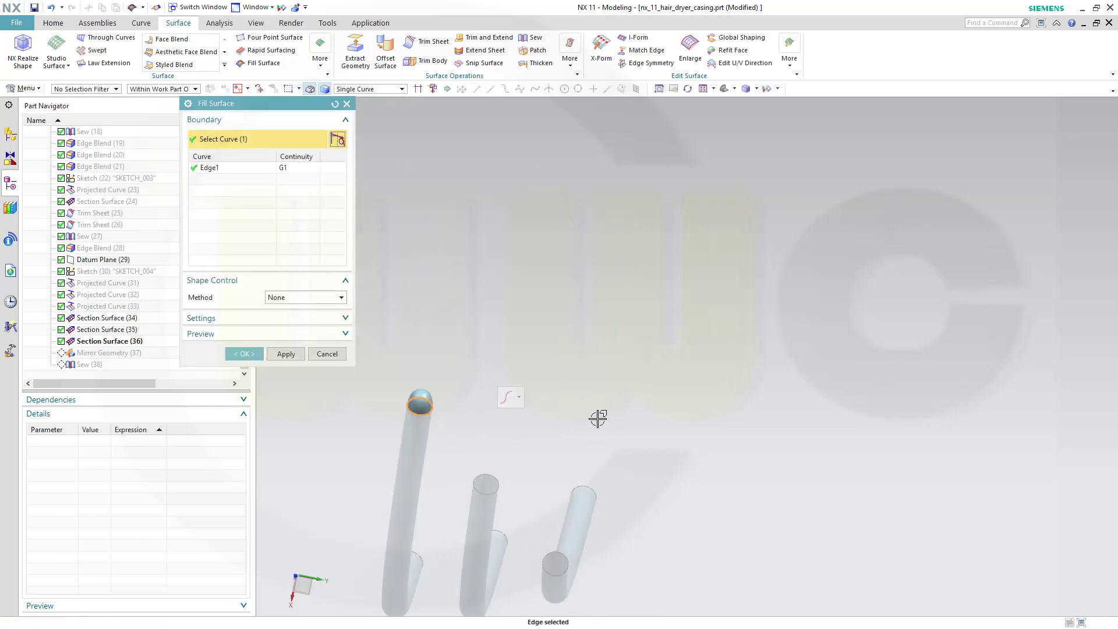
{"action": "left_click", "coordinate": [286, 354]}
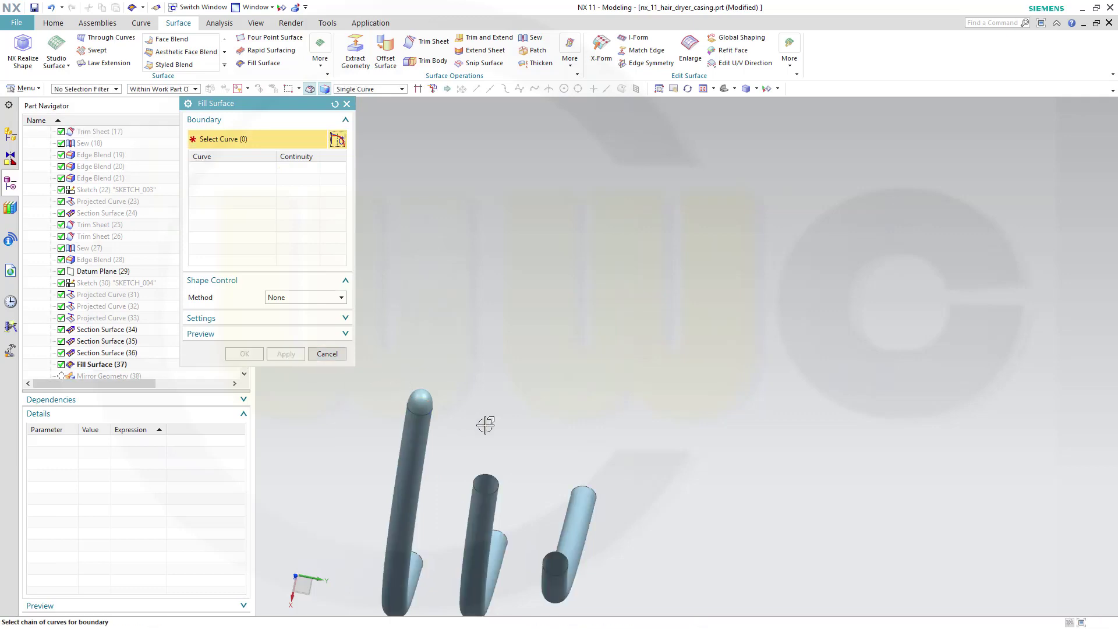
{"action": "left_click", "coordinate": [485, 478]}
{"action": "left_click", "coordinate": [286, 354]}
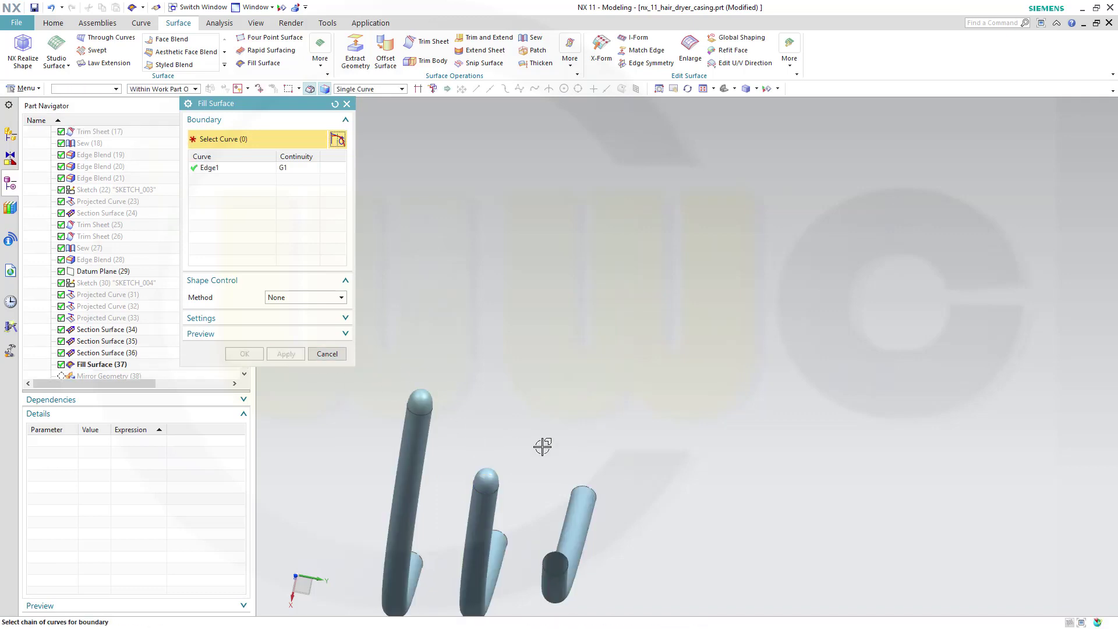
{"action": "left_click", "coordinate": [552, 553]}
{"action": "left_click", "coordinate": [286, 354]}
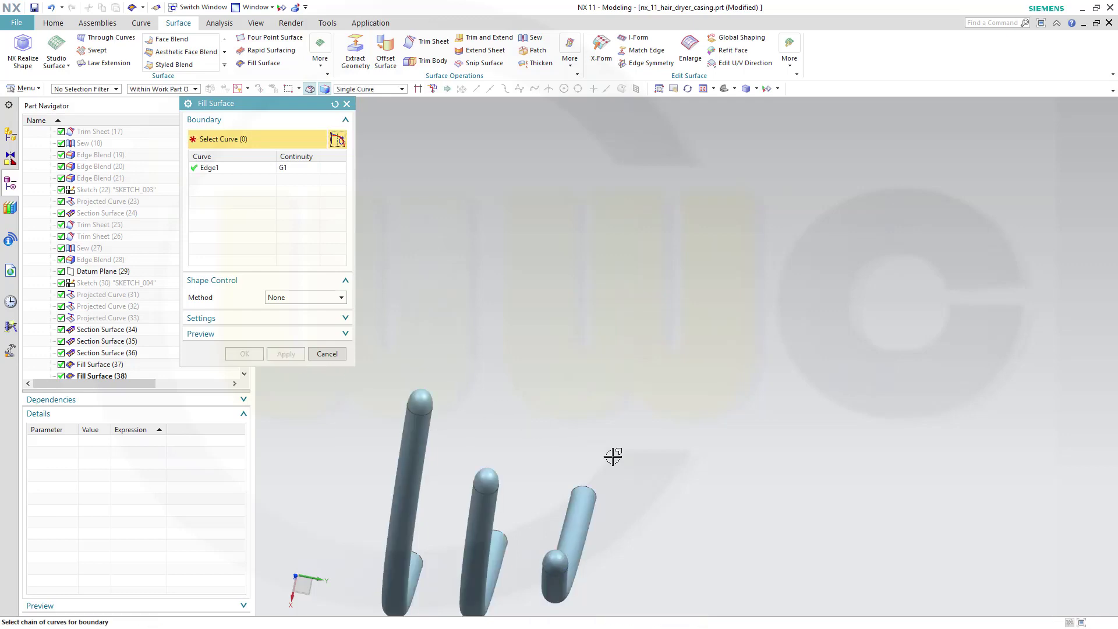
Step: Cap the open lower ends of the three tubes with separate G1 Fill Surfaces and finish the Fill Surface command
{"action": "mouse_move", "coordinate": [612, 455]}
{"action": "middle_mouse_down"}
{"action": "mouse_move", "coordinate": [659, 364]}
{"action": "mouse_move", "coordinate": [676, 282]}
{"action": "mouse_move", "coordinate": [693, 282]}
{"action": "mouse_move", "coordinate": [693, 271]}
{"action": "middle_mouse_up"}
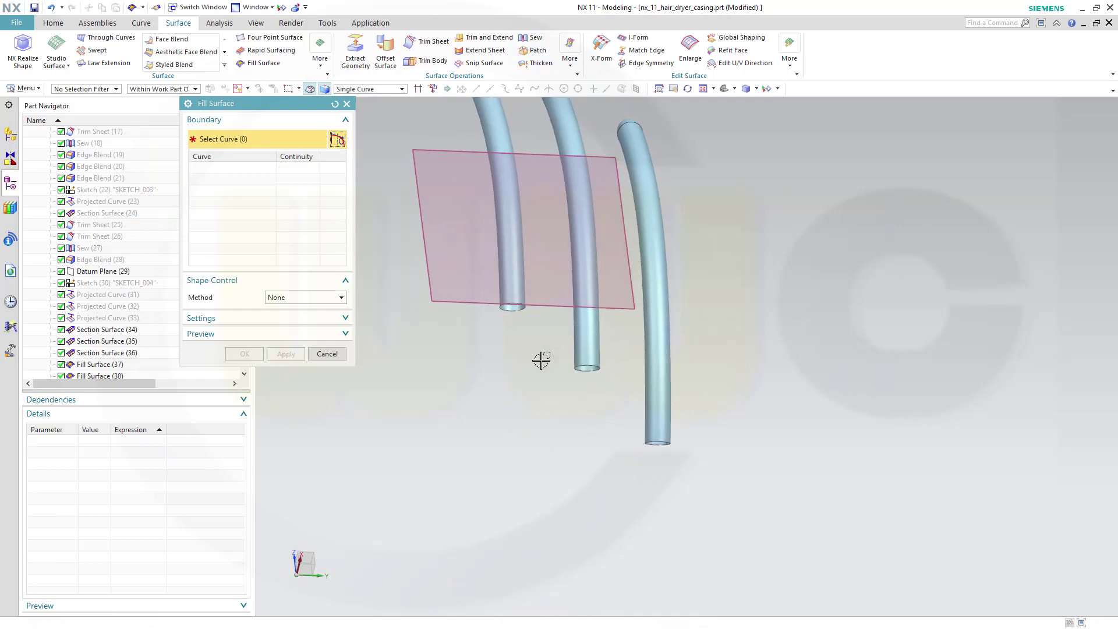
{"action": "left_click", "coordinate": [518, 313]}
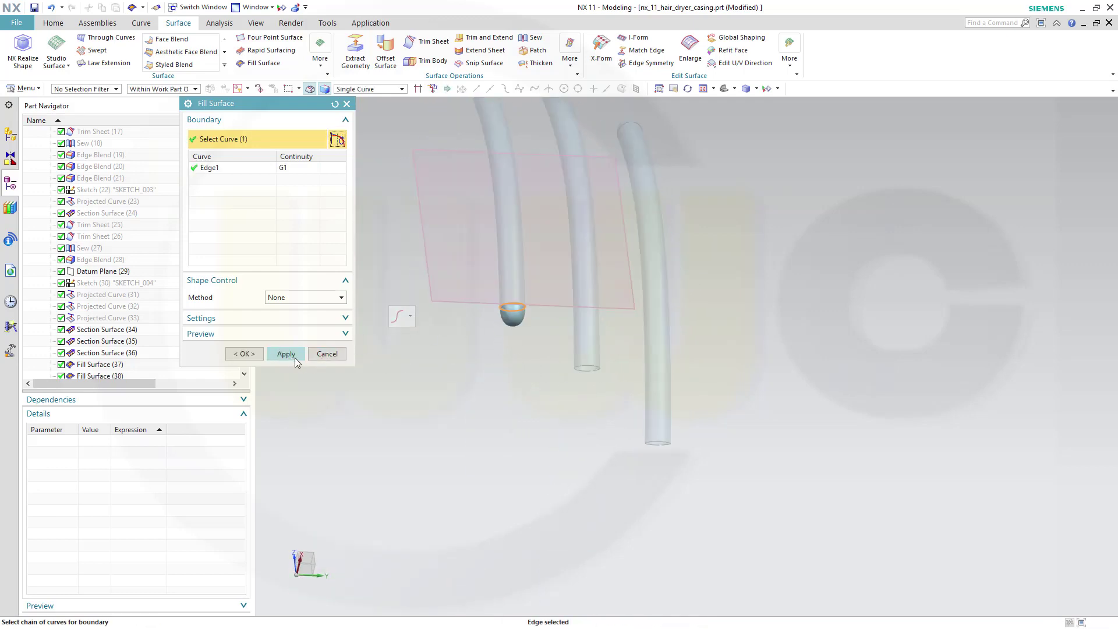
{"action": "left_click", "coordinate": [286, 354]}
{"action": "left_click", "coordinate": [584, 378]}
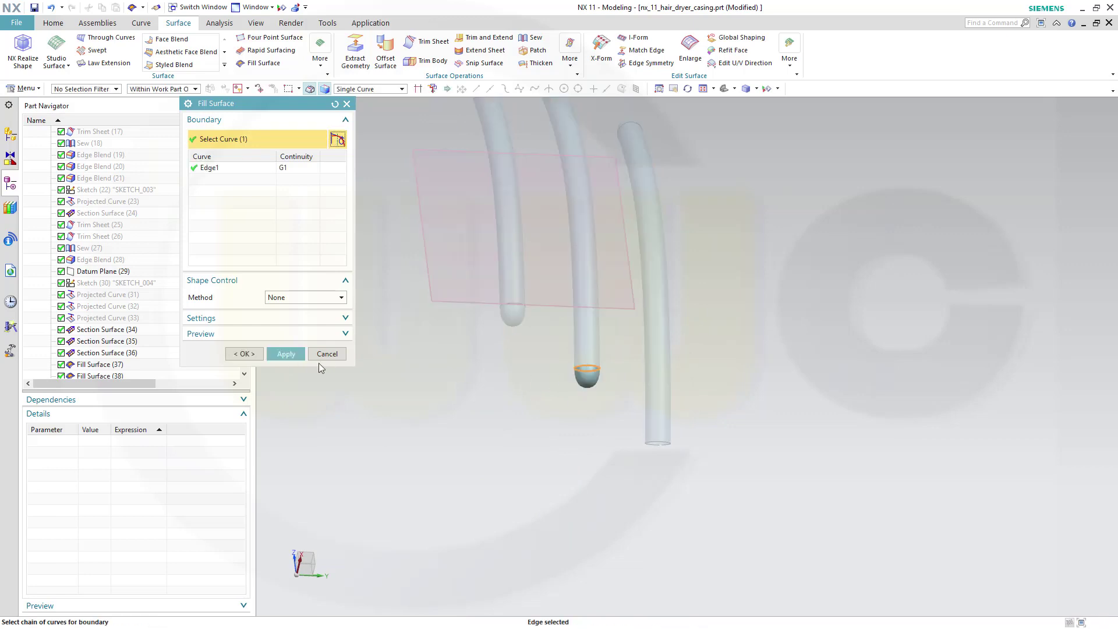
{"action": "left_click", "coordinate": [286, 354]}
{"action": "left_click", "coordinate": [661, 443]}
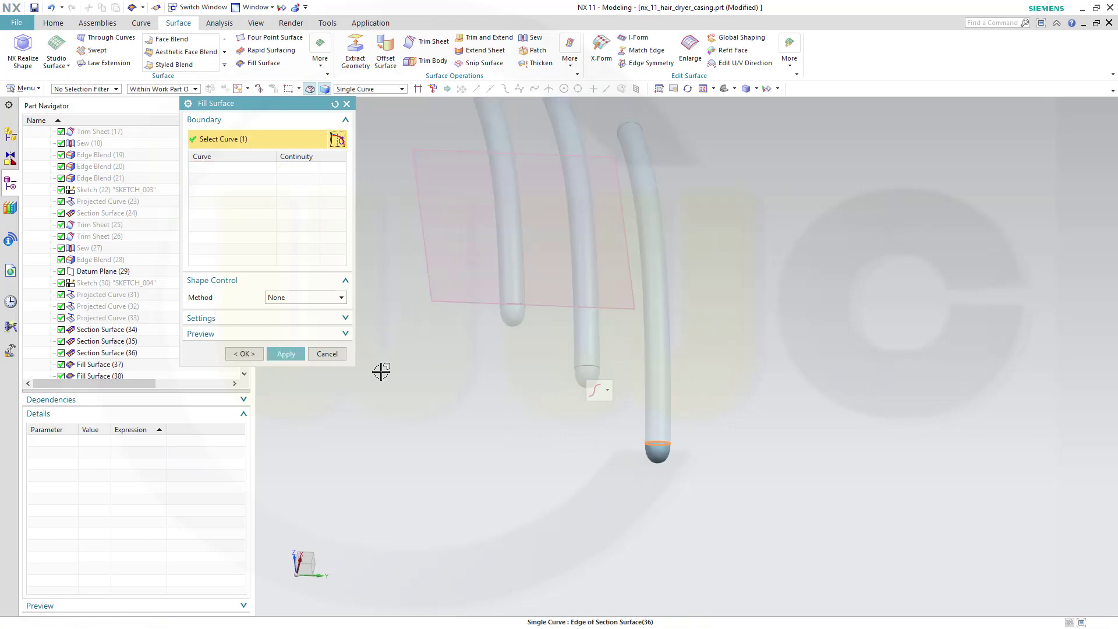
{"action": "left_click", "coordinate": [286, 354]}
{"action": "middle_click_drag", "start_coordinate": [763, 342], "coordinate": [407, 262]}
{"action": "scroll", "coordinate": [486, 268], "scroll_direction": "down", "scroll_amount": 3}
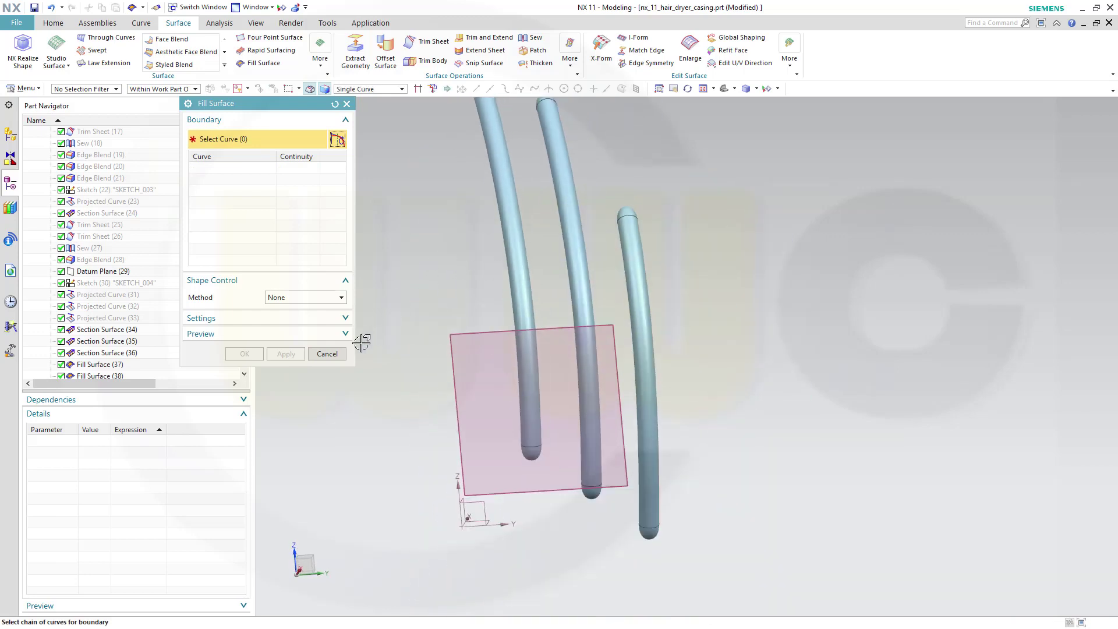
{"action": "left_click", "coordinate": [327, 353]}
Step: Sew the longest, innermost tube into one sheet, with its upper cap as target and the tube body and lower cap as tools
{"action": "scroll", "coordinate": [681, 234], "scroll_direction": "down", "scroll_amount": 2}
{"action": "middle_click_drag", "start_coordinate": [716, 187], "coordinate": [741, 301], "text": "shift"}
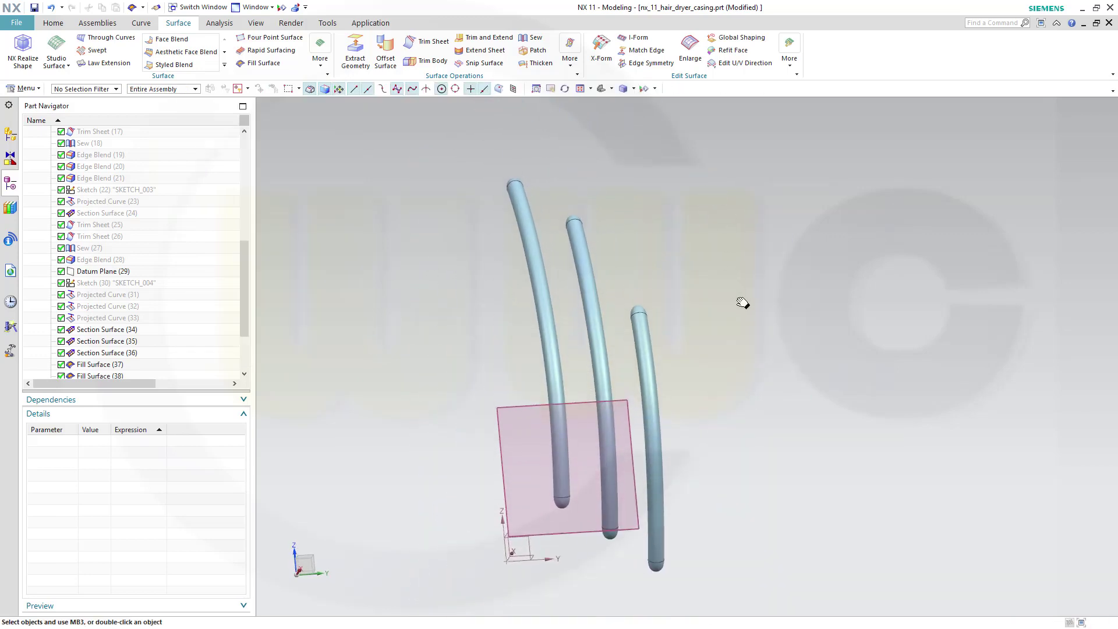
{"action": "left_click", "coordinate": [533, 37]}
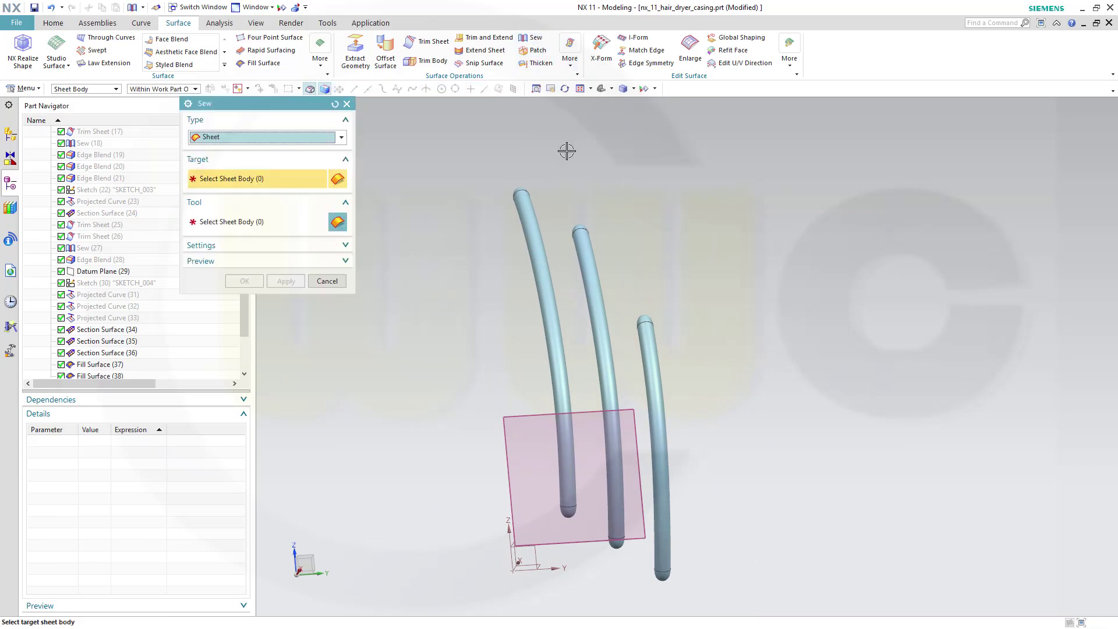
{"action": "scroll", "coordinate": [518, 183], "scroll_direction": "up", "scroll_amount": 5}
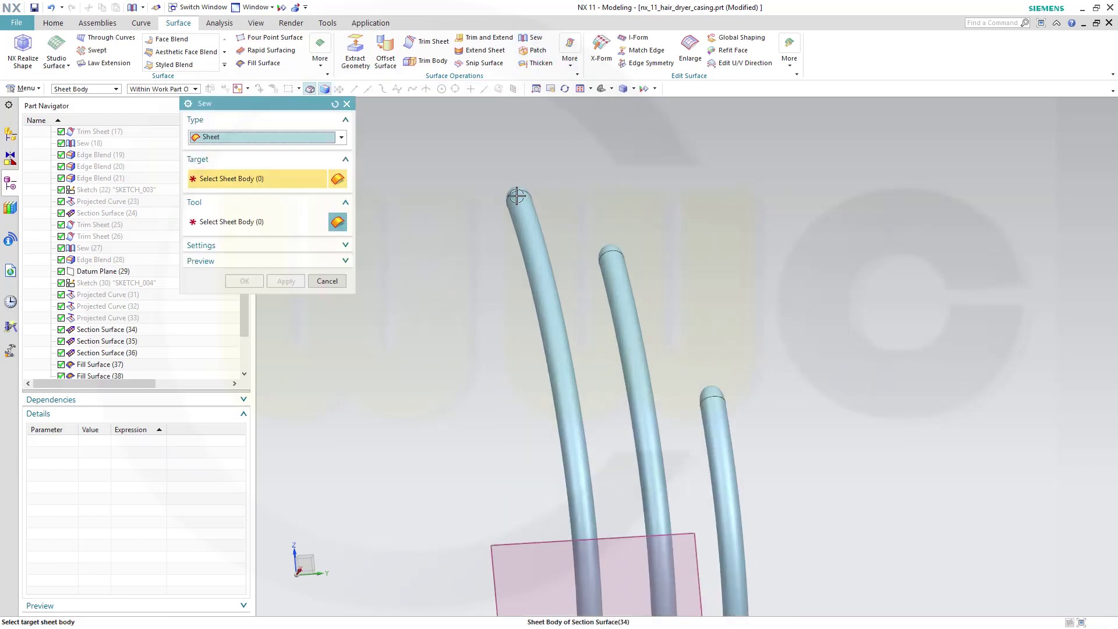
{"action": "left_click", "coordinate": [519, 184]}
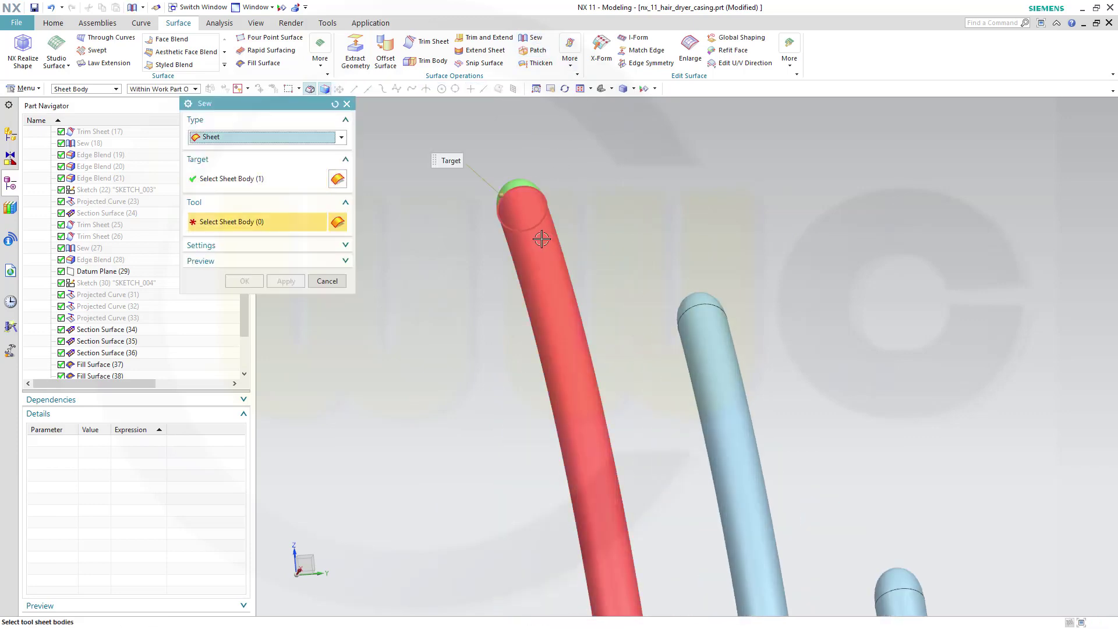
{"action": "left_click", "coordinate": [550, 249]}
{"action": "scroll", "coordinate": [583, 274], "scroll_direction": "down", "scroll_amount": 3}
{"action": "middle_click_drag", "start_coordinate": [609, 295], "coordinate": [637, 474]}
{"action": "left_click", "coordinate": [626, 553]}
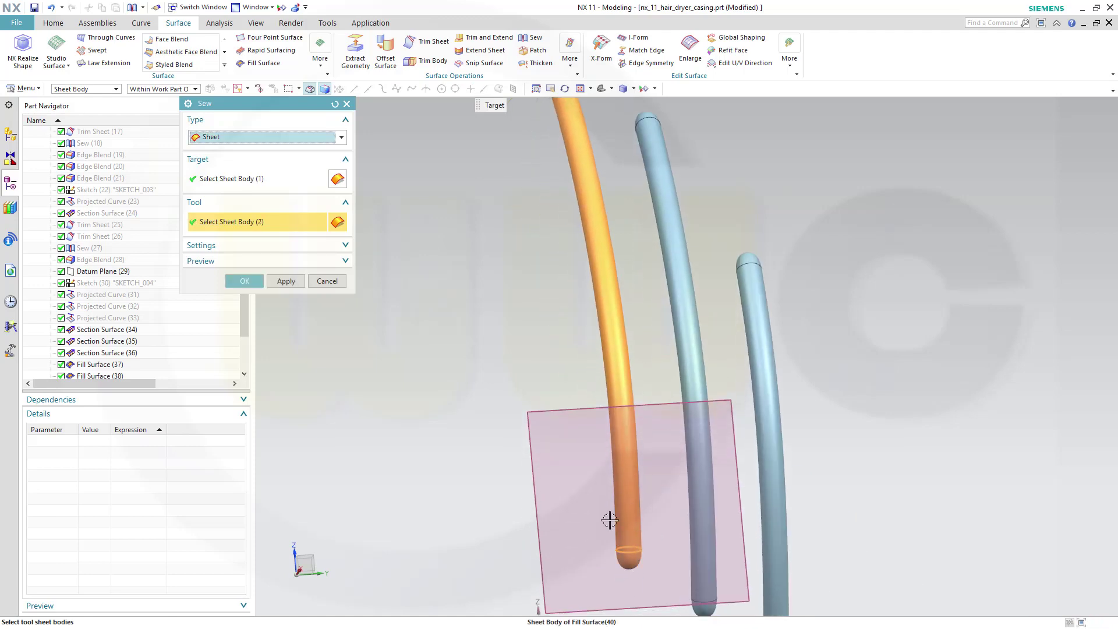
{"action": "left_click", "coordinate": [286, 281]}
Step: Sew the middle tube into one sheet, with its upper cap as target and the tube body and lower cap as tools
{"action": "middle_click_drag", "start_coordinate": [731, 142], "coordinate": [727, 224], "text": "shift"}
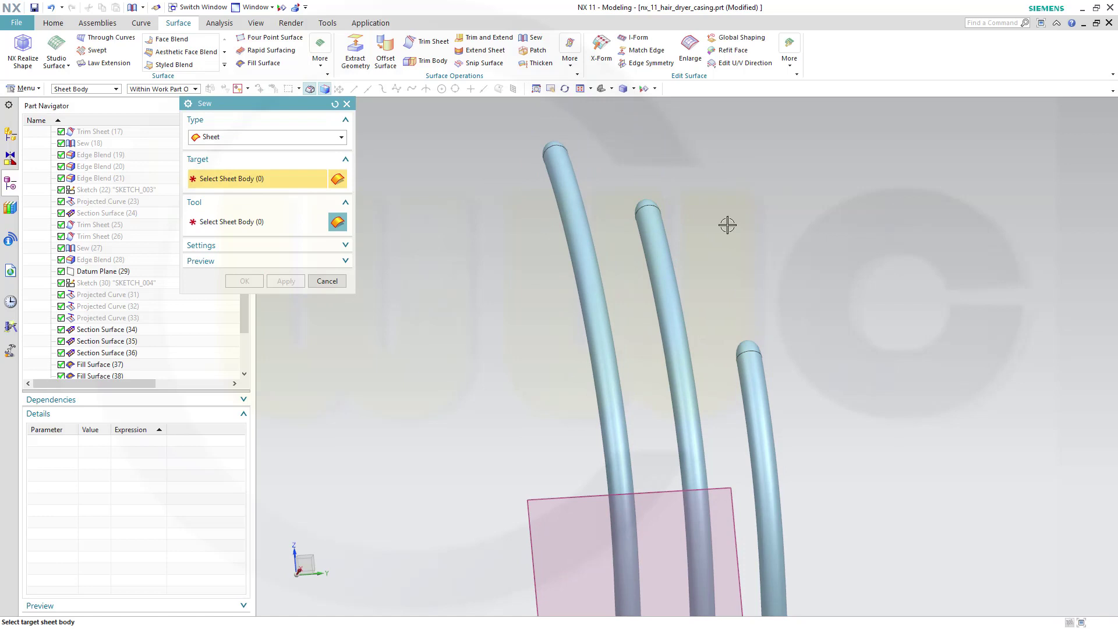
{"action": "left_click", "coordinate": [648, 208]}
{"action": "left_click", "coordinate": [669, 260]}
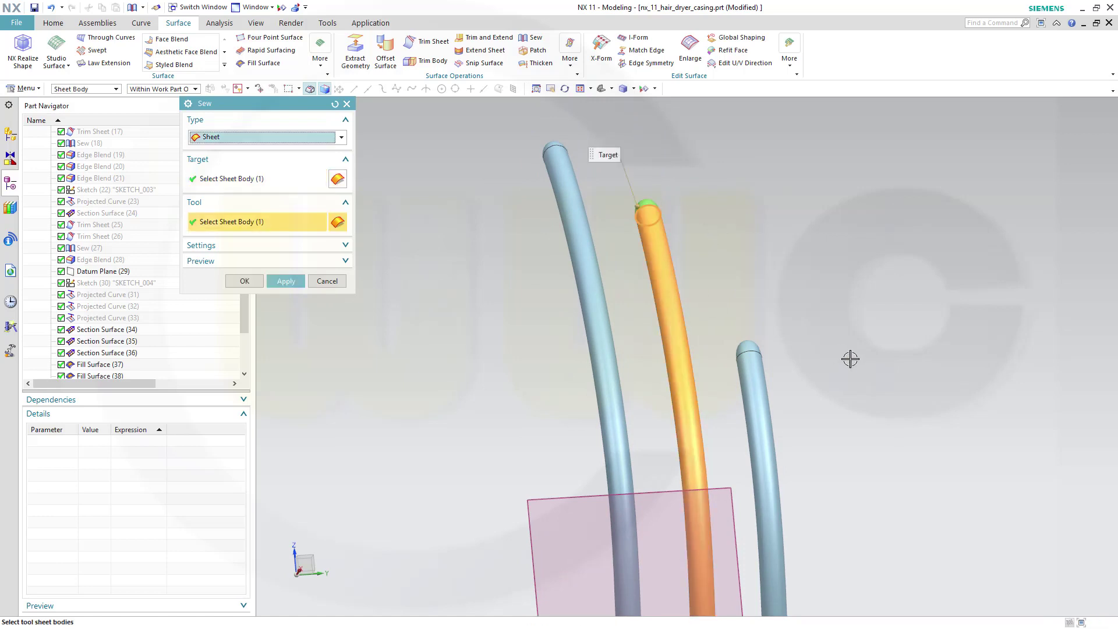
{"action": "middle_click_drag", "start_coordinate": [850, 359], "coordinate": [804, 165], "text": "shift"}
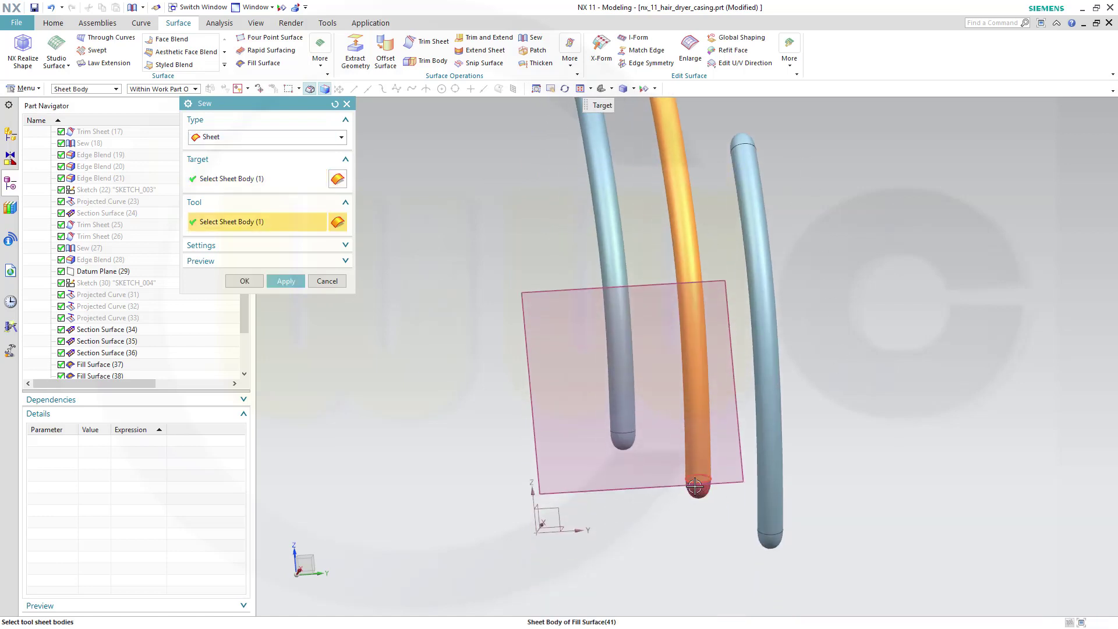
{"action": "left_click", "coordinate": [696, 485]}
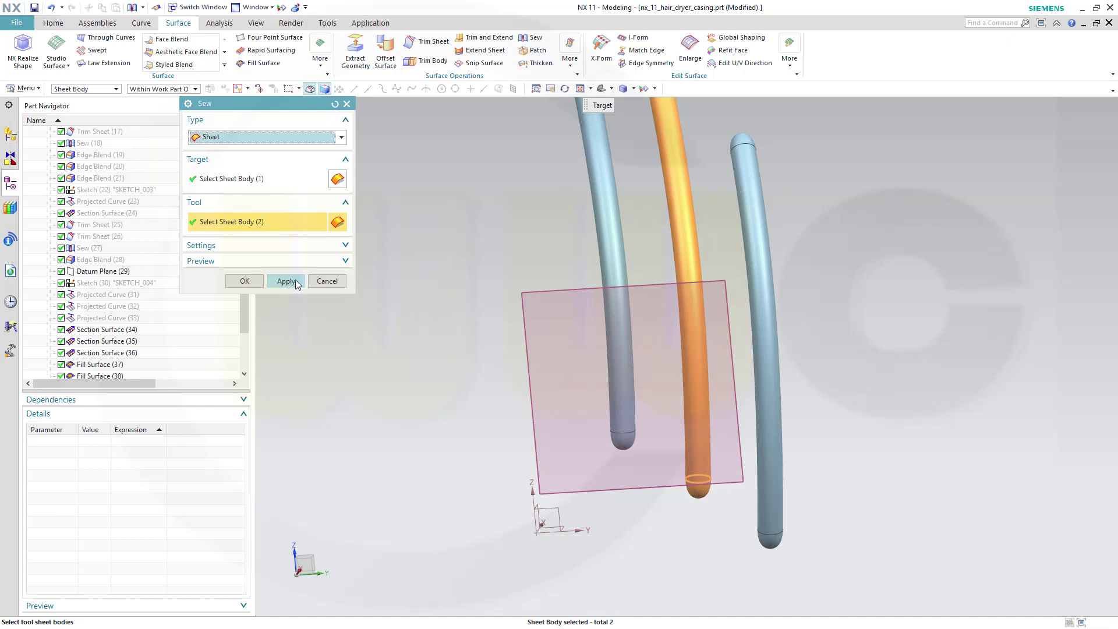
{"action": "left_click", "coordinate": [286, 282]}
Step: Sew the outermost tube, with its upper cap as target and its body and lower cap as tools, and finish the Sew command
{"action": "left_click", "coordinate": [736, 135]}
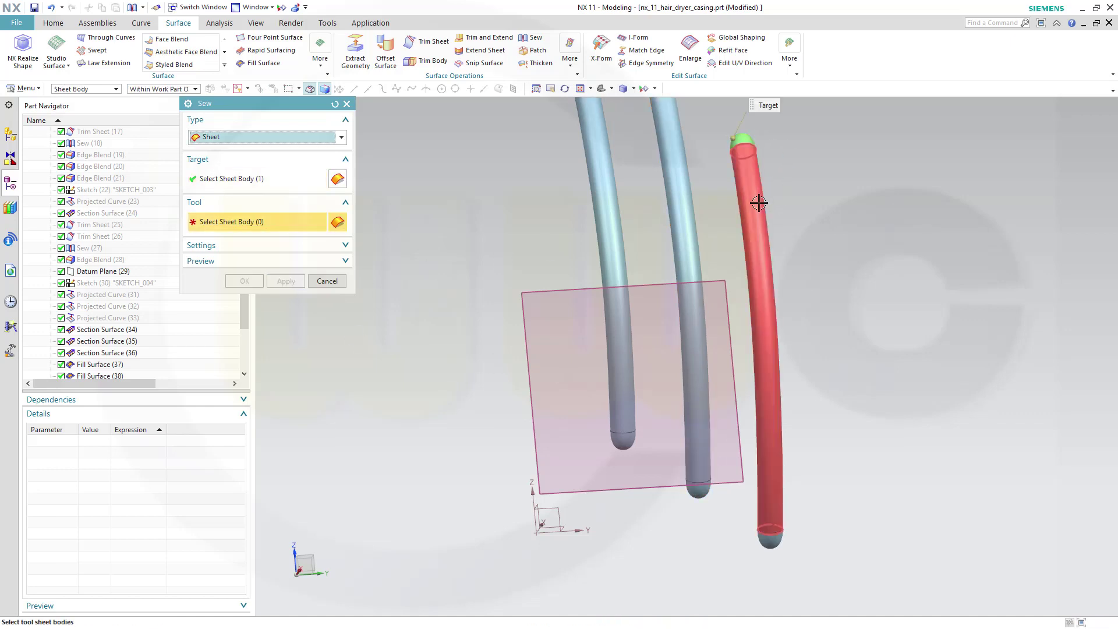
{"action": "left_click", "coordinate": [749, 187]}
{"action": "left_click", "coordinate": [770, 543]}
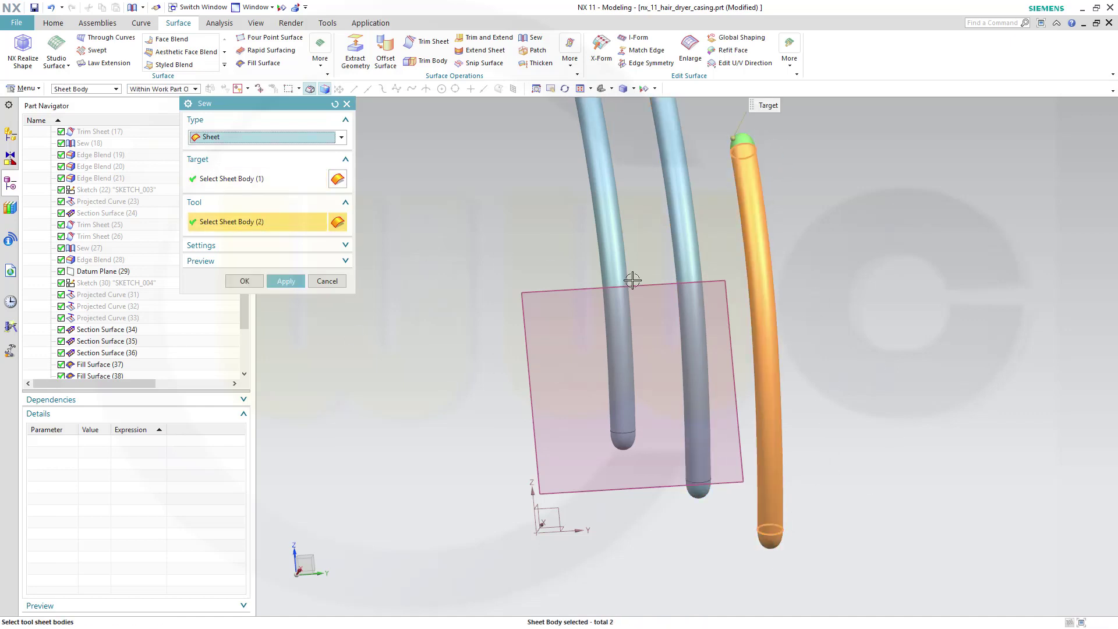
{"action": "left_click", "coordinate": [245, 281]}
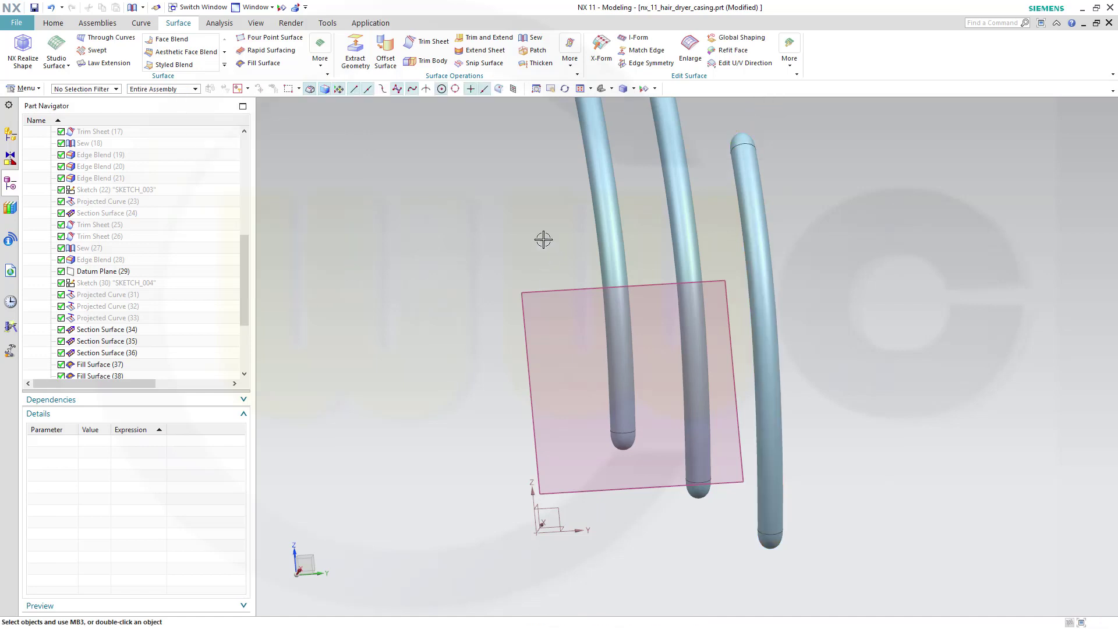
Step: Show the hidden sewn casing body, Sew (27), together with the three capped tubes
{"action": "middle_click_drag", "start_coordinate": [541, 239], "coordinate": [493, 249]}
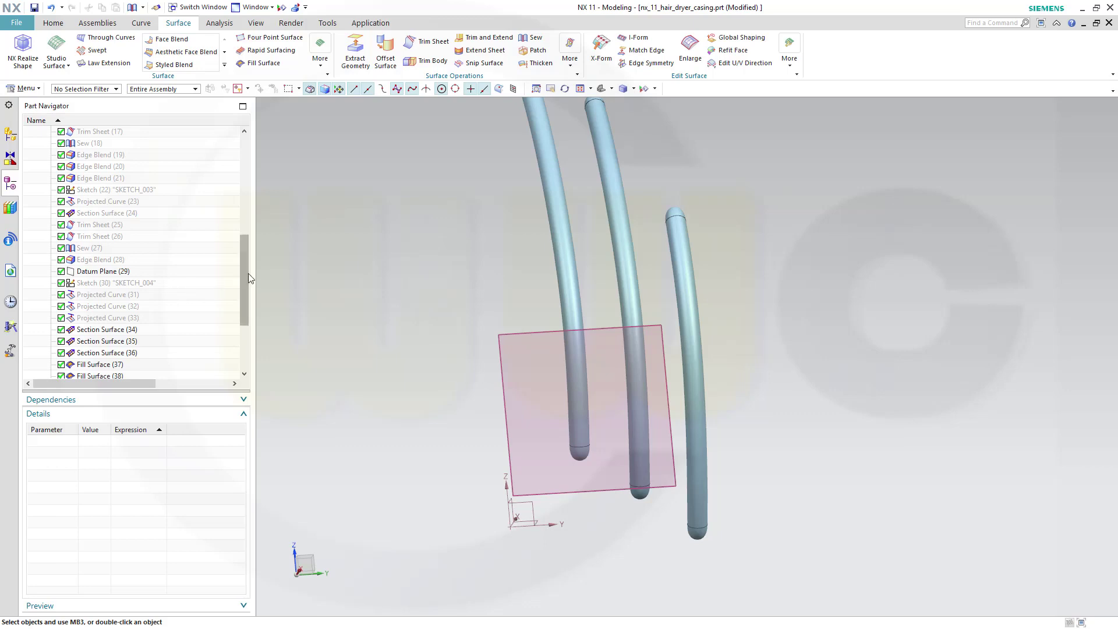
{"action": "left_click", "coordinate": [118, 249]}
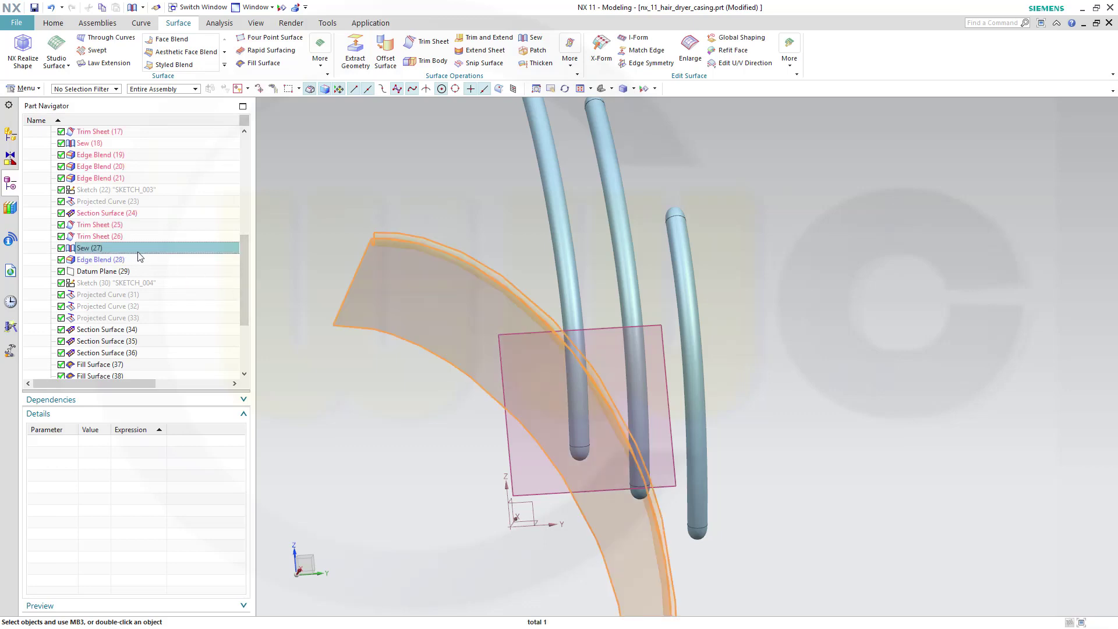
{"action": "middle_click_drag", "start_coordinate": [499, 297], "coordinate": [546, 372]}
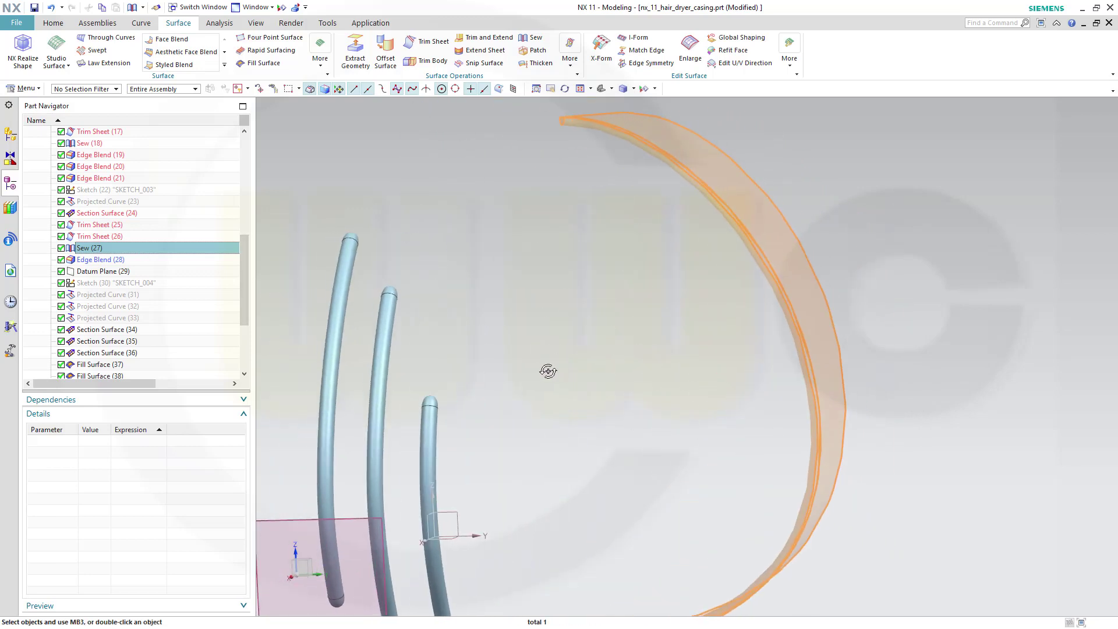
{"action": "scroll", "coordinate": [281, 292], "scroll_direction": "up", "scroll_amount": 2}
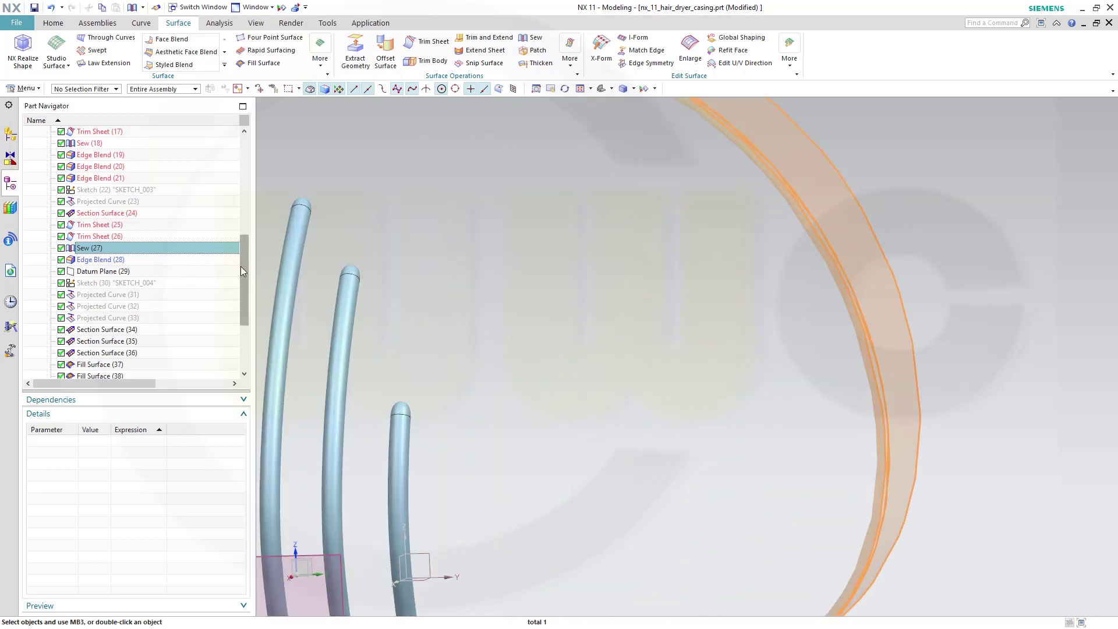
{"action": "scroll", "coordinate": [239, 294], "scroll_direction": "down", "scroll_amount": 4}
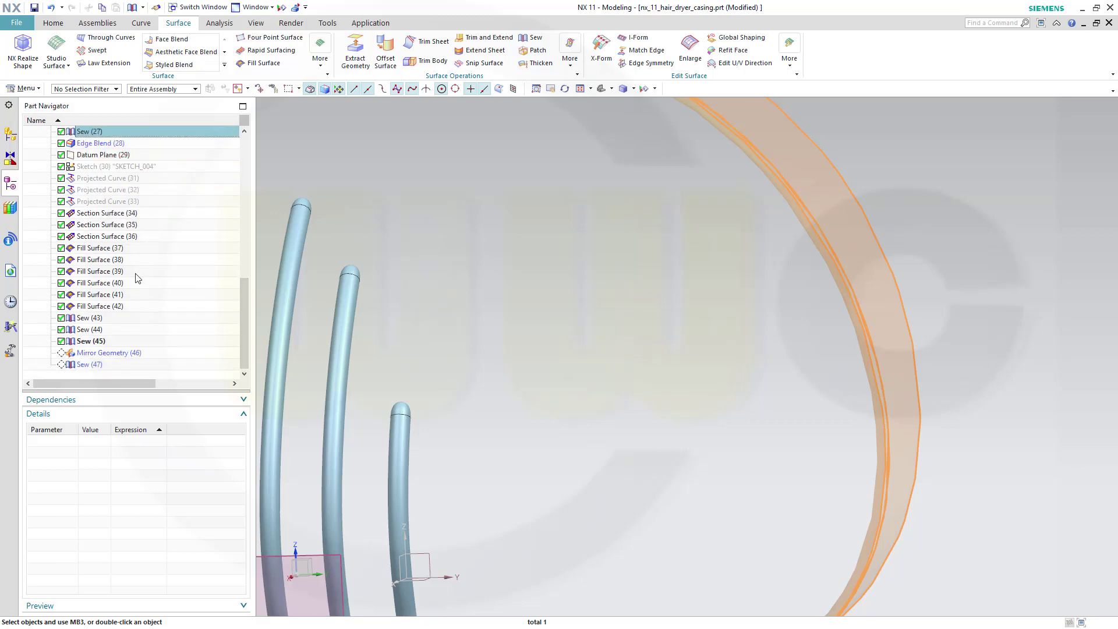
{"action": "right_click", "coordinate": [117, 130]}
{"action": "left_click", "coordinate": [152, 138]}
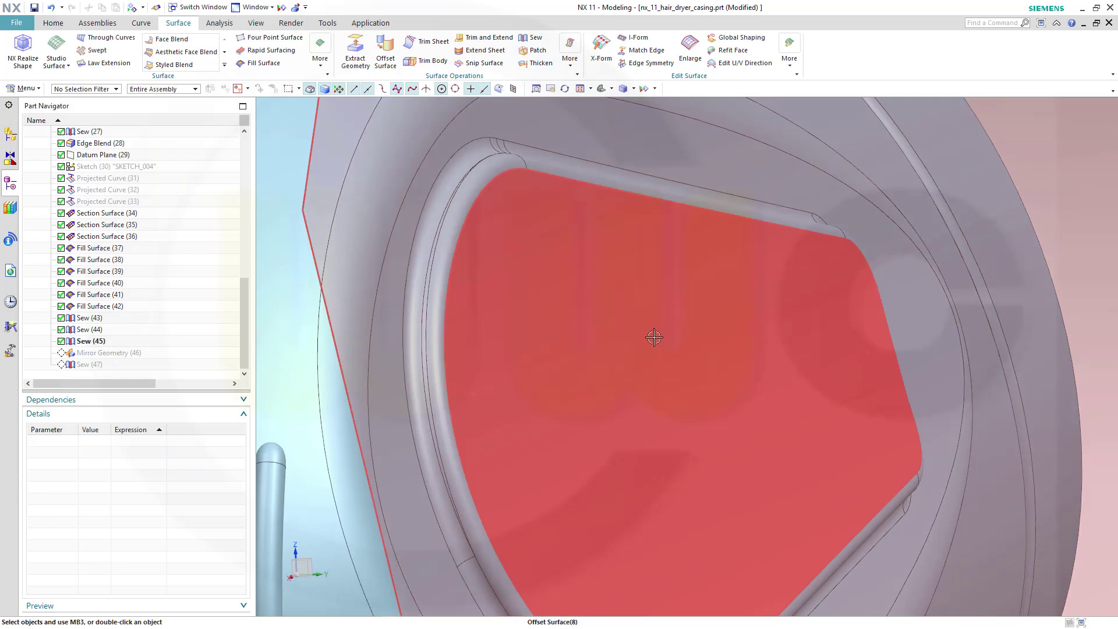
Step: Hide the datum plane crossing the lower ends of the tubes, Datum Plane (29)
{"action": "scroll", "coordinate": [626, 316], "scroll_direction": "down", "scroll_amount": 5}
{"action": "middle_click_drag", "start_coordinate": [658, 394], "coordinate": [643, 425]}
{"action": "scroll", "coordinate": [755, 434], "scroll_direction": "up", "scroll_amount": 2}
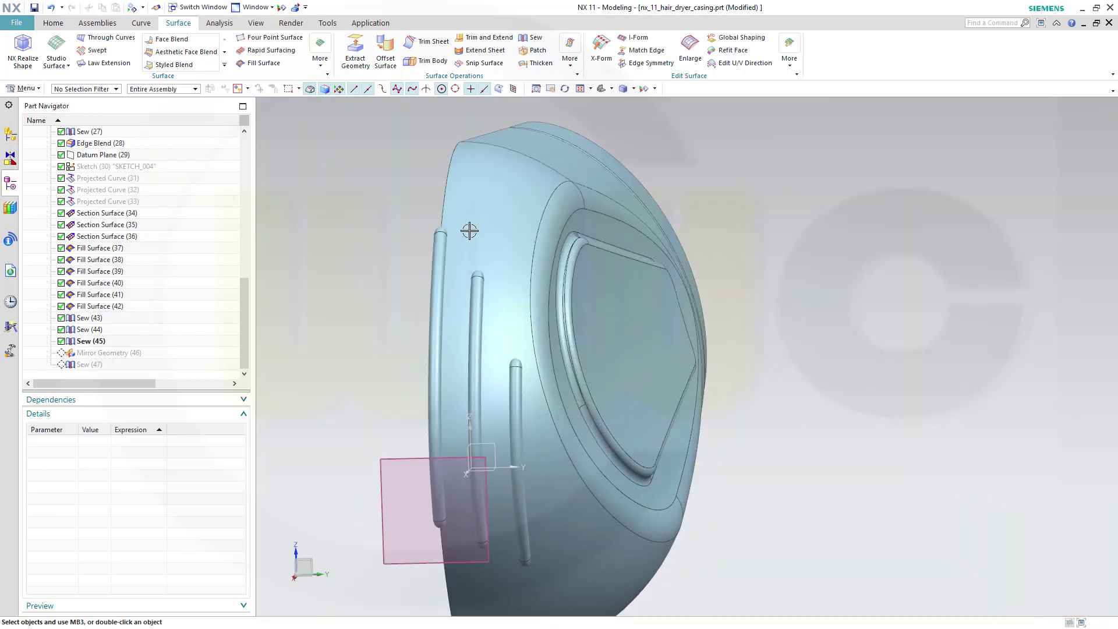
{"action": "middle_click_drag", "start_coordinate": [403, 212], "coordinate": [406, 281]}
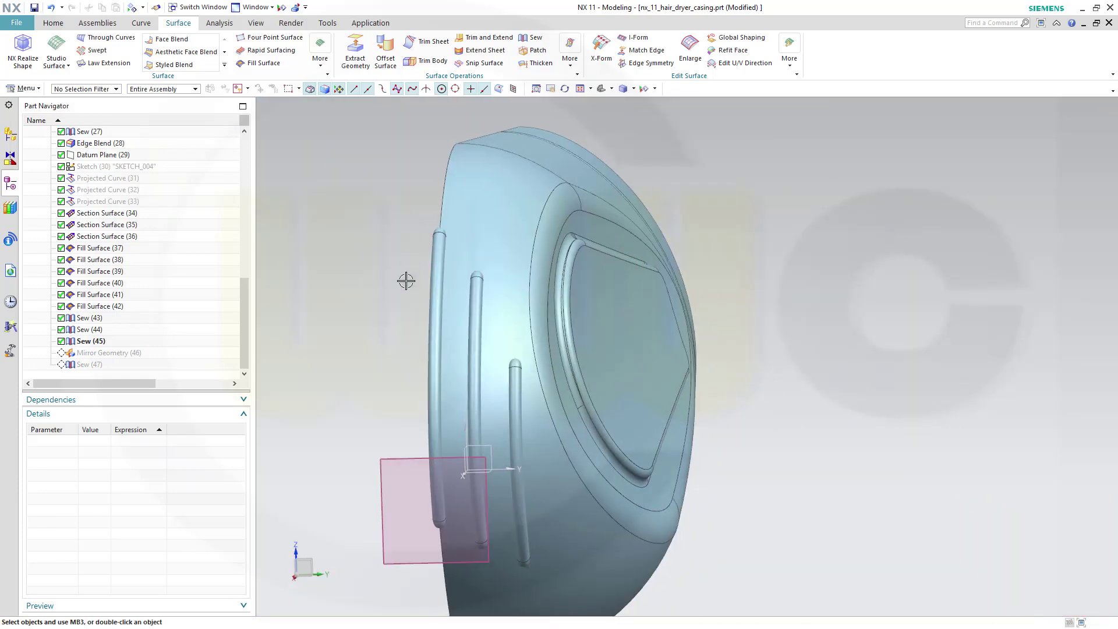
{"action": "right_click", "coordinate": [395, 453]}
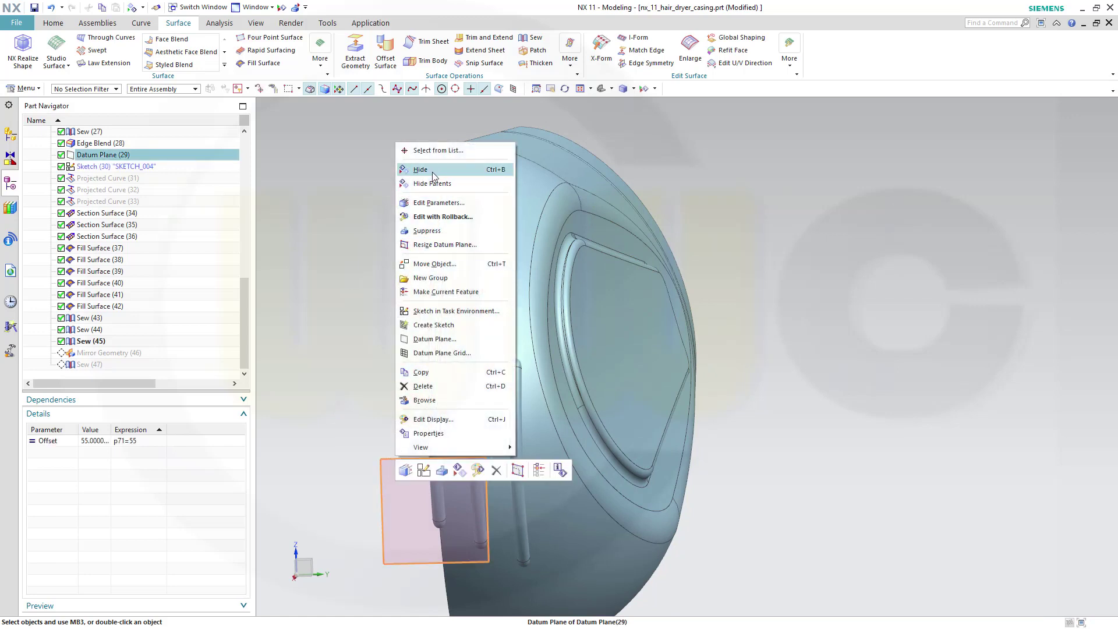